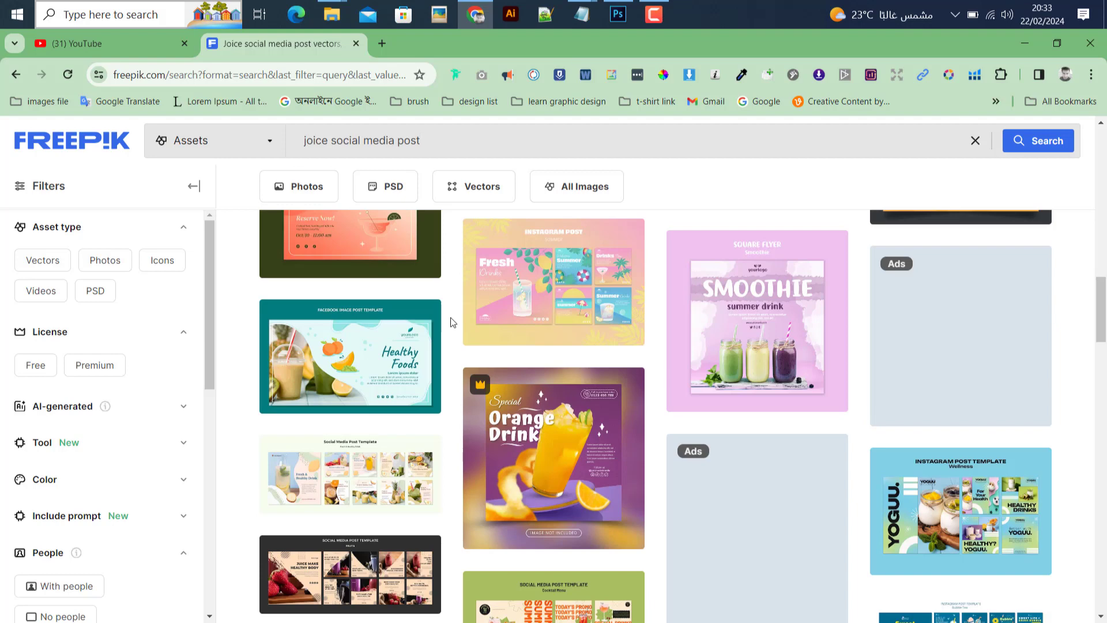
Open the notes file New Text Document.txt in New folder (9).
scroll(451, 317, up, 3)
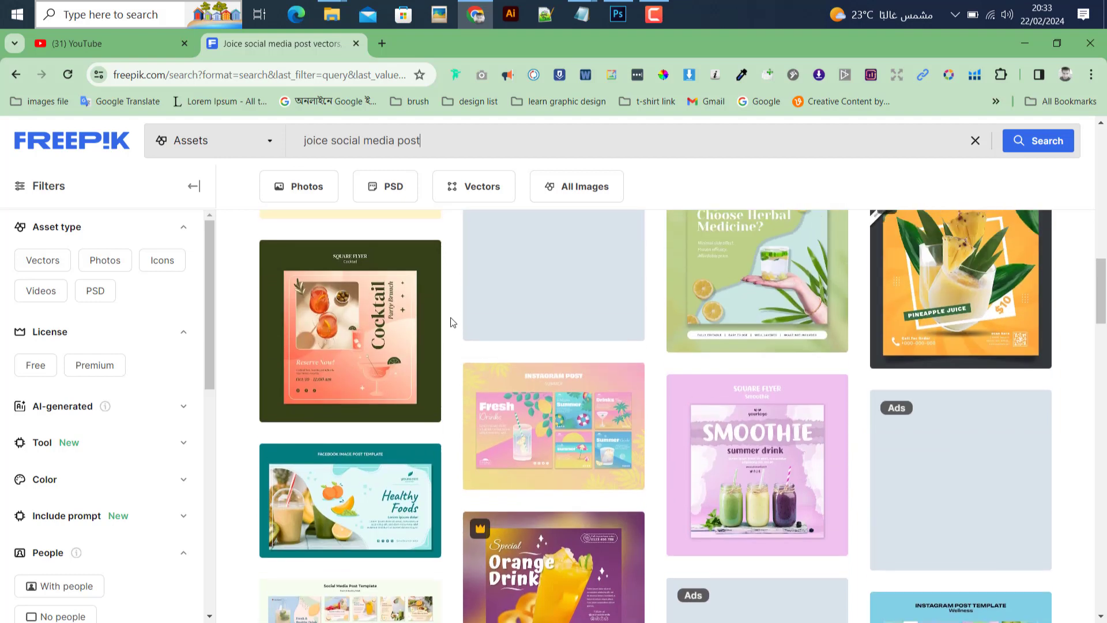
scroll(451, 317, up, 3)
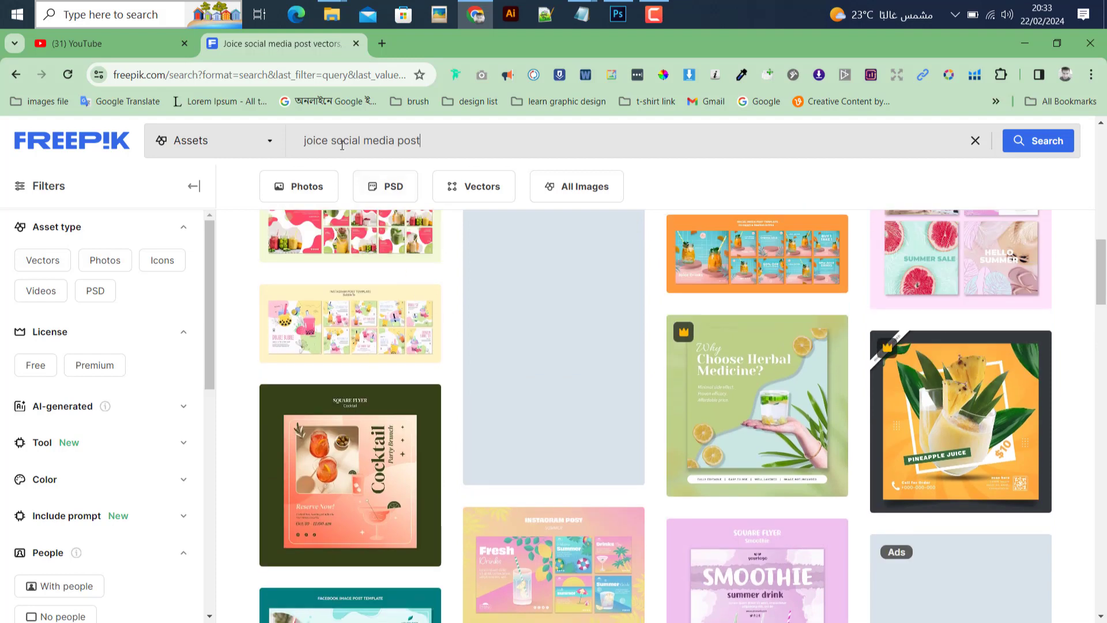
click(436, 136)
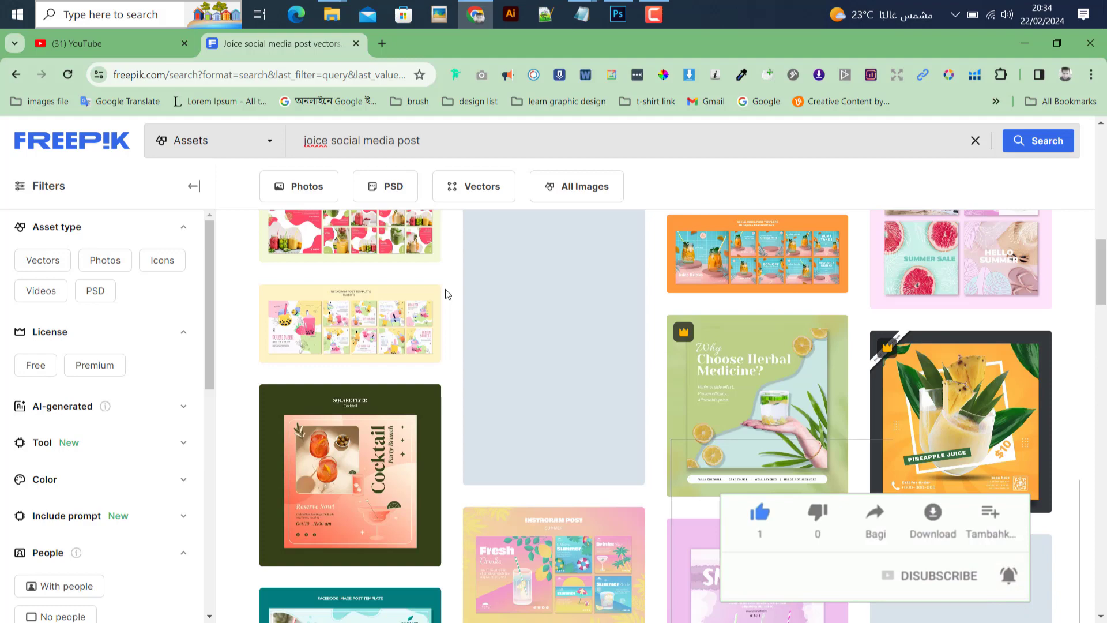
scroll(448, 274, up, 15)
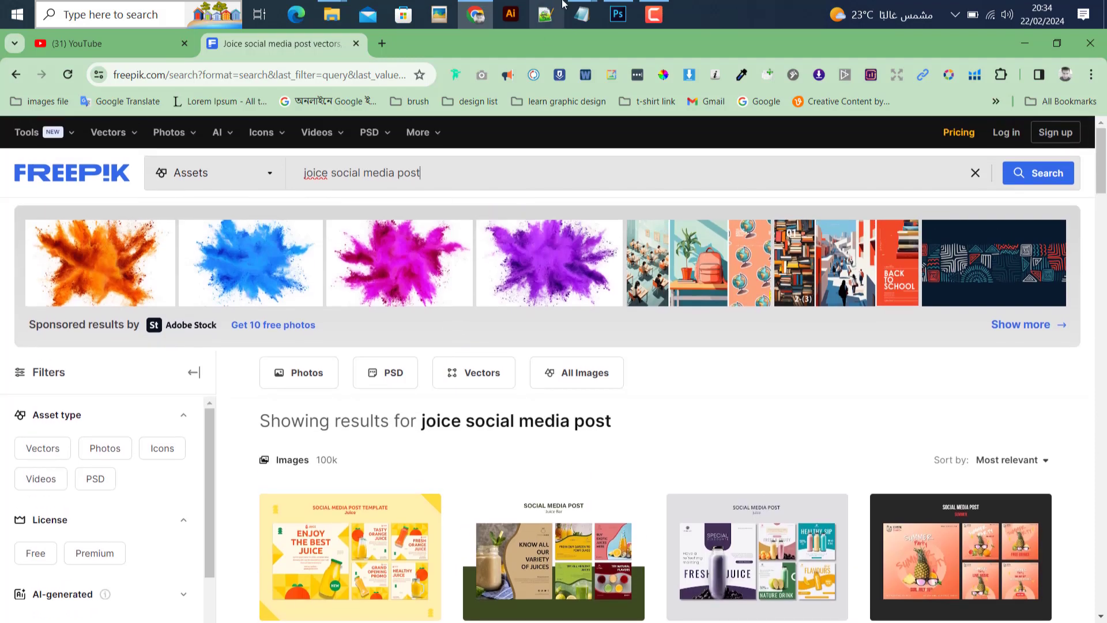
mouse_move(332, 15)
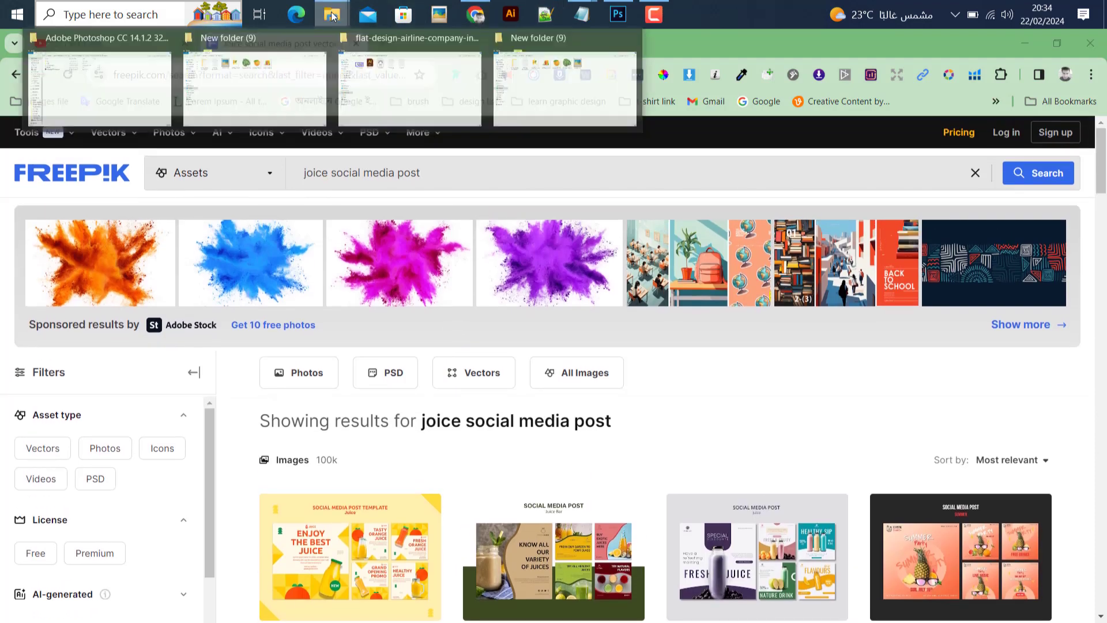
click(562, 96)
double_click(262, 132)
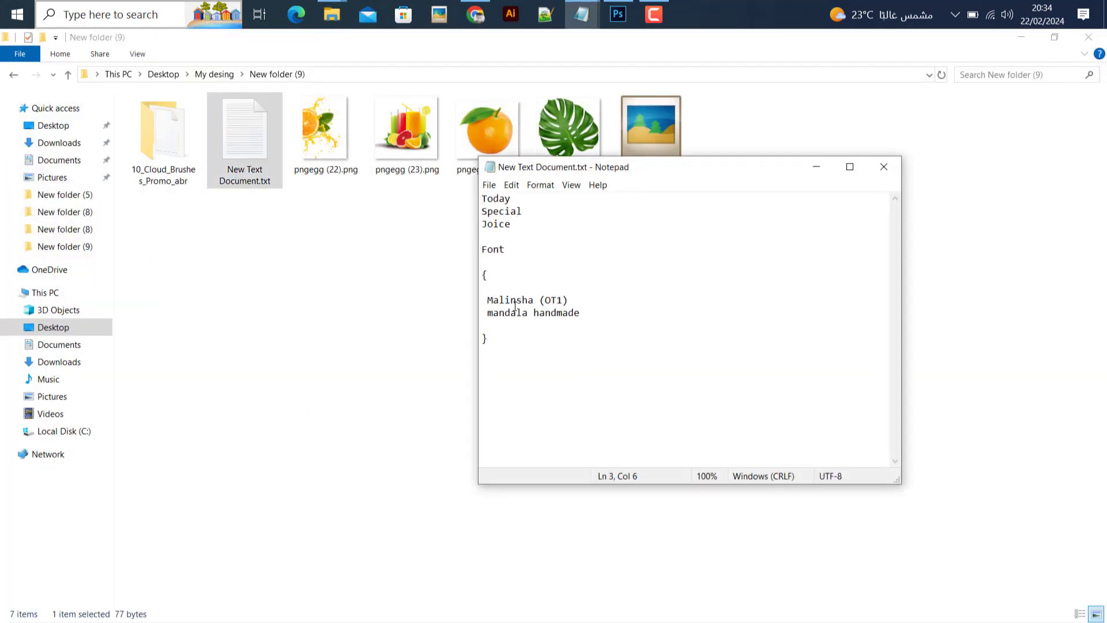
Read the font names 'mandala handmade' and 'Malinsha (OT1)' in the notes.
click(505, 313)
click(568, 313)
click(505, 300)
click(527, 312)
click(510, 300)
click(585, 299)
Put the notes away and look over the orange image files, including pngegg (24).png.
click(815, 167)
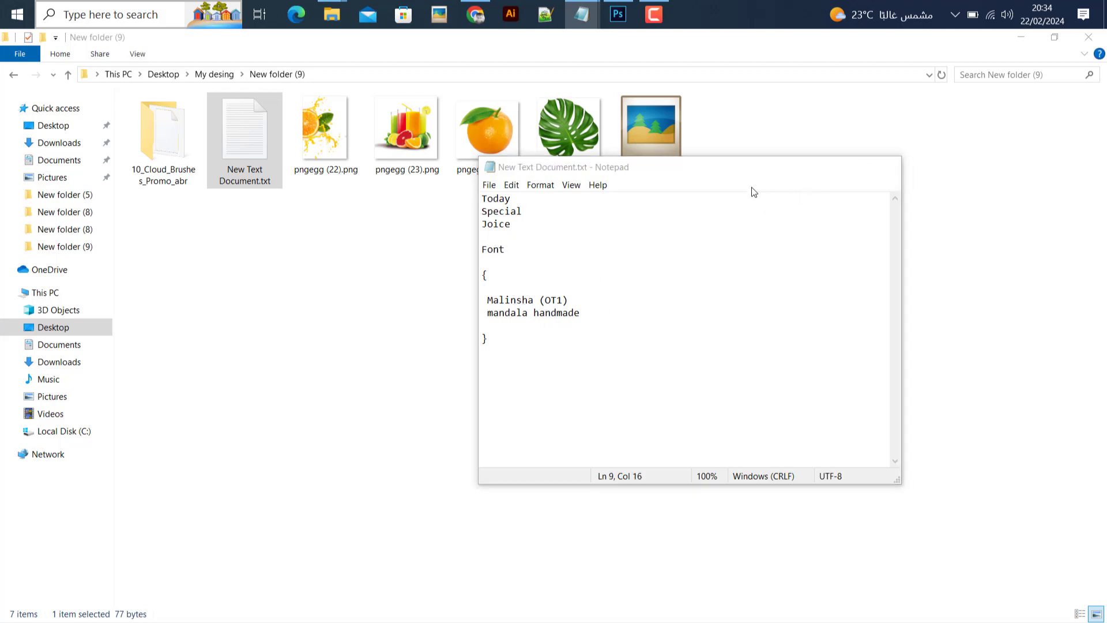
click(345, 142)
click(483, 132)
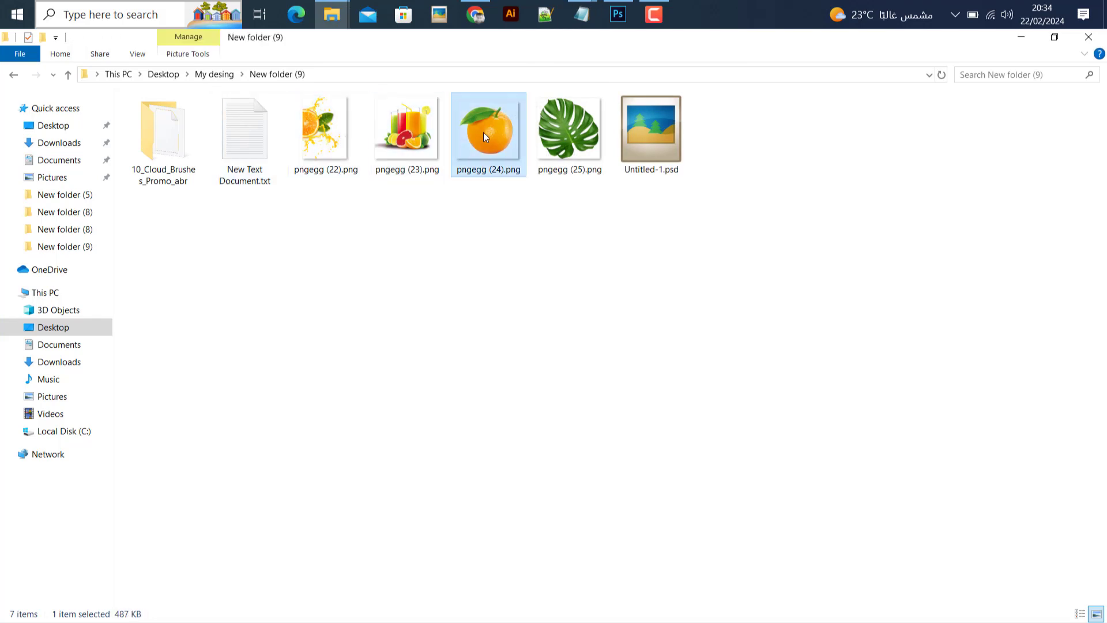
click(531, 129)
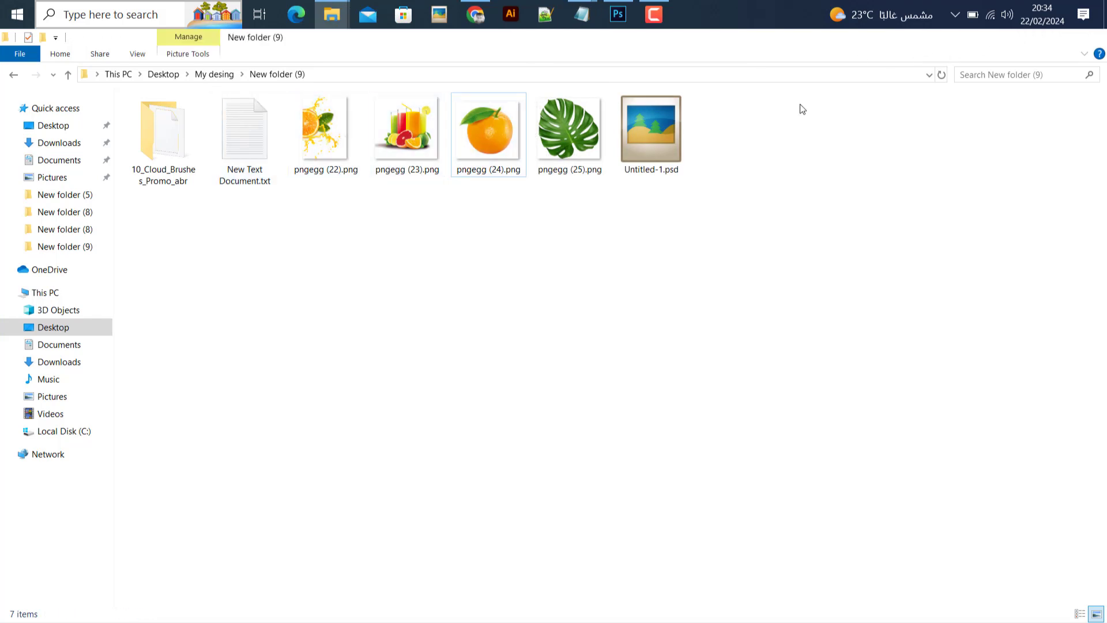
click(475, 15)
Create a new blank white 1080 × 1080 px document.
click(1021, 44)
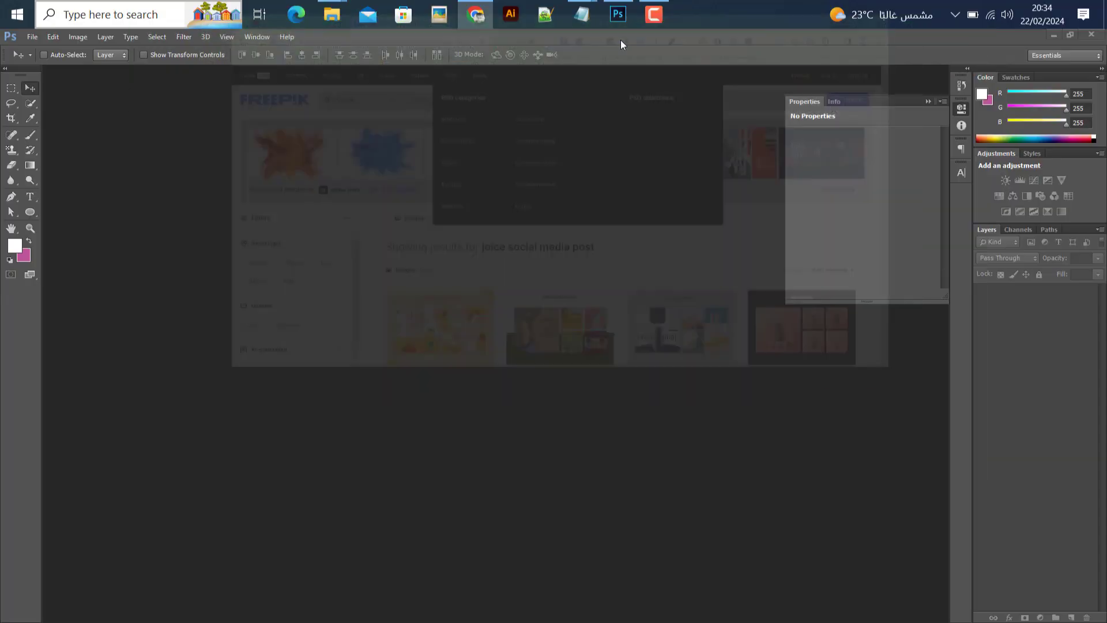
click(25, 36)
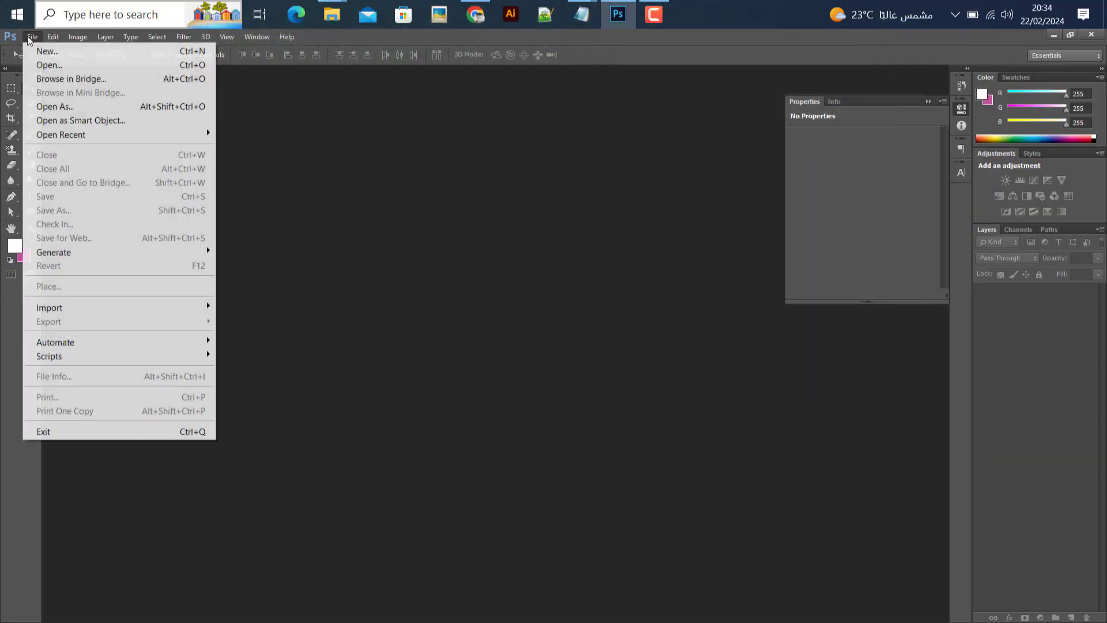
click(38, 50)
click(495, 211)
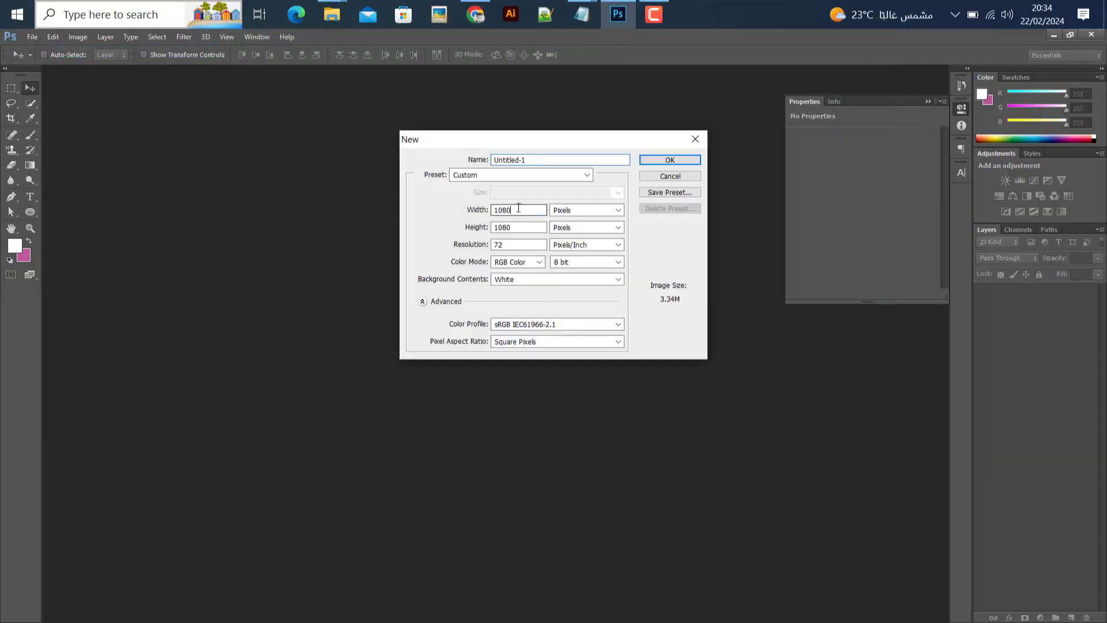
click(513, 226)
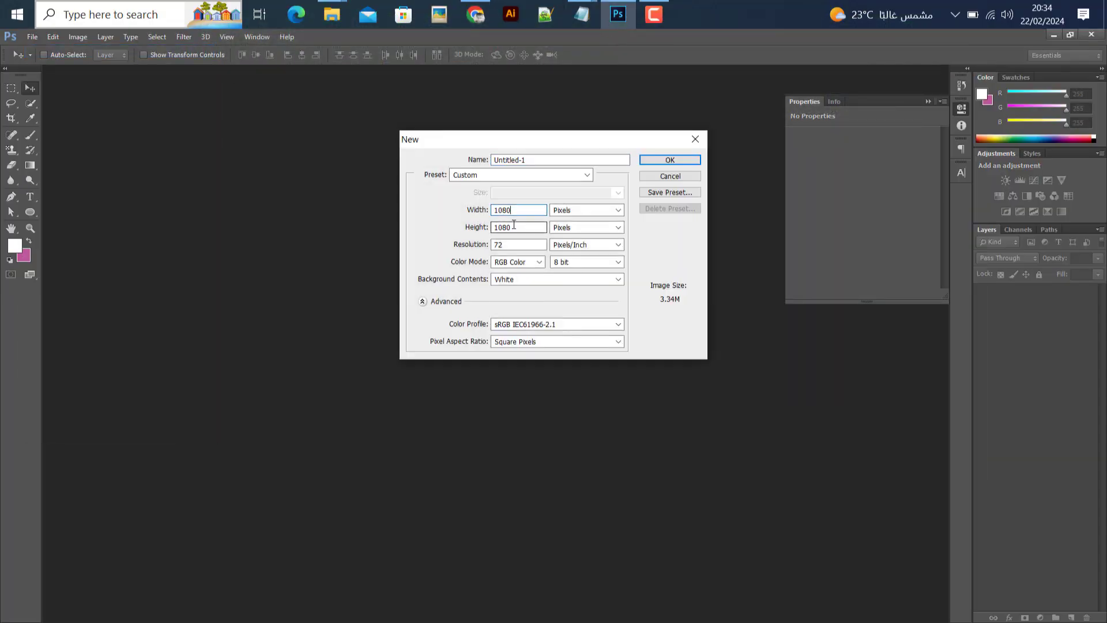
click(685, 158)
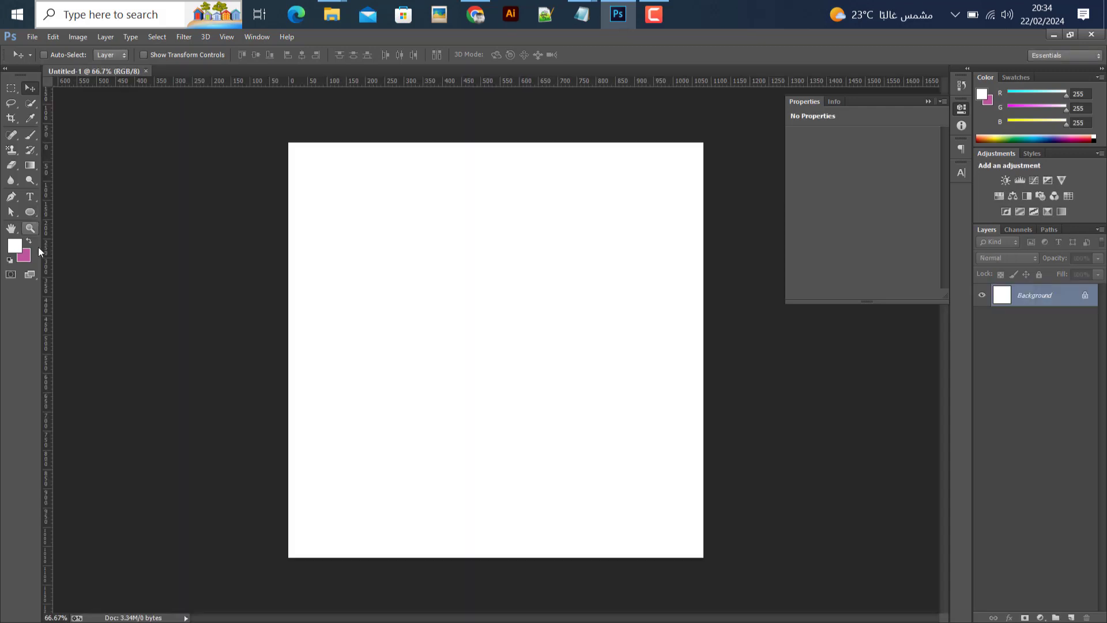
Choose the juice glasses image pngegg (23).png to place.
click(27, 36)
click(65, 285)
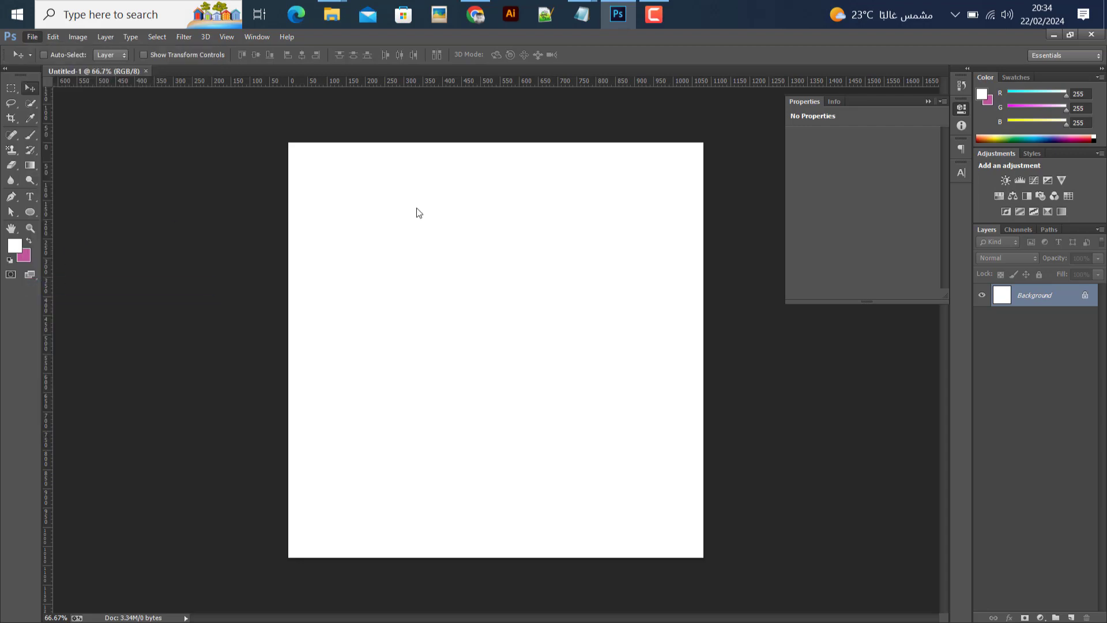
click(429, 147)
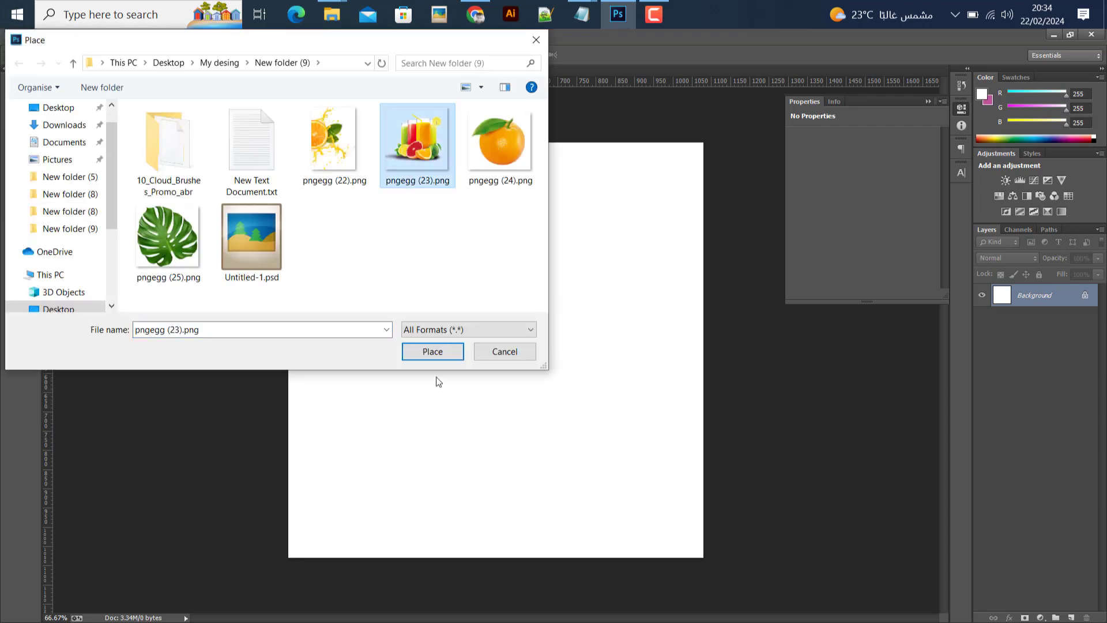
Place pngegg (23).png, scale it up, and move it toward the lower right.
click(429, 348)
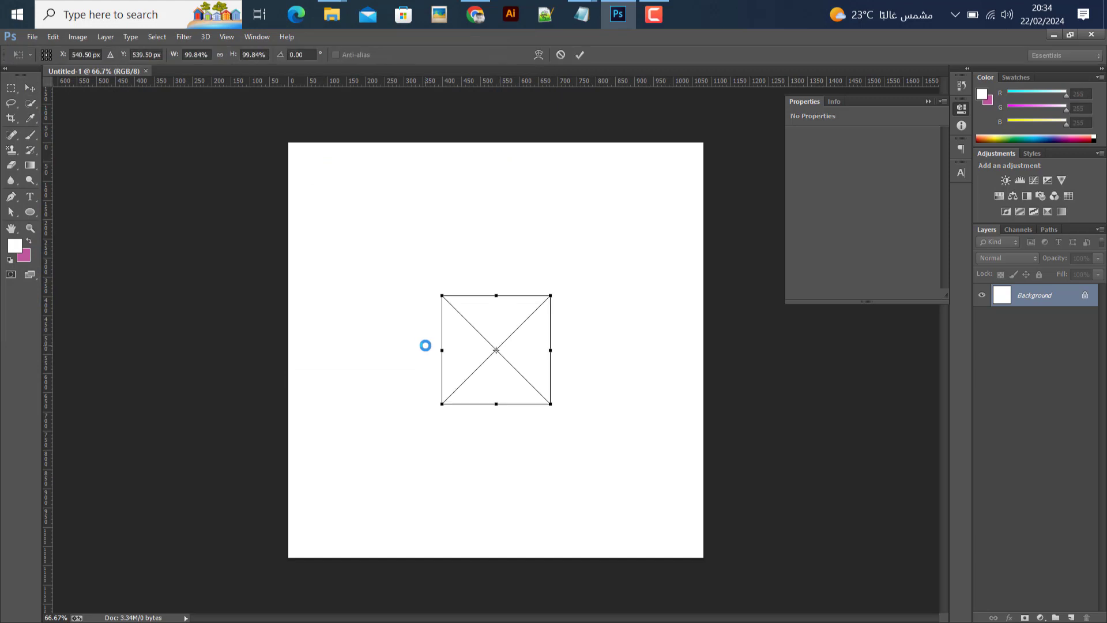
drag(559, 287, 686, 196)
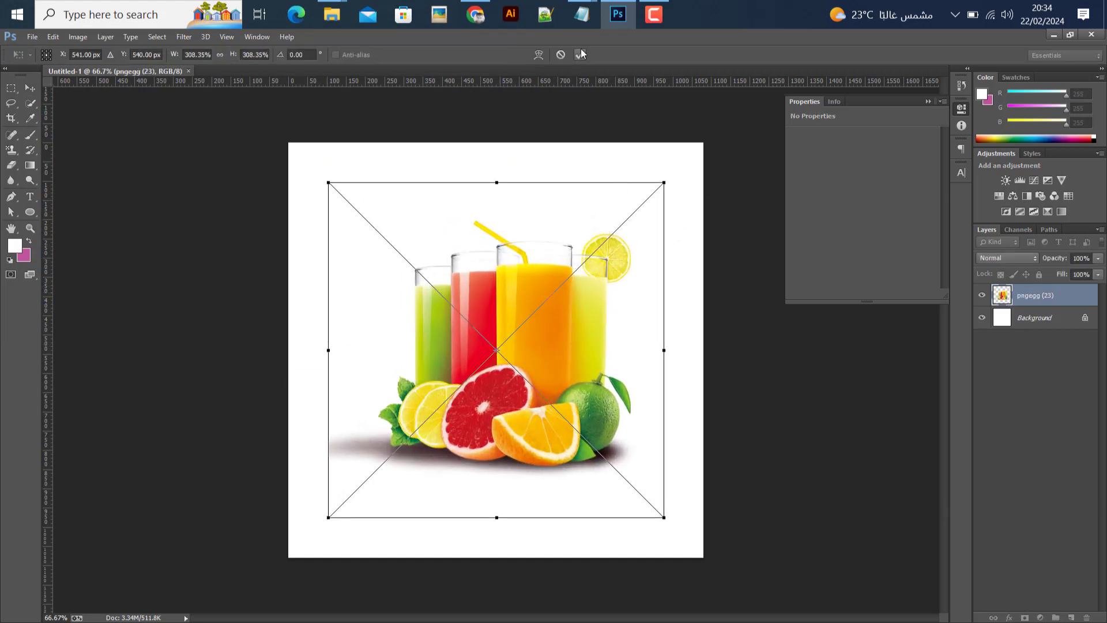
click(579, 56)
drag(526, 320, 606, 373)
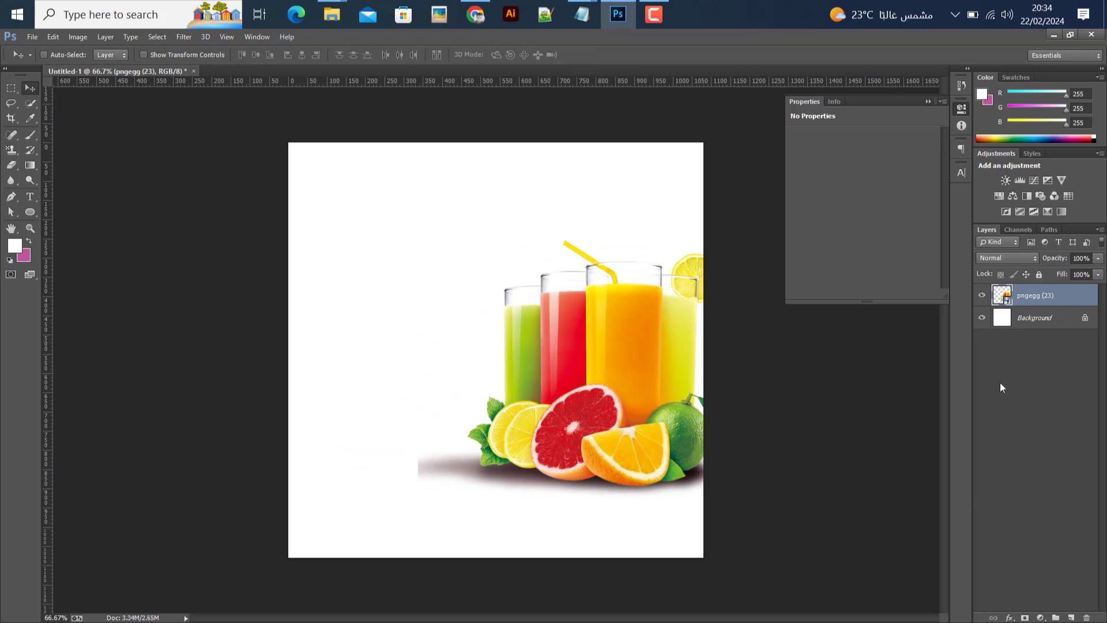
click(1034, 324)
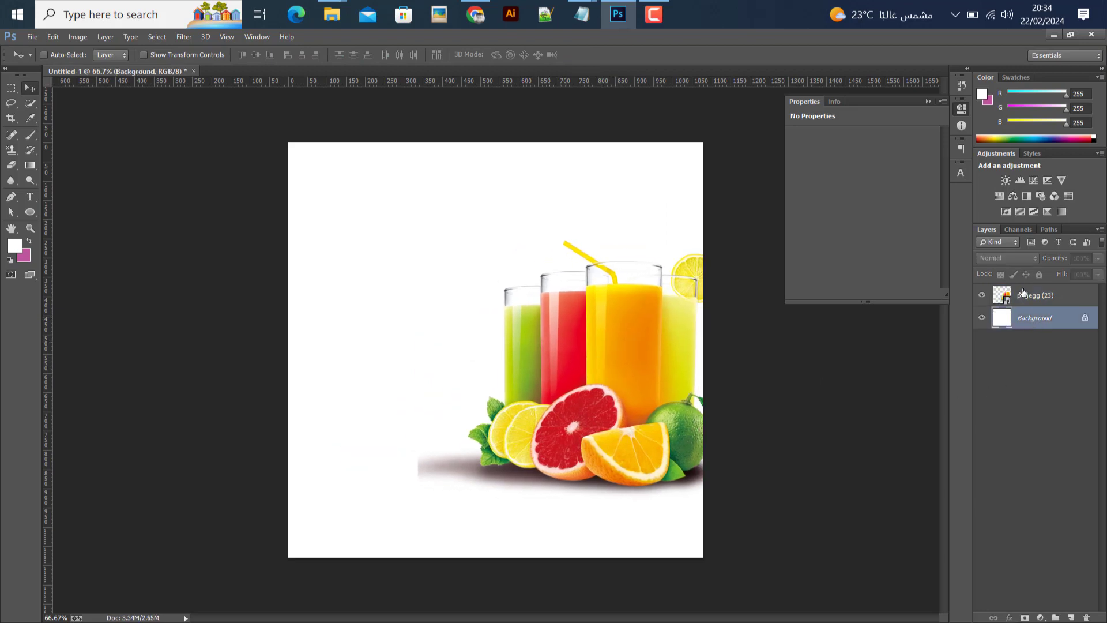
click(1023, 293)
Add a Solid Color fill above Background using red #e60024 sampled from the juice glass.
click(1036, 327)
click(1039, 617)
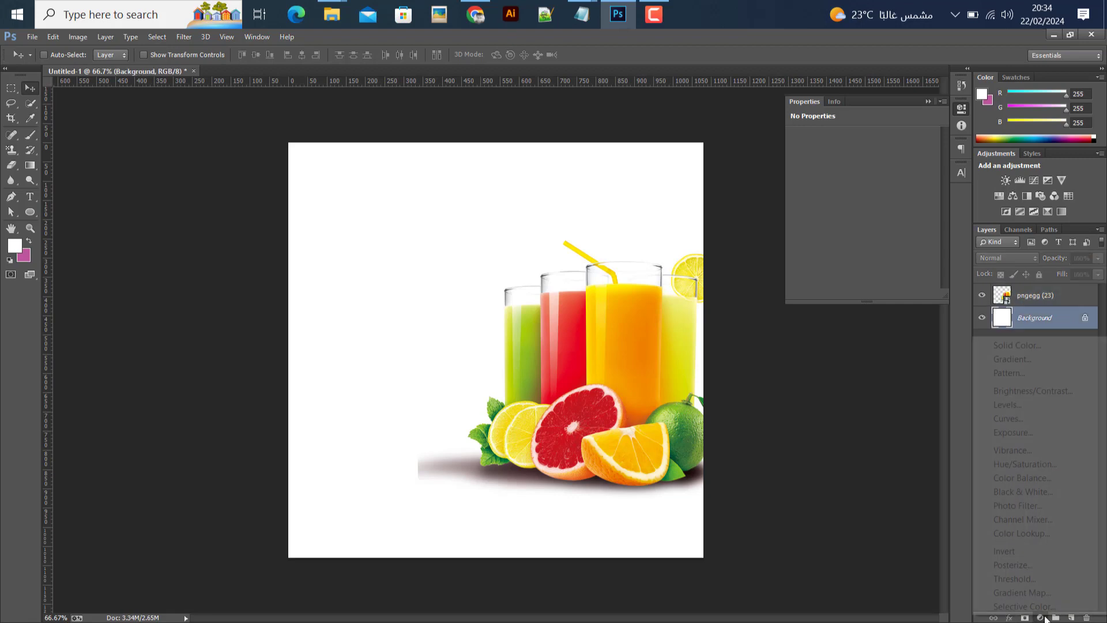
click(1016, 345)
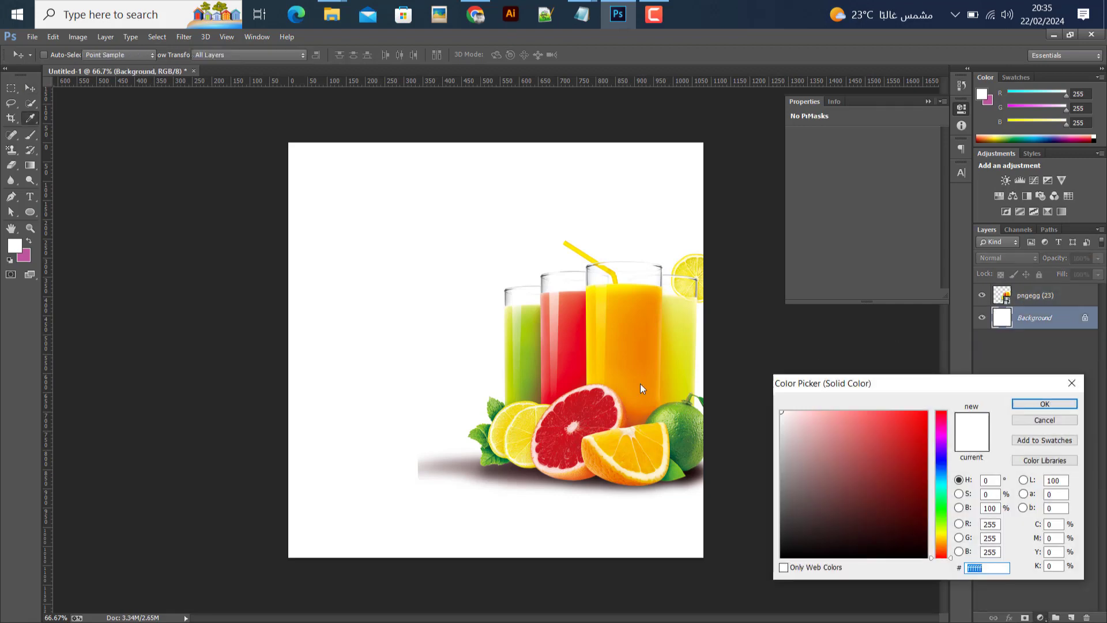
click(573, 361)
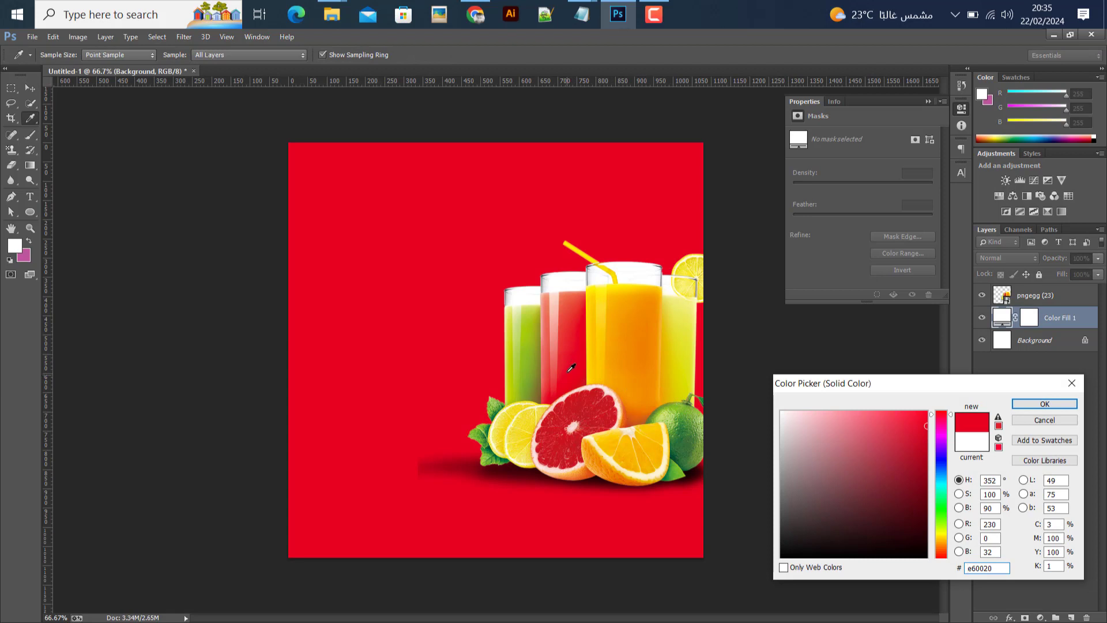
drag(572, 368, 566, 380)
click(566, 376)
click(1044, 404)
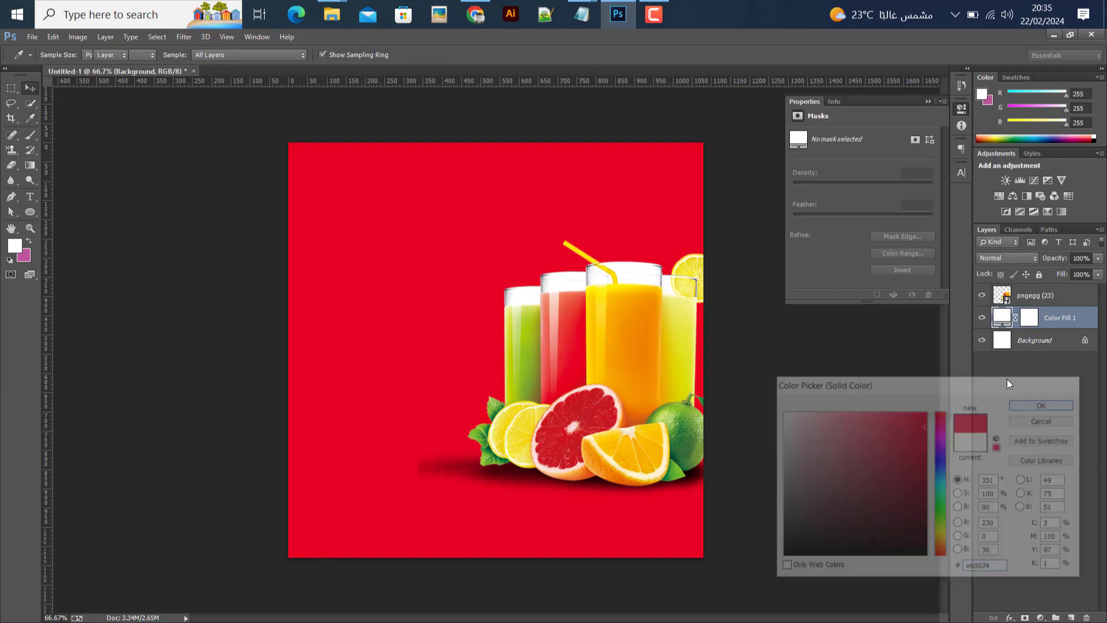
Add a new Layer 1 and set the foreground to orange sampled from the juice glass.
click(1069, 616)
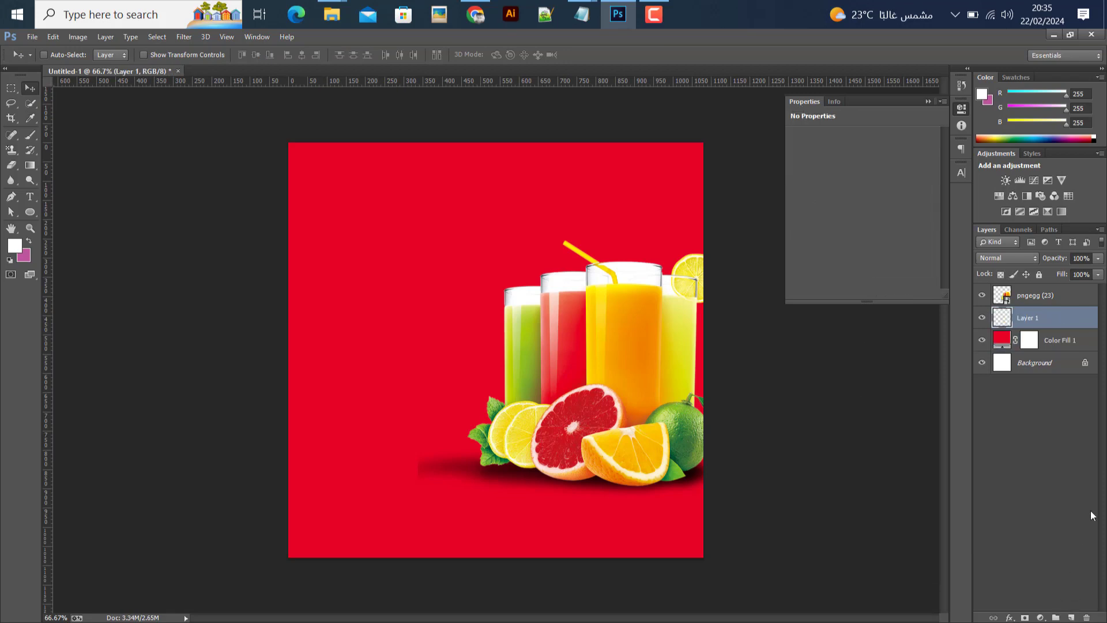
click(13, 247)
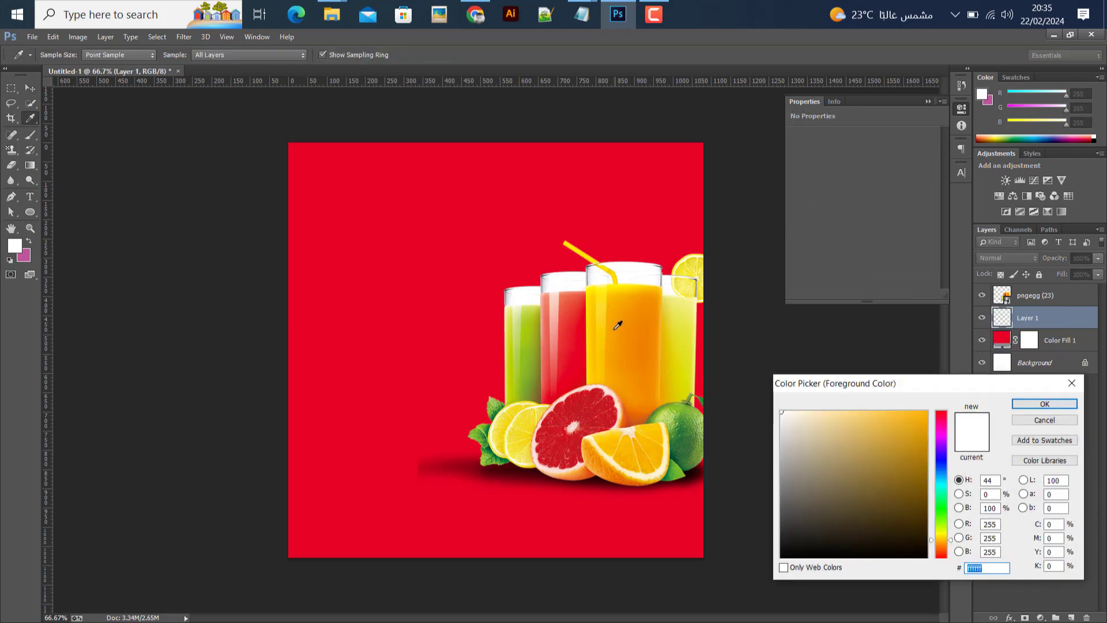
click(614, 300)
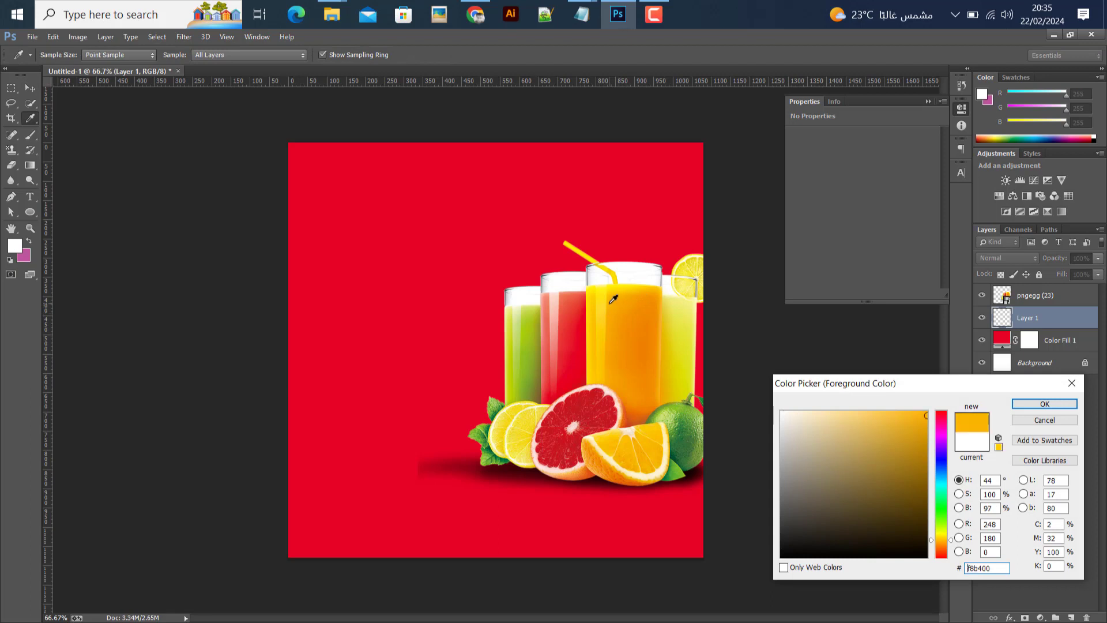
click(1029, 403)
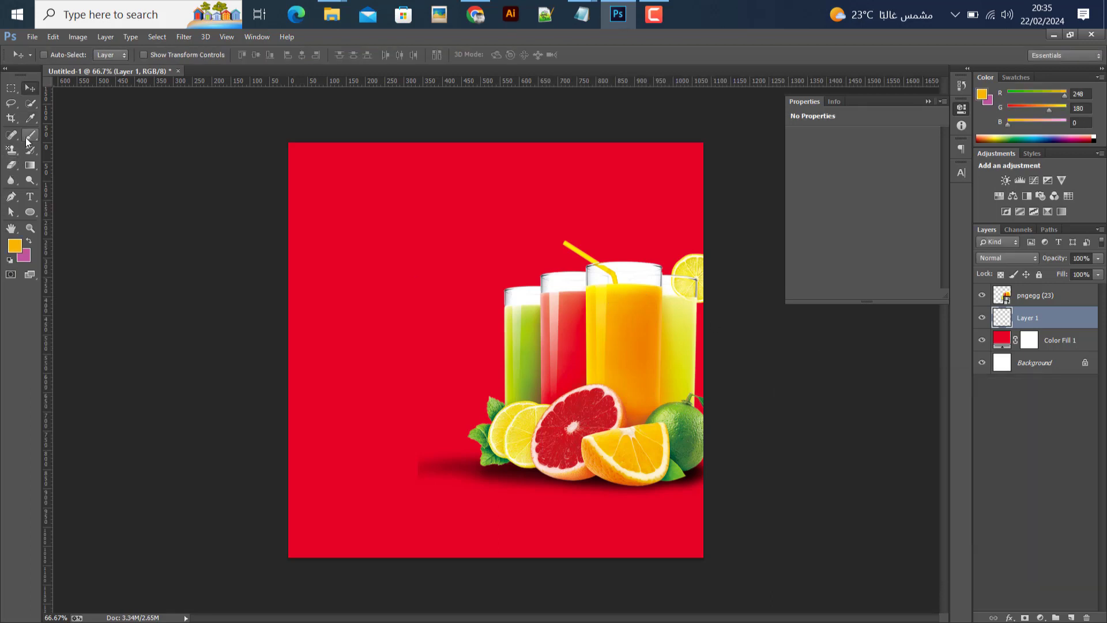
Paint one large soft orange glow behind the glasses with a ~1200 px, 0% hardness brush.
click(30, 136)
click(48, 56)
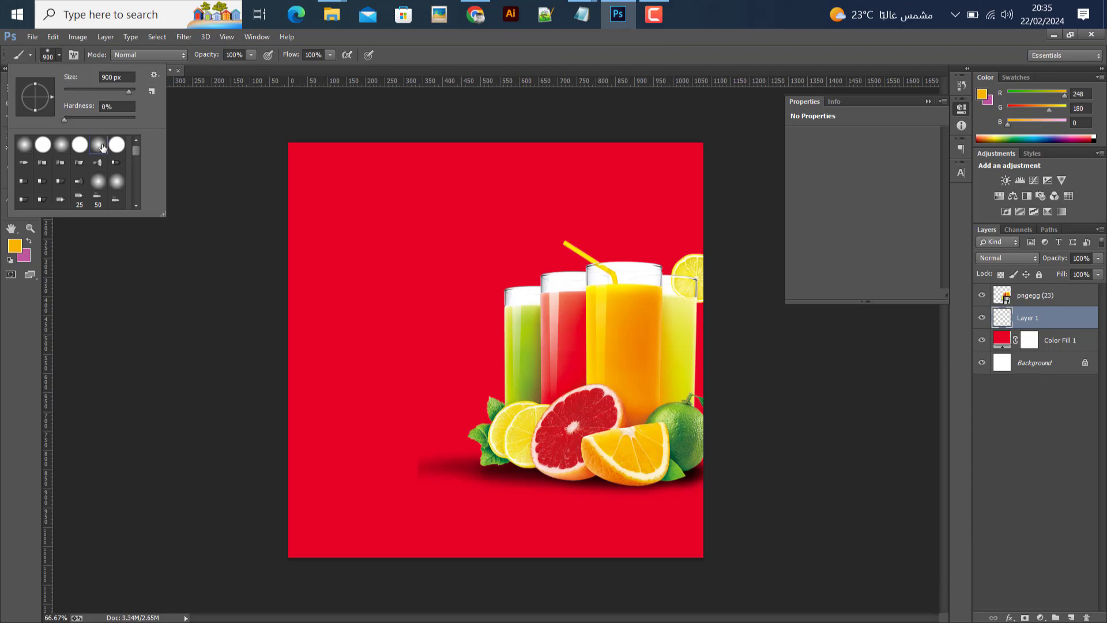
click(489, 52)
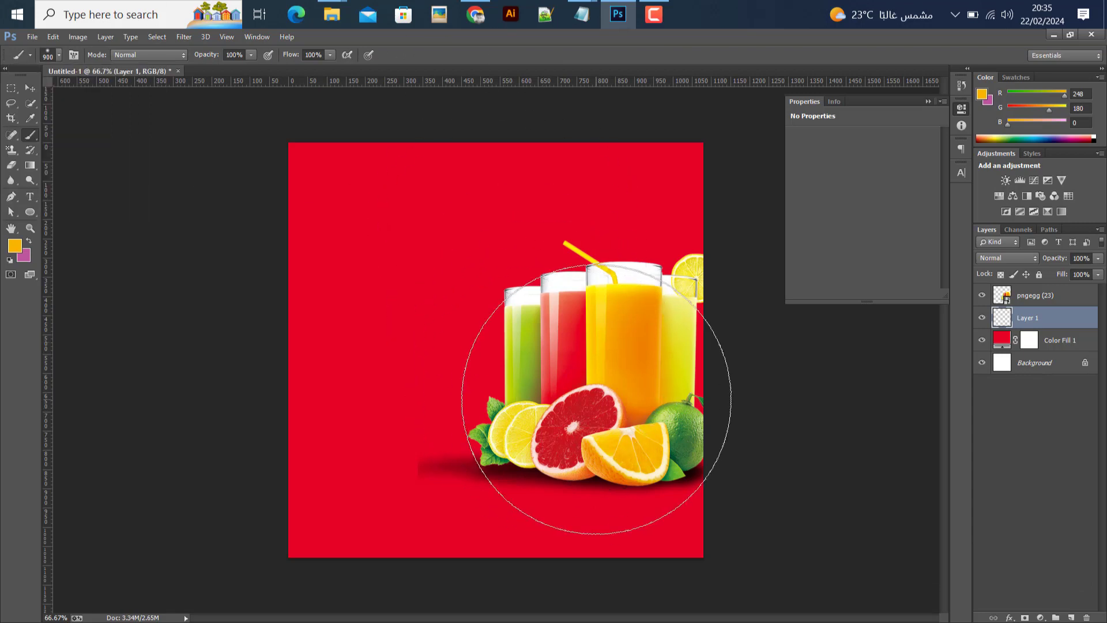
key(bracketright)
key(bracketright)
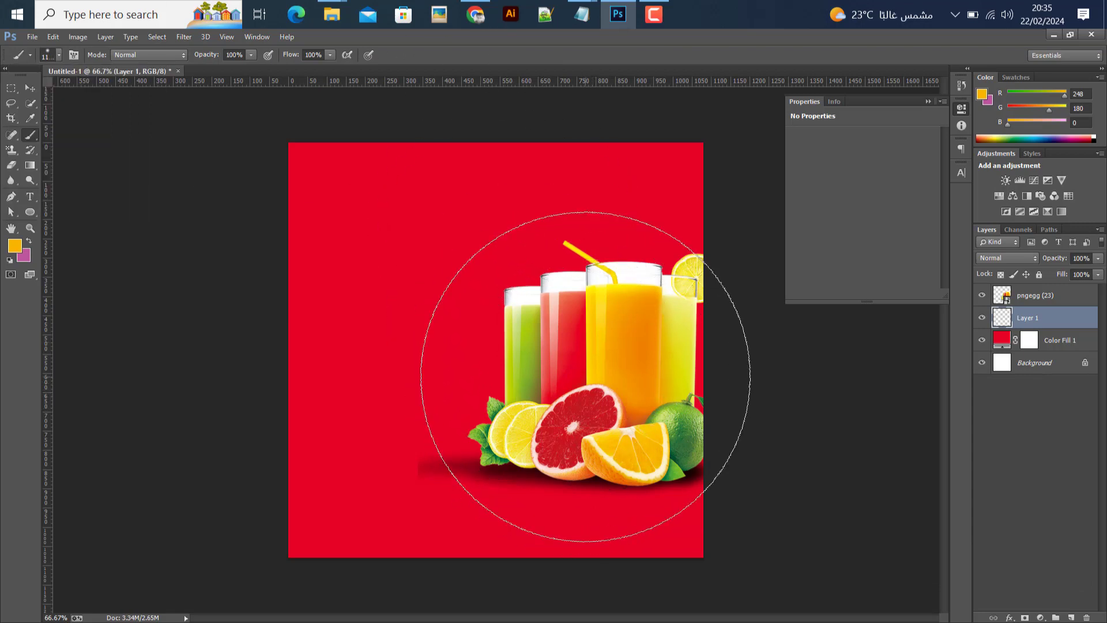
key(bracketright)
click(585, 377)
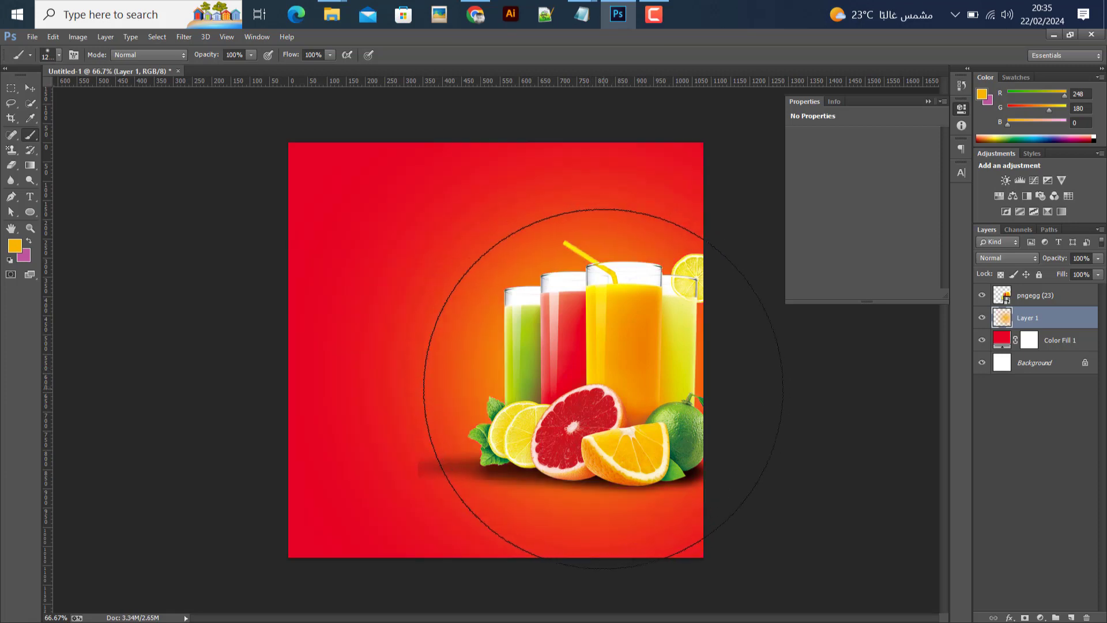
key(ctrl+z)
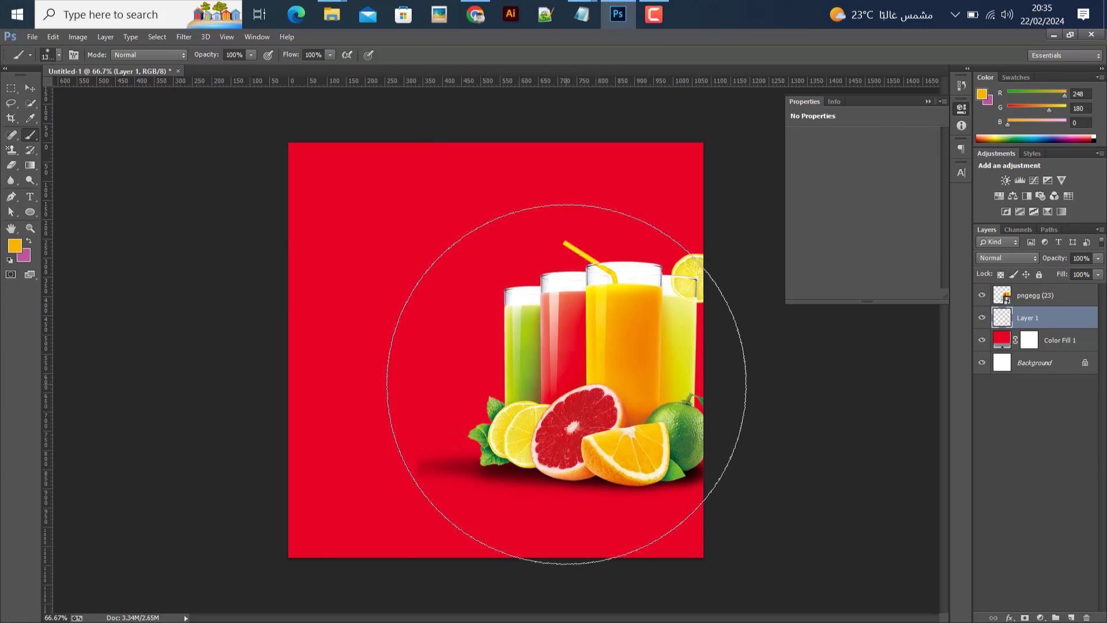
click(568, 382)
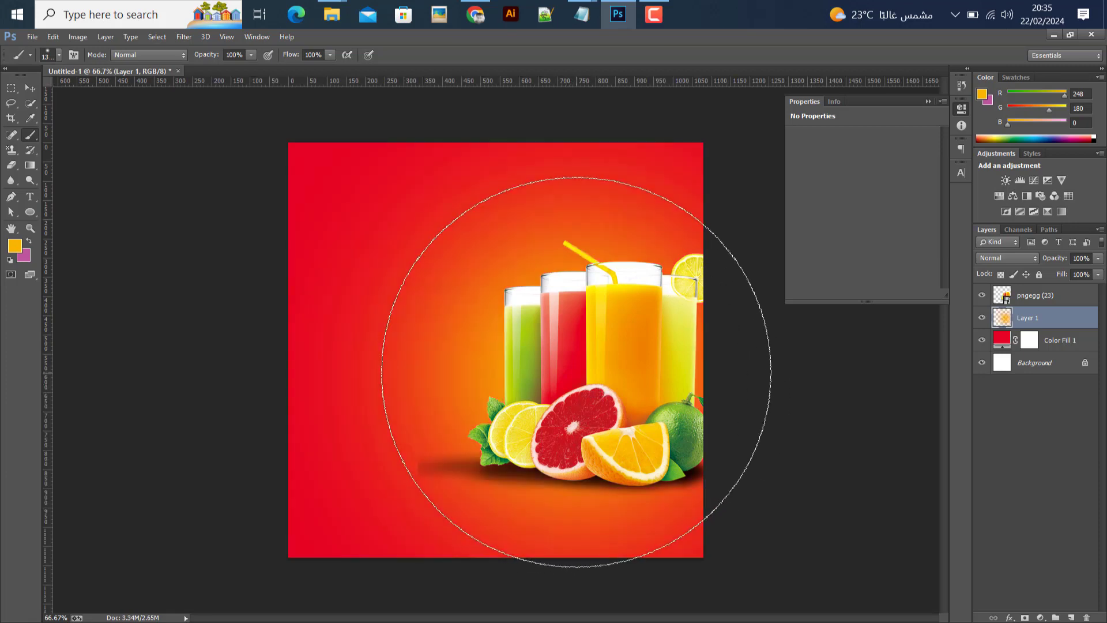
click(30, 88)
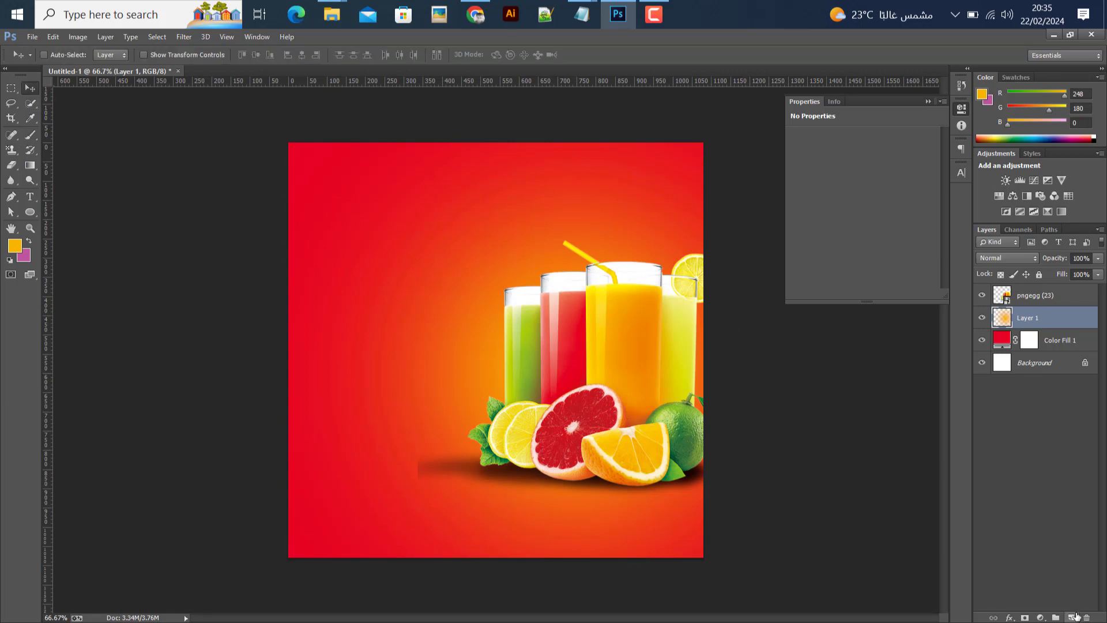
Add Layer 2 and paint a soft white (#ffffff) glow behind the glasses.
click(1071, 617)
click(16, 247)
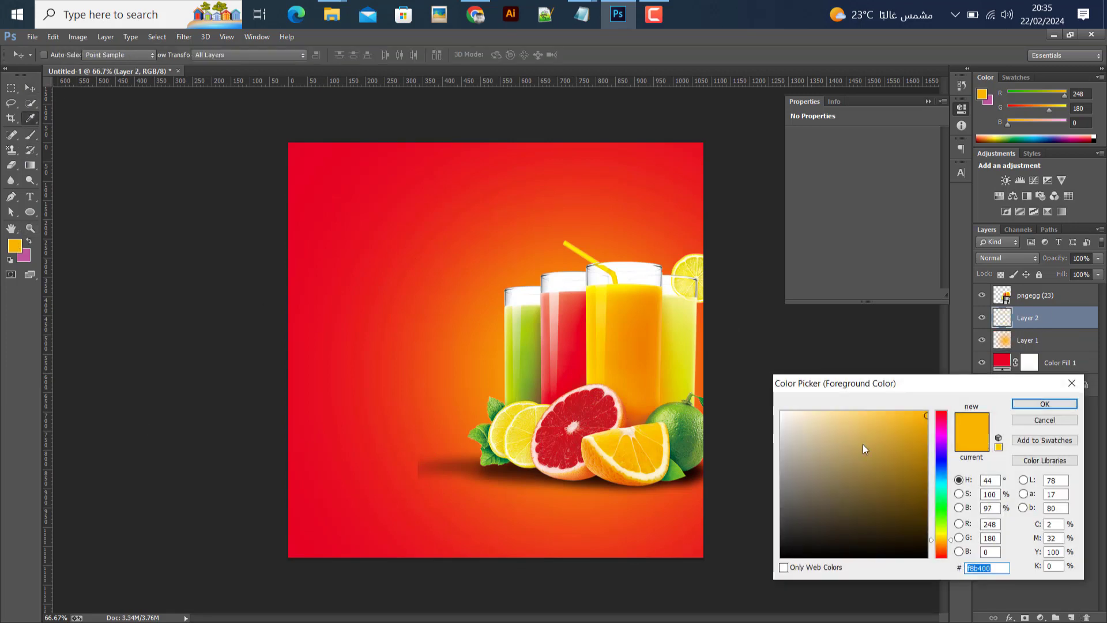
drag(862, 444, 740, 387)
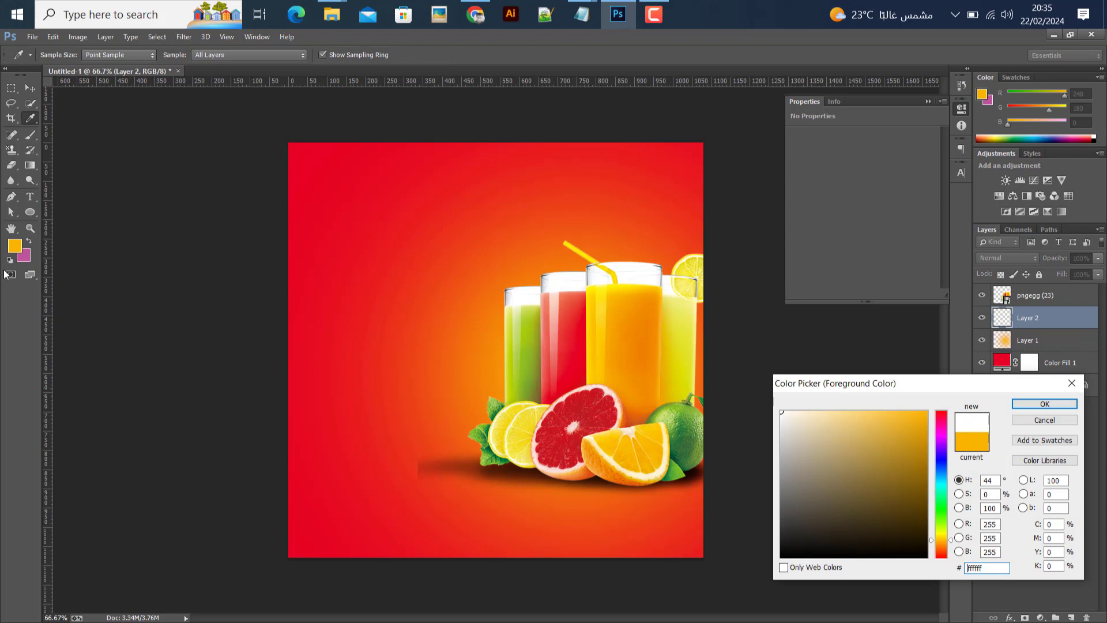
click(1044, 420)
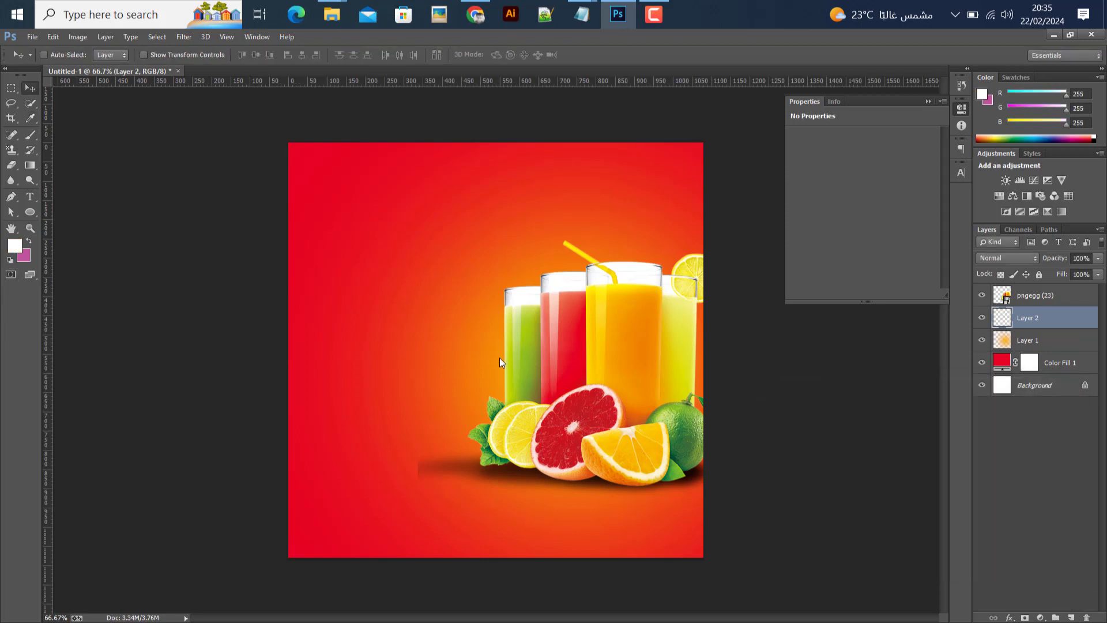
click(38, 134)
key(bracketleft)
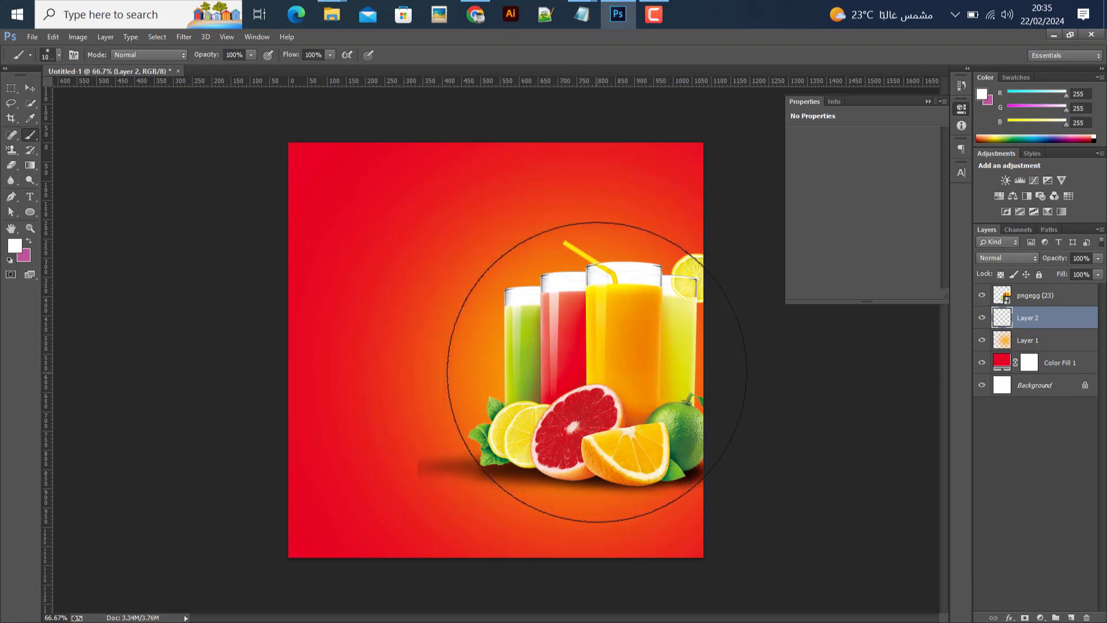
click(597, 371)
Set Layer 2's blend mode to Overlay and compare it on and off.
click(30, 88)
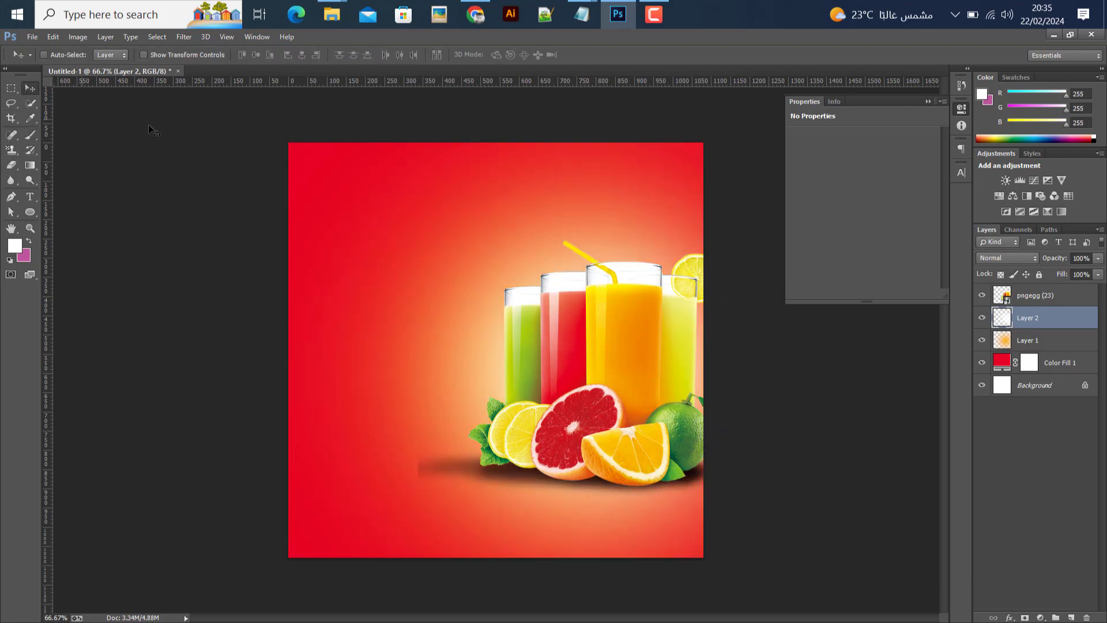
click(1004, 252)
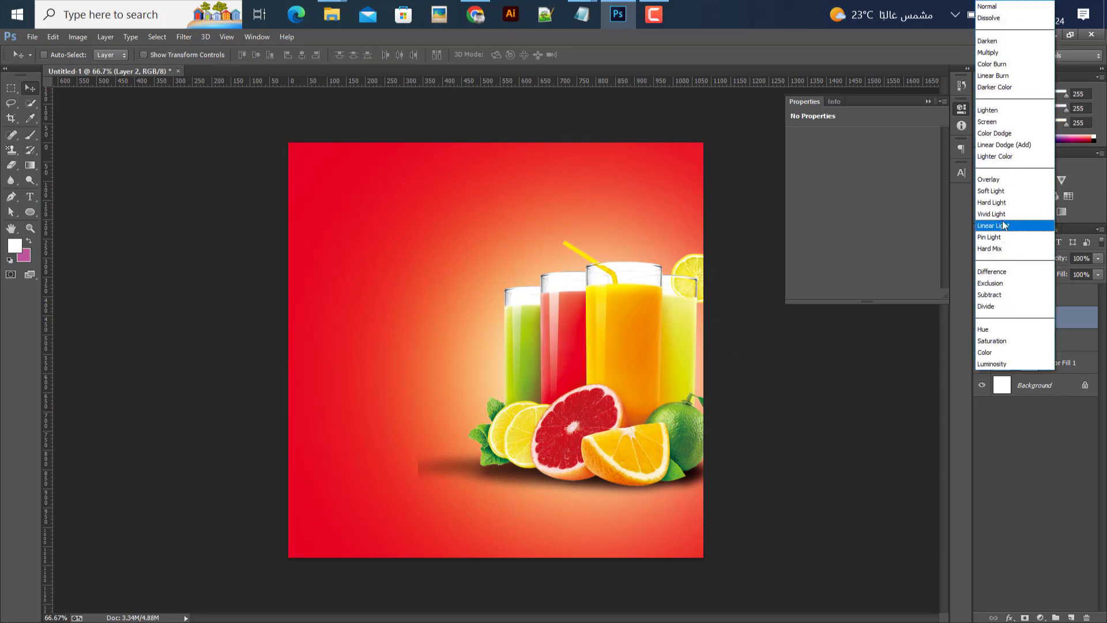
click(999, 180)
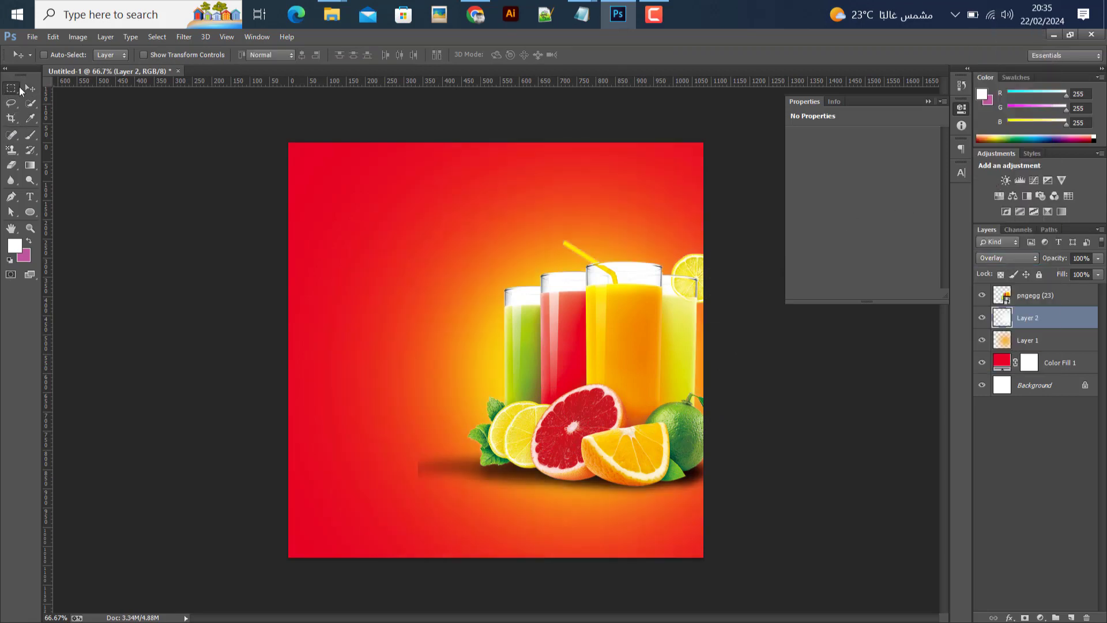
click(982, 317)
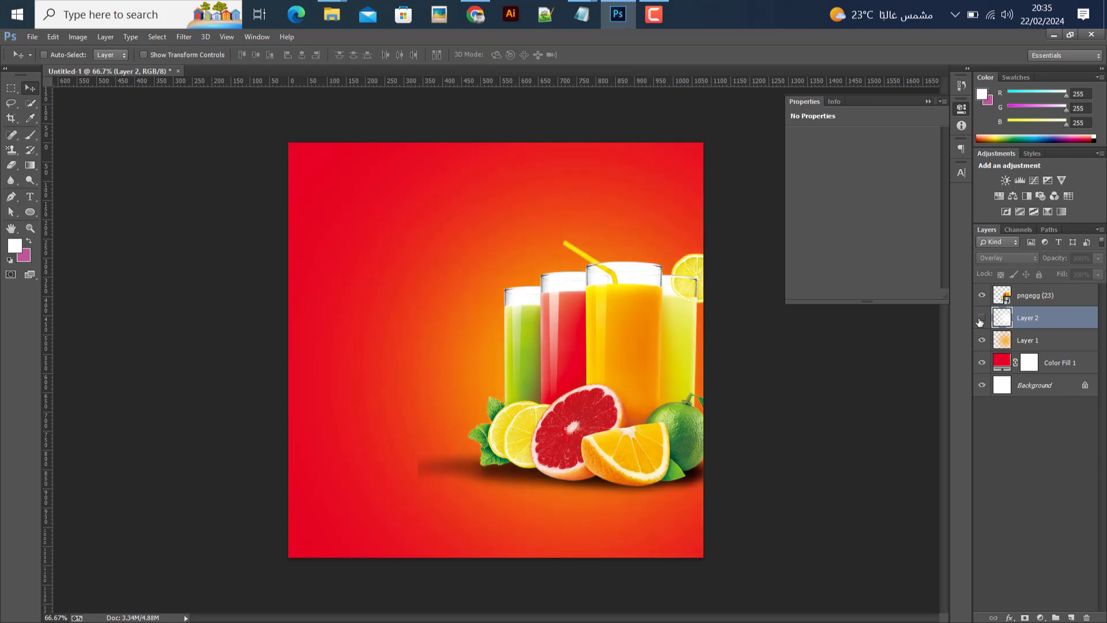
click(982, 317)
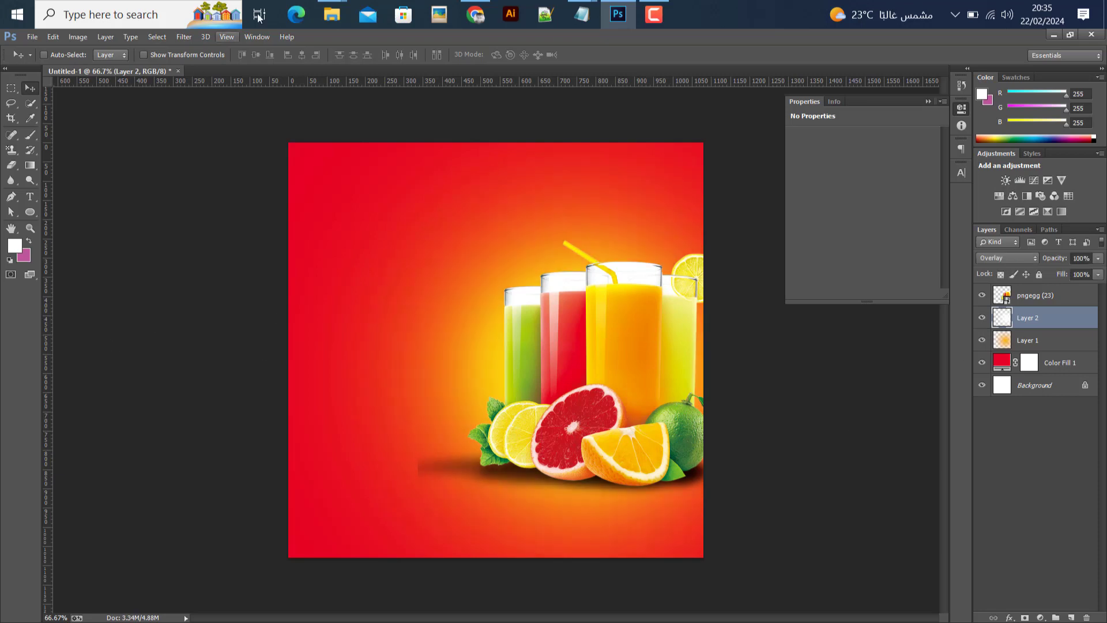
click(1034, 345)
Group pngegg (23), Layer 1 and Layer 2 into a group named 'Img'.
shift+click(1035, 296)
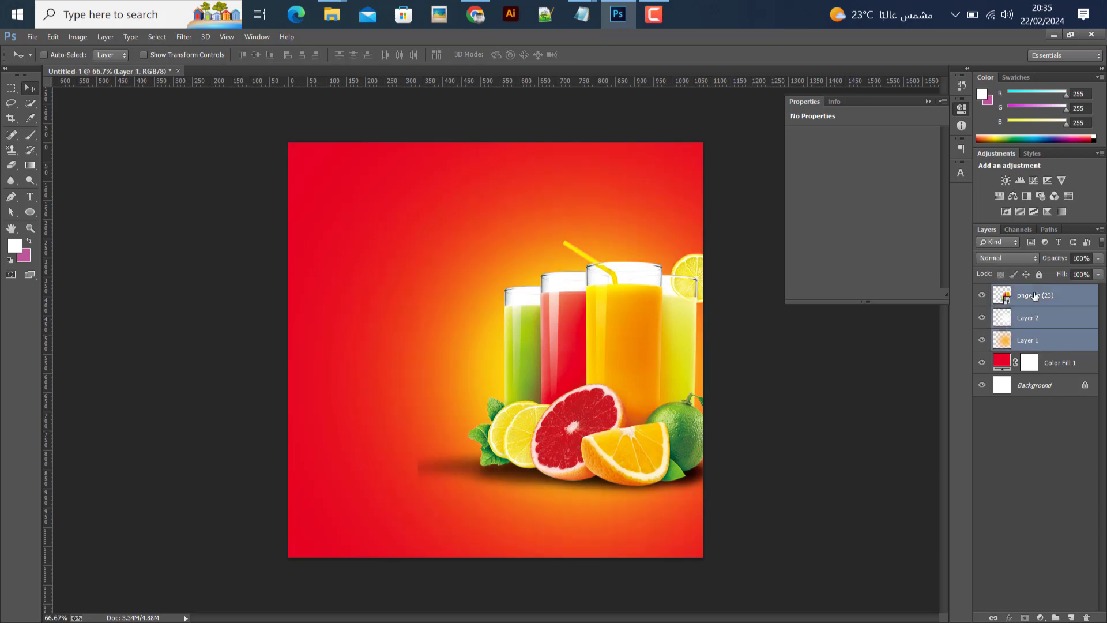
key(ctrl+g)
double_click(1031, 291)
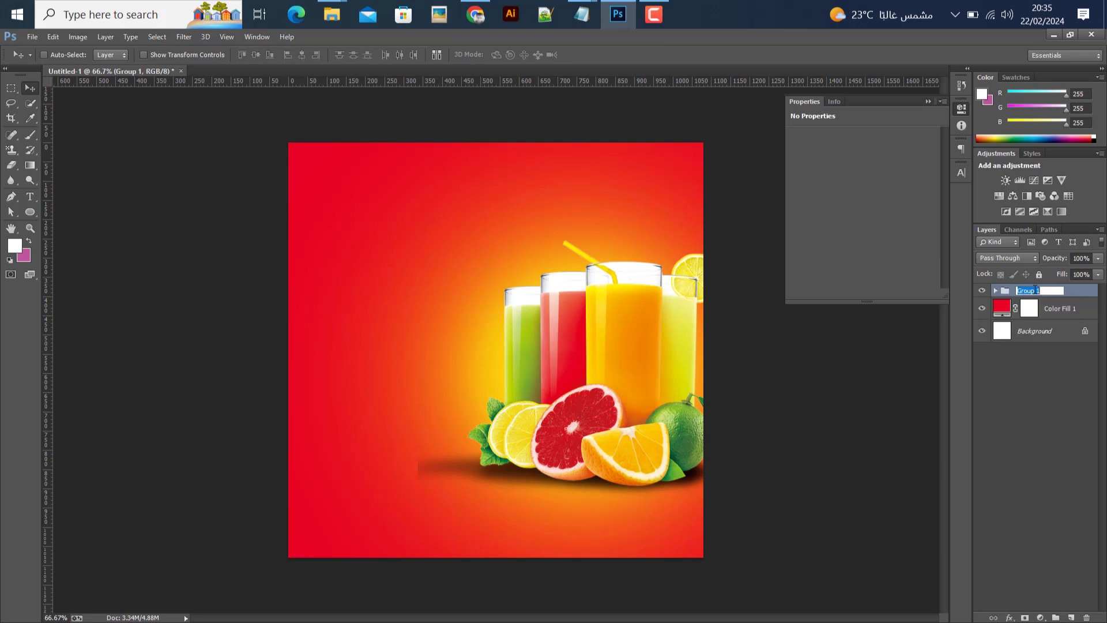
text(Img)
key(Return)
drag(630, 450, 634, 450)
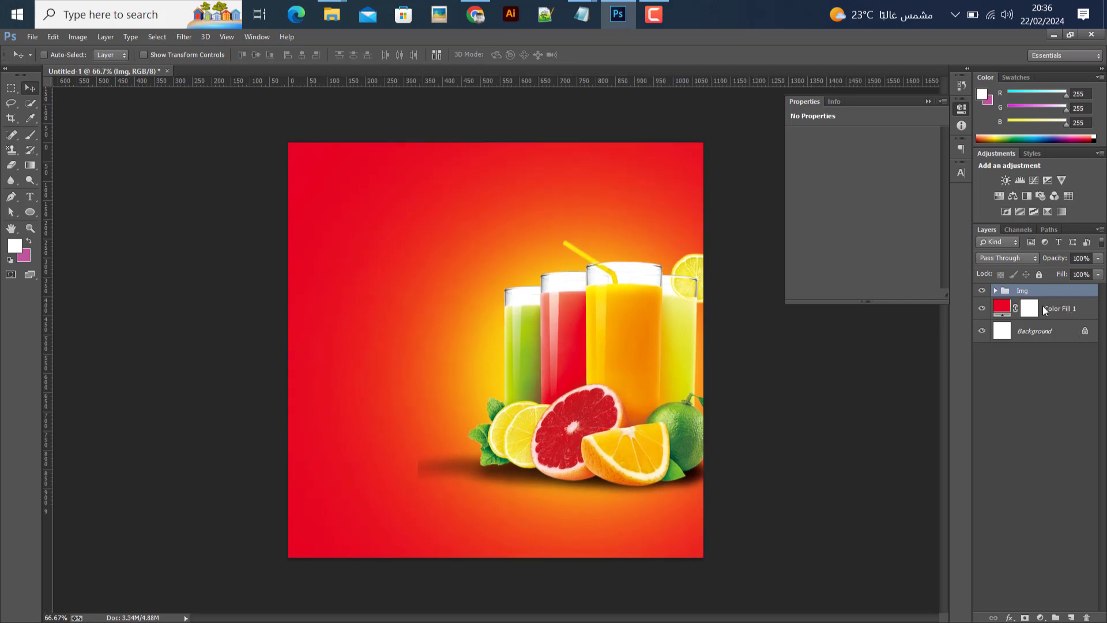
Scale the pngegg (23) juice picture to about 335% and shift it slightly down.
click(996, 291)
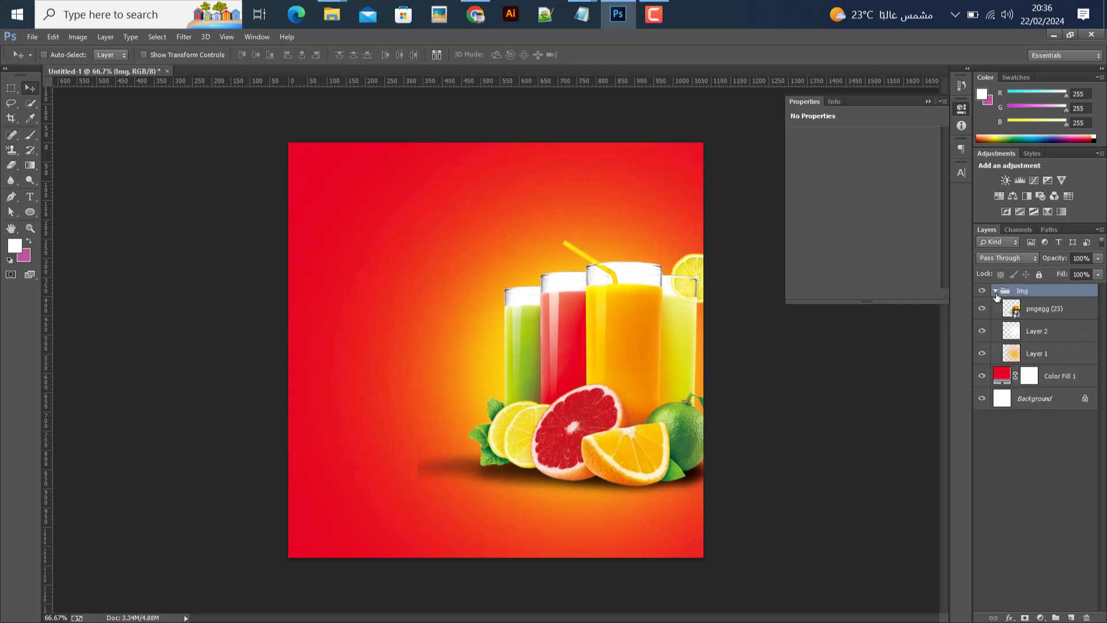
click(1045, 309)
key(ctrl+t)
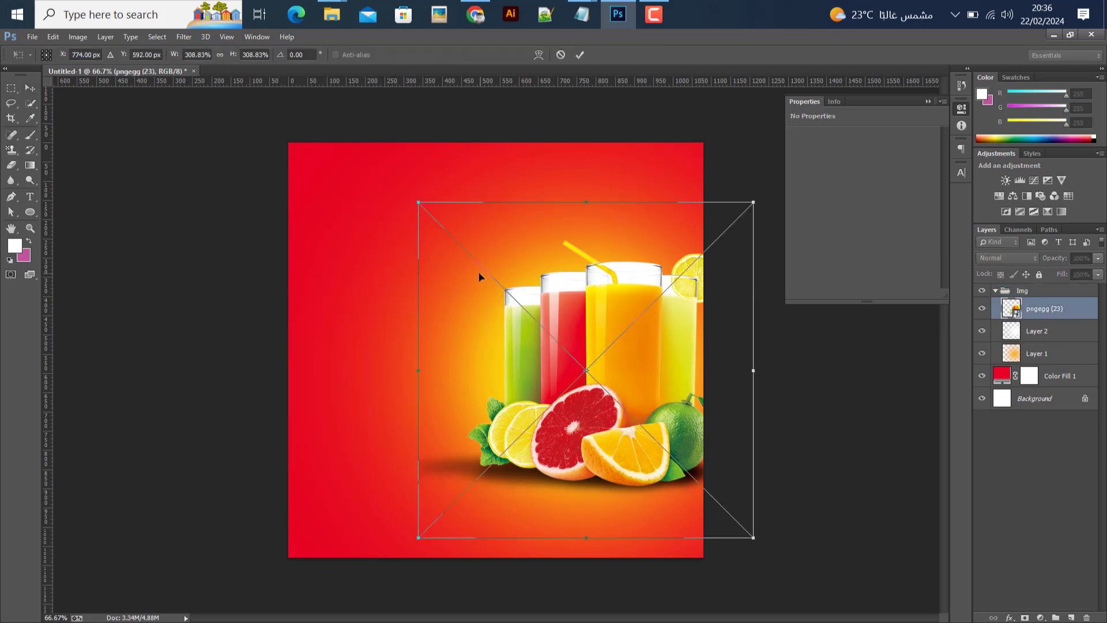
drag(417, 200, 380, 195)
click(579, 54)
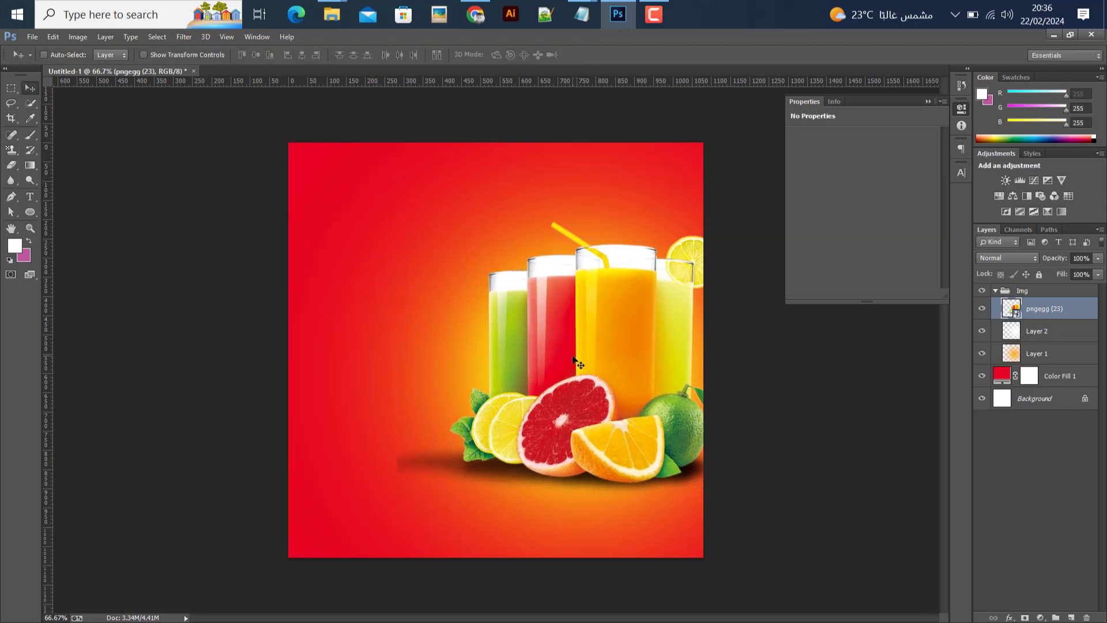
drag(574, 357, 575, 364)
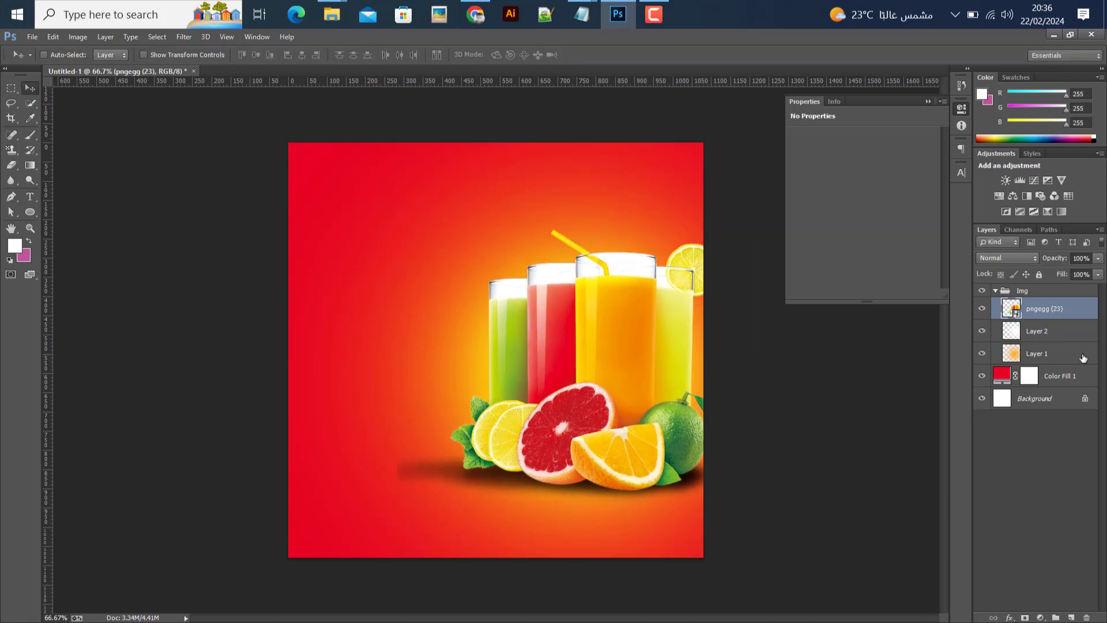
click(1040, 354)
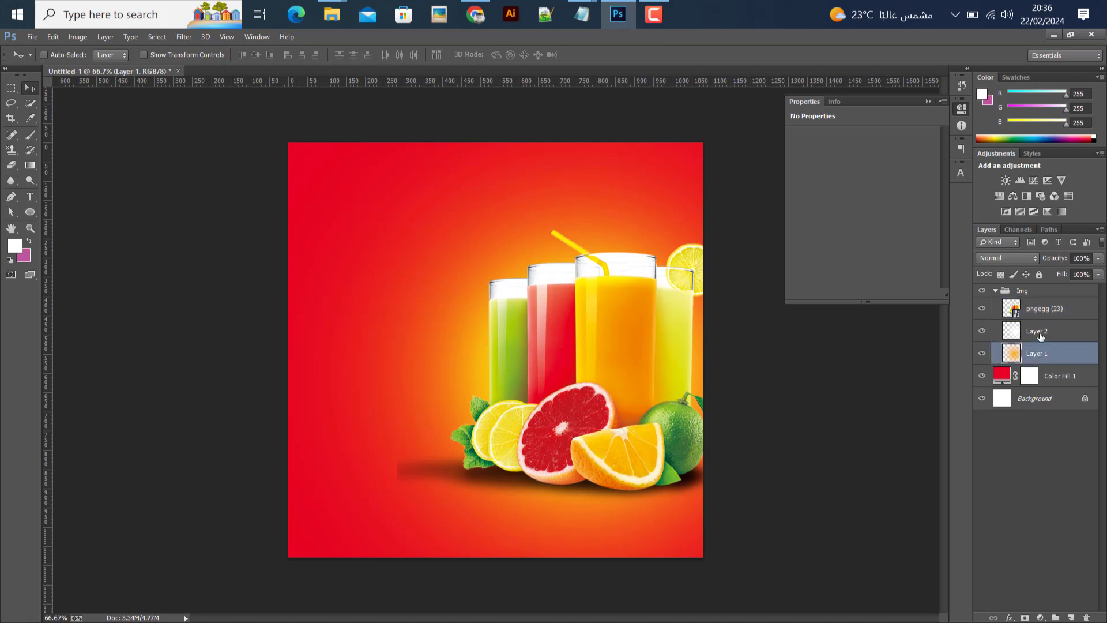
shift+click(1040, 337)
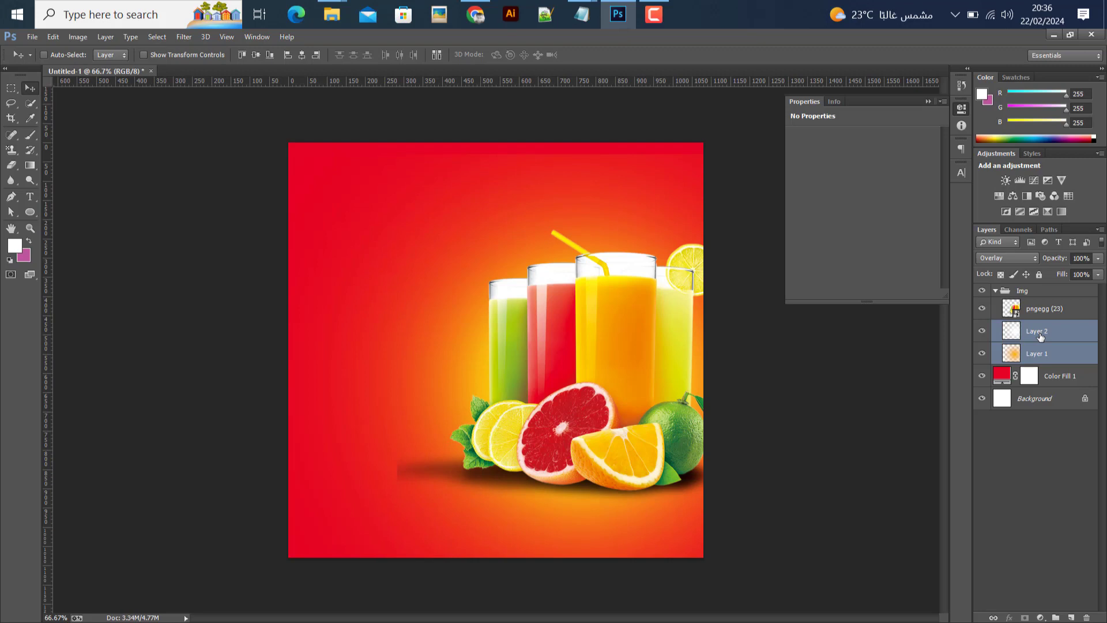
click(1044, 310)
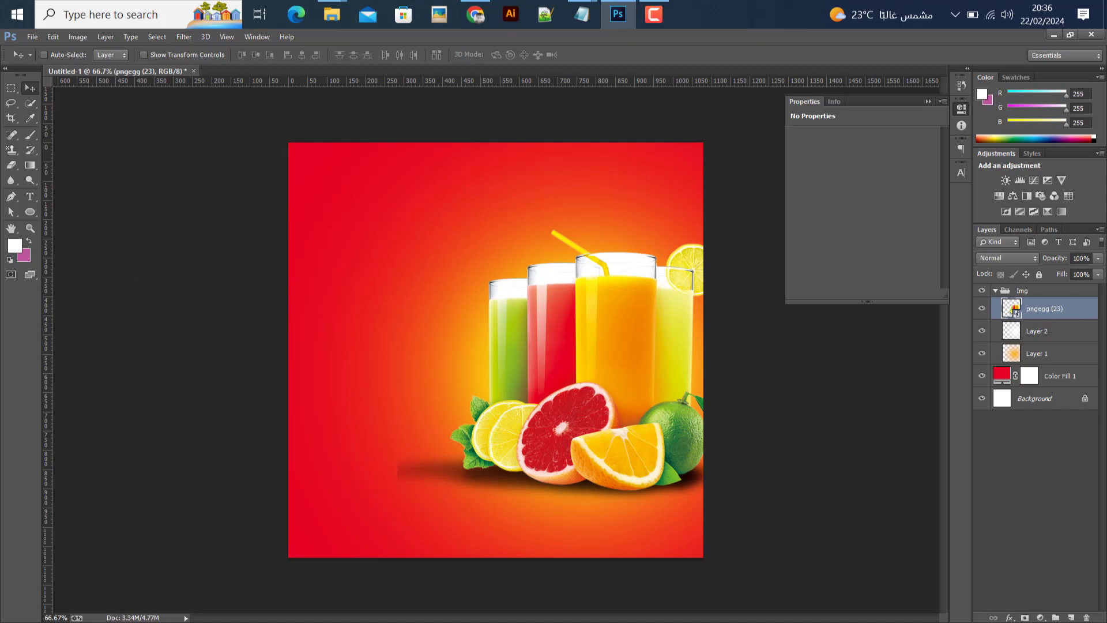
Place the monstera leaf image pngegg (25).png into the document.
click(32, 36)
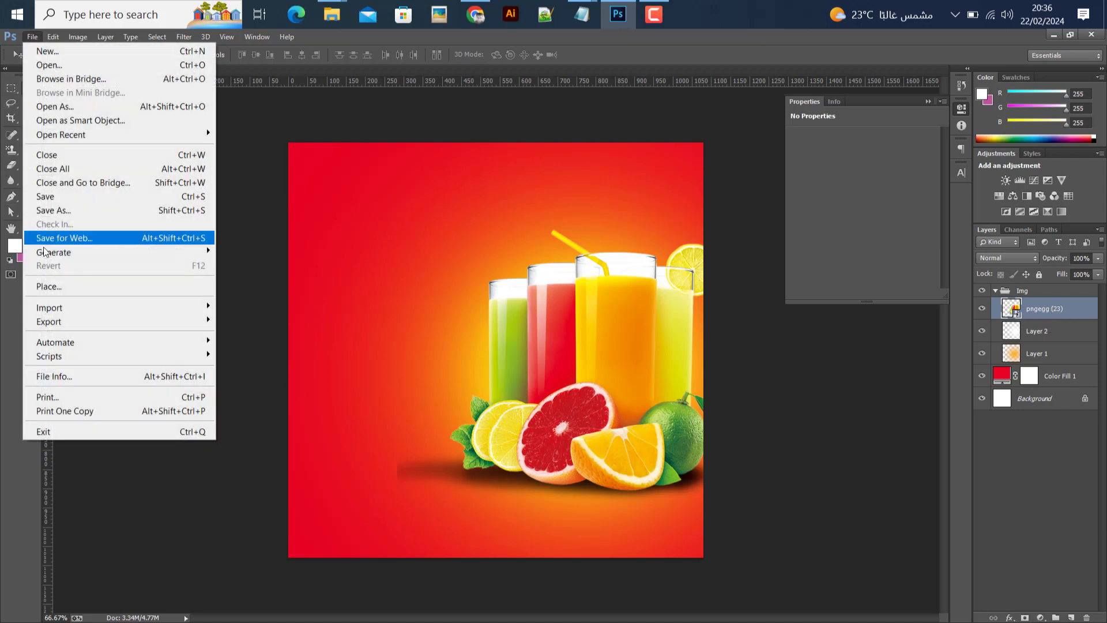
click(52, 285)
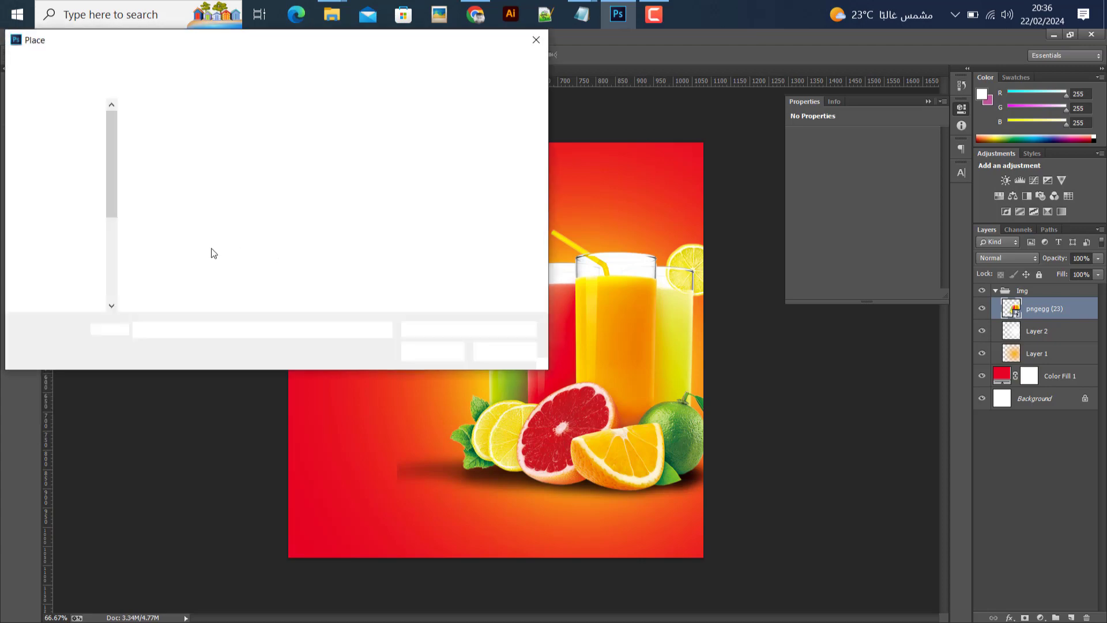
click(161, 242)
click(432, 352)
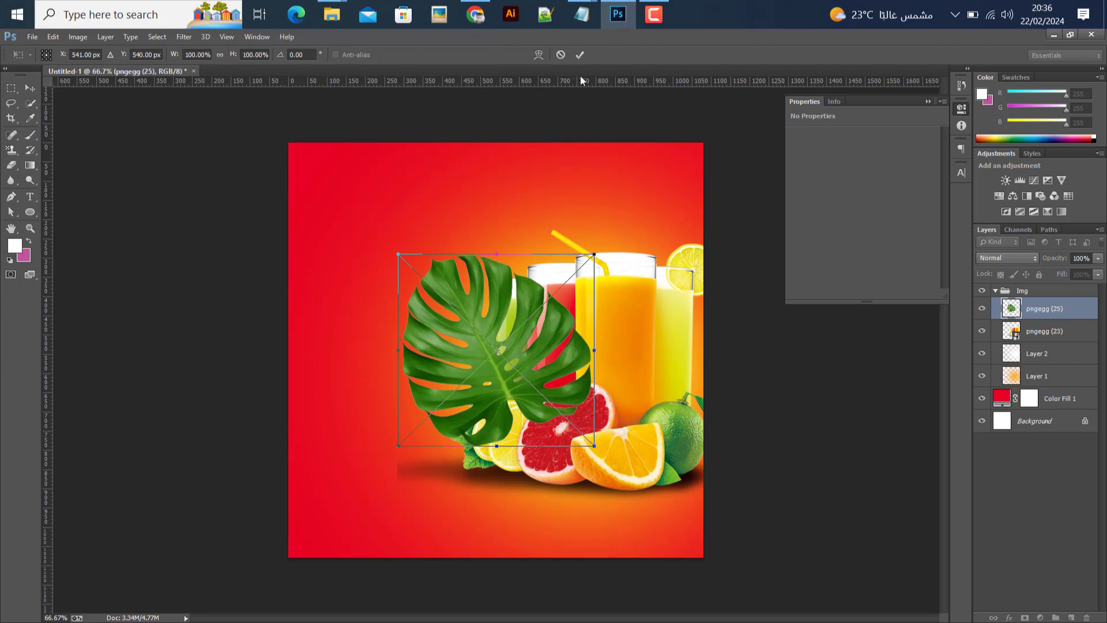
click(579, 55)
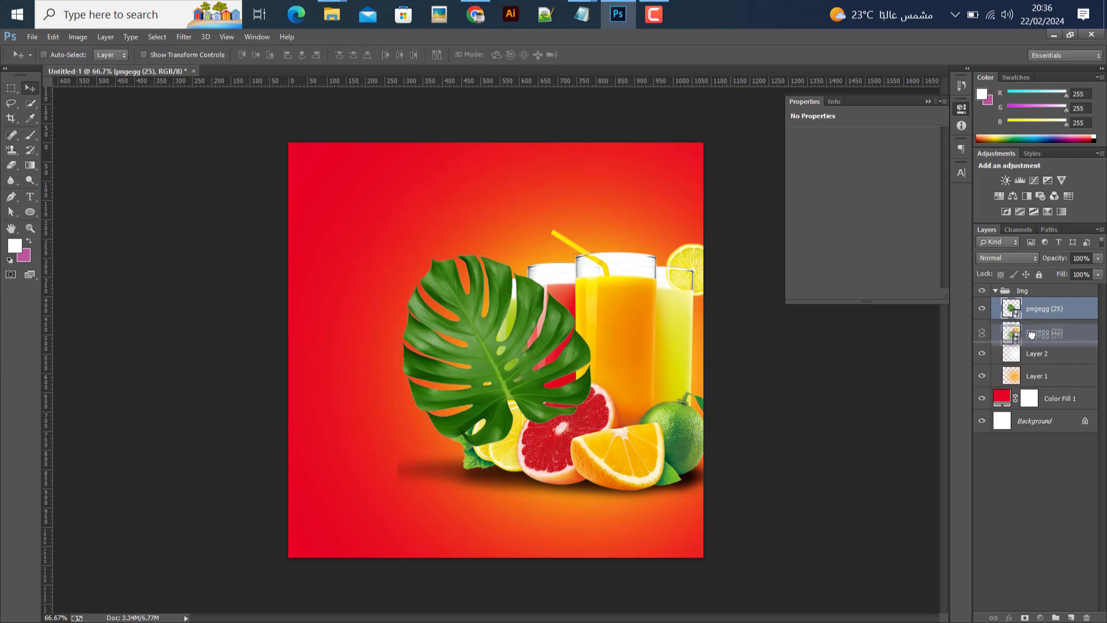
Send the leaf behind the glasses, enlarge it about 120%, and set it to their left.
key(ctrl+bracketleft)
mouse_move(502, 371)
mouse_down()
mouse_move(497, 355)
mouse_move(495, 364)
mouse_up()
key(ctrl+t)
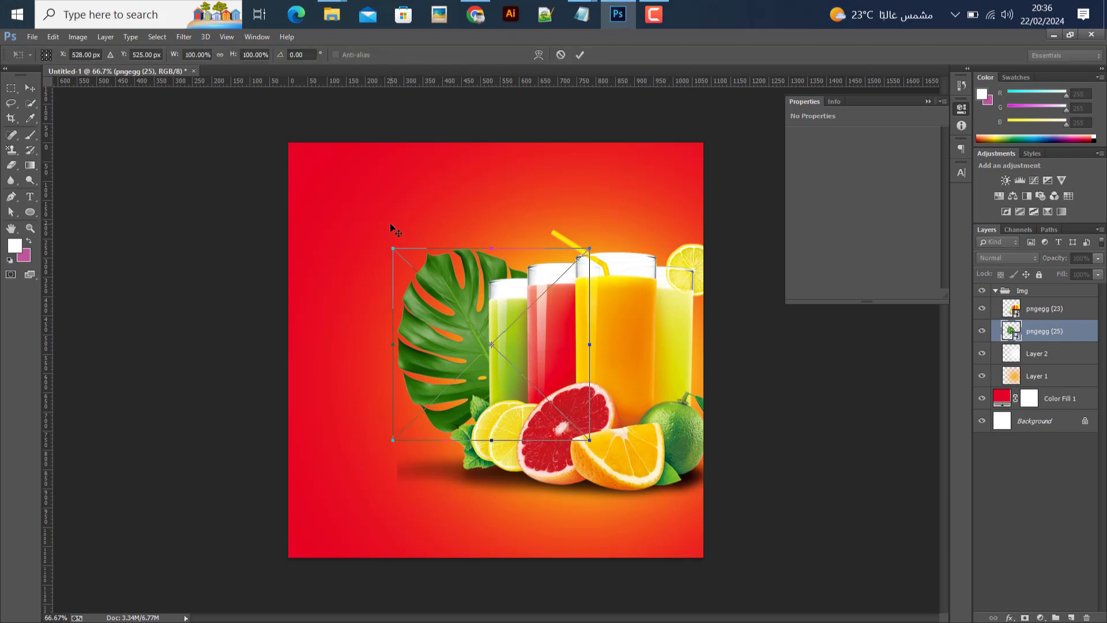
mouse_move(375, 222)
mouse_down()
mouse_move(365, 217)
mouse_move(404, 233)
mouse_move(373, 204)
mouse_up()
drag(466, 246, 477, 254)
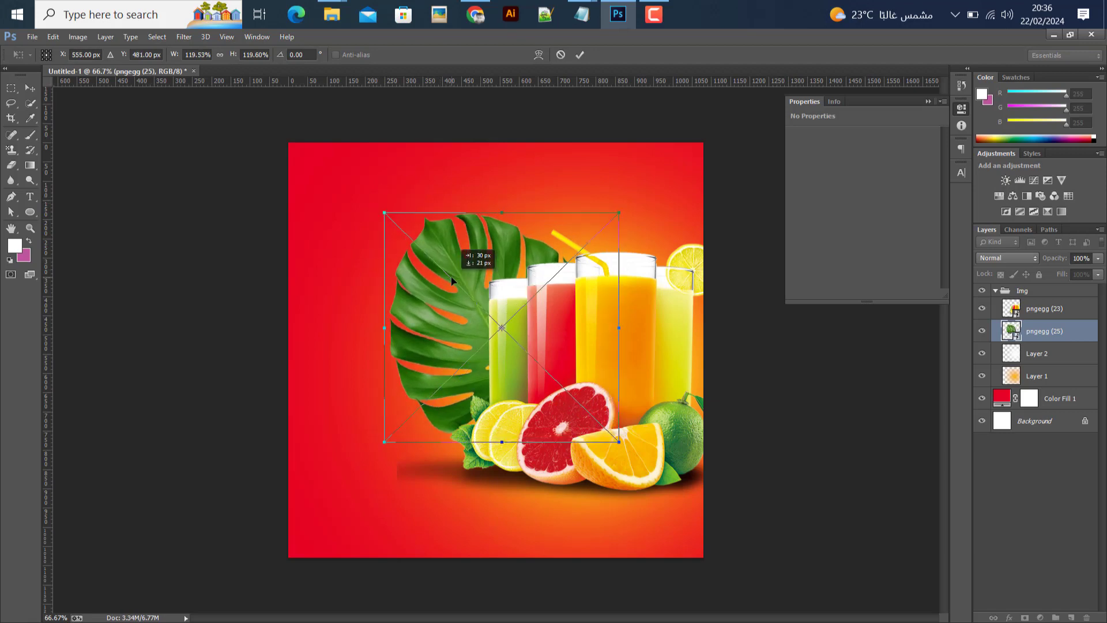
click(580, 55)
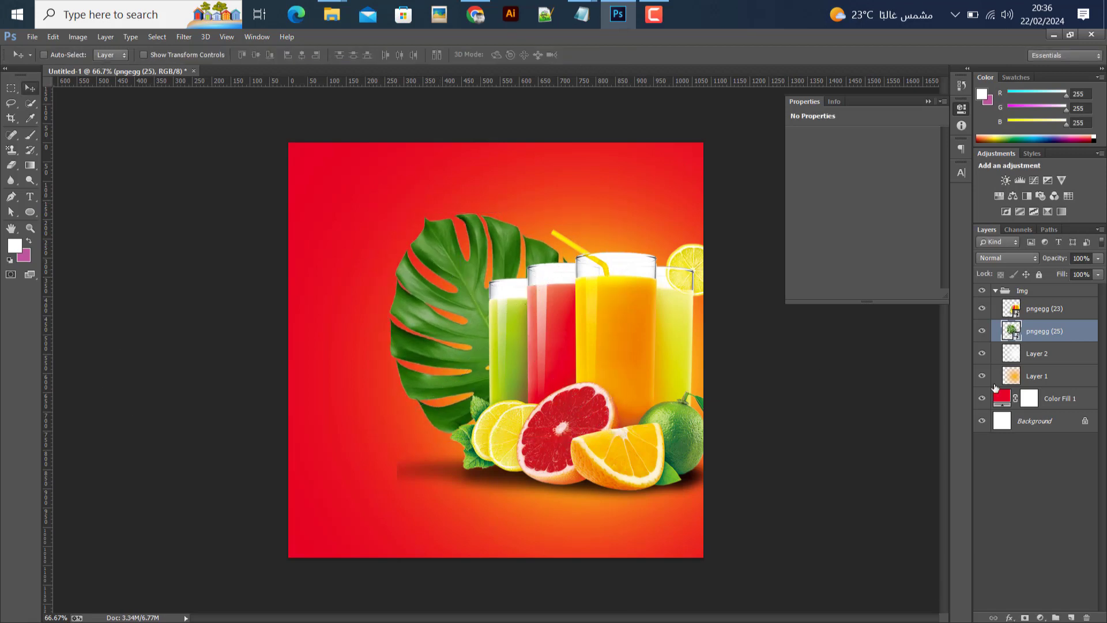
click(996, 291)
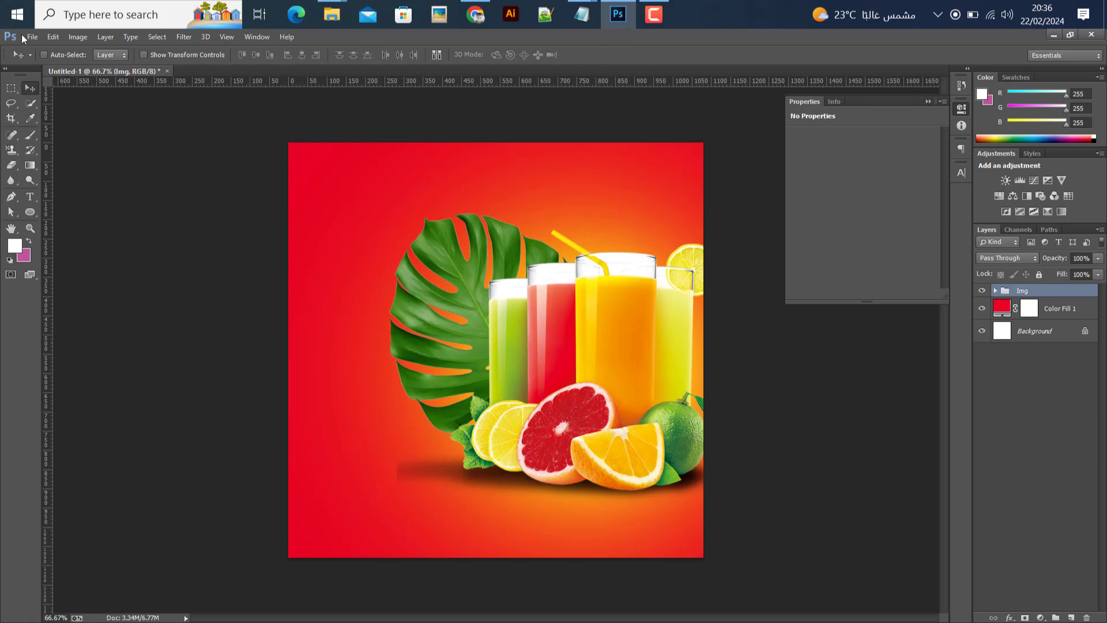
Place the orange splash image pngegg (22).png into the design.
click(24, 38)
click(34, 286)
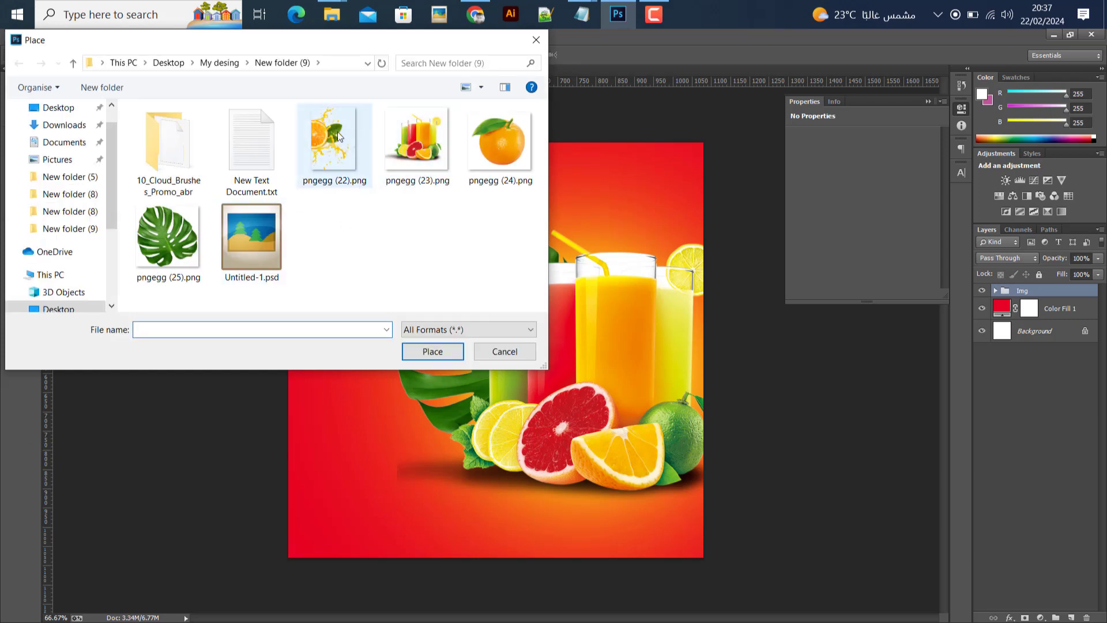
click(340, 172)
click(426, 352)
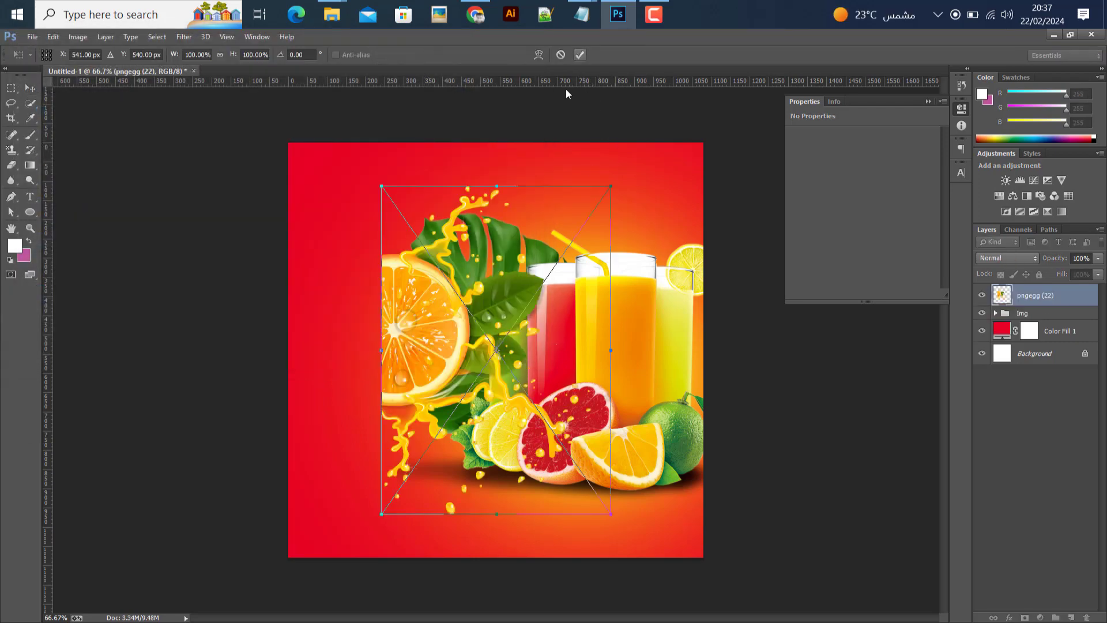
Move the splash to the bottom-left, rotate it -30°, and scale it to 114%.
drag(455, 265, 363, 445)
drag(614, 364, 487, 261)
drag(384, 489, 365, 444)
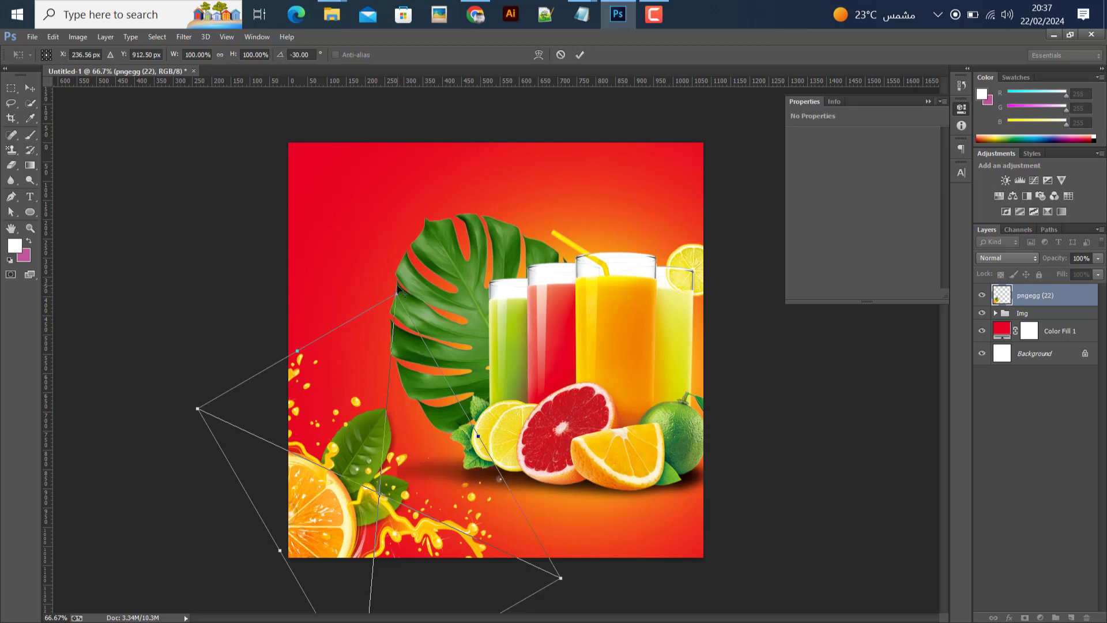
drag(397, 291, 399, 268)
mouse_move(404, 480)
mouse_down()
mouse_move(414, 398)
mouse_move(414, 463)
mouse_up()
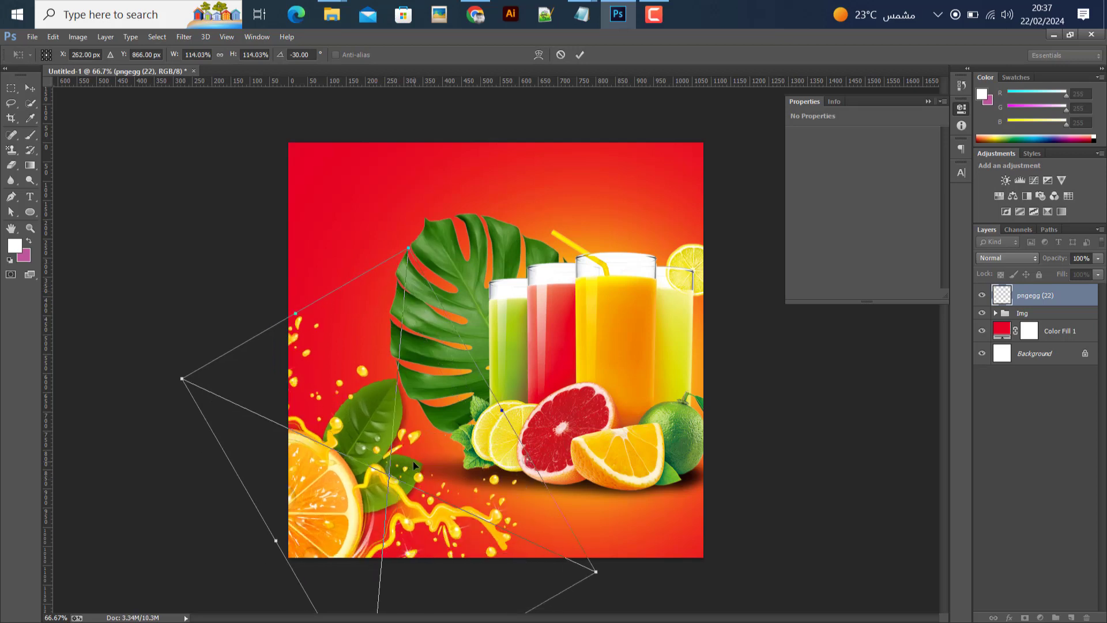
click(579, 54)
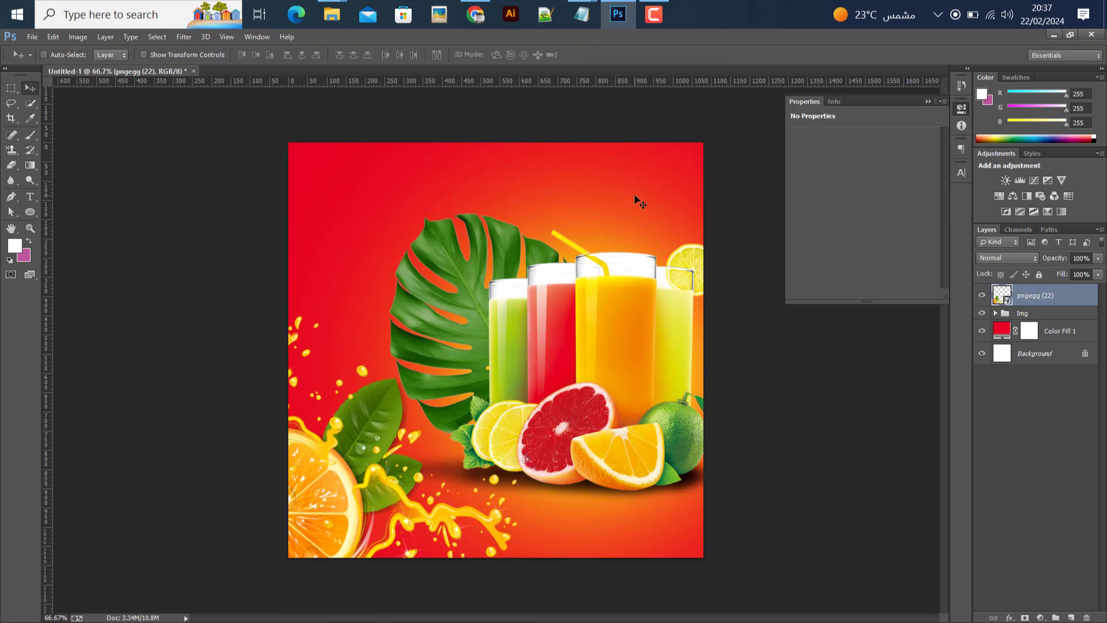
ctrl+click(654, 165)
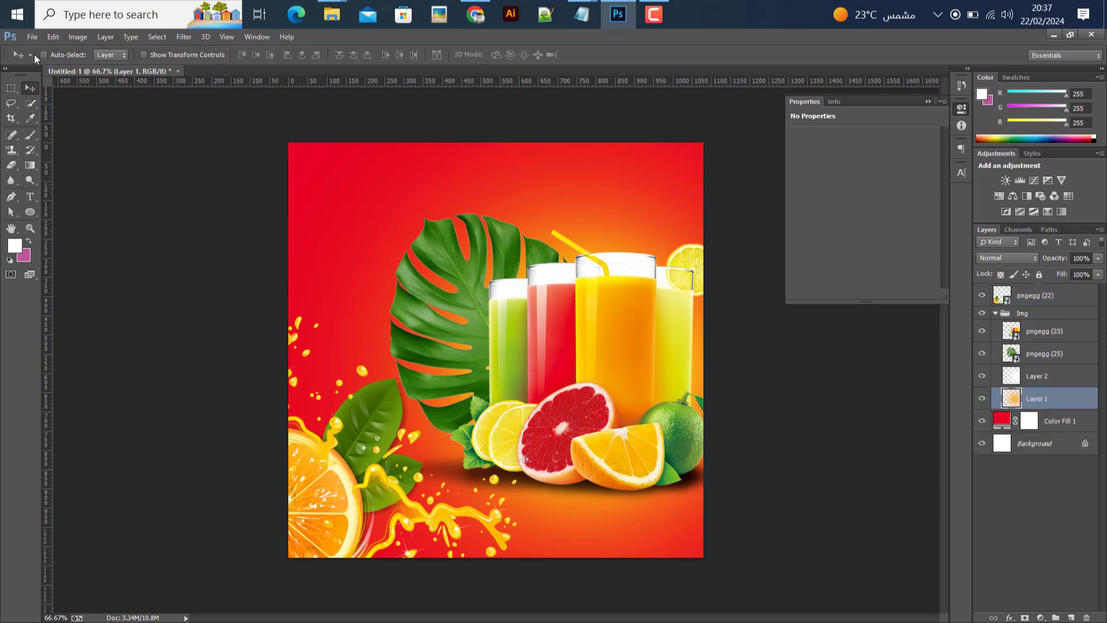
Place the whole orange image pngegg (24).png, enlarged to about 296%.
click(32, 36)
click(52, 284)
click(498, 164)
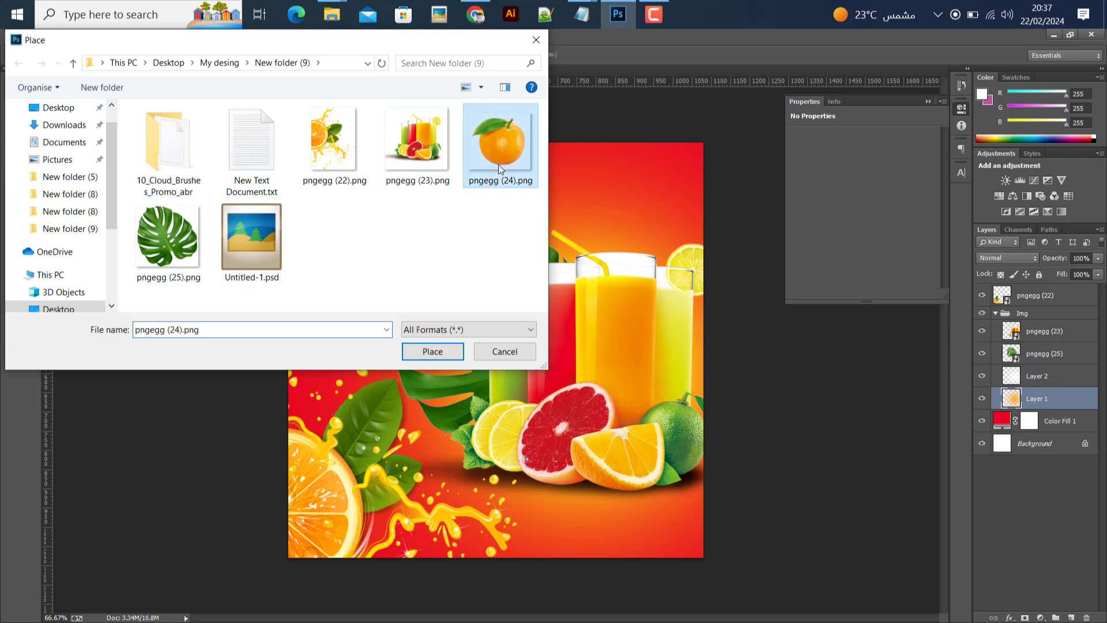
click(430, 354)
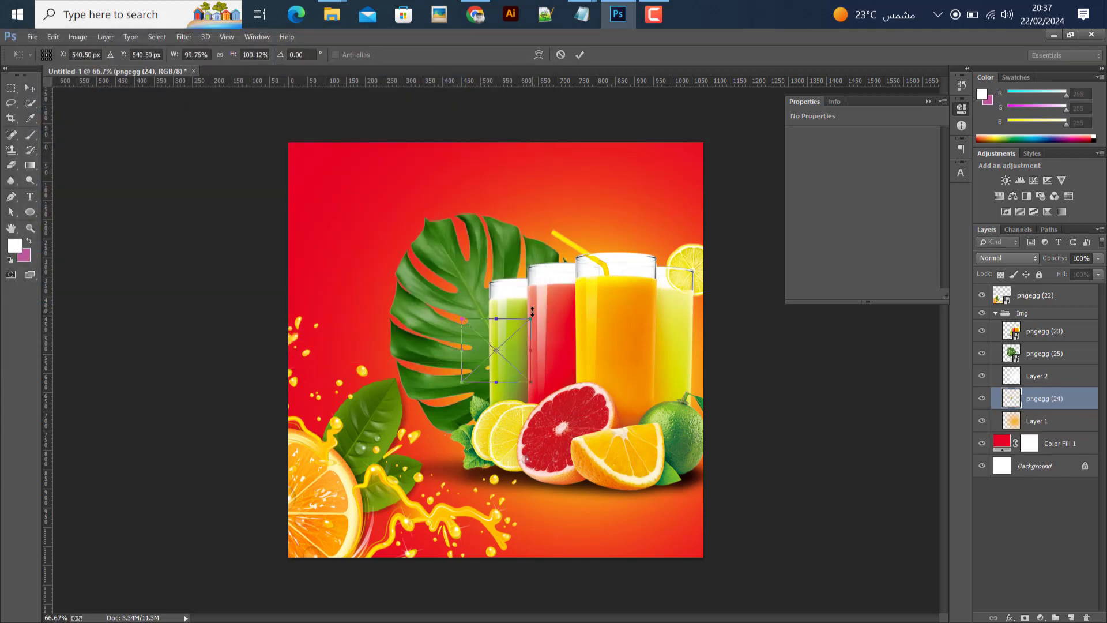
drag(529, 316, 598, 254)
click(29, 87)
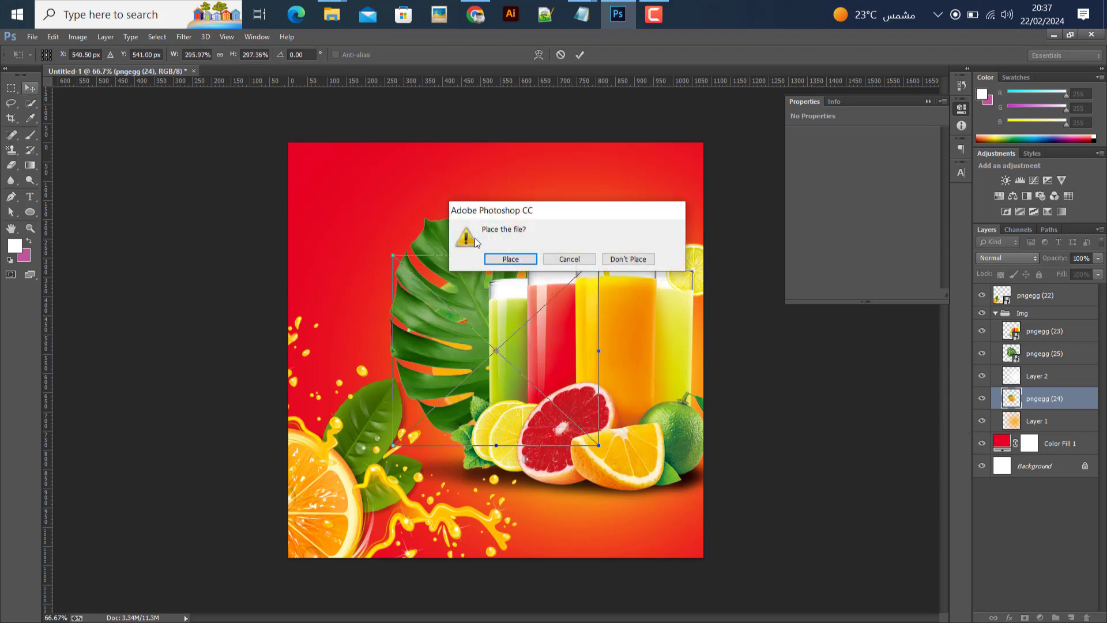
click(510, 258)
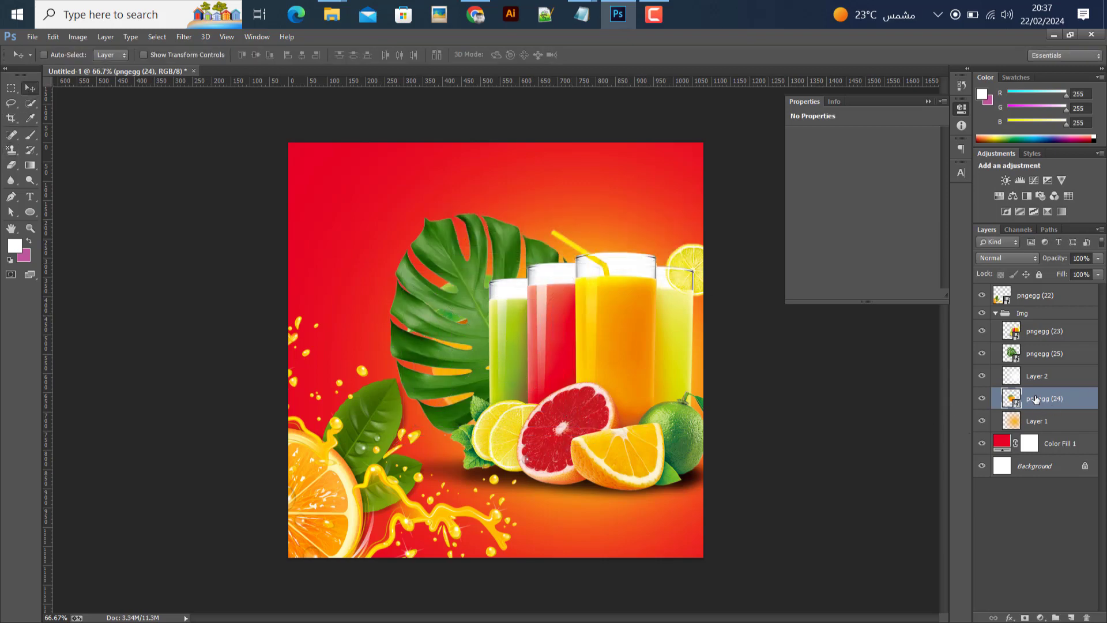
Raise the orange to the top layer and fit it into the top-right corner, rotated -135° at ~272%.
drag(1036, 399, 1030, 288)
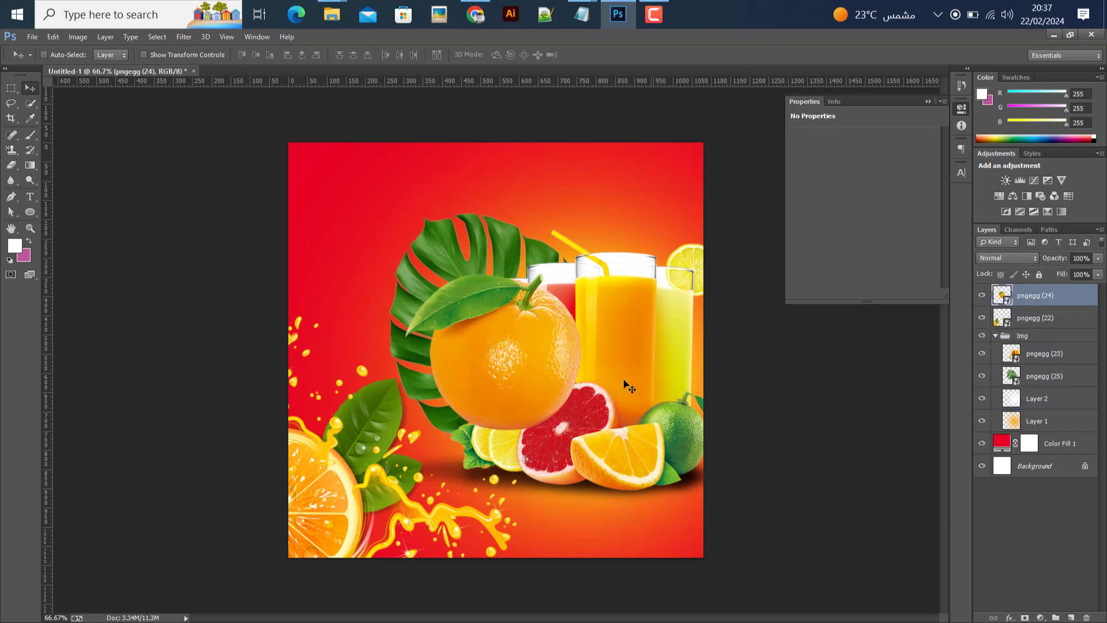
drag(585, 354, 698, 206)
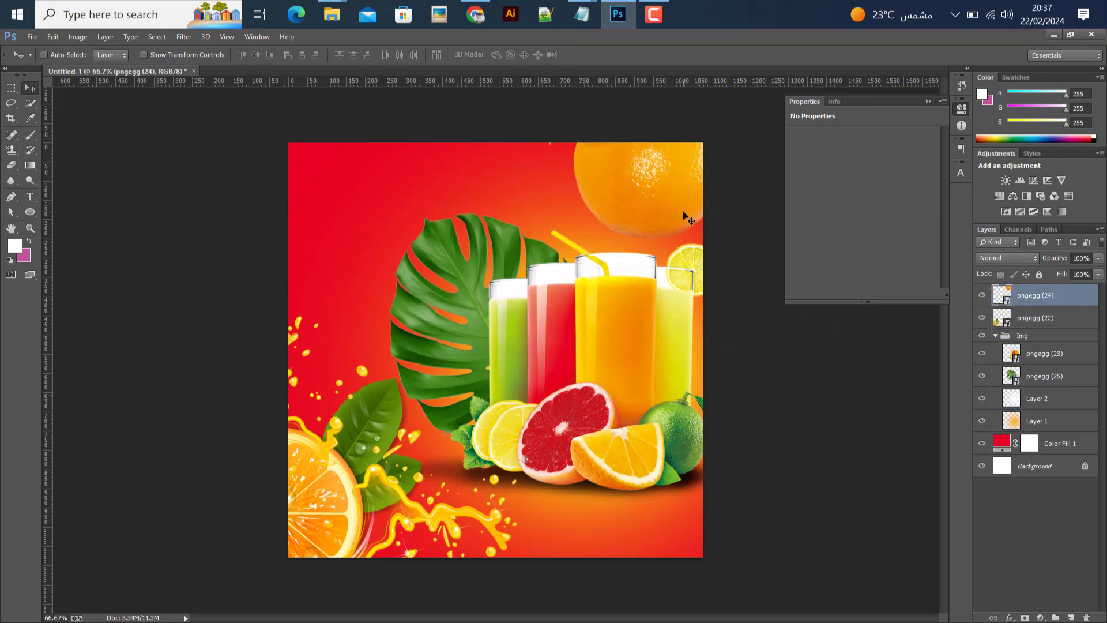
key(ctrl+t)
drag(675, 61, 771, 165)
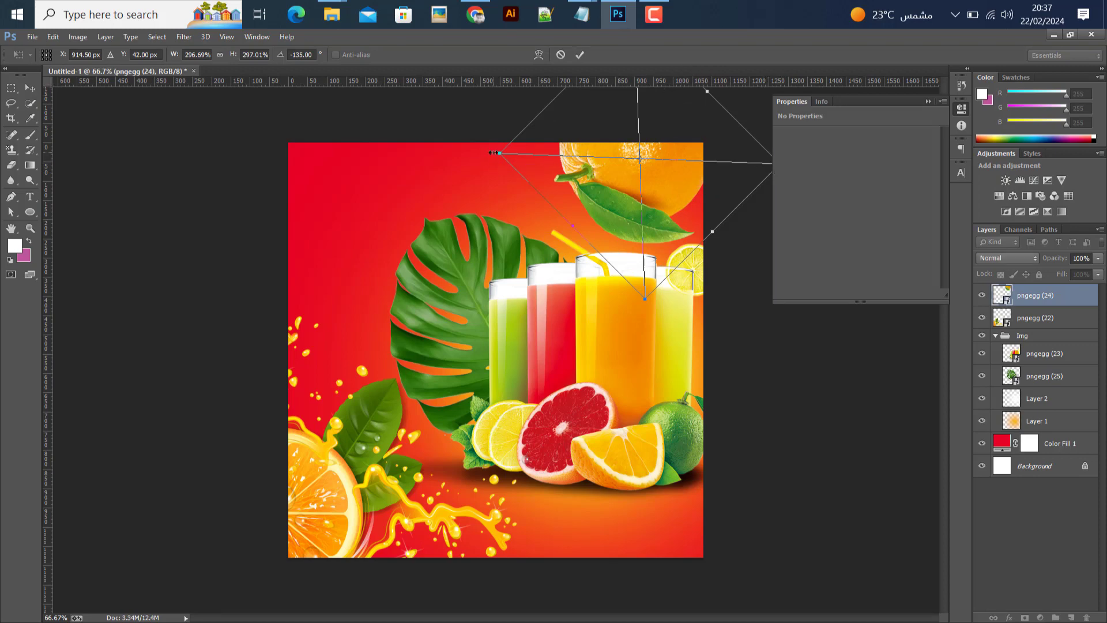
drag(494, 152, 510, 154)
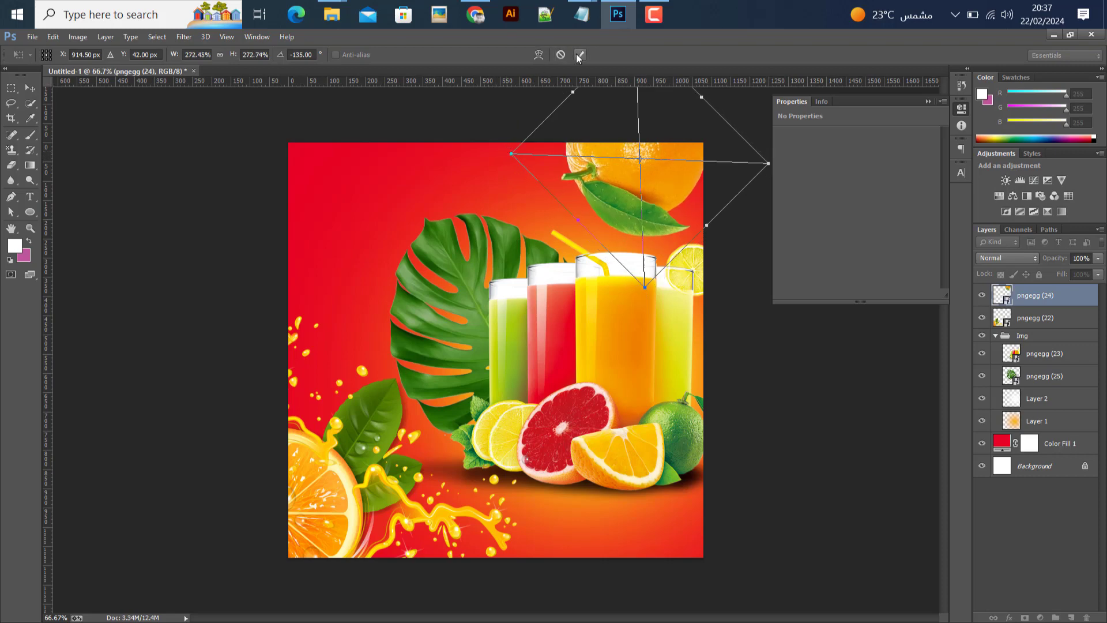
key(Return)
Nudge the juice glasses pngegg (23) and leaf pngegg (25) slightly down and right.
click(1035, 362)
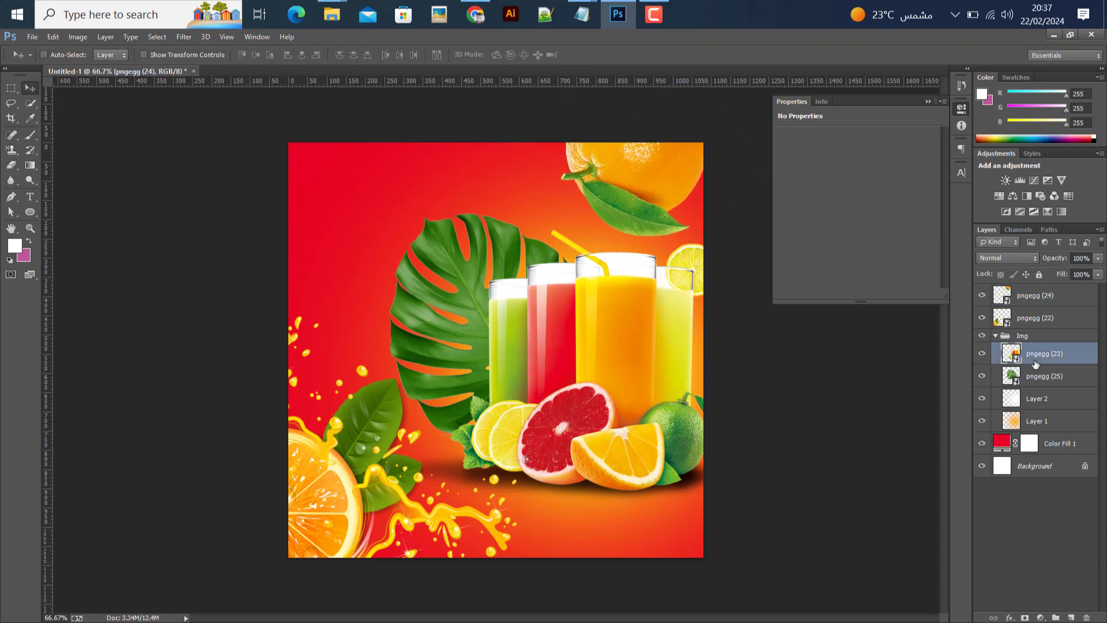
click(982, 353)
click(982, 353)
shift+click(999, 380)
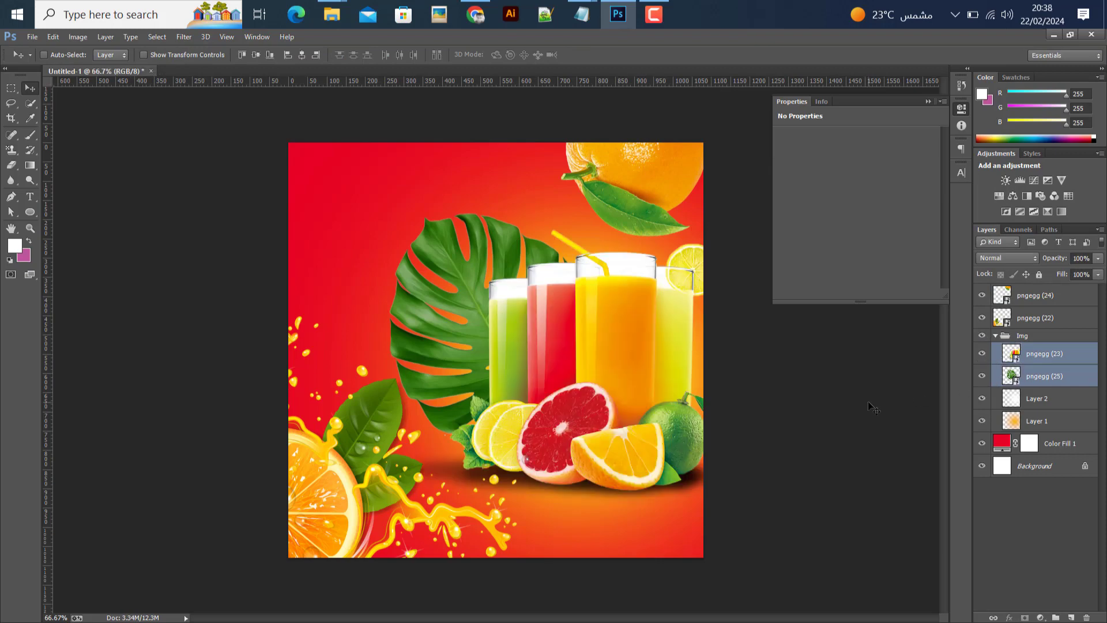
key(shift+Down)
key(shift+Down)
key(shift+Down)
key(shift+Right)
key(shift+Right)
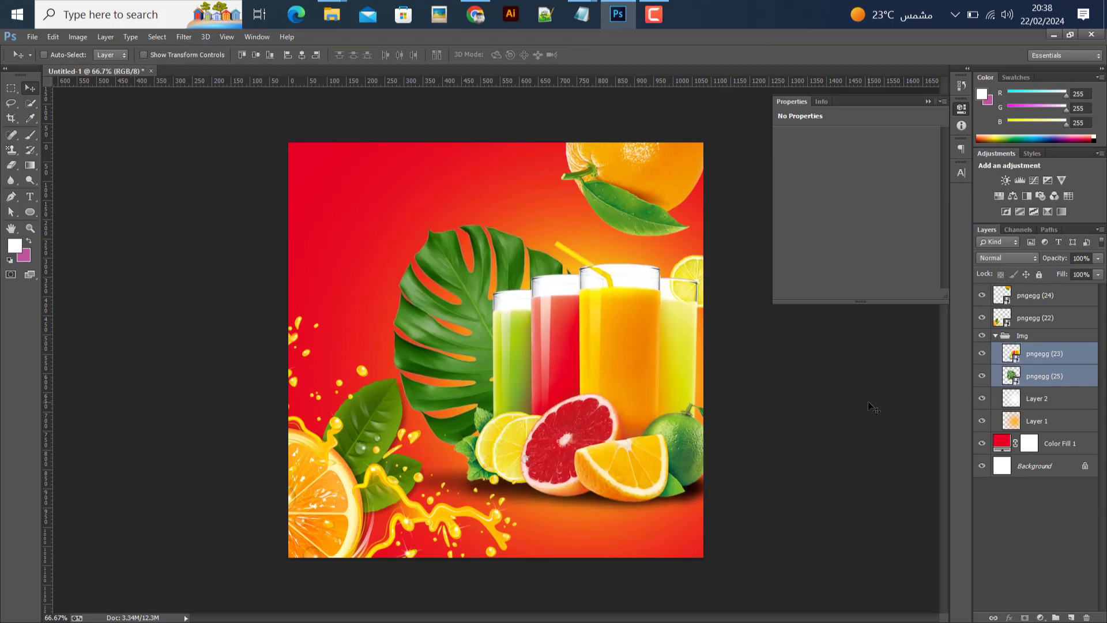
key(shift+Right)
key(Right)
key(Right)
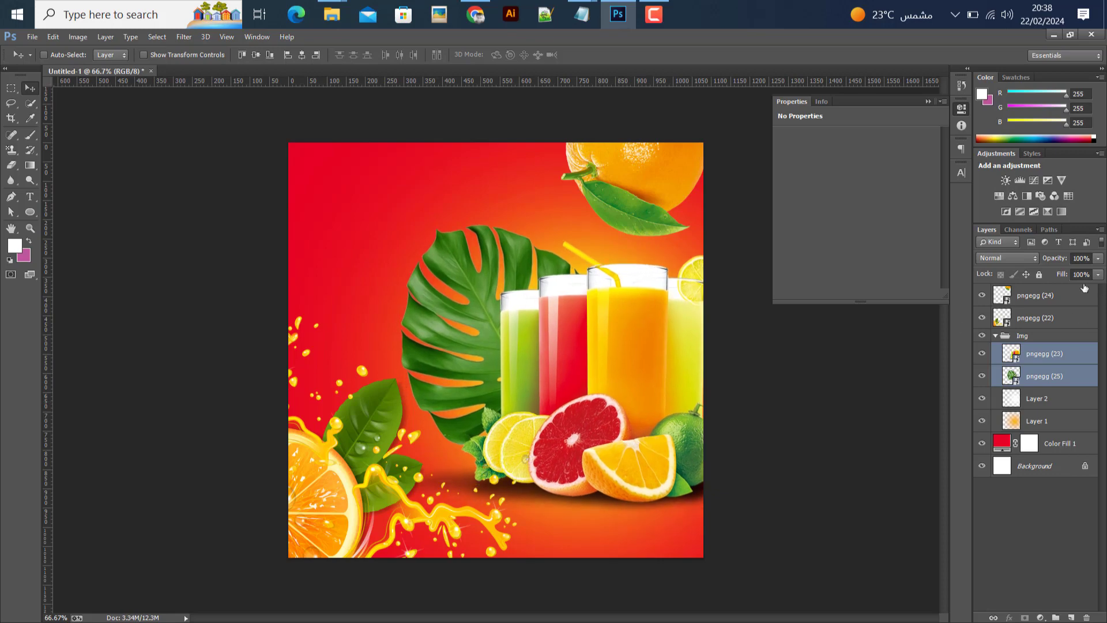
Toggle the top orange layer pngegg (24) off and on to compare the design.
key(alt+period)
click(981, 295)
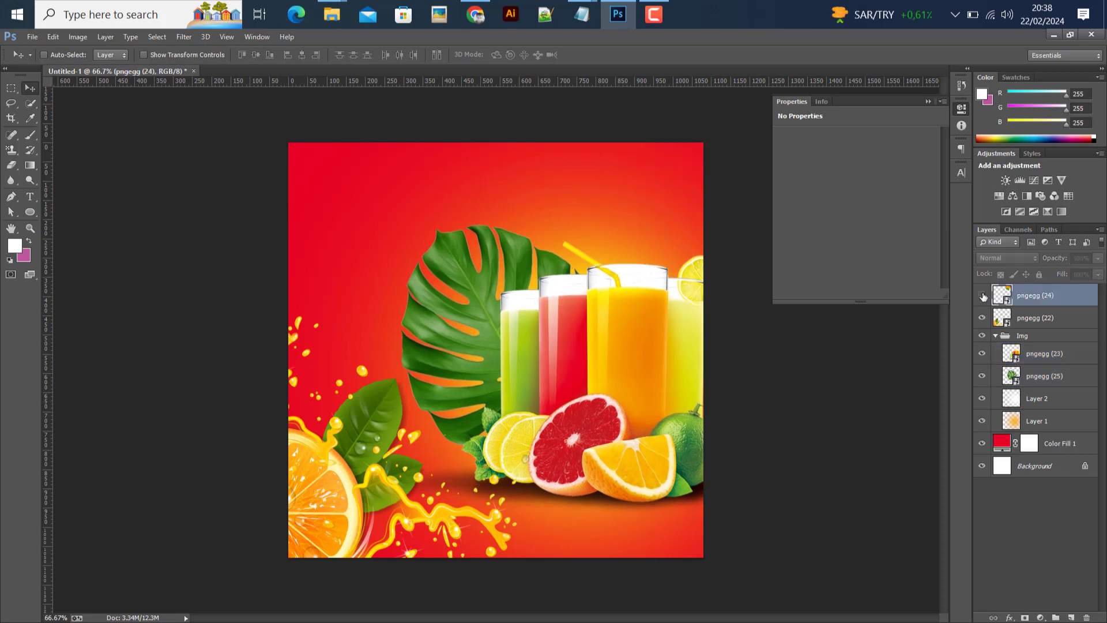
click(982, 295)
click(982, 295)
click(982, 295)
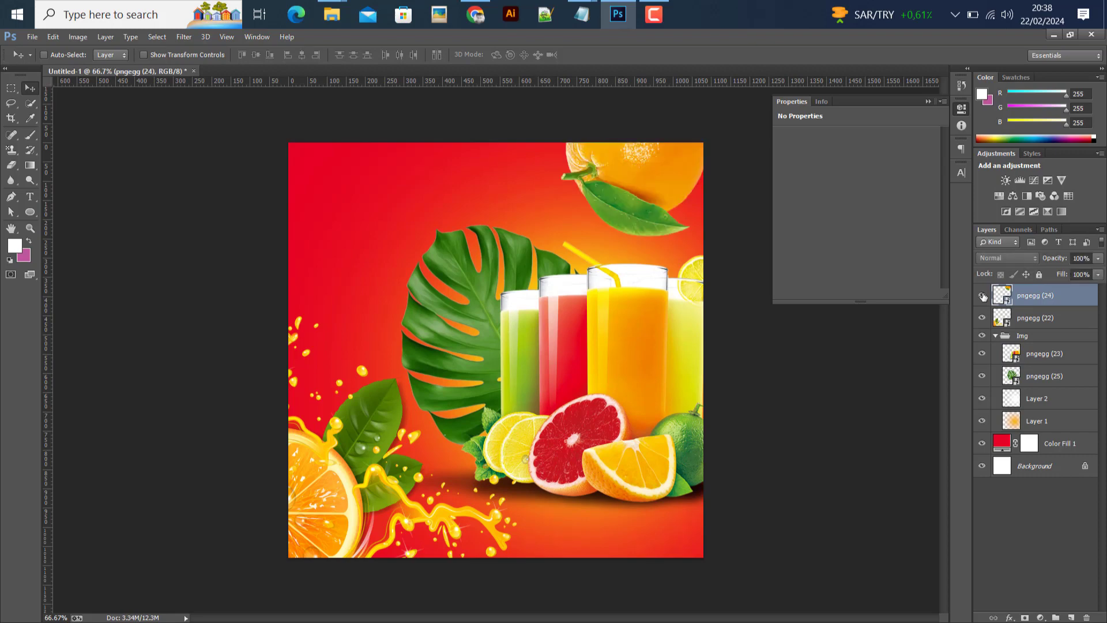
Apply a Gaussian Blur of about 3.7 pixels to the top-right orange, pngegg (24).
click(183, 37)
mouse_move(323, 193)
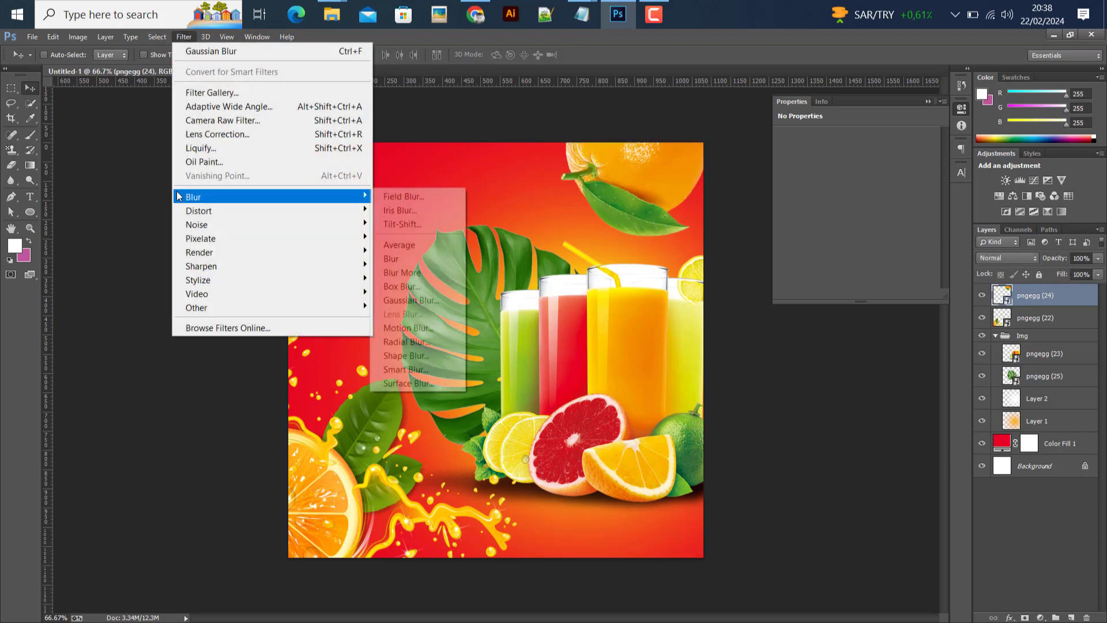
click(432, 299)
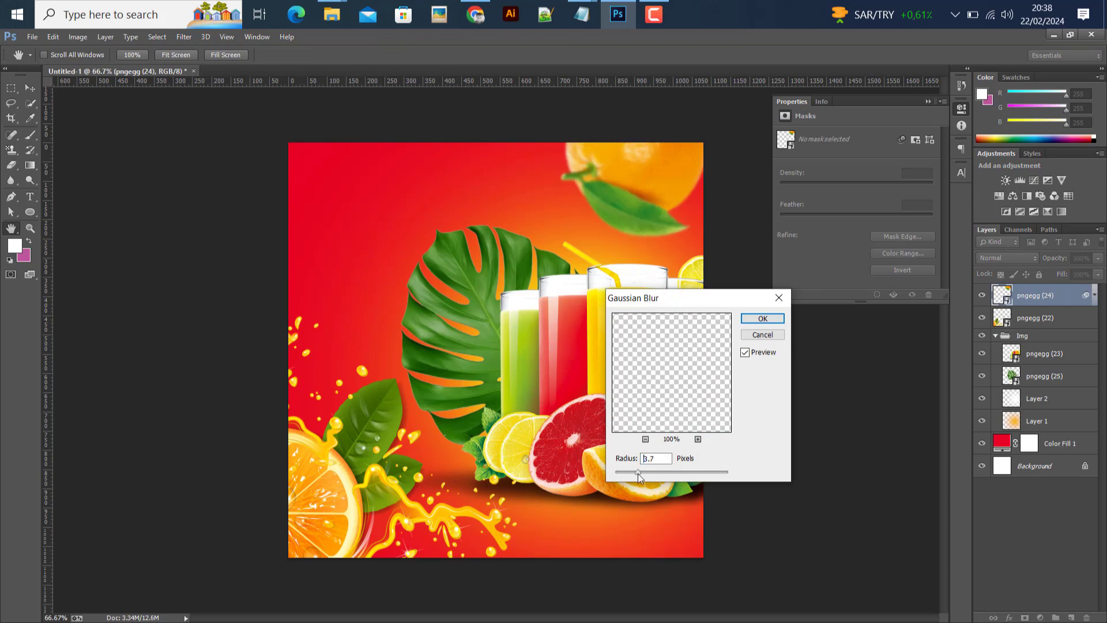
key(Return)
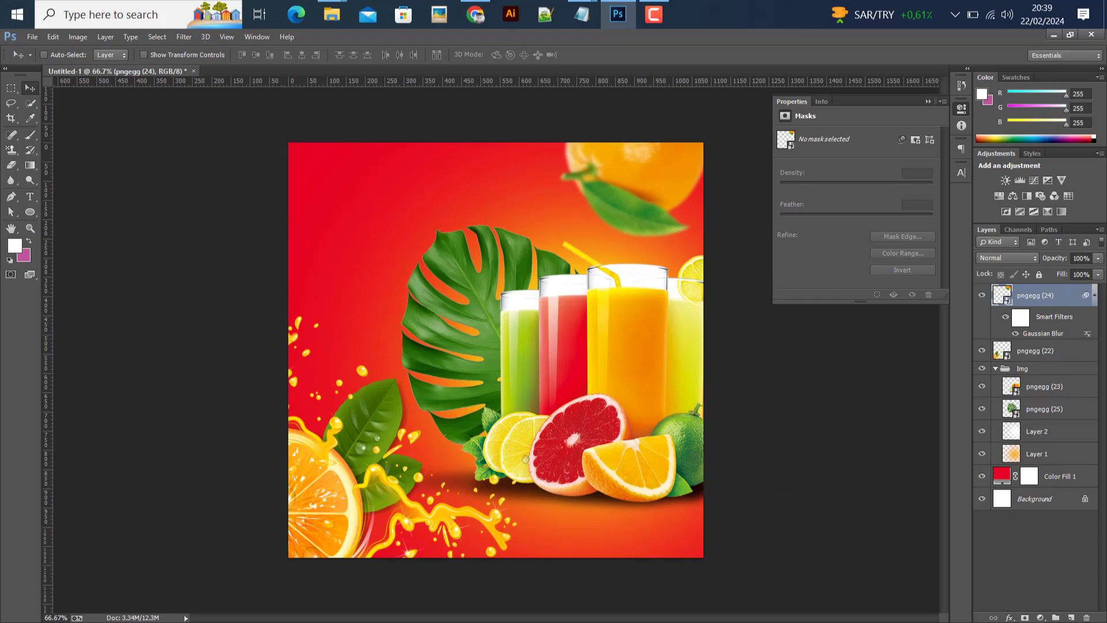
click(1044, 617)
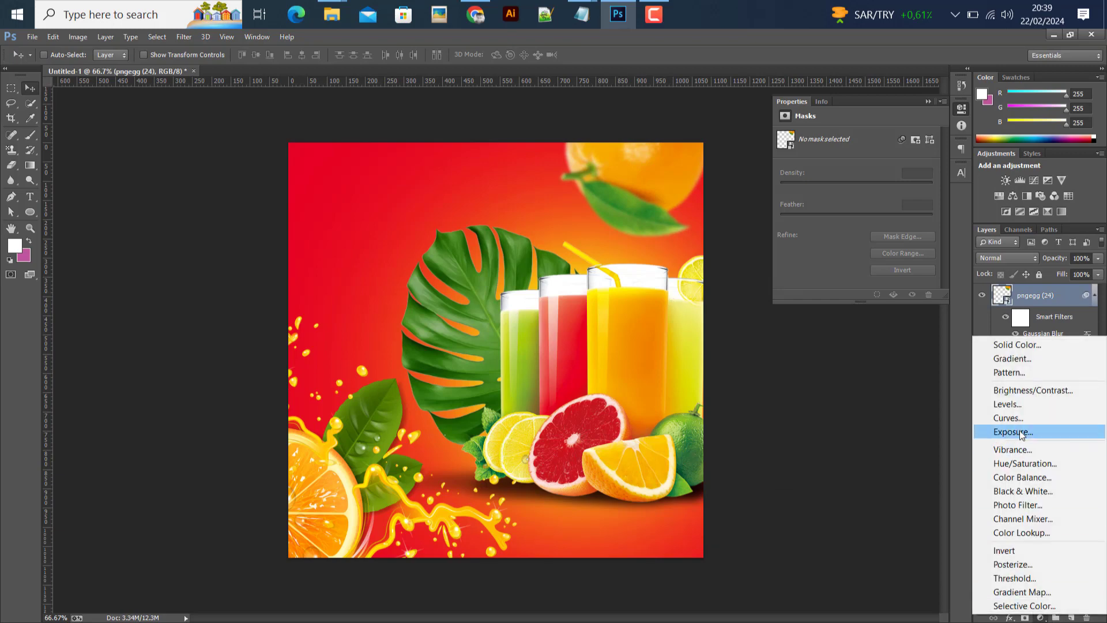
Add a Gradient Fill layer with a black (000000) to transparent gradient.
click(1002, 359)
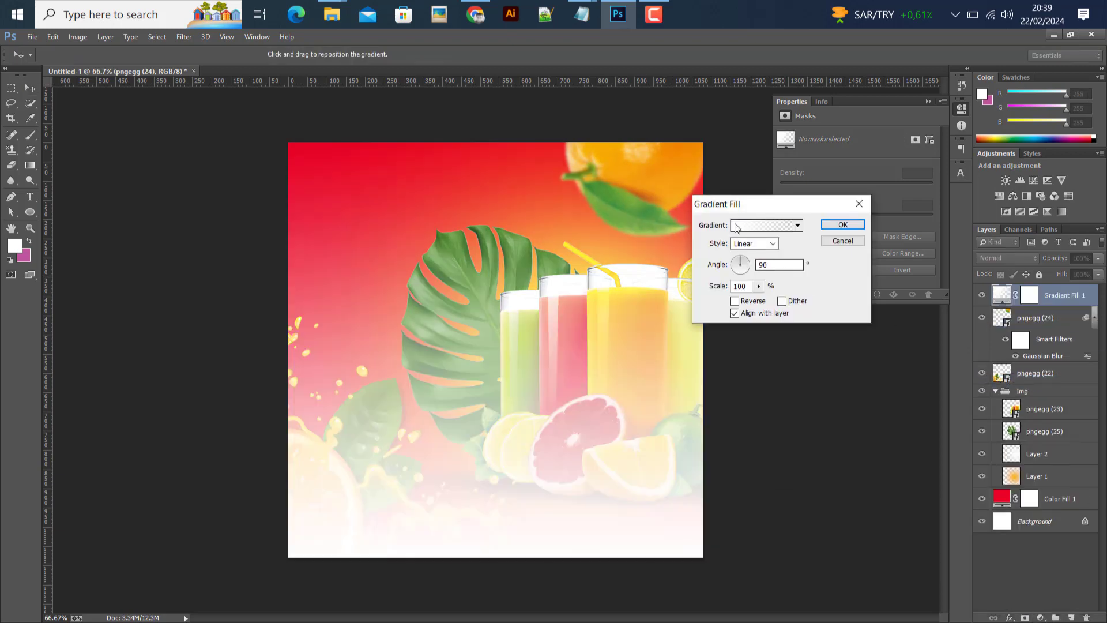
click(747, 225)
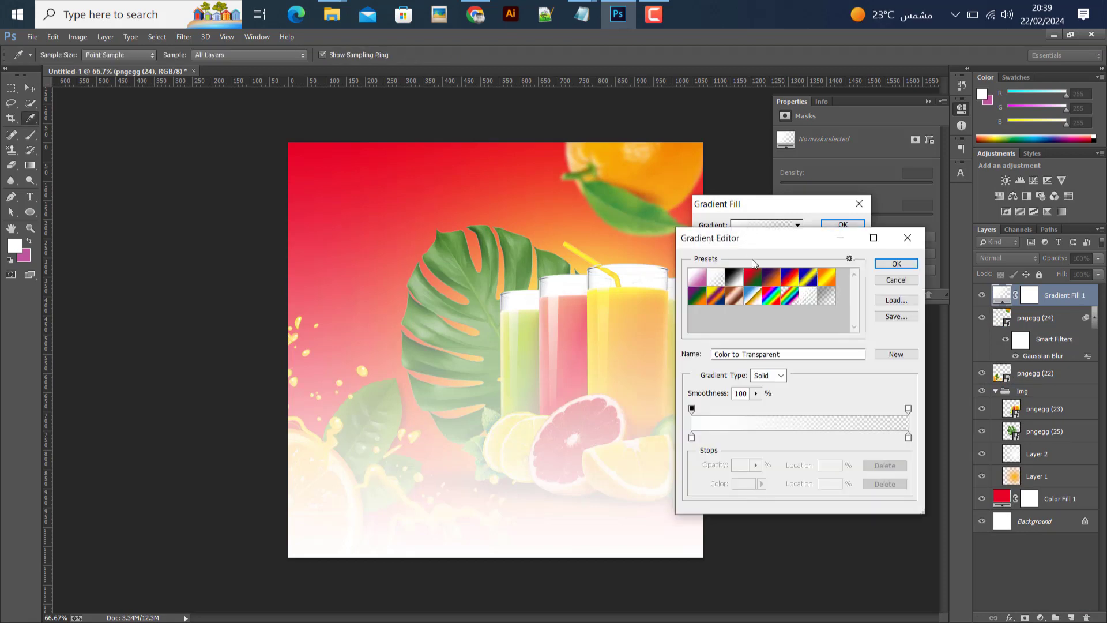
click(692, 437)
click(742, 488)
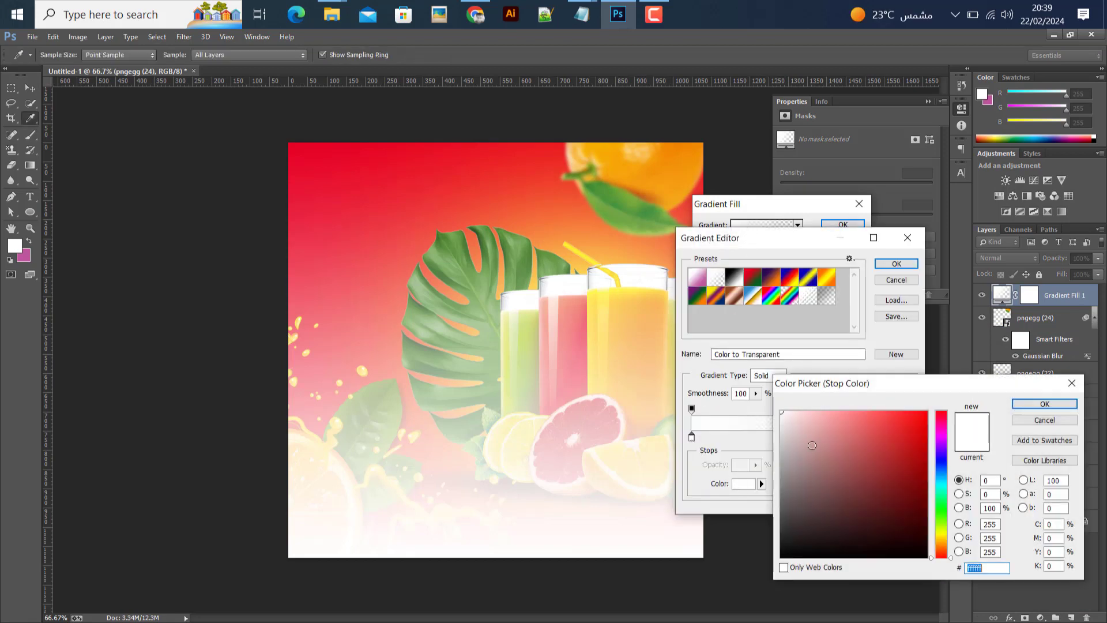
text(000000)
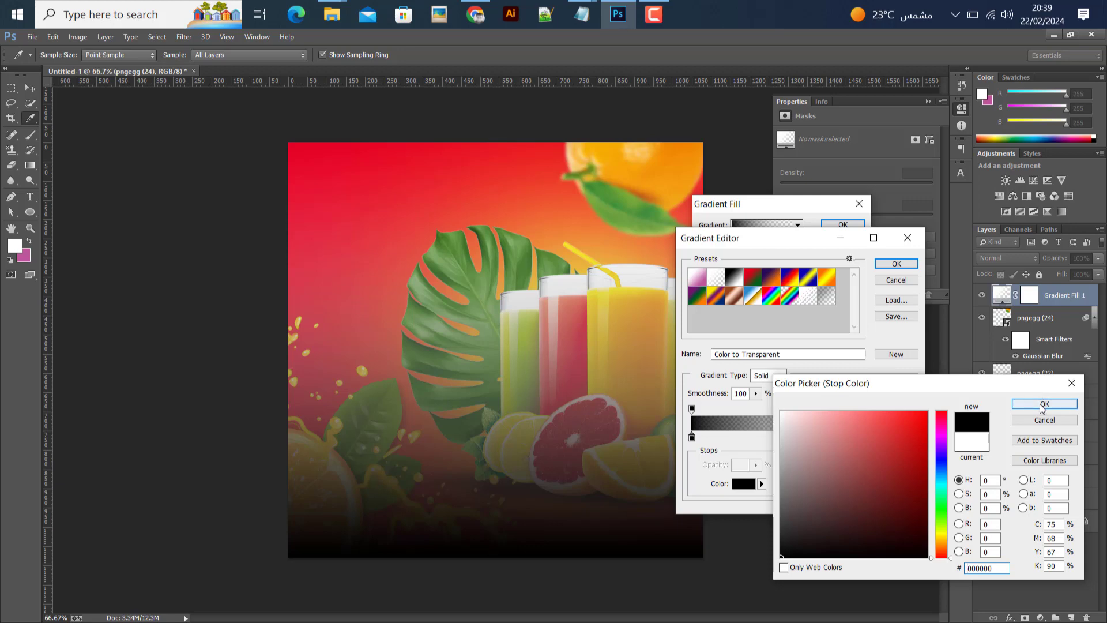
click(1044, 403)
click(896, 264)
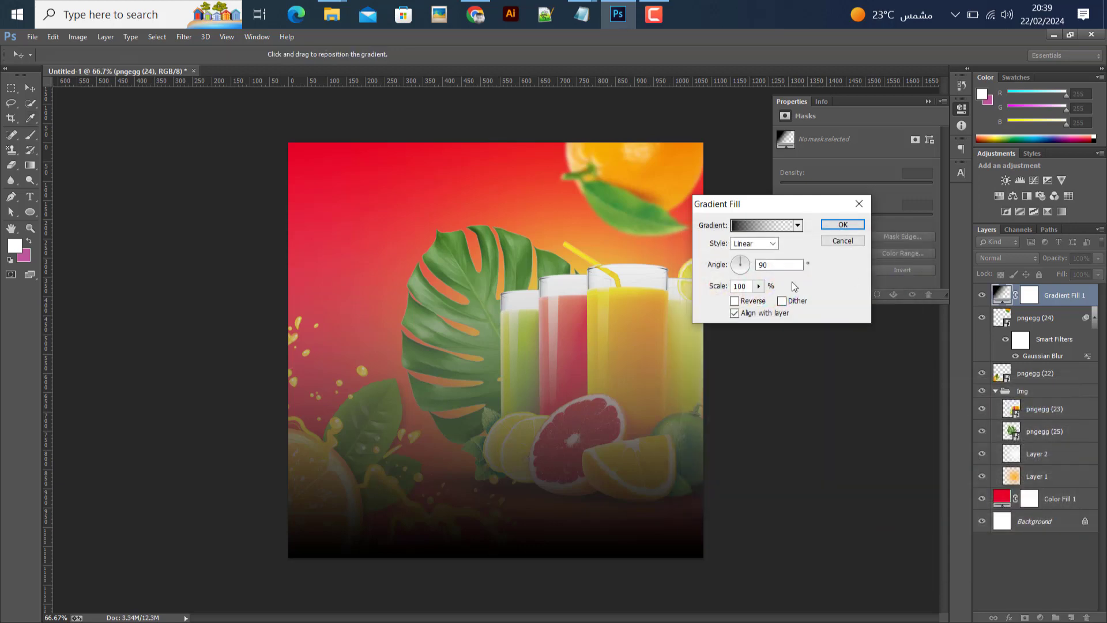
Make the gradient radial and reversed at 250% scale, and commit the fill layer.
click(753, 245)
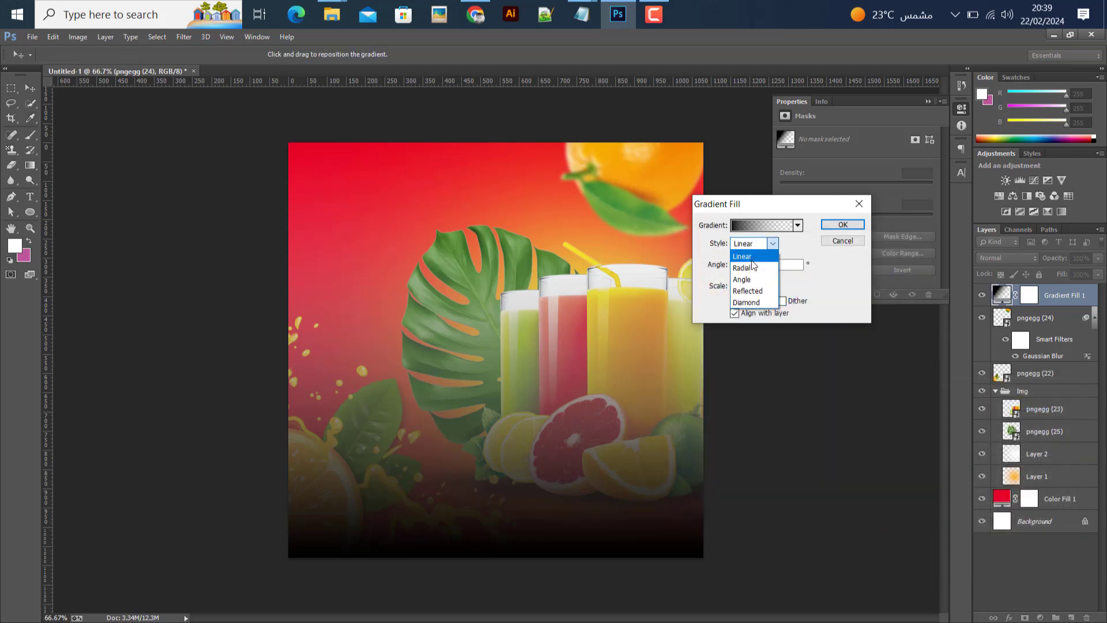
click(749, 268)
click(735, 300)
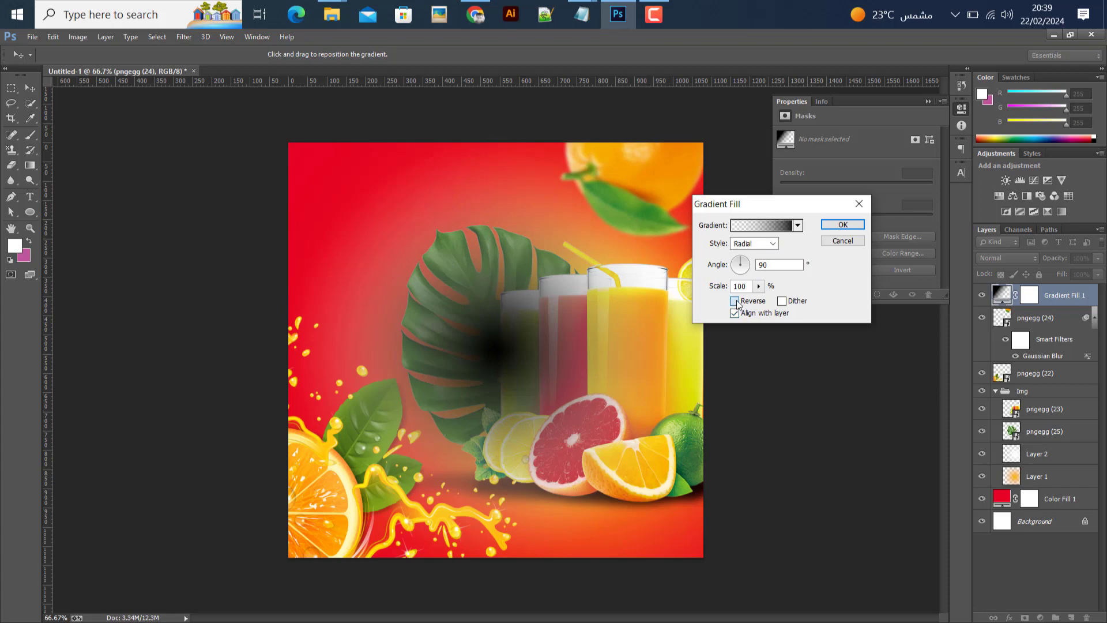
click(758, 286)
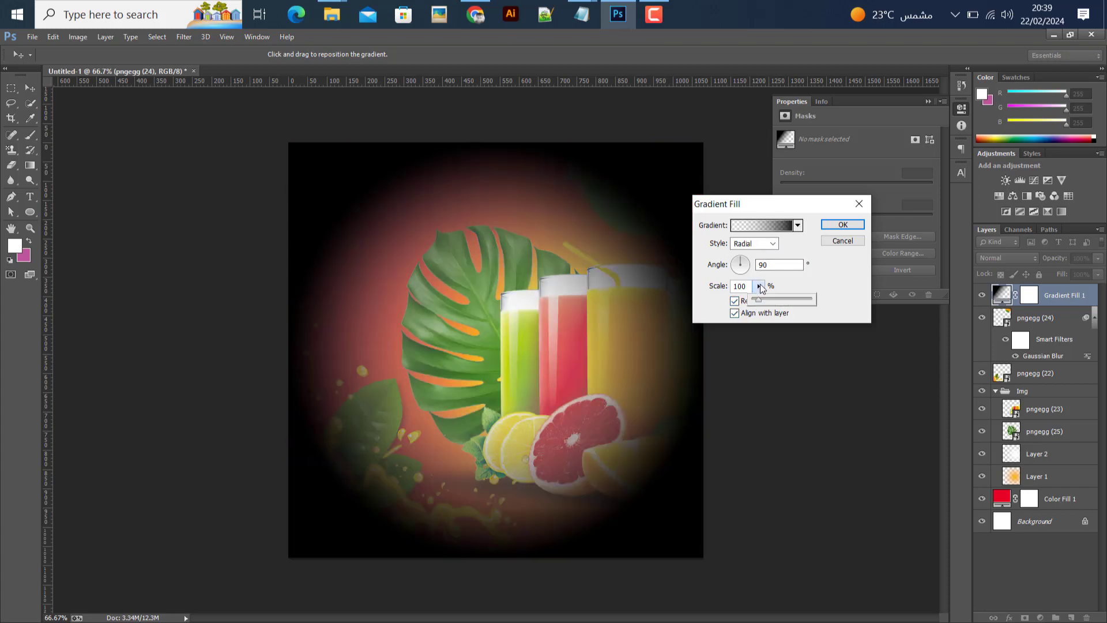
drag(761, 304, 785, 300)
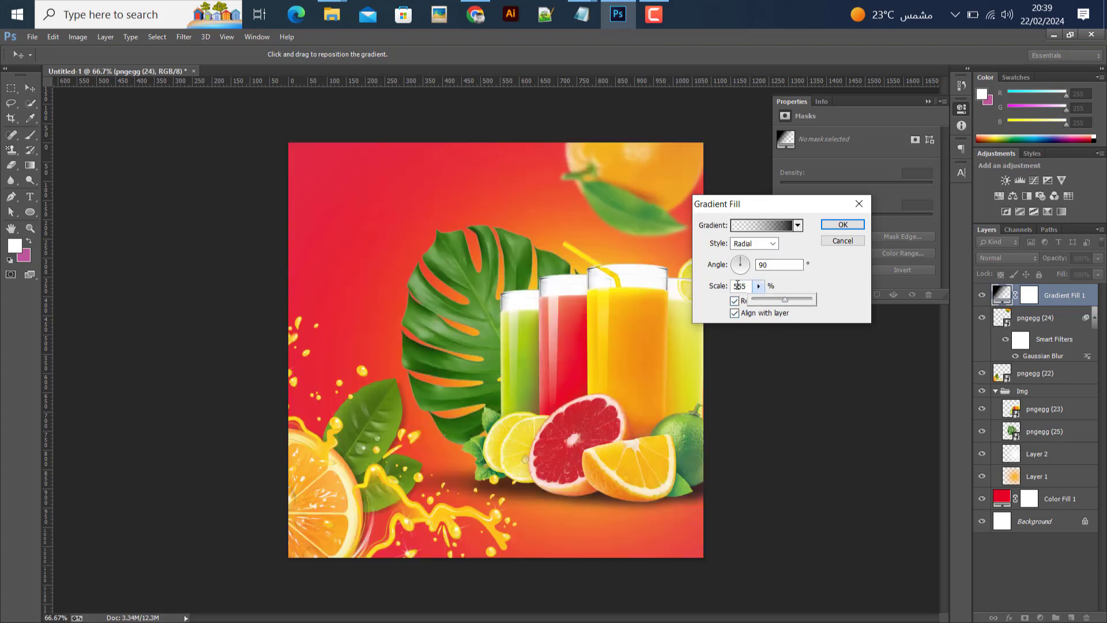
click(748, 286)
text(250)
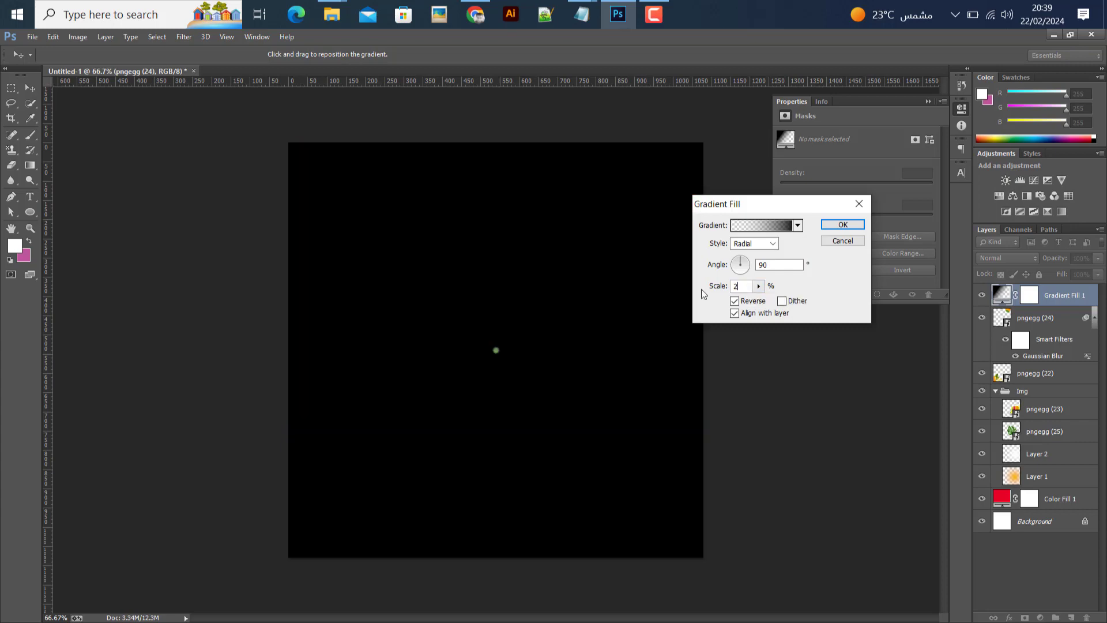
click(842, 224)
click(1001, 258)
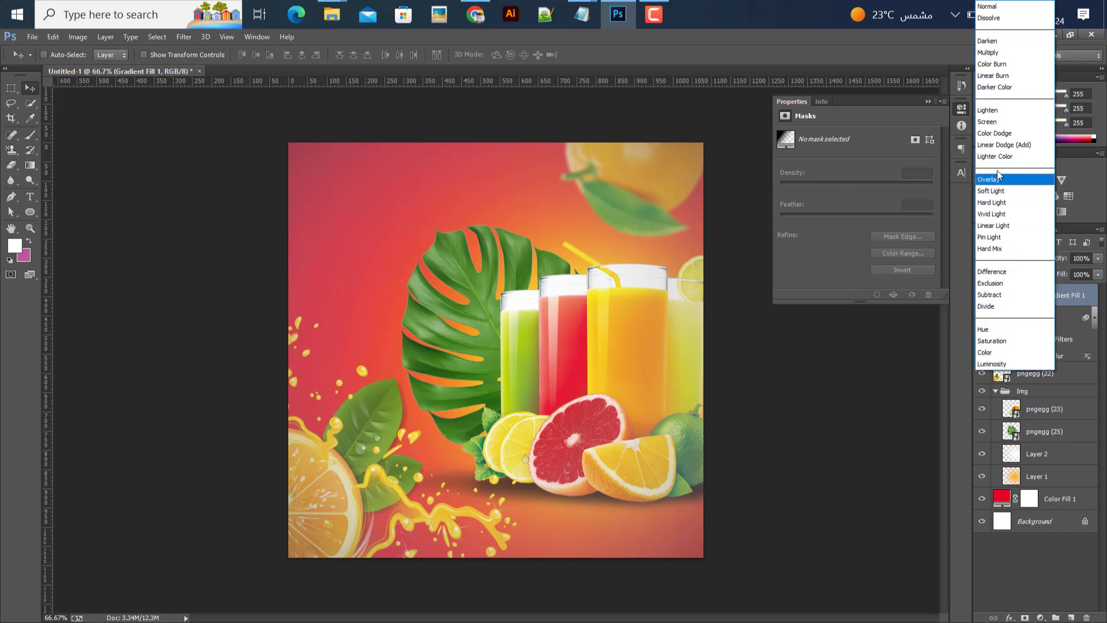
Set Gradient Fill 1's blend mode to Color Dodge and compare it on and off.
click(993, 134)
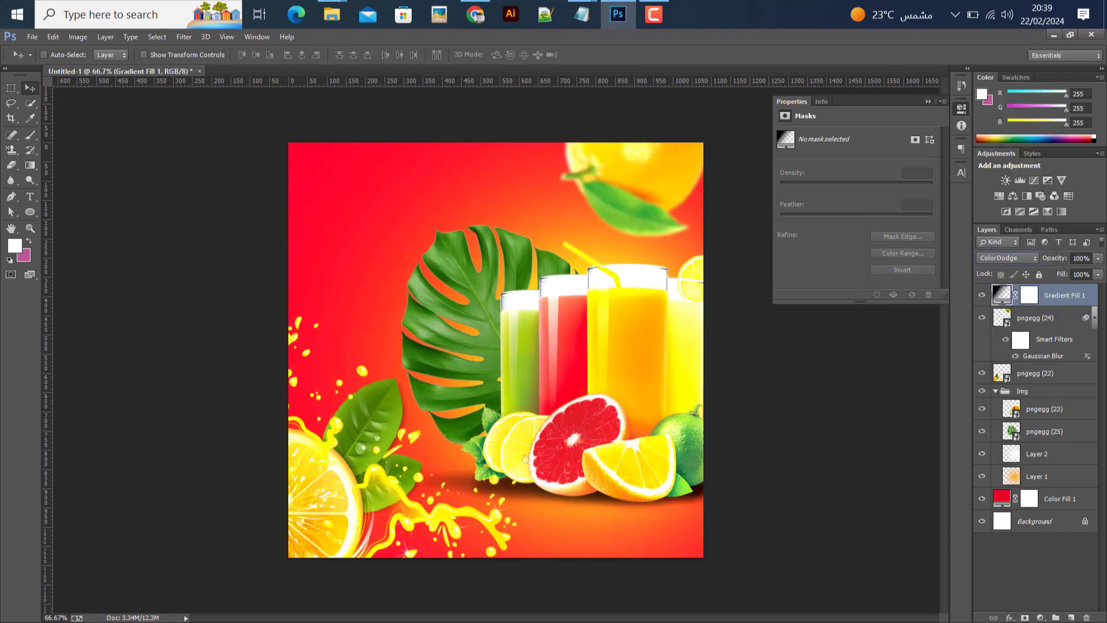
click(980, 295)
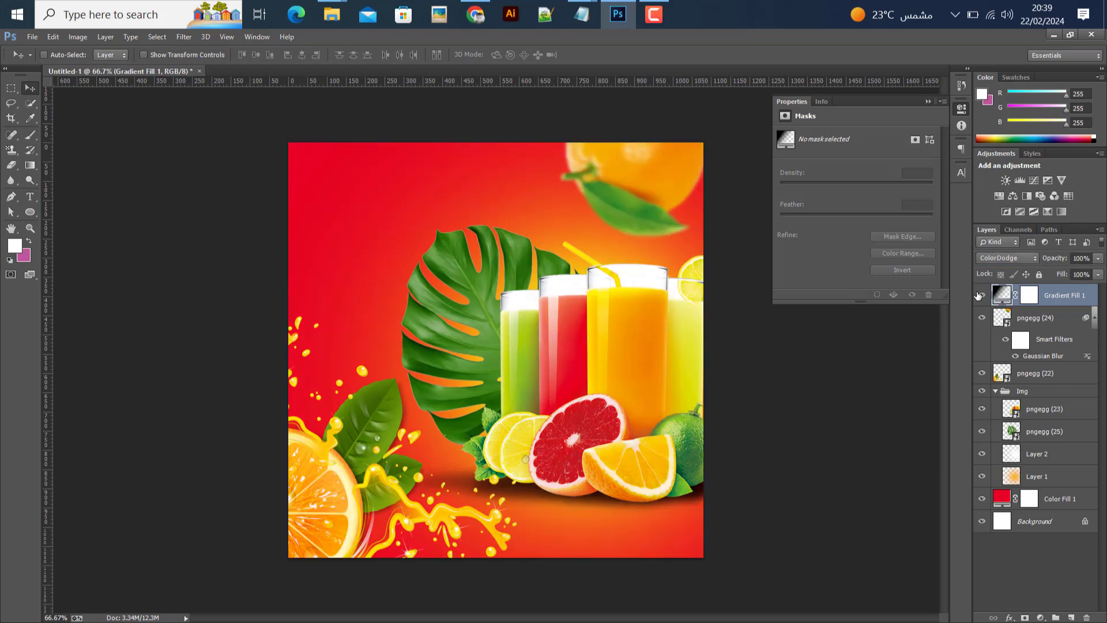
click(980, 295)
Add a Levels adjustment layer above pngegg (24).
click(1029, 318)
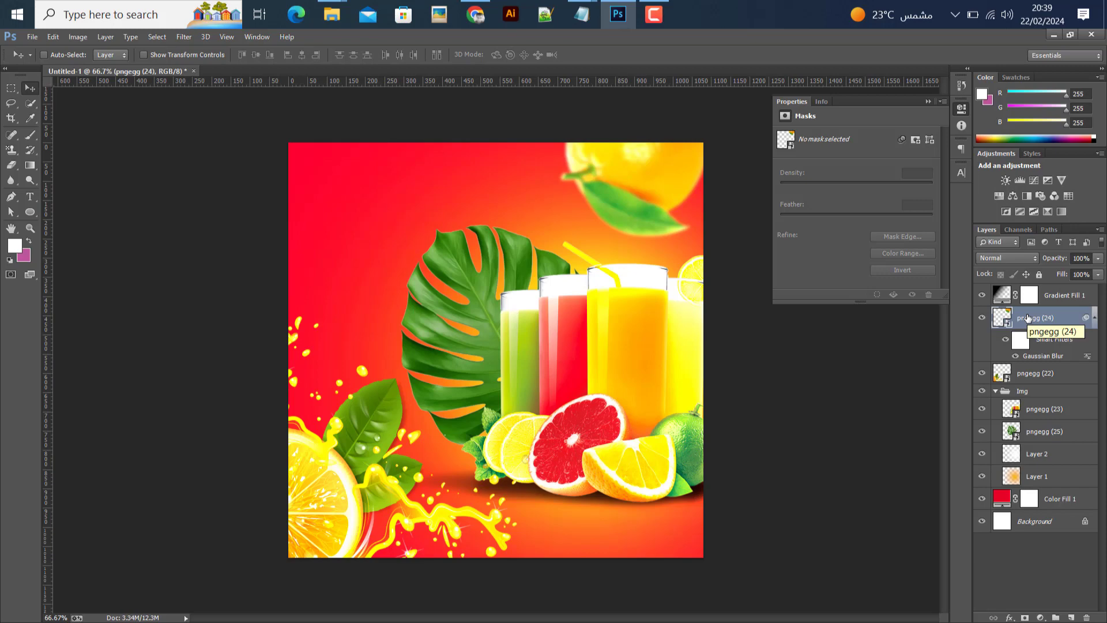
click(983, 295)
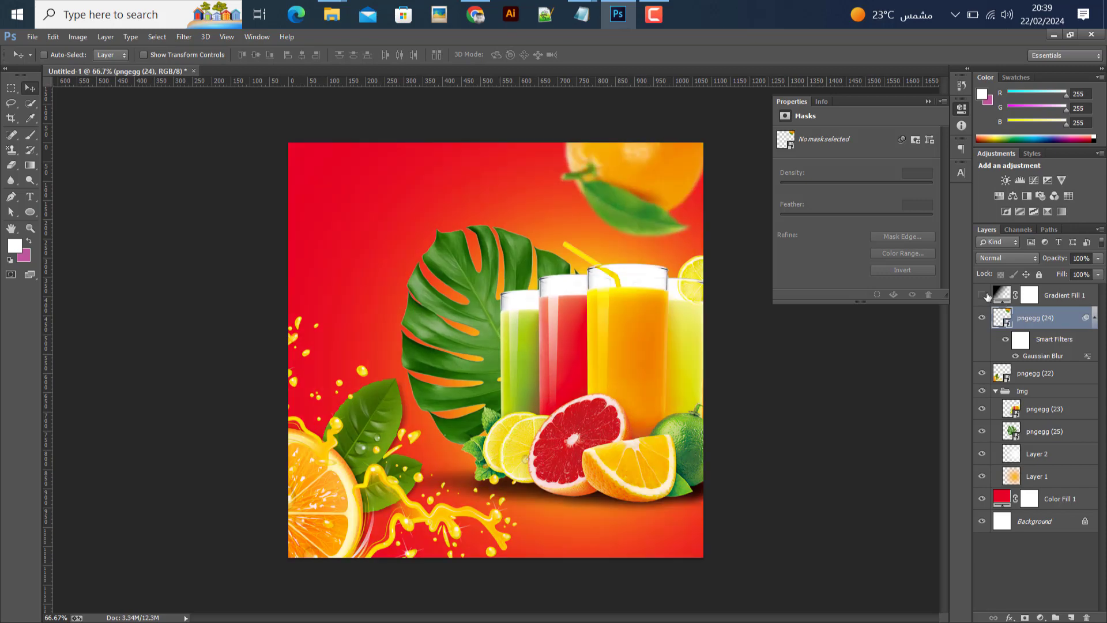
click(982, 295)
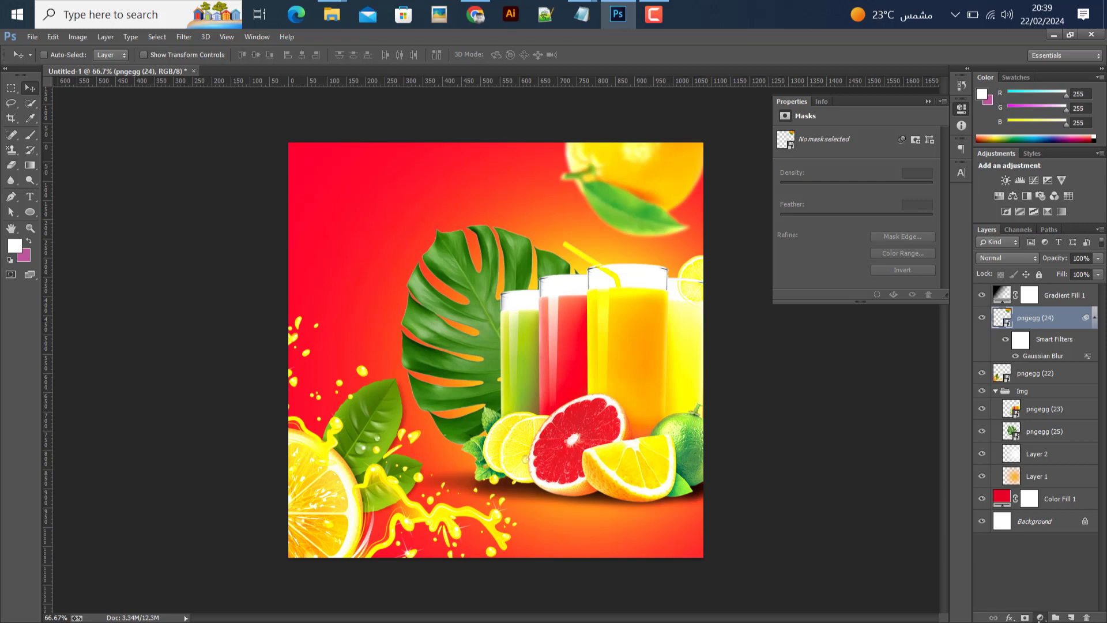
click(1041, 617)
click(1004, 410)
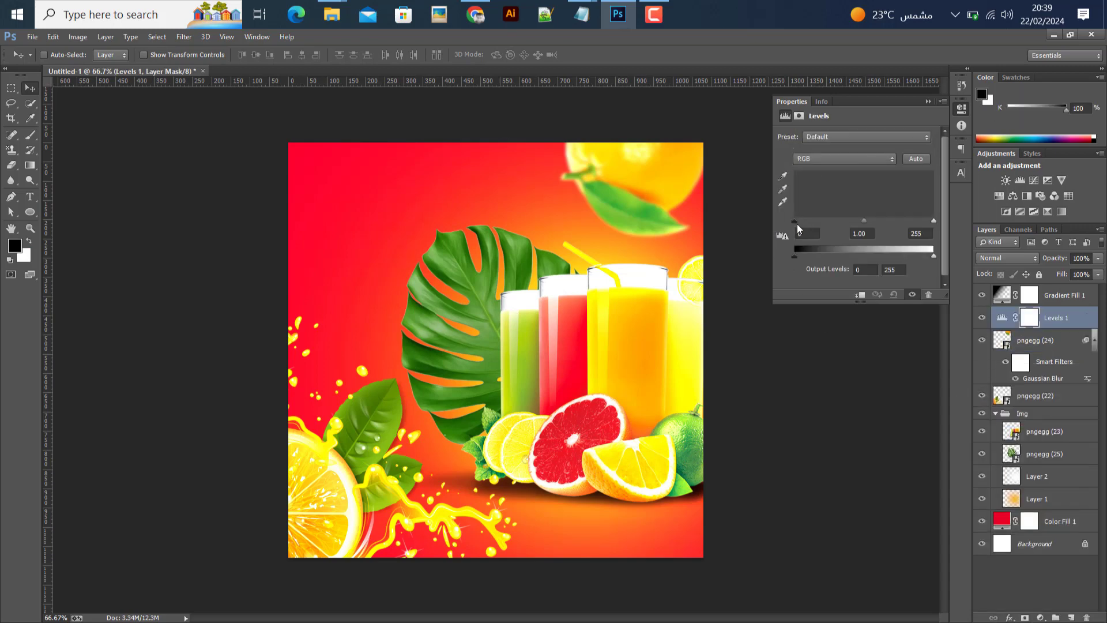
Drag the Levels black input slider until it reads 22.
drag(795, 223, 784, 262)
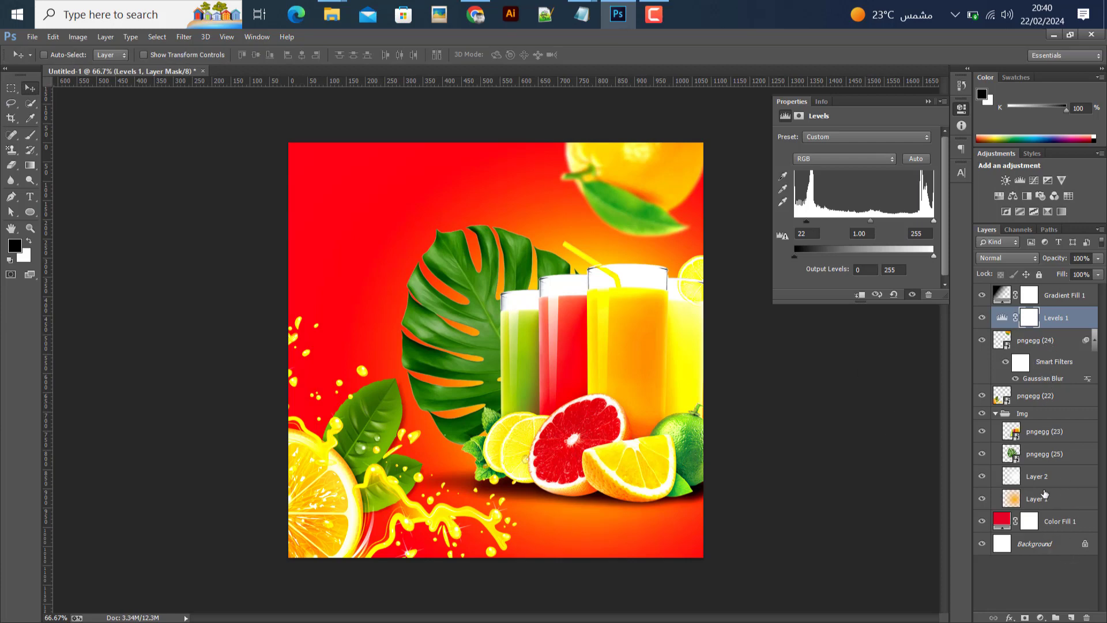
click(1044, 494)
Move pngegg (22) into the Img group.
click(993, 414)
click(994, 413)
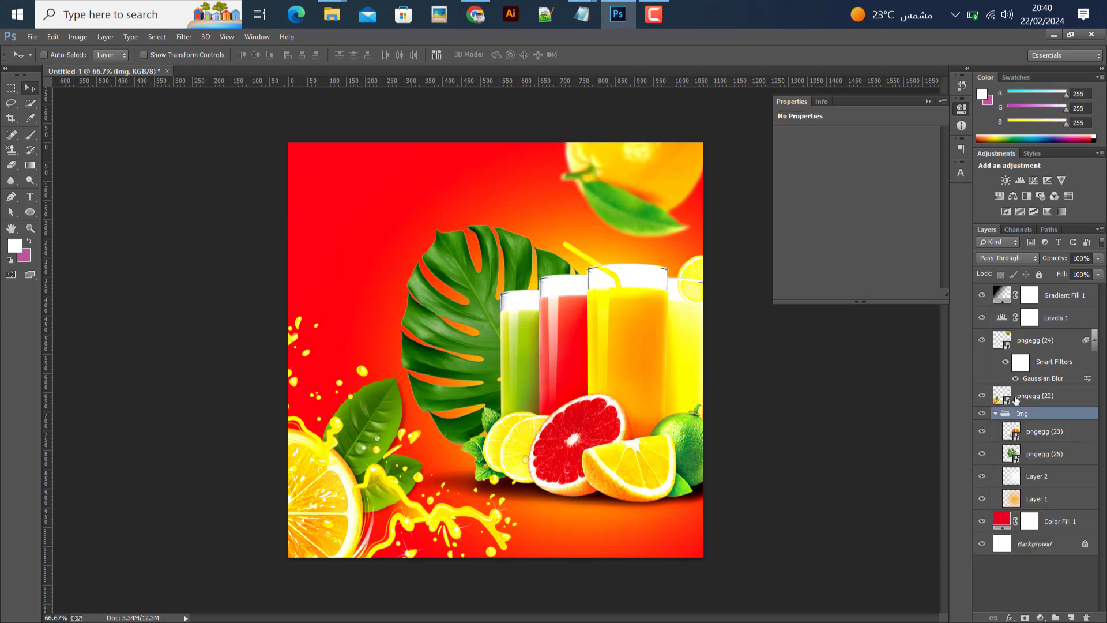
drag(1035, 395, 1030, 415)
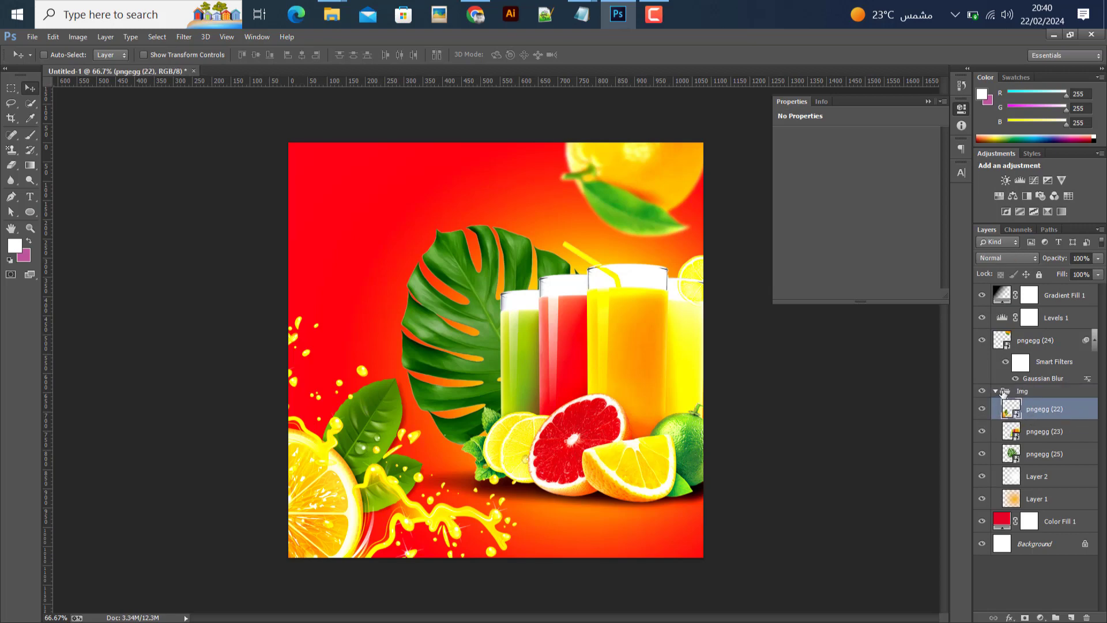
Compare pngegg (24) on and off, then move it into the Img group.
click(985, 342)
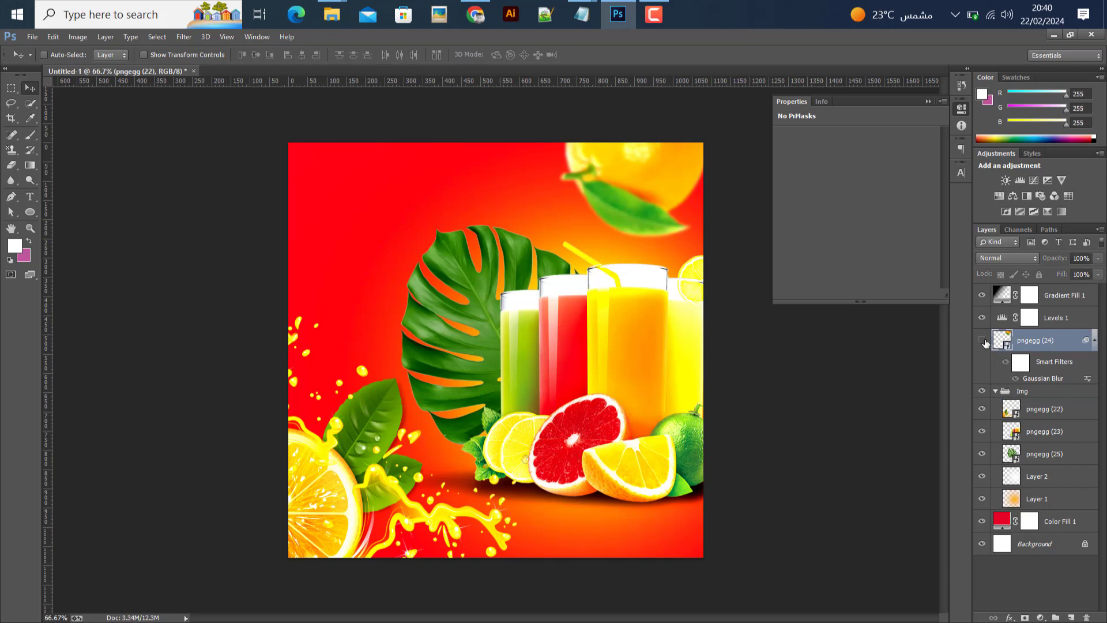
click(982, 341)
click(982, 340)
click(982, 341)
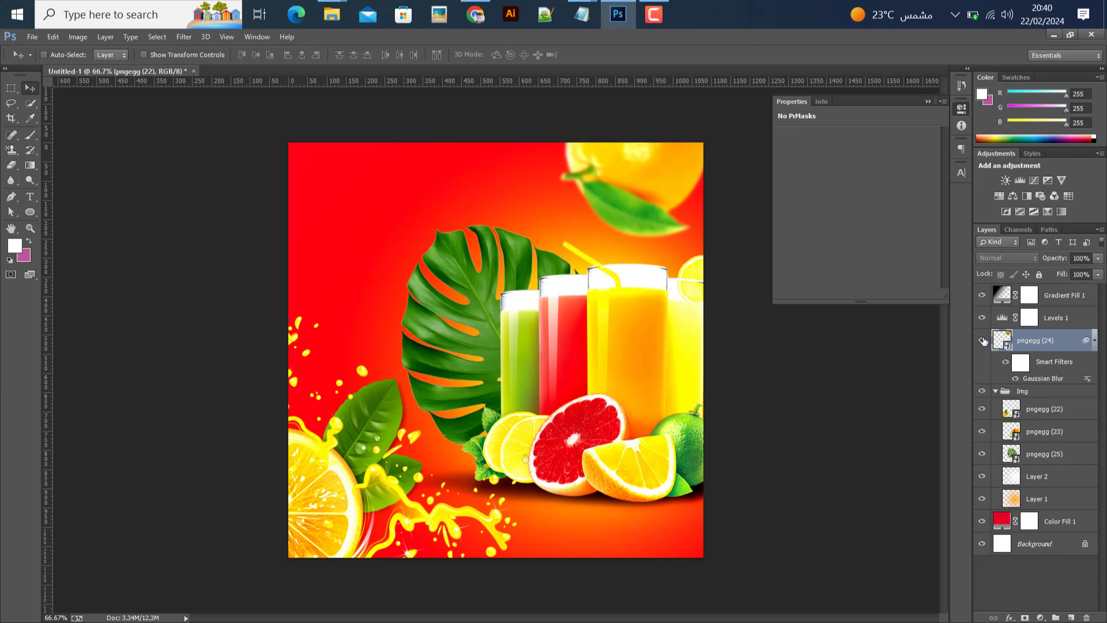
click(982, 340)
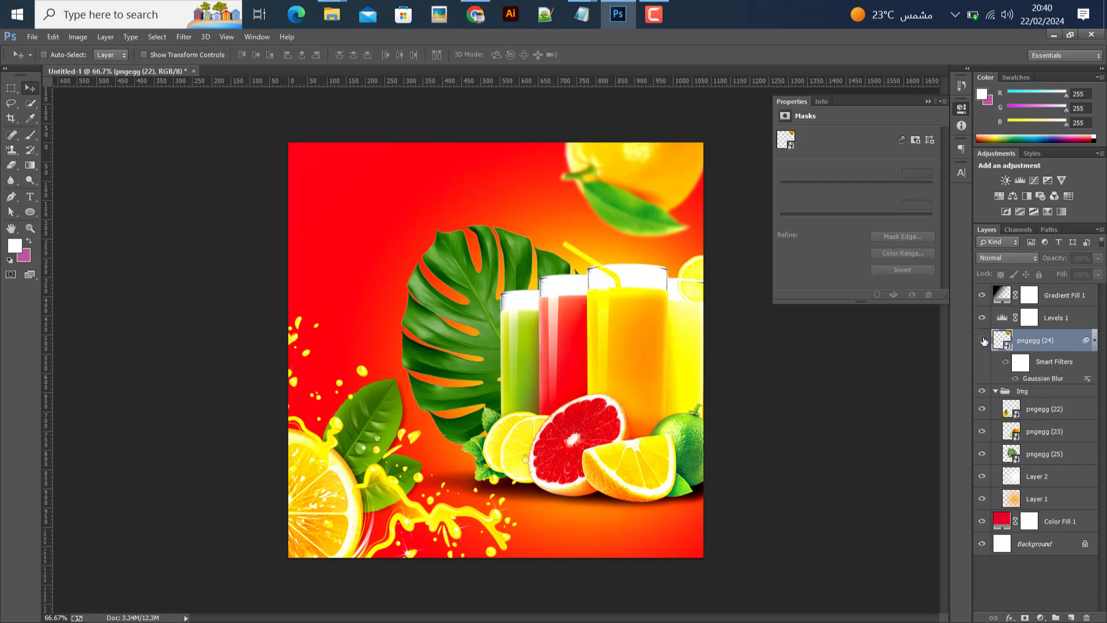
click(982, 340)
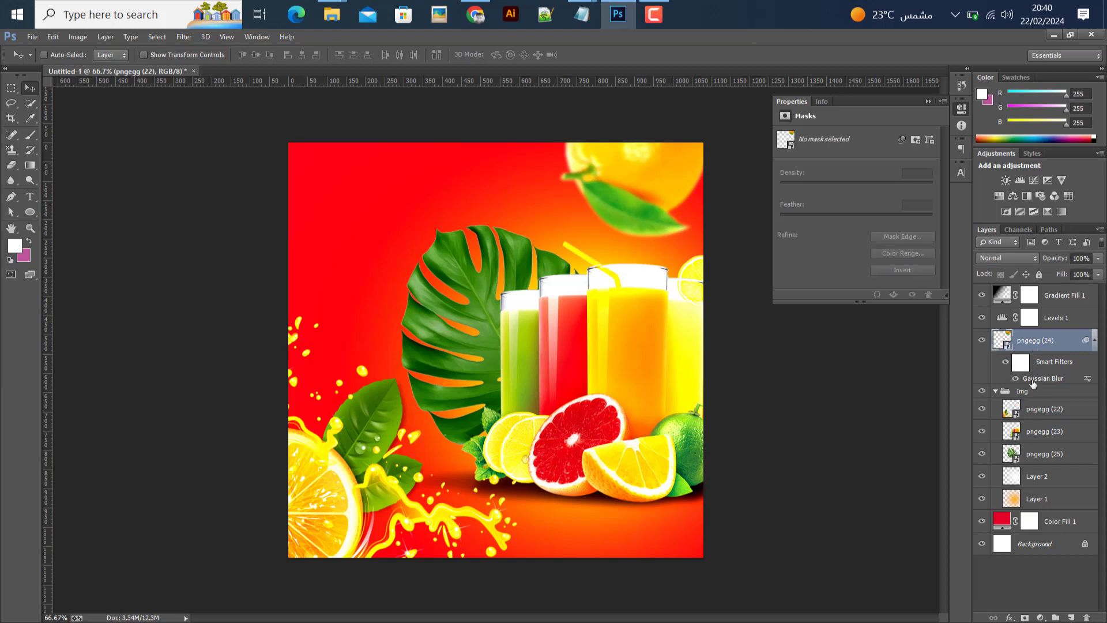
drag(1020, 346, 1021, 396)
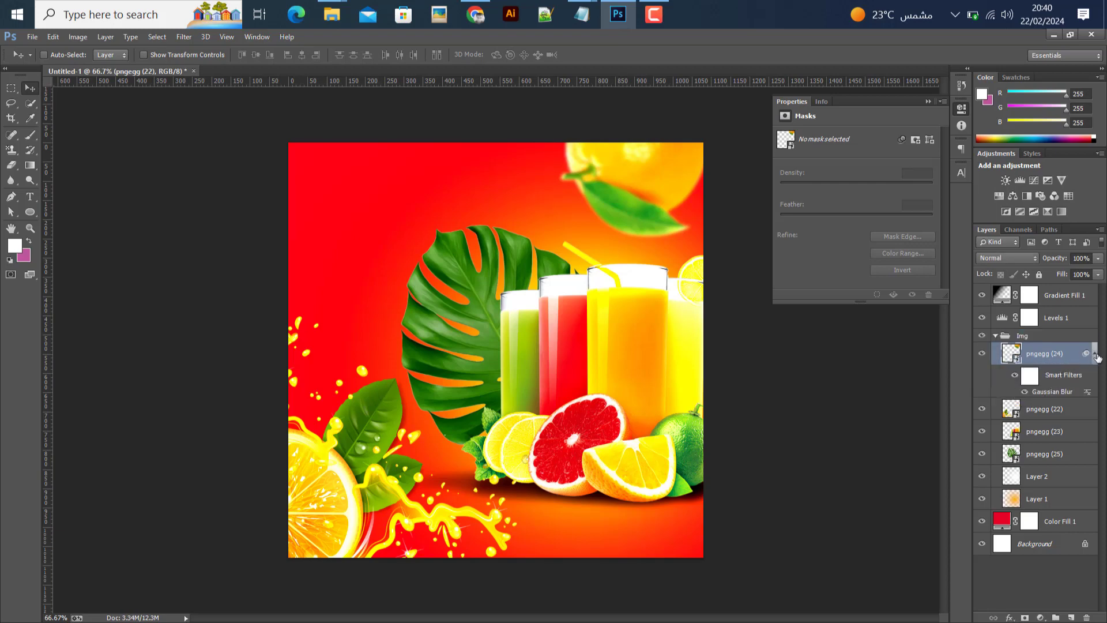
Collapse the Img group.
click(999, 339)
click(996, 335)
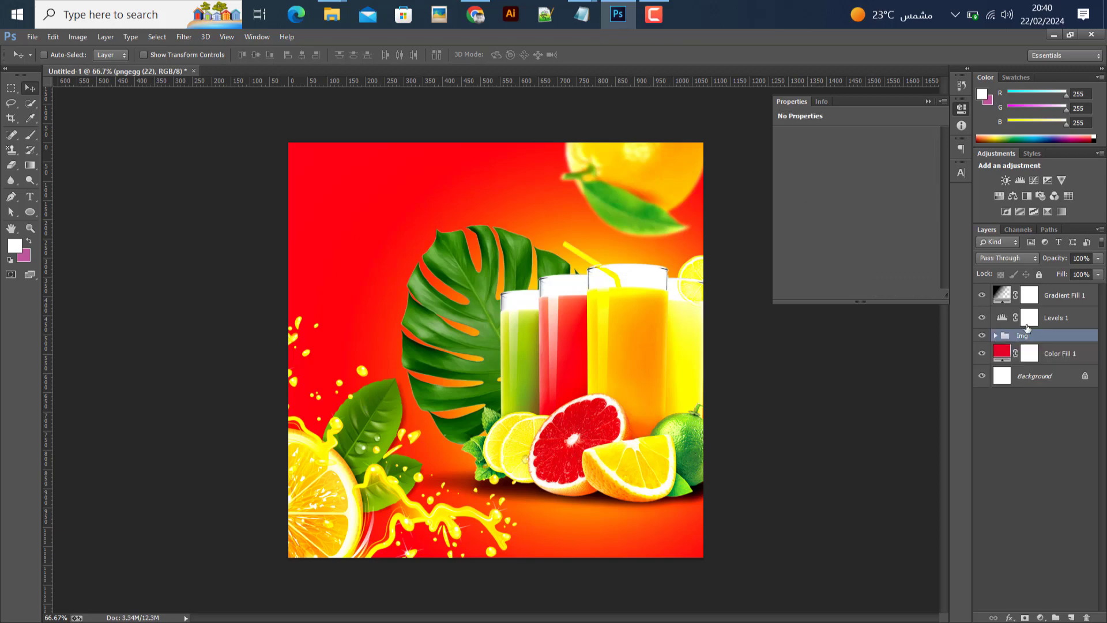
click(1068, 318)
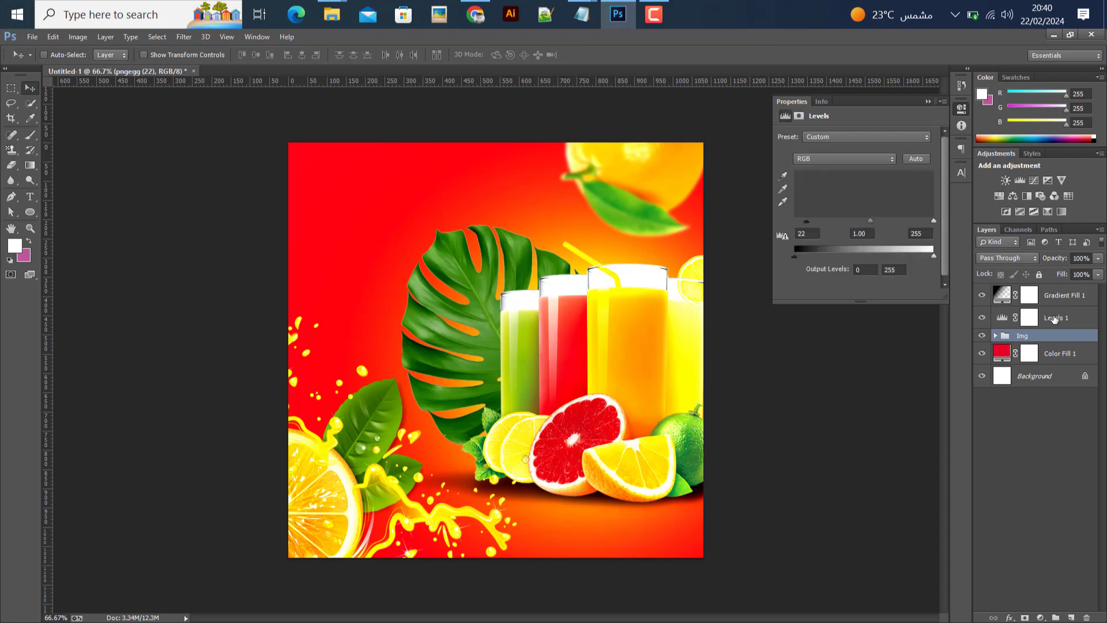
click(1054, 318)
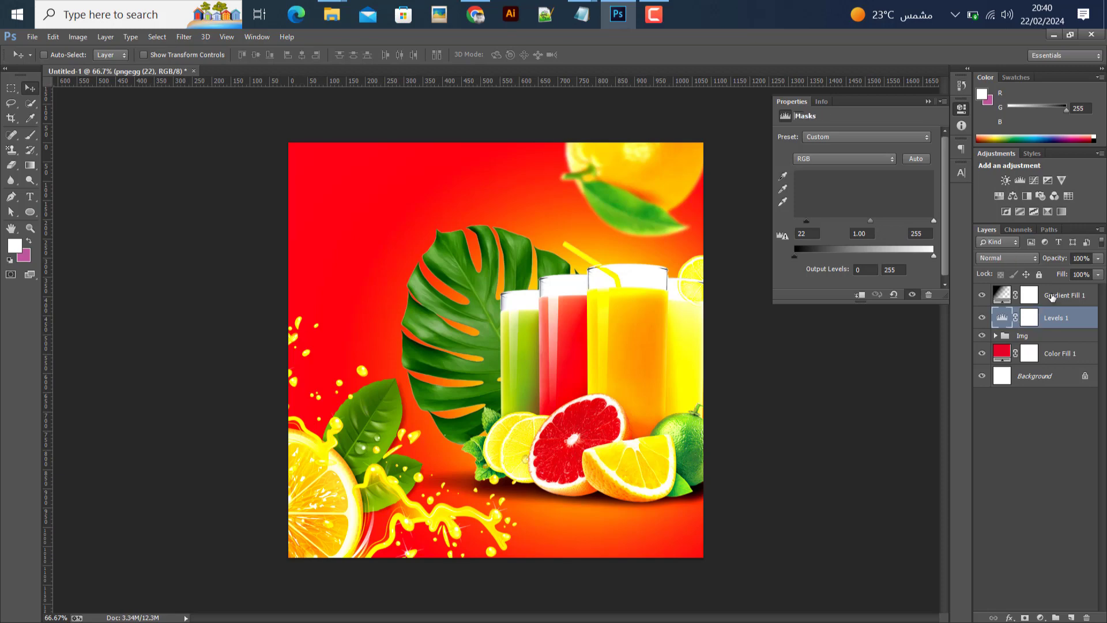
Group Gradient Fill 1 and Levels 1 and name the group 'Effect'.
shift+click(1055, 297)
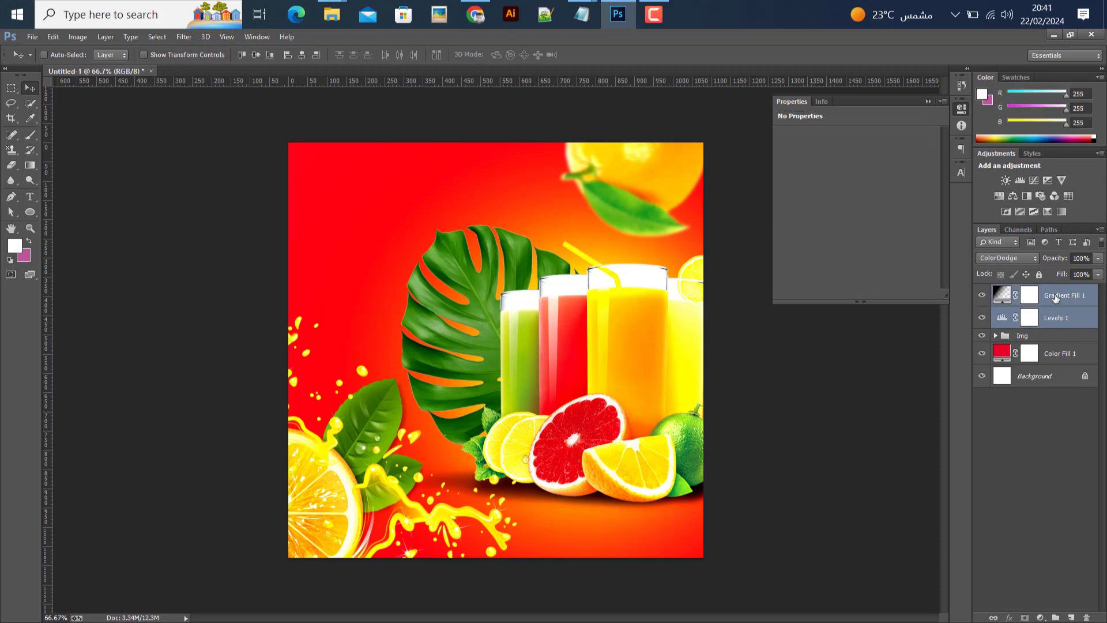
key(ctrl+g)
double_click(1017, 291)
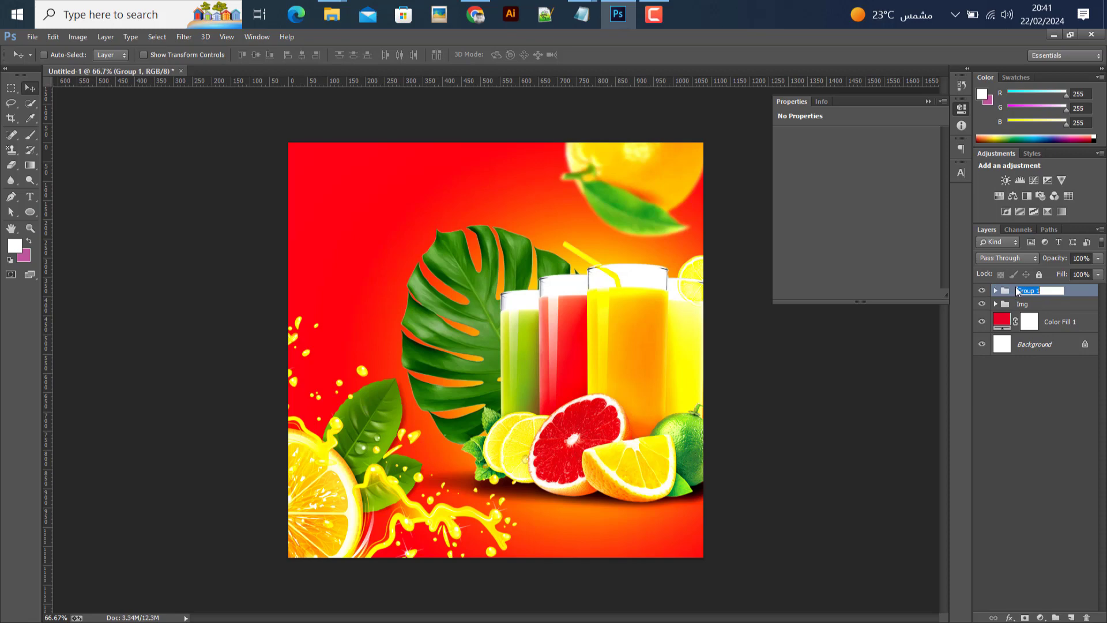
text(Effect)
key(Return)
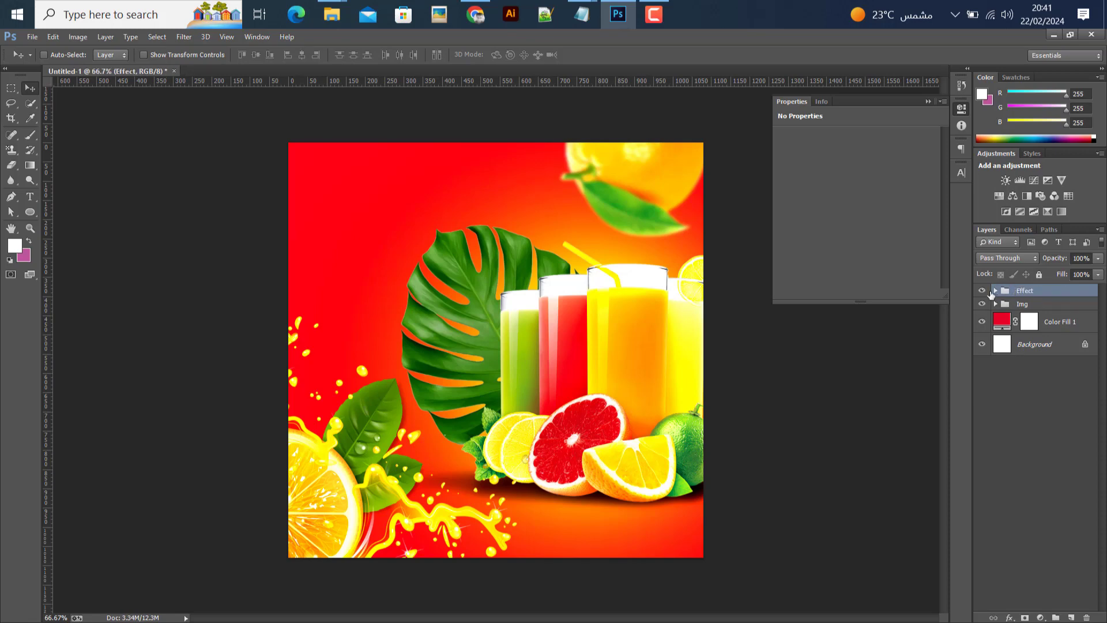
Toggle the Effect group's visibility to compare the design with and without it.
click(983, 291)
click(982, 290)
click(982, 291)
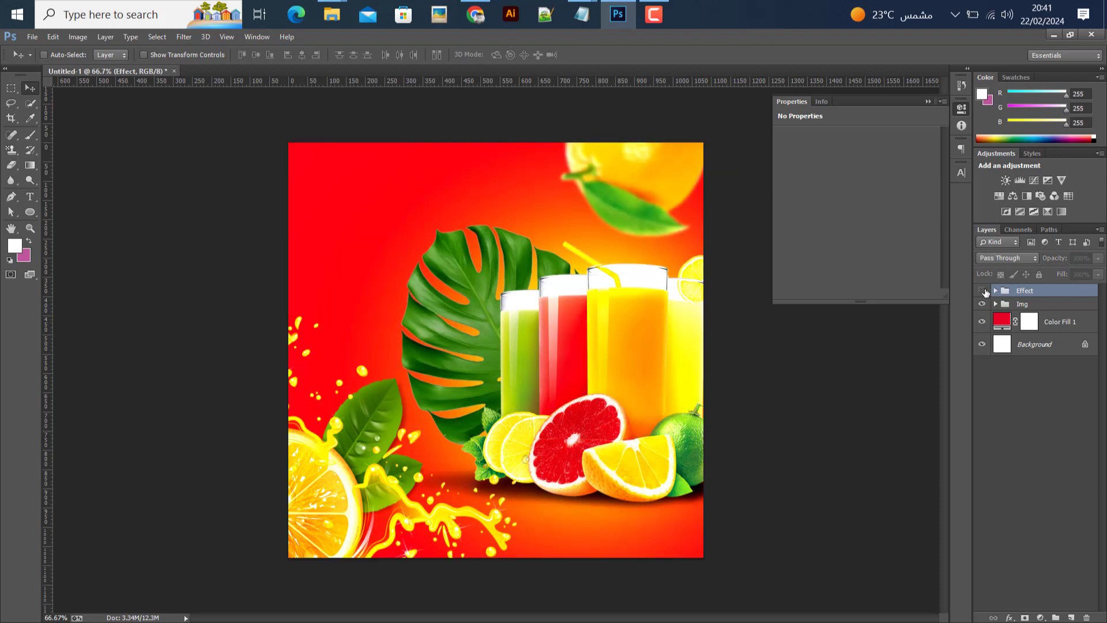
click(983, 290)
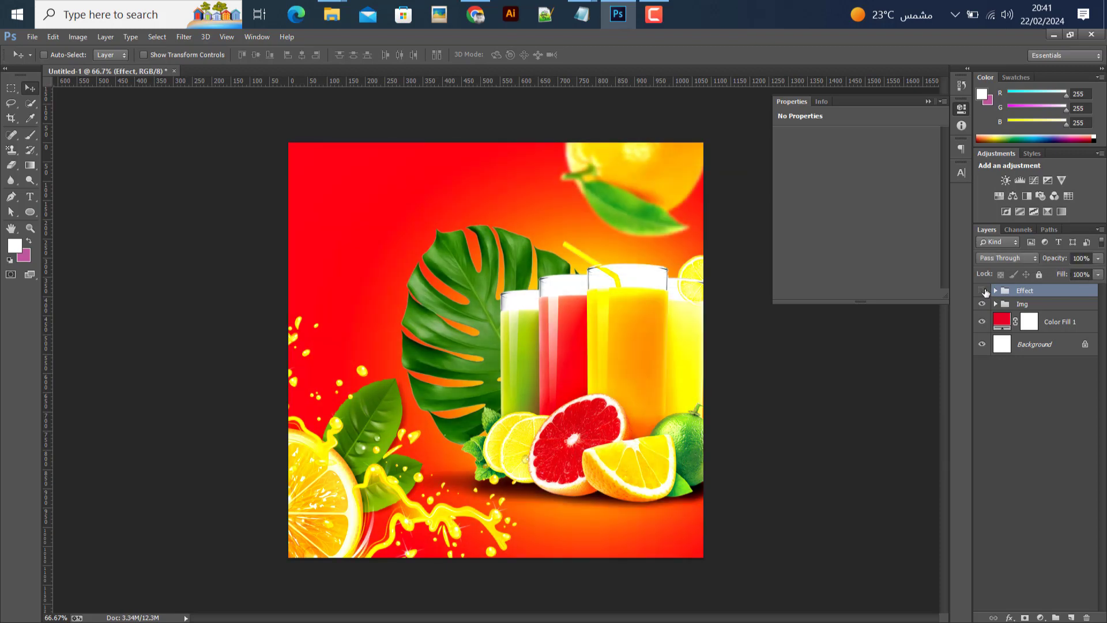
click(982, 291)
click(982, 290)
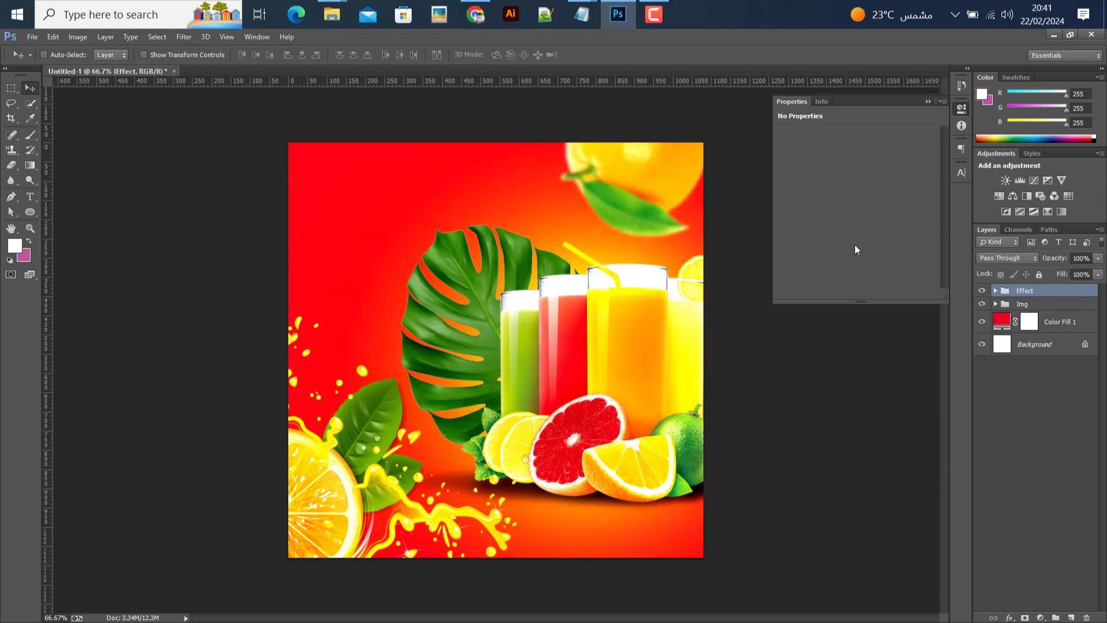
click(1038, 304)
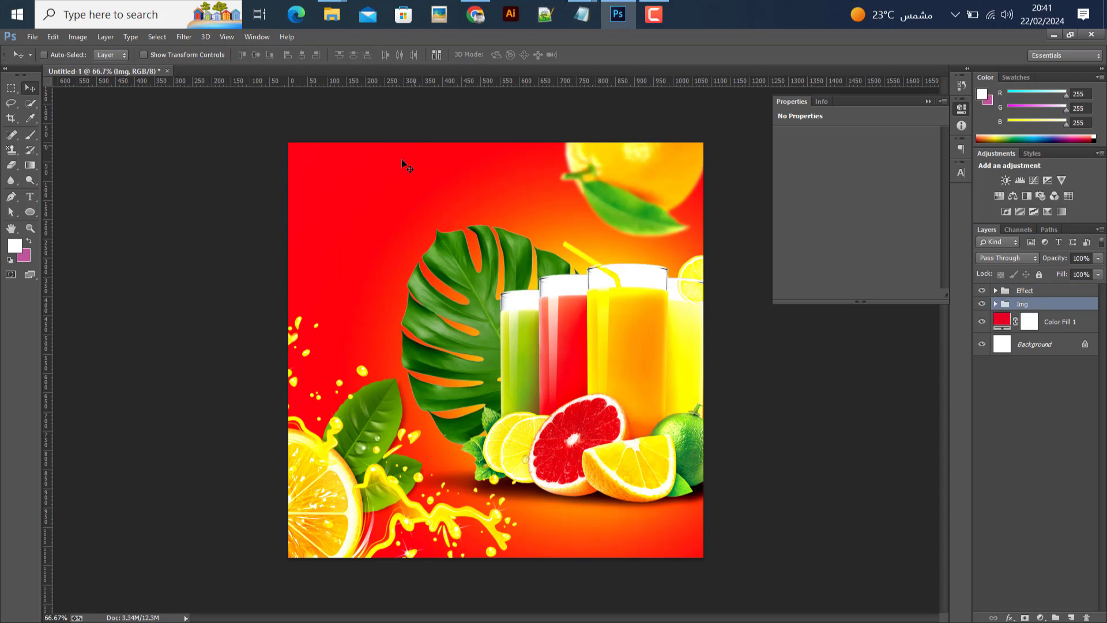
Paste the word 'Today' from the notes as a text layer at the upper left.
mouse_move(581, 16)
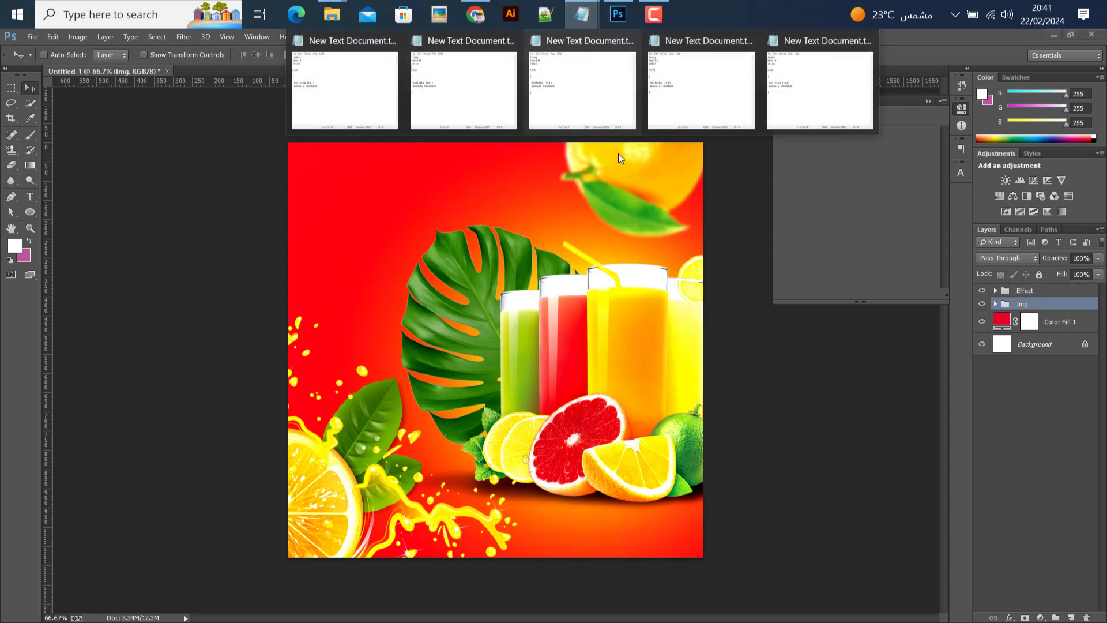
click(701, 69)
drag(511, 199, 464, 204)
key(ctrl+c)
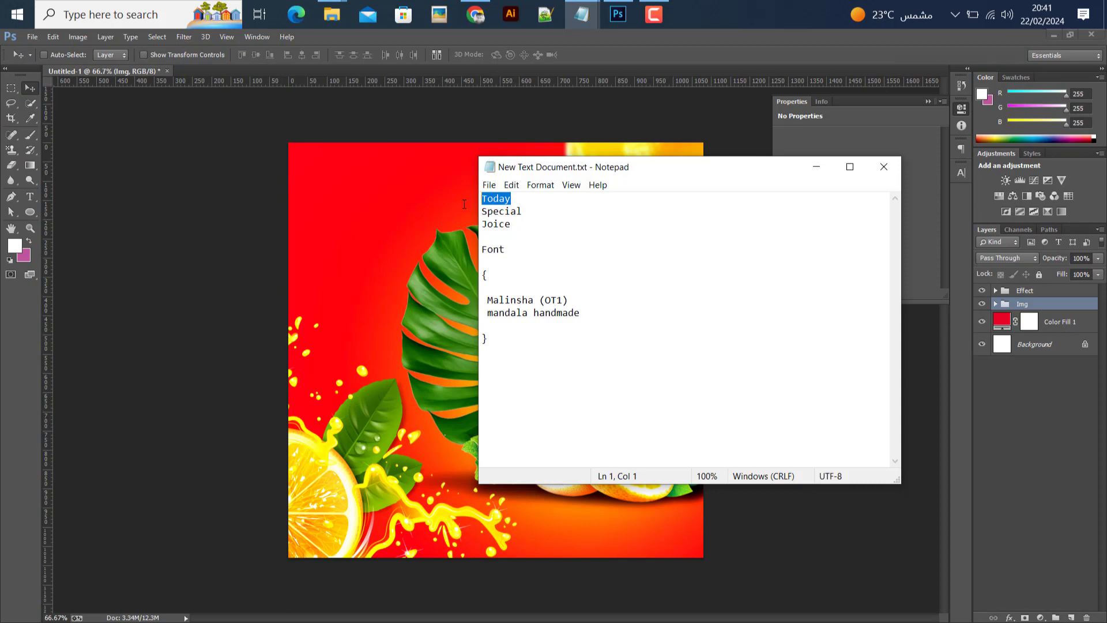
click(814, 168)
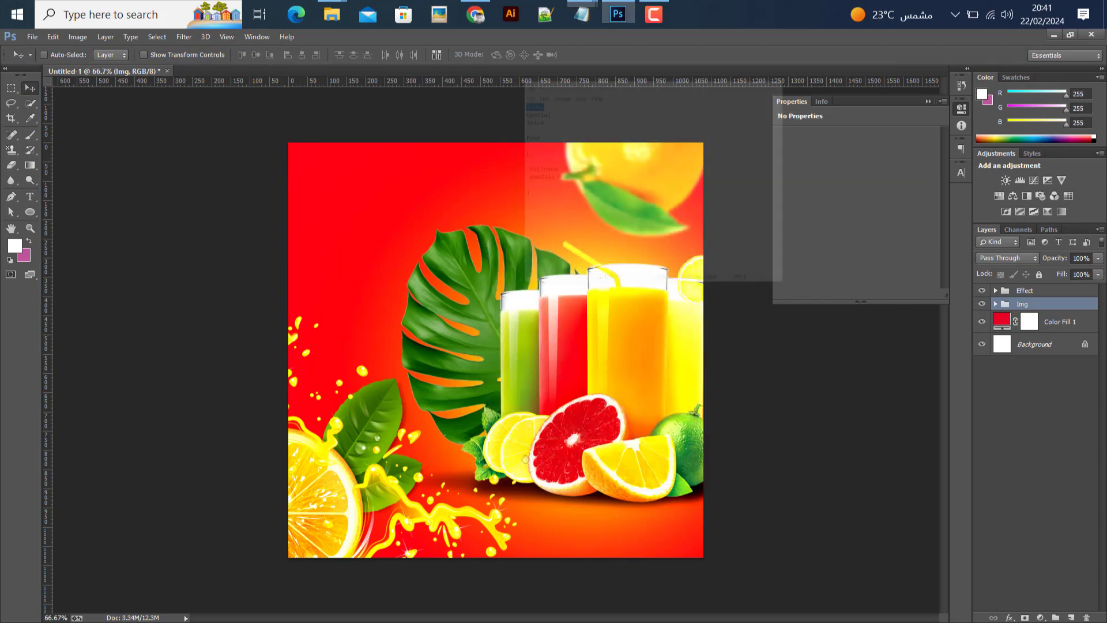
key(t)
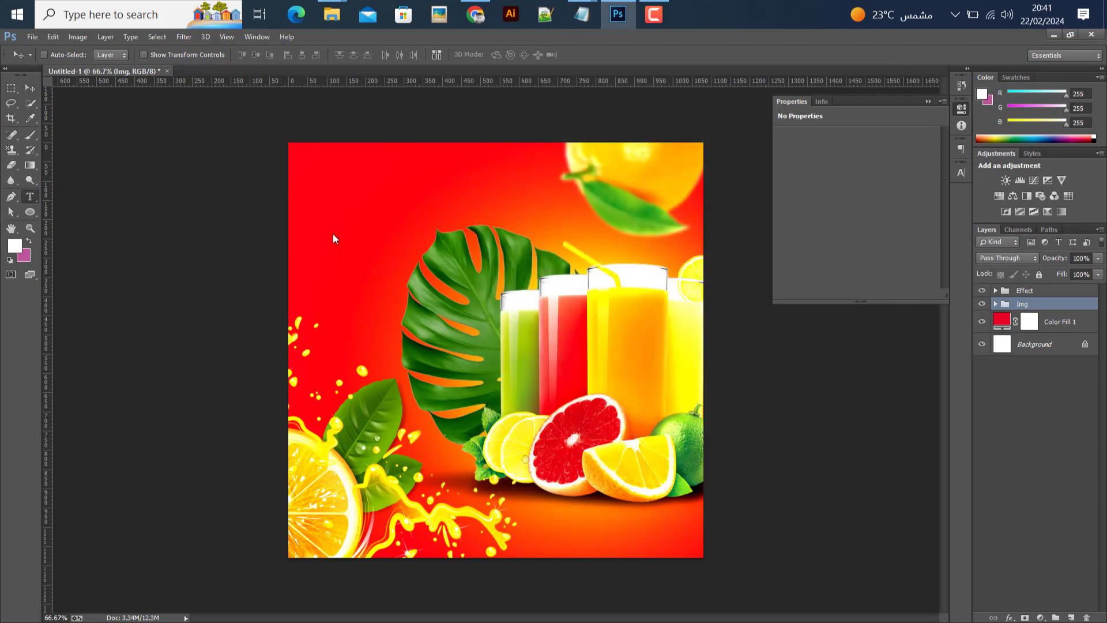
click(333, 234)
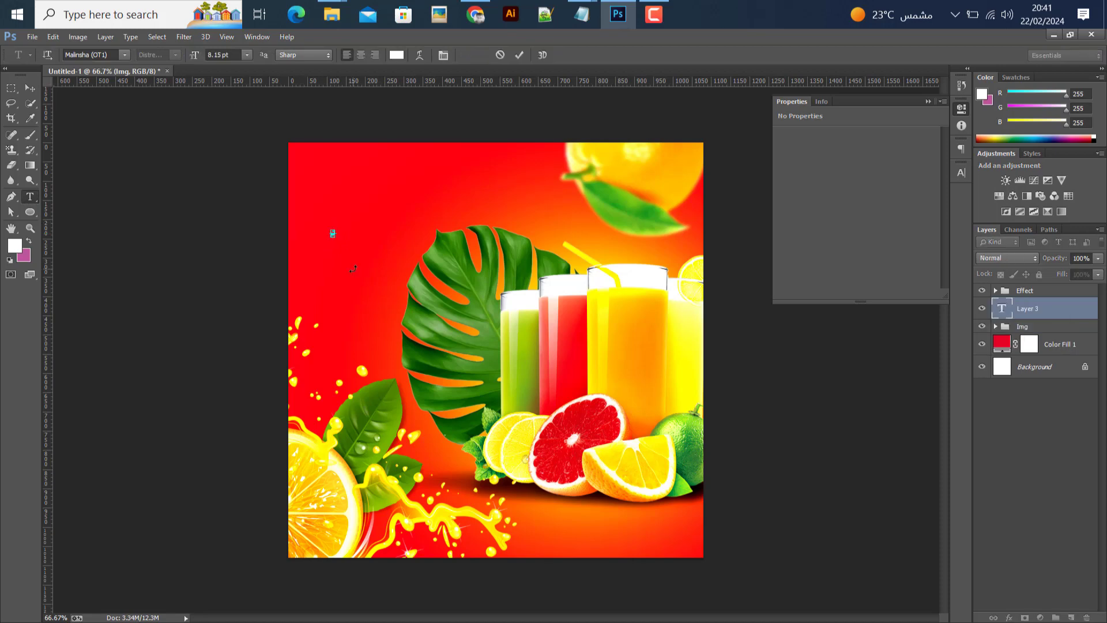
key(ctrl+v)
click(30, 87)
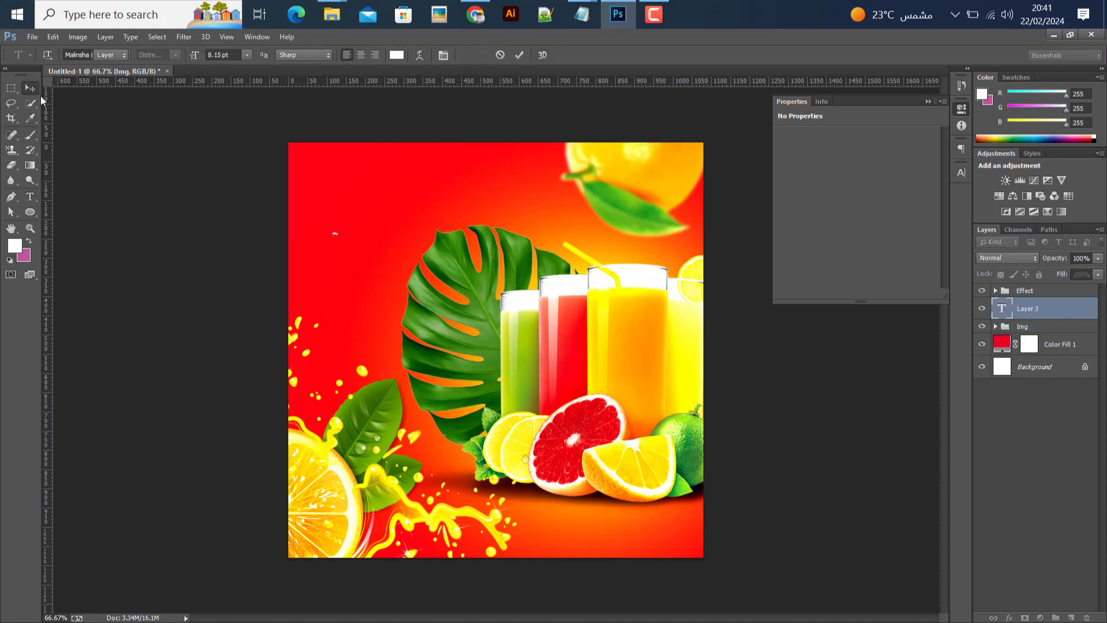
Enlarge Today into a large headline and move it toward the top left.
key(ctrl+t)
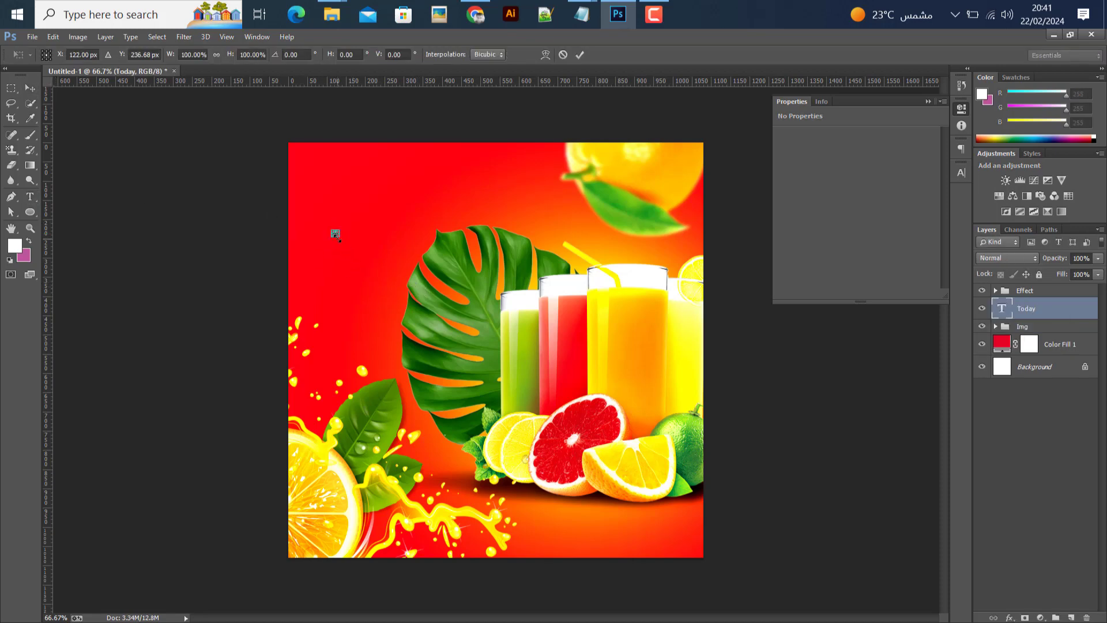
drag(345, 246, 496, 359)
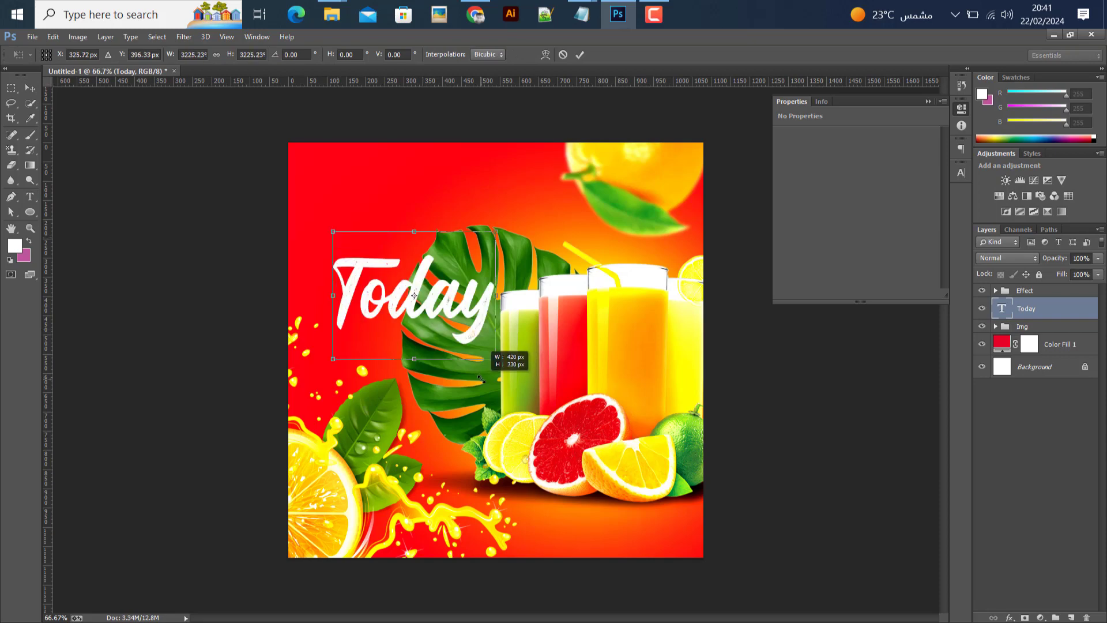
click(577, 54)
drag(467, 291, 465, 226)
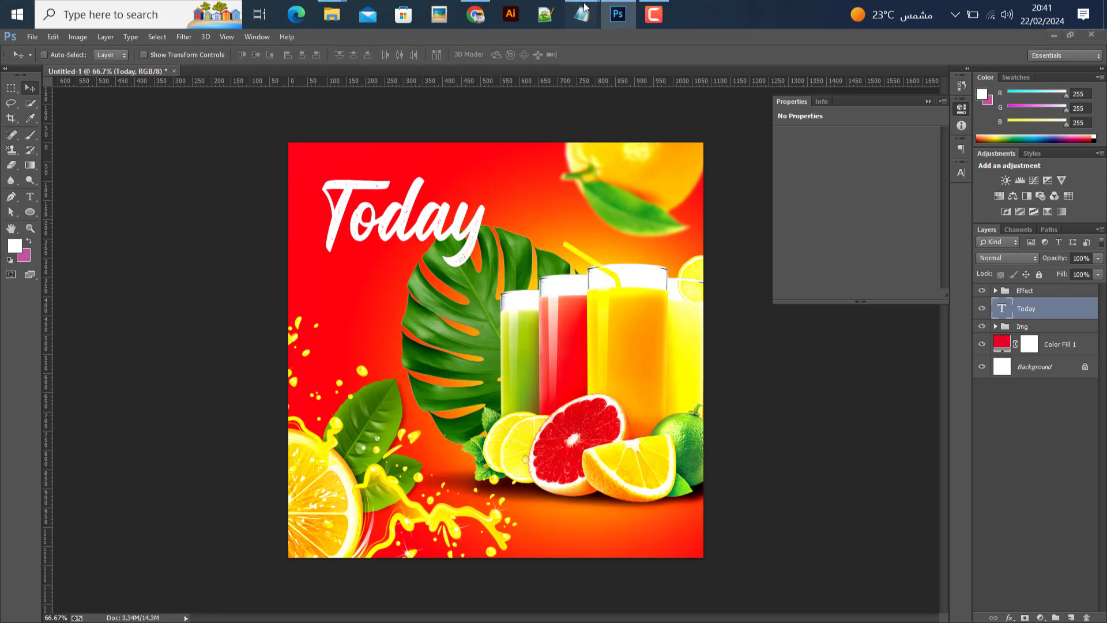
Duplicate Today just below itself and replace the copy's text with 'Special'.
mouse_move(581, 15)
click(715, 110)
drag(539, 210, 486, 213)
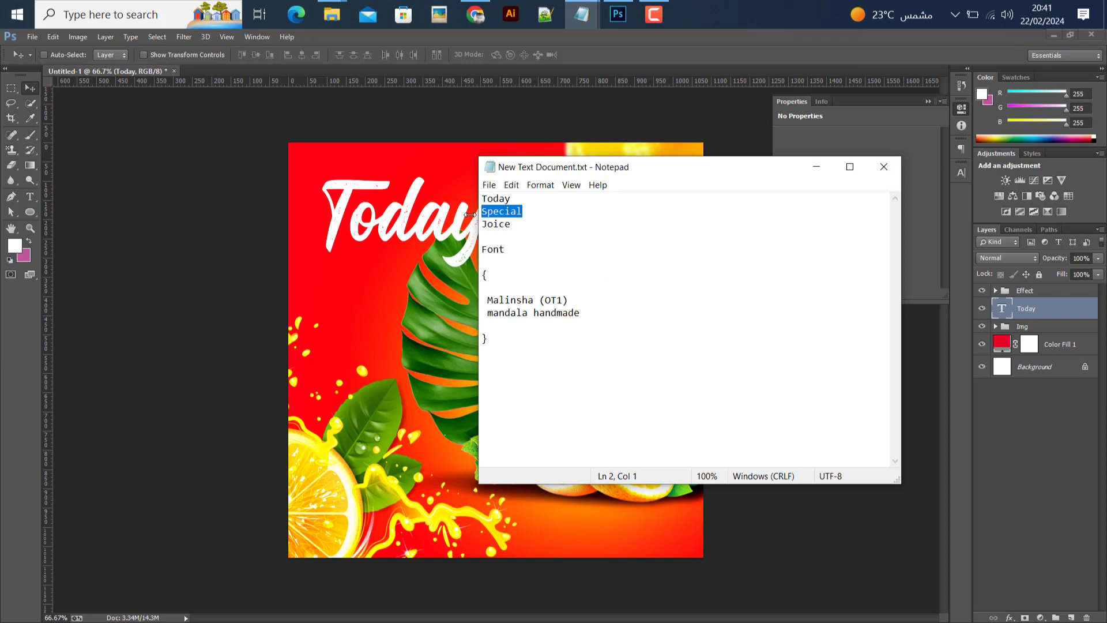
click(815, 166)
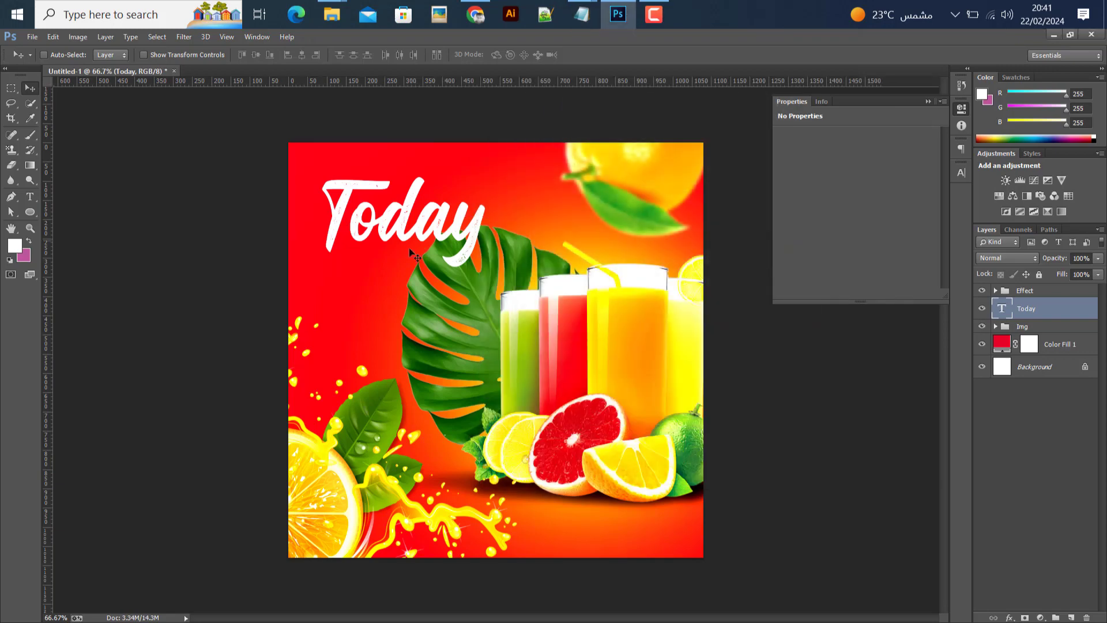
drag(395, 229, 396, 295)
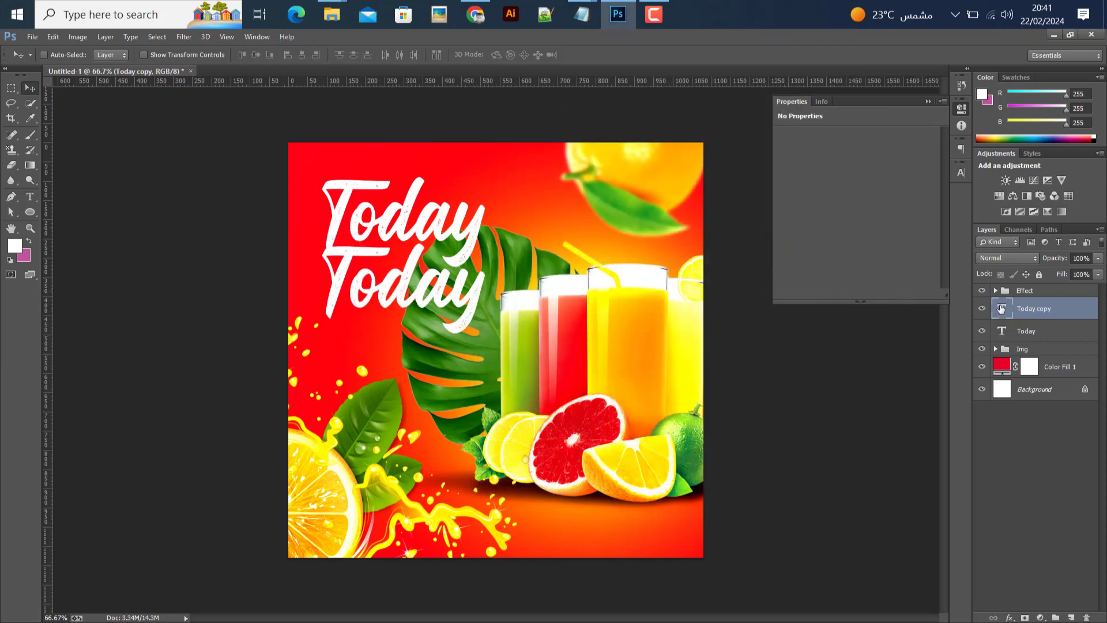
double_click(1001, 307)
text(Special)
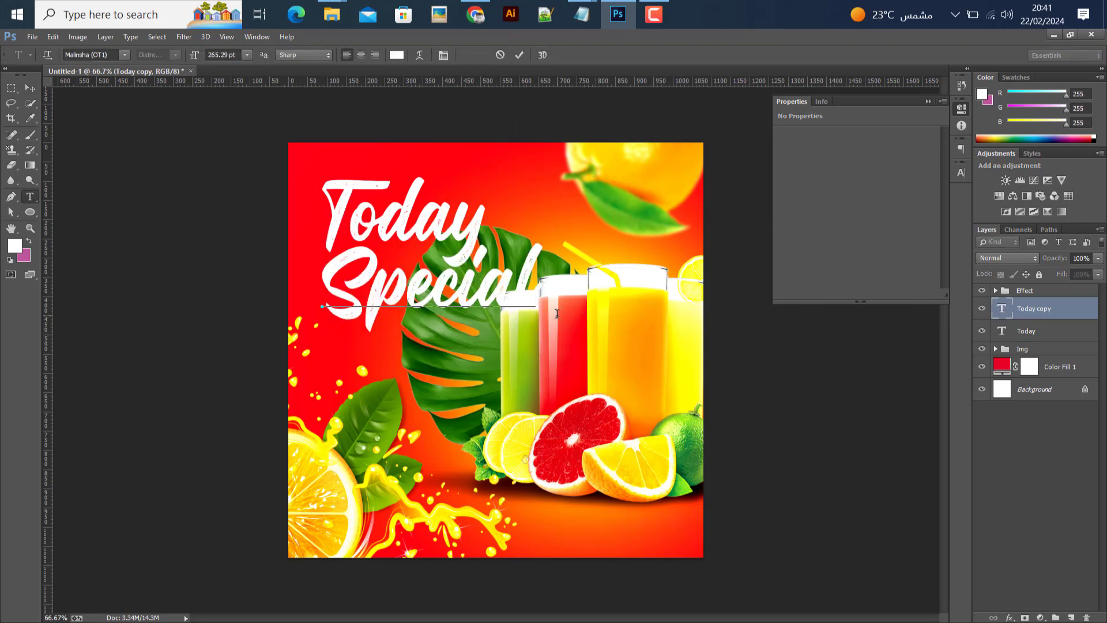
click(30, 87)
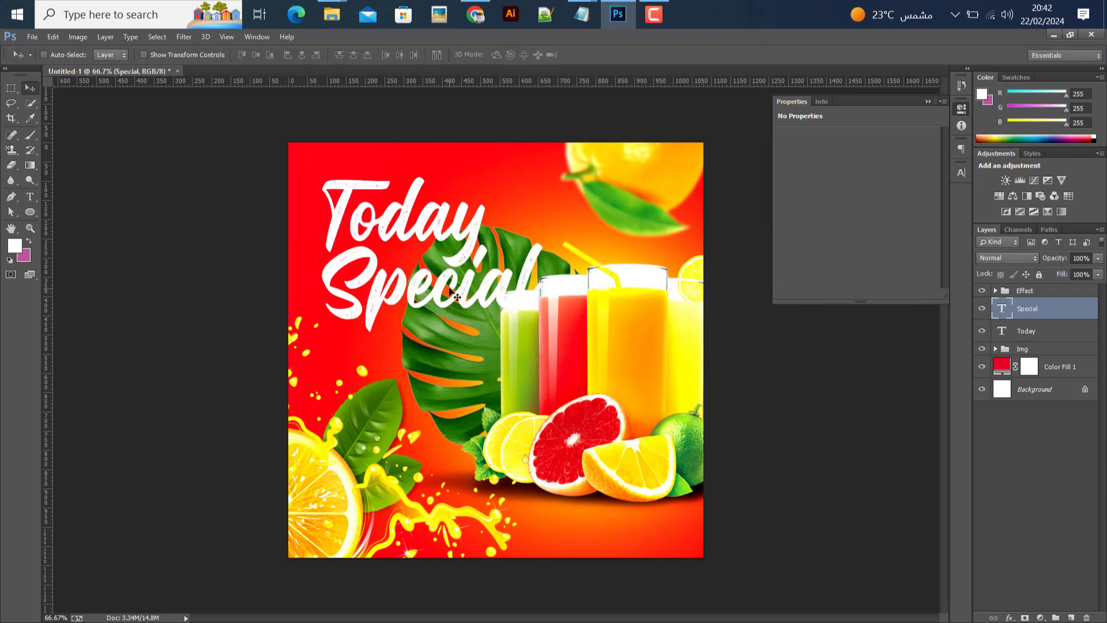
drag(510, 264, 510, 259)
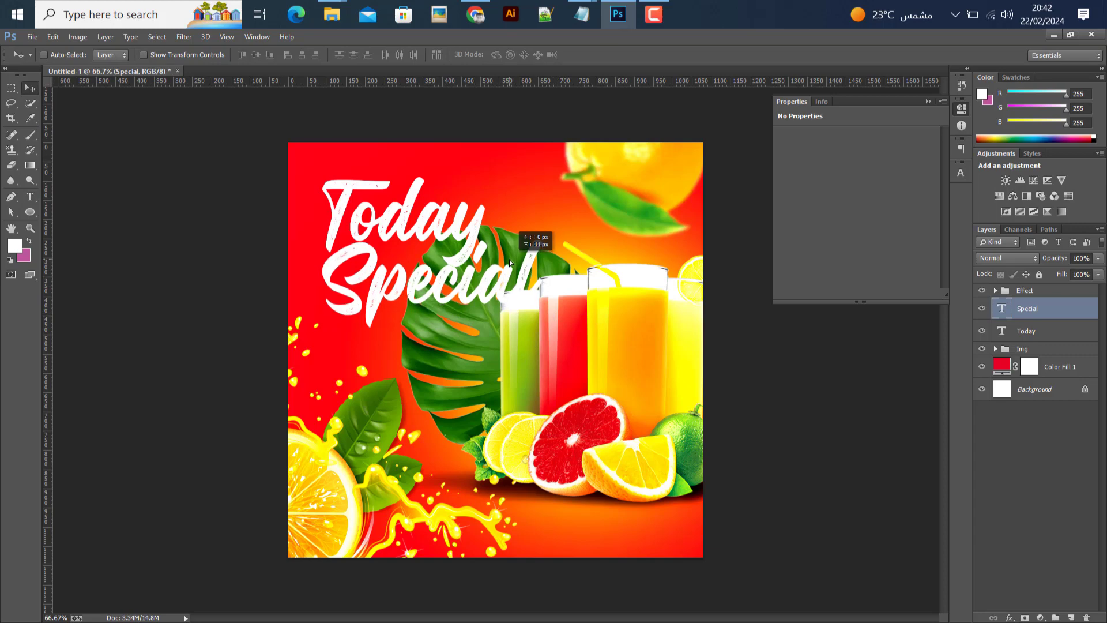
shift+click(1024, 331)
click(1018, 309)
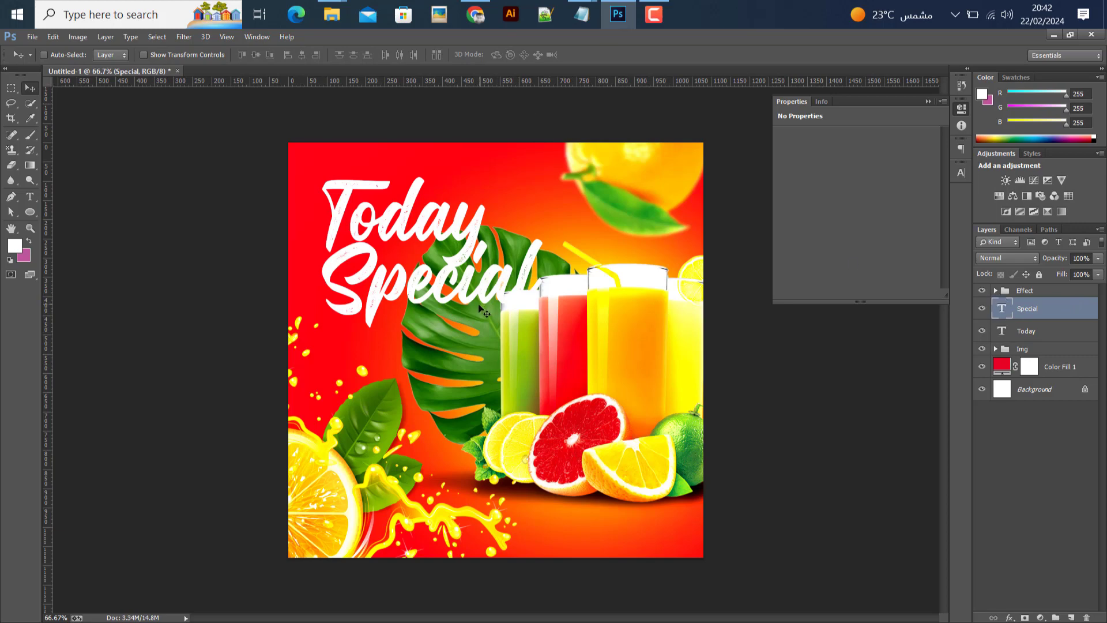
Duplicate Special below it, change the text to 'Joice', and centre it under Special.
drag(471, 301, 446, 362)
mouse_move(582, 15)
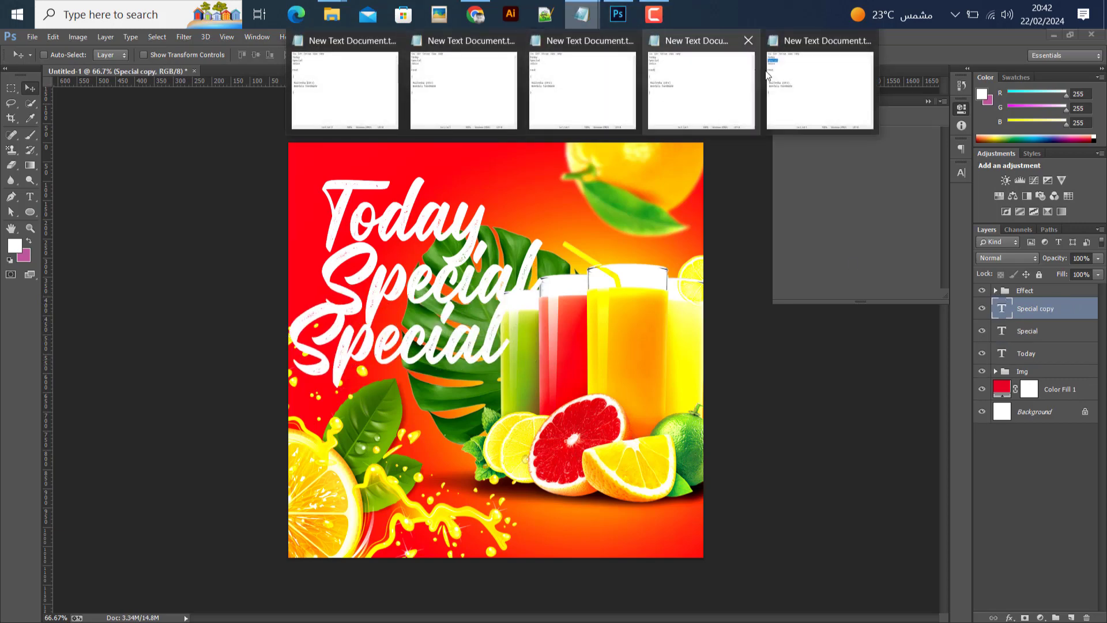
click(606, 76)
drag(530, 227, 467, 224)
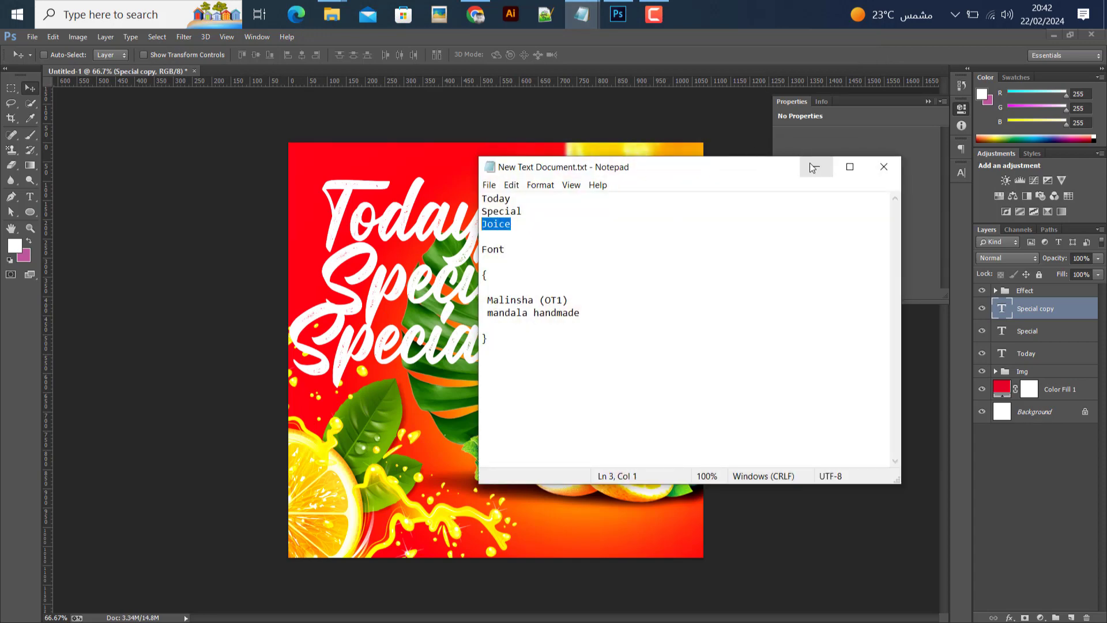
click(816, 167)
double_click(1000, 310)
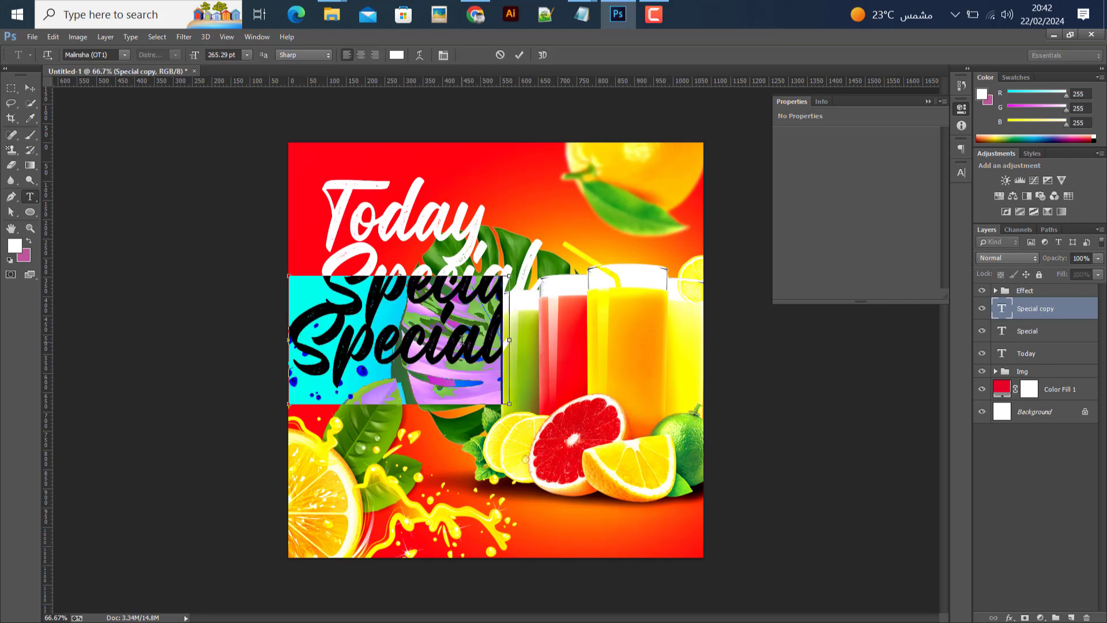
text(Joice)
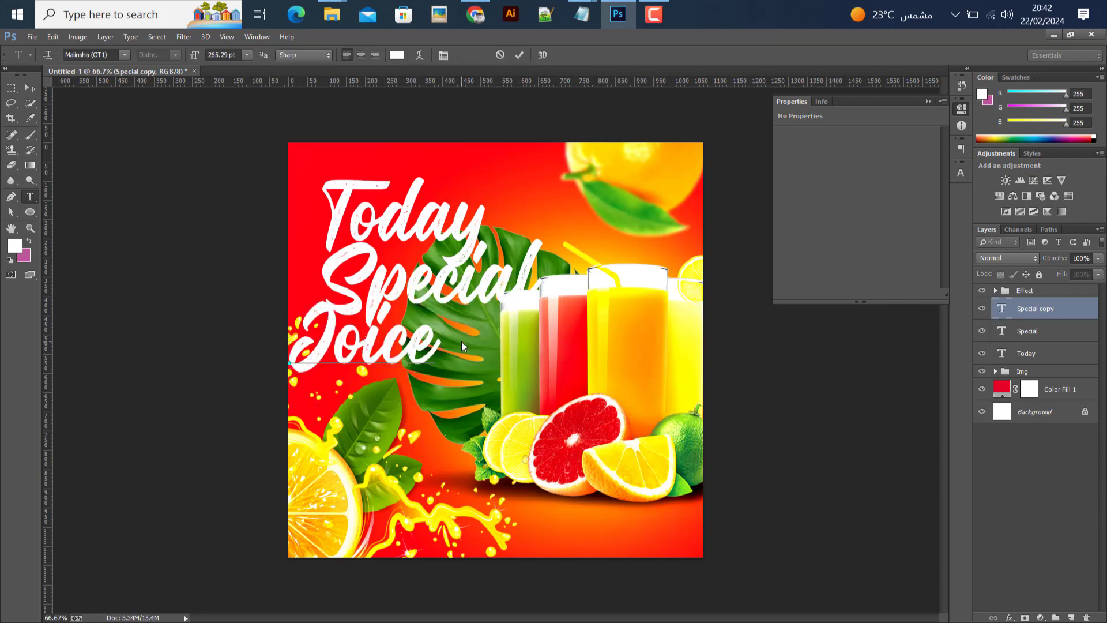
click(30, 87)
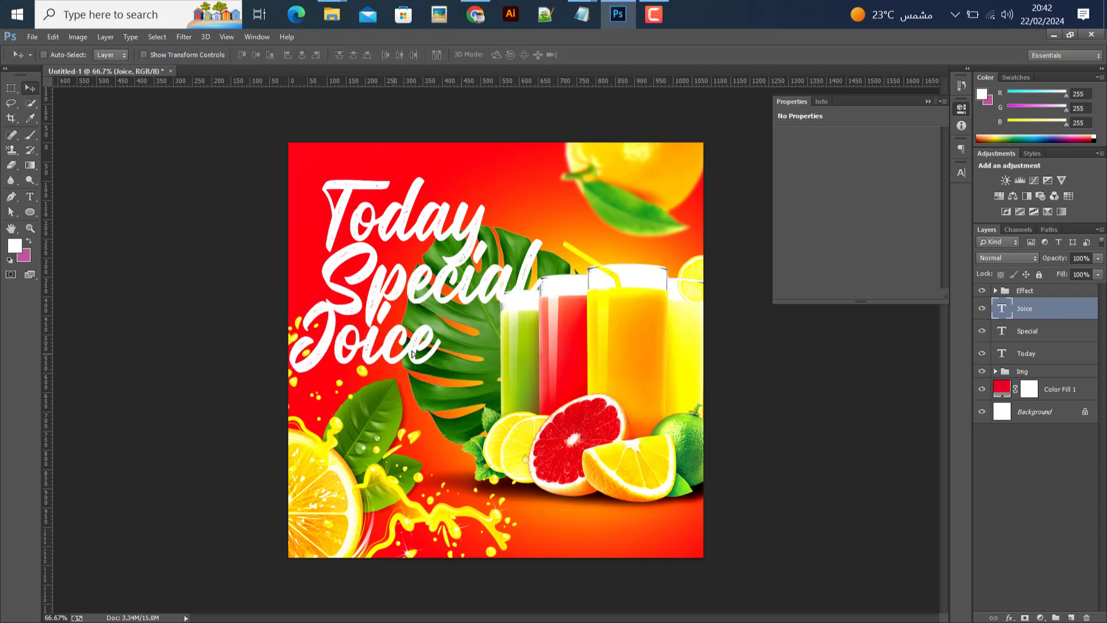
drag(388, 356, 464, 363)
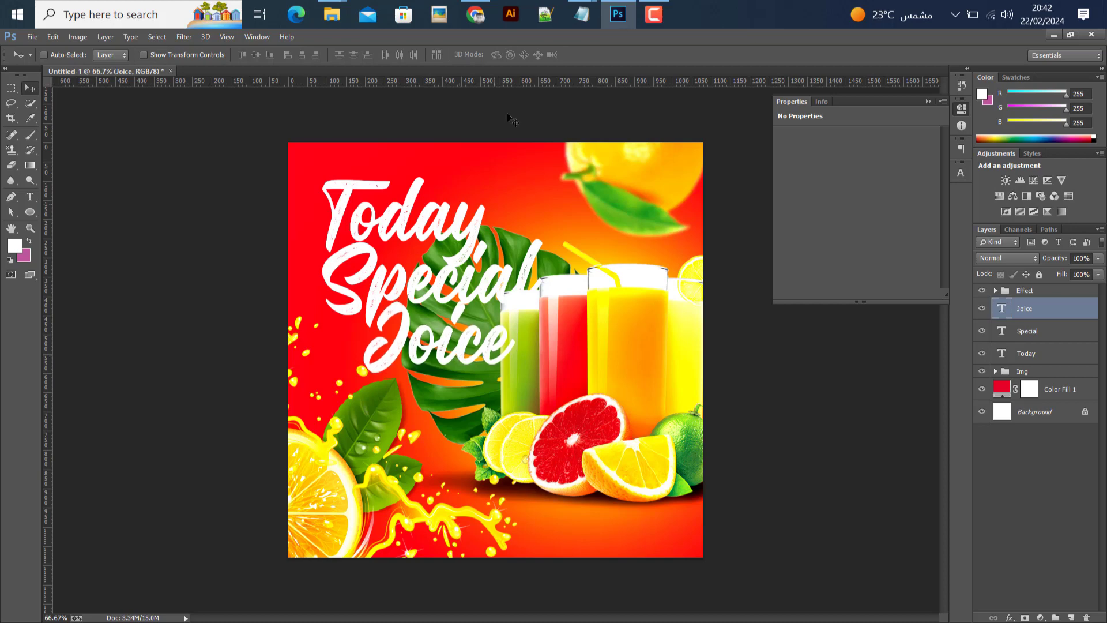
Set Joice in the Mandala Handmade font and drag it lower and further left.
mouse_move(581, 14)
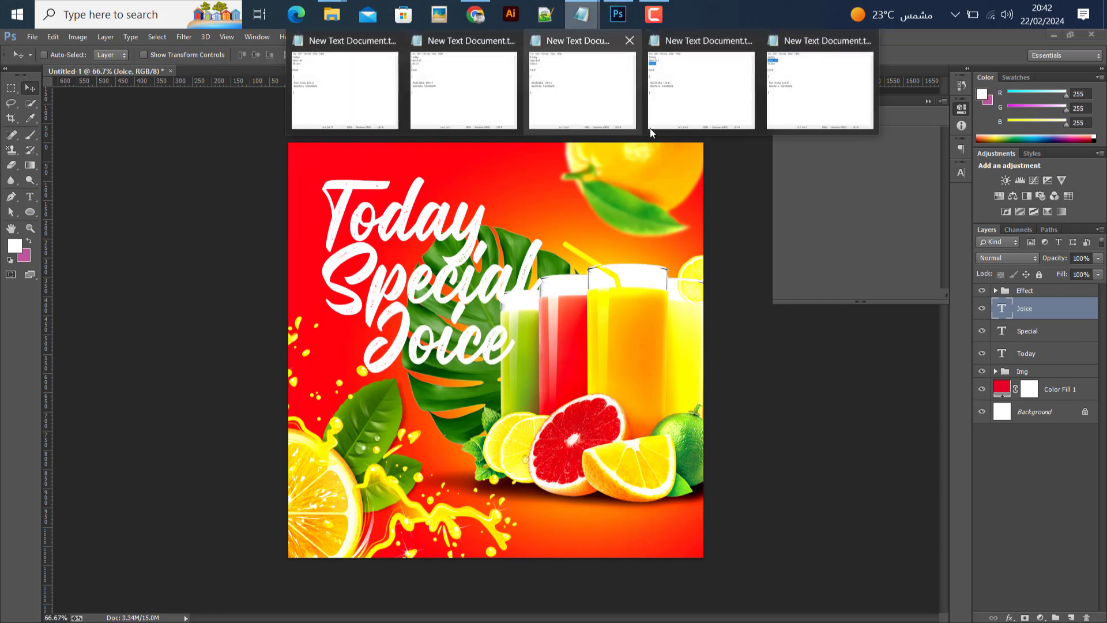
click(843, 111)
drag(489, 314, 609, 317)
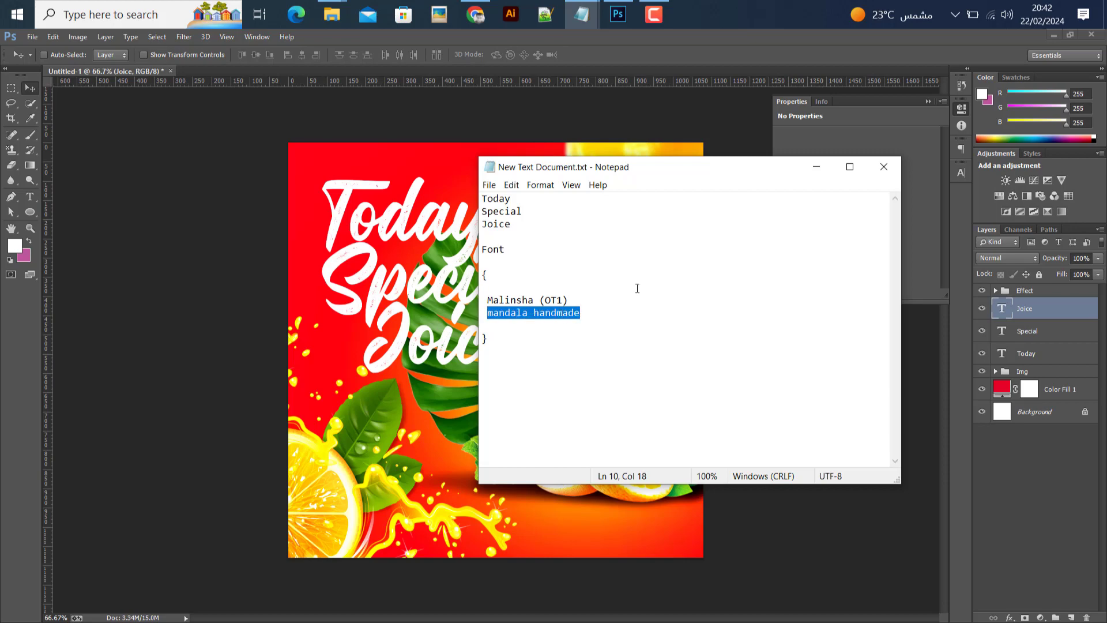
click(817, 168)
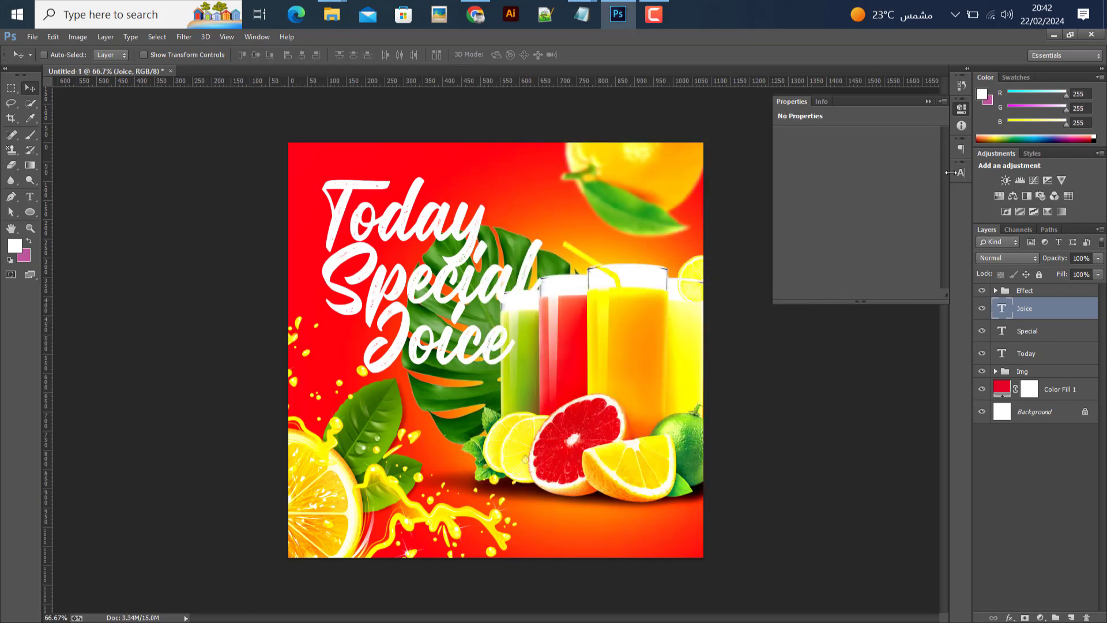
click(959, 171)
click(844, 179)
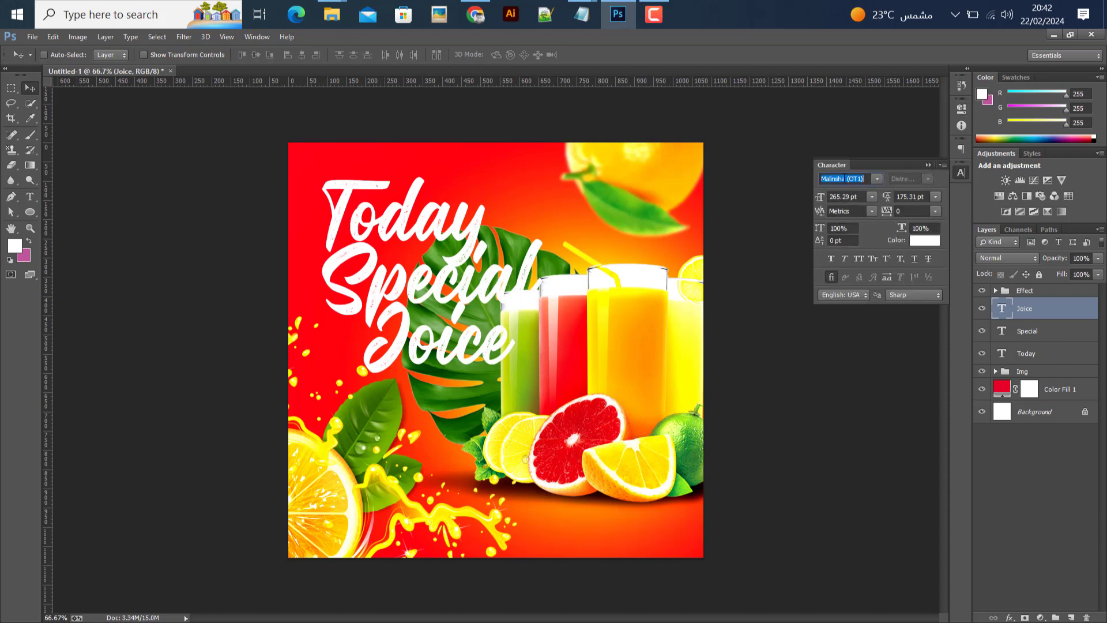
click(844, 175)
click(880, 178)
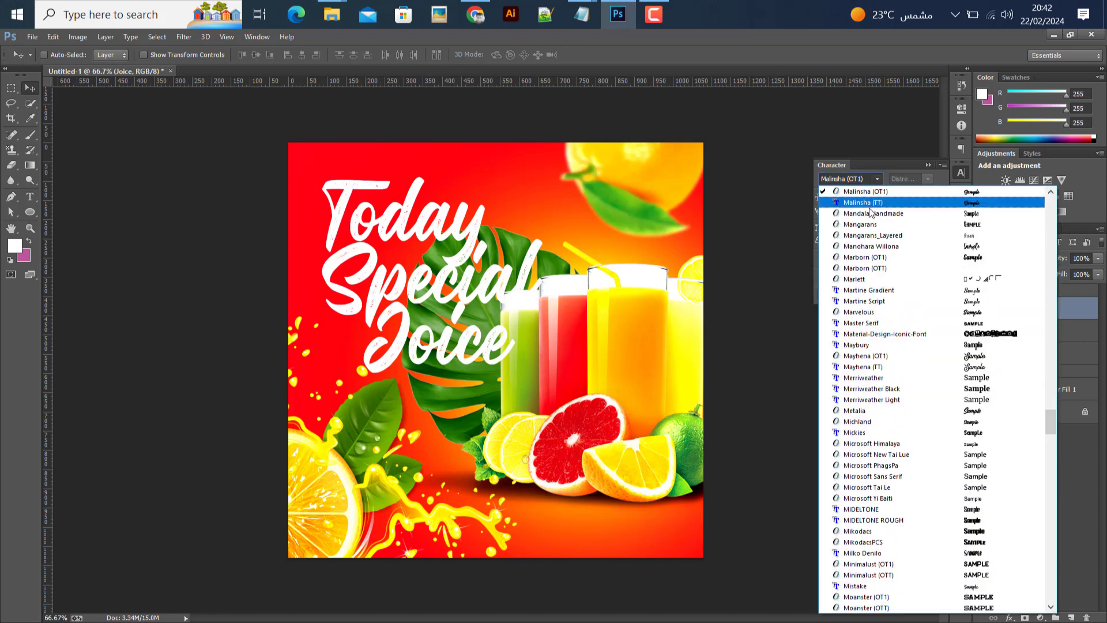
click(868, 212)
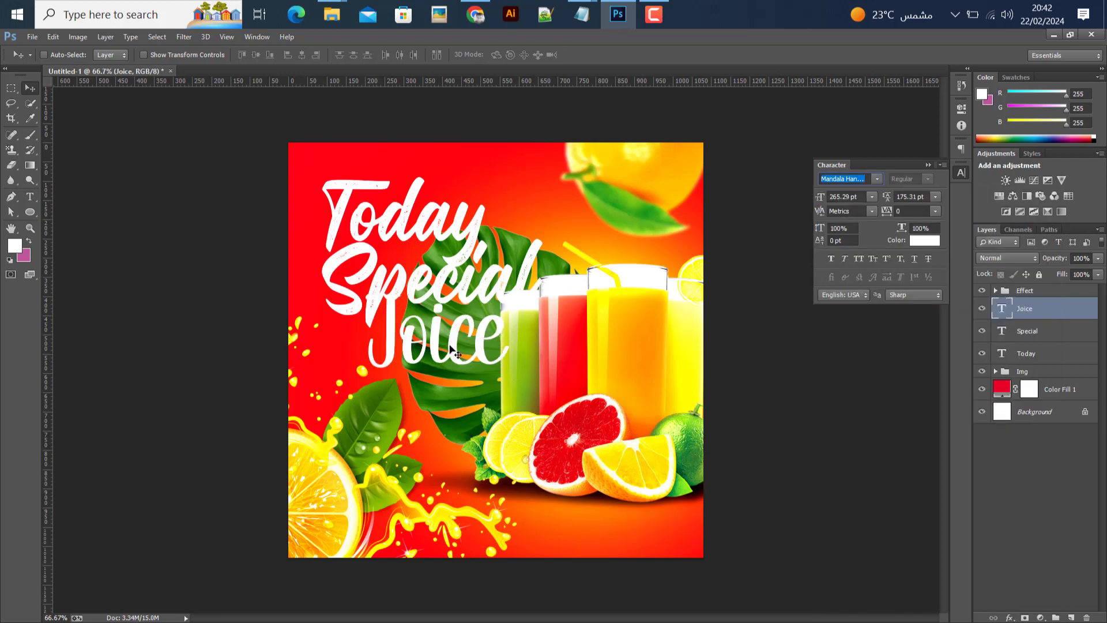
drag(462, 343, 399, 364)
Zoom in, scale Special down to about half size, and nudge it into place.
key(alt+bracketleft)
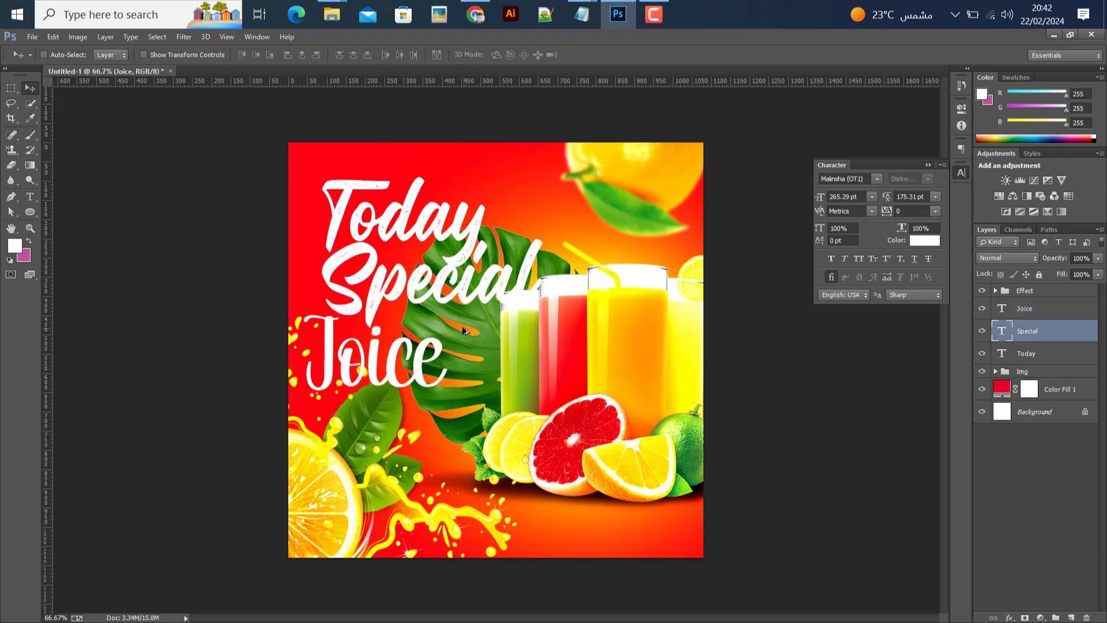
scroll(450, 309, up, 3)
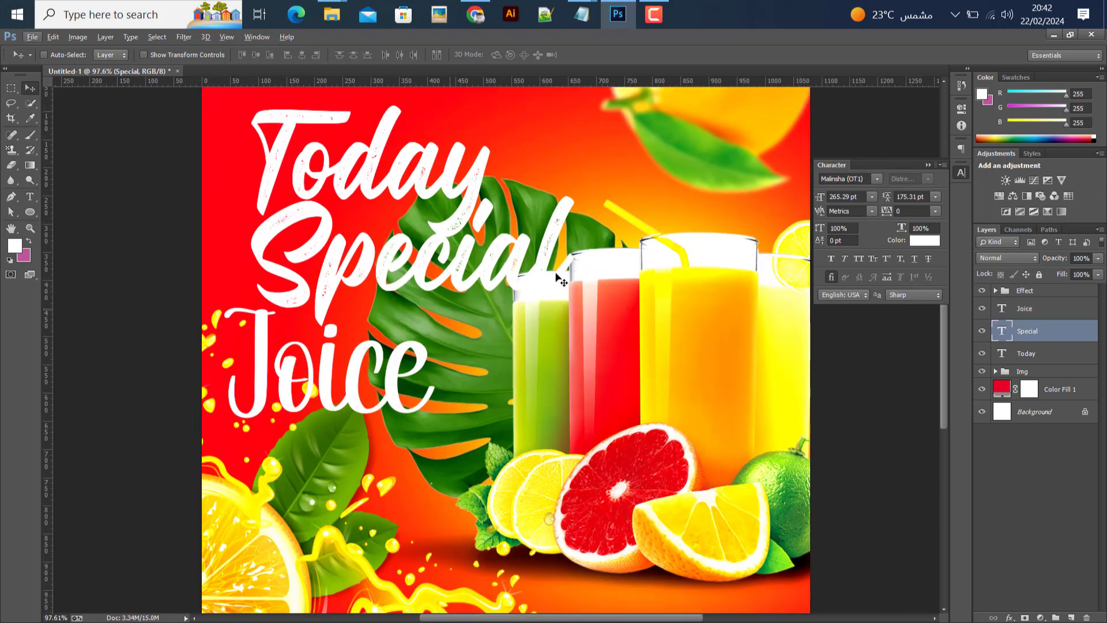
key(ctrl+t)
drag(574, 349, 430, 276)
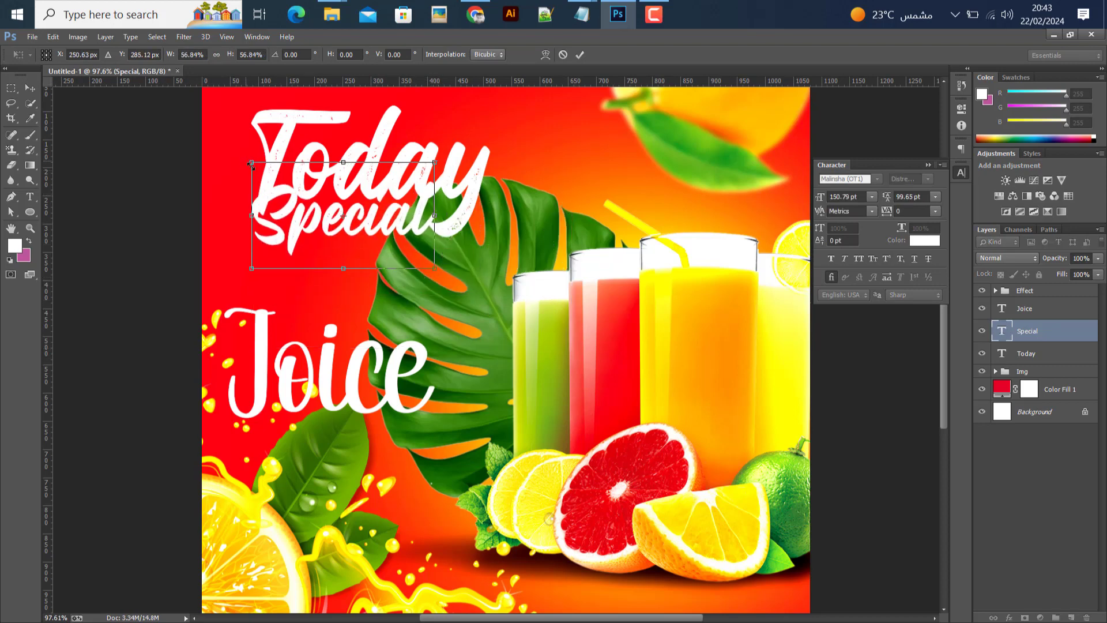
mouse_move(250, 163)
mouse_down()
mouse_move(288, 162)
mouse_move(262, 180)
mouse_up()
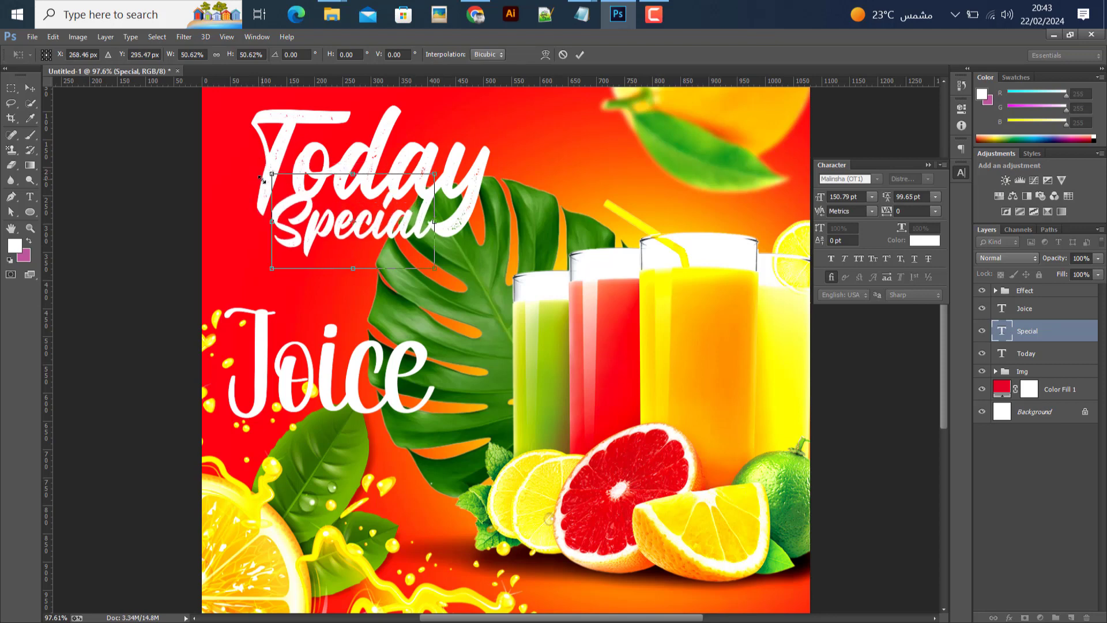
click(581, 55)
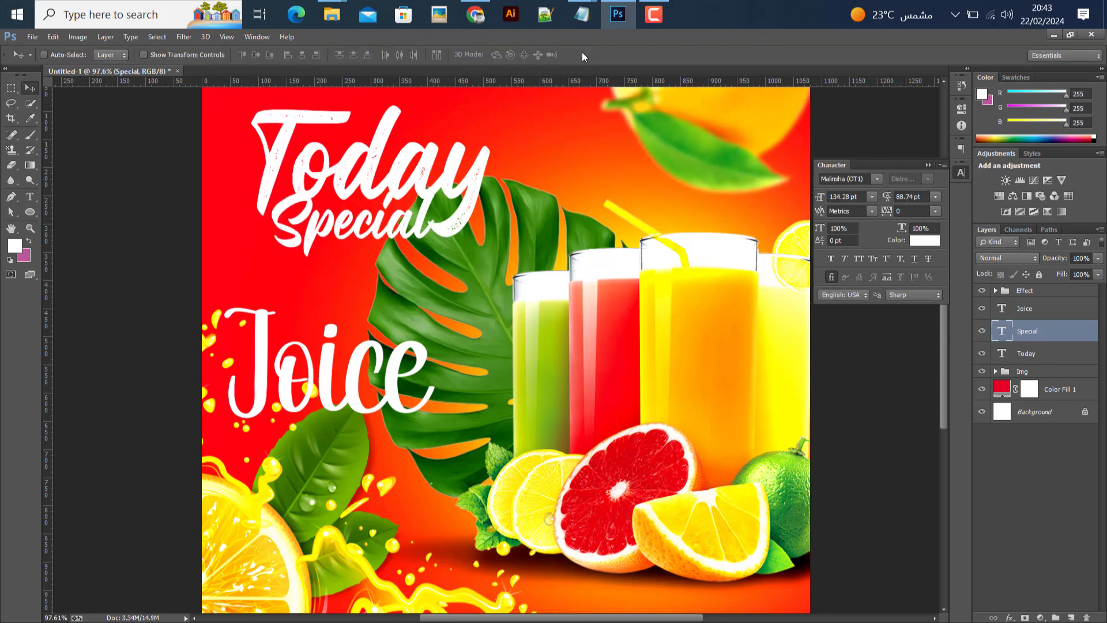
key(shift+Down)
key(shift+Down)
key(Up)
key(Up)
key(Up)
key(Left)
key(Left)
key(Left)
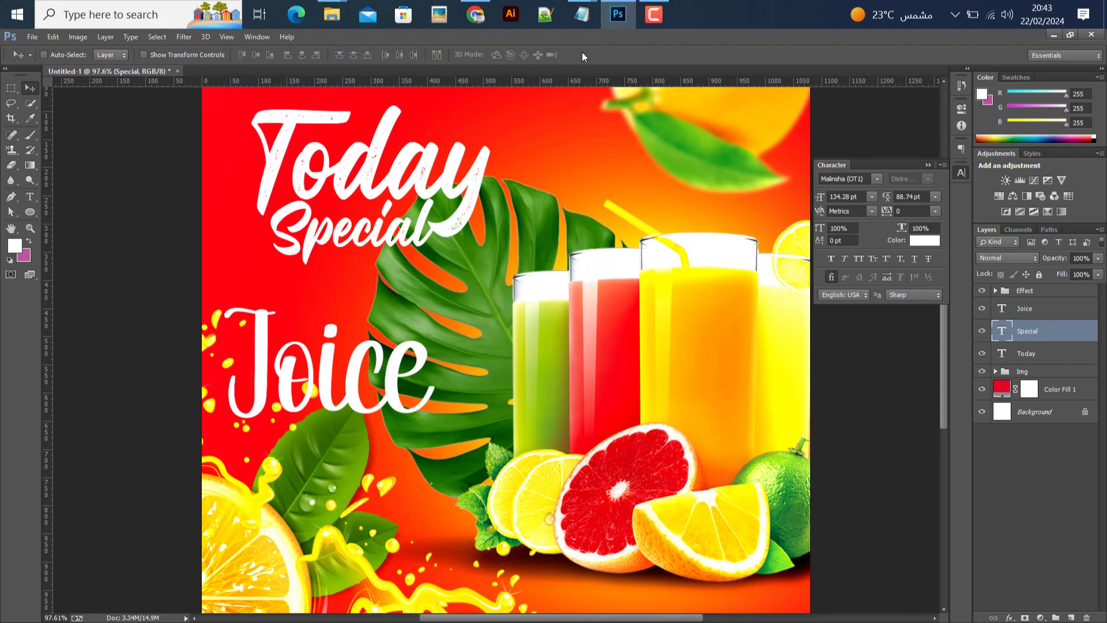
key(Left)
key(Left)
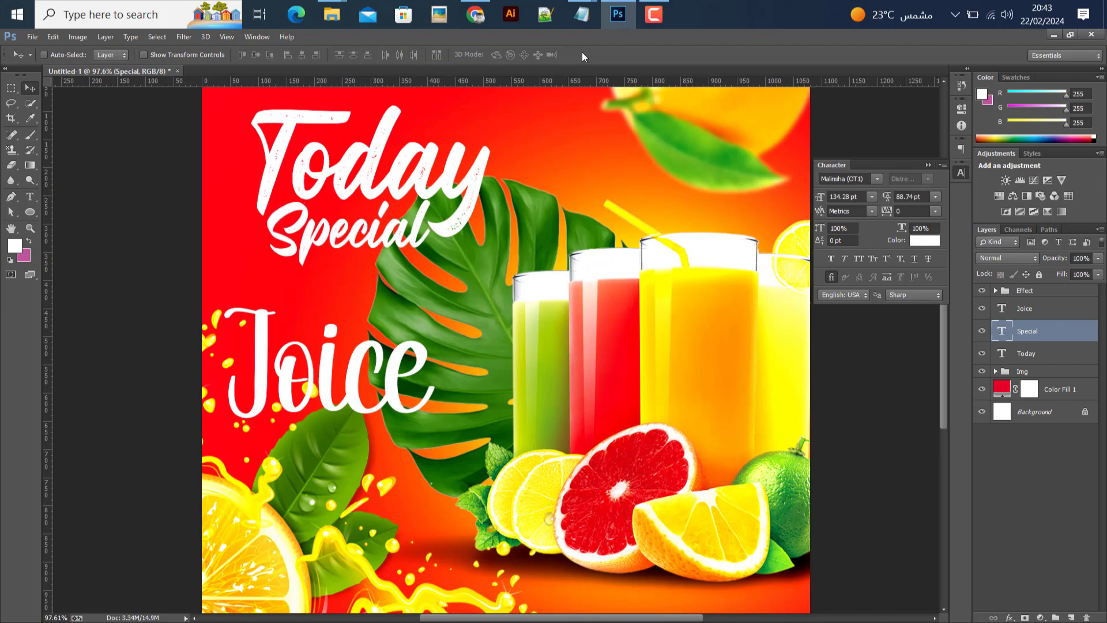
Shrink Special slightly more, fine-tune its position, and move Joice up just beneath it.
key(ctrl+t)
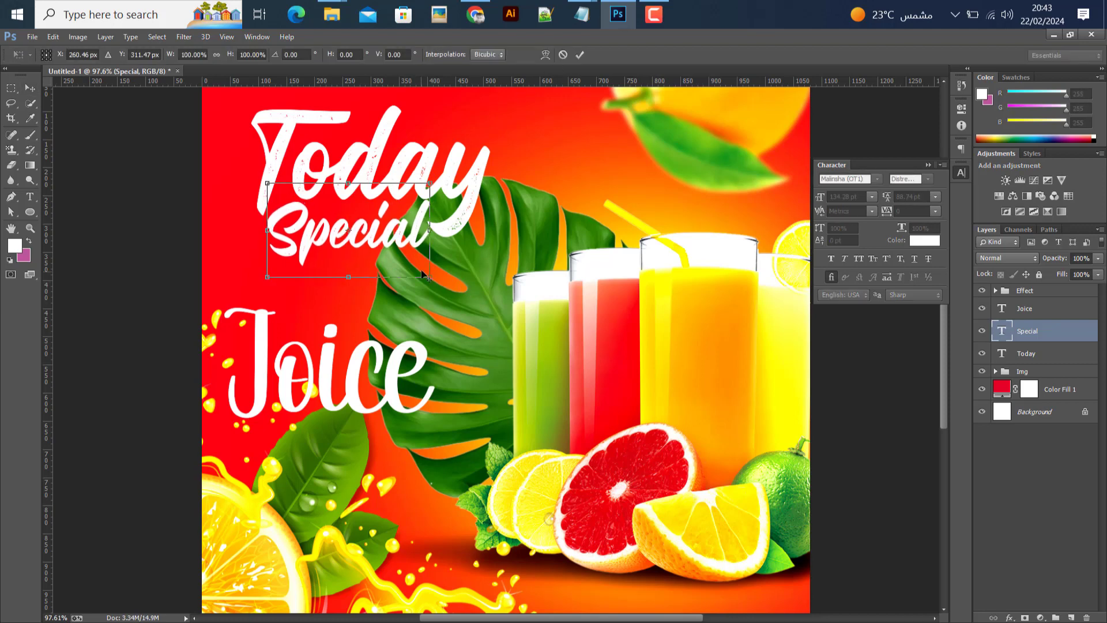
drag(428, 274, 423, 272)
click(580, 54)
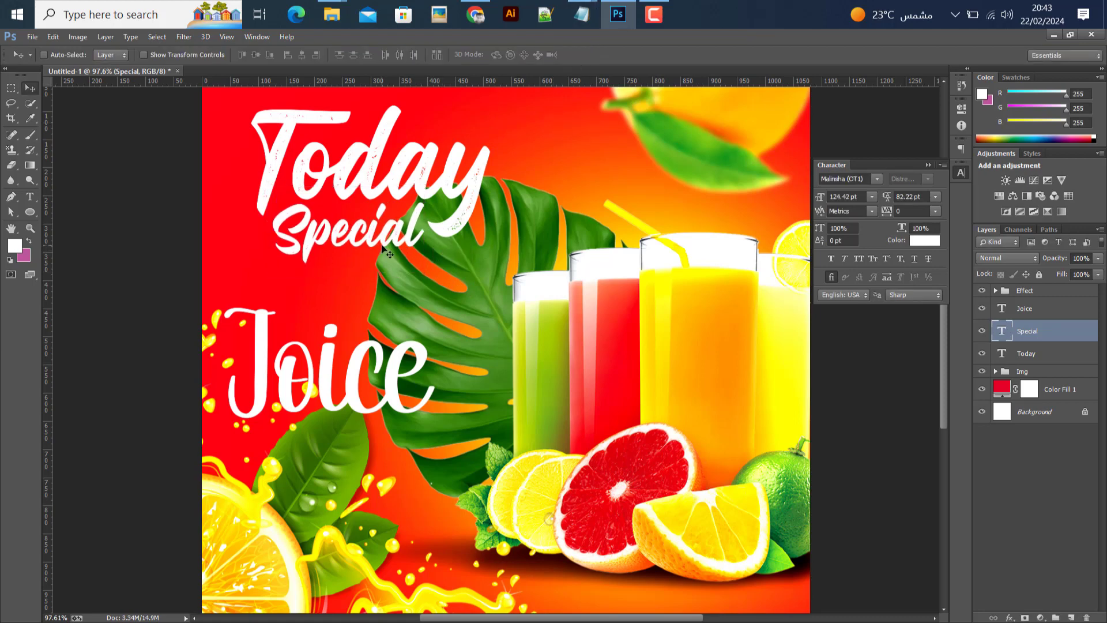
key(Up)
key(Up)
key(Up)
key(Up)
key(Up)
key(Up)
key(Up)
key(Up)
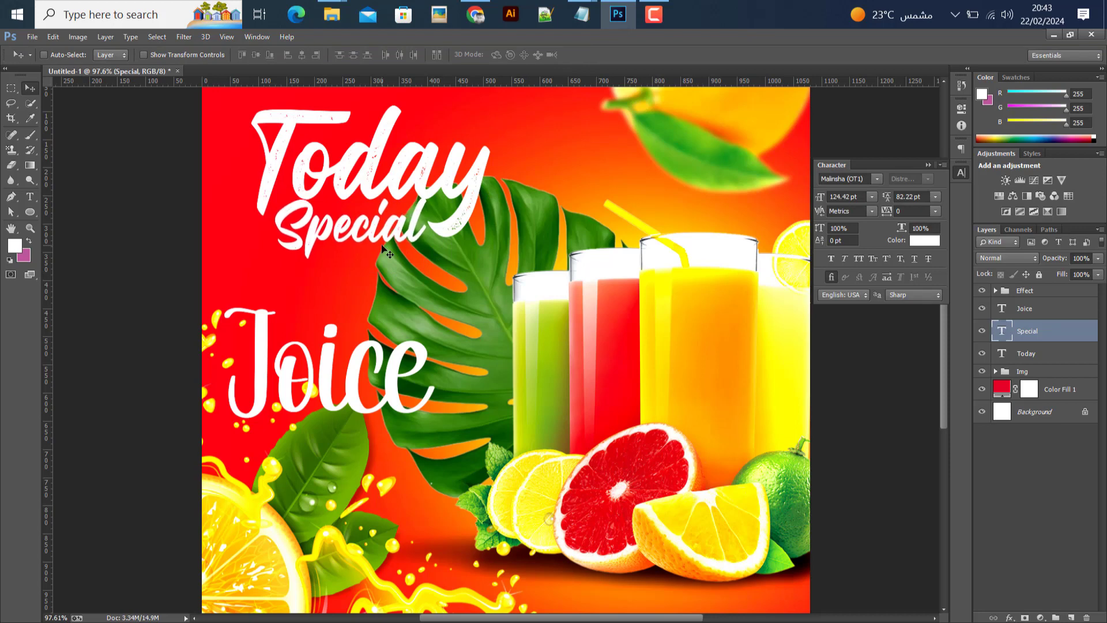
key(Right)
key(Right)
key(Right)
key(Right)
key(Right)
key(Right)
key(Right)
key(Right)
key(Right)
key(Right)
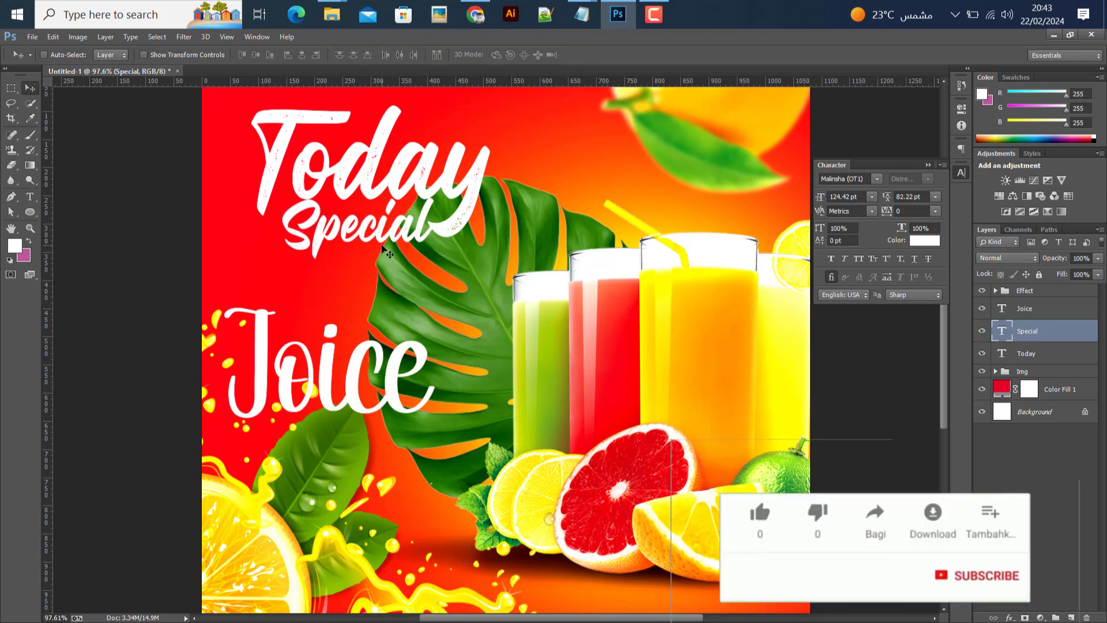
key(Right)
key(Right)
key(Right)
key(Right)
key(Right)
key(Right)
key(Right)
key(Right)
key(Right)
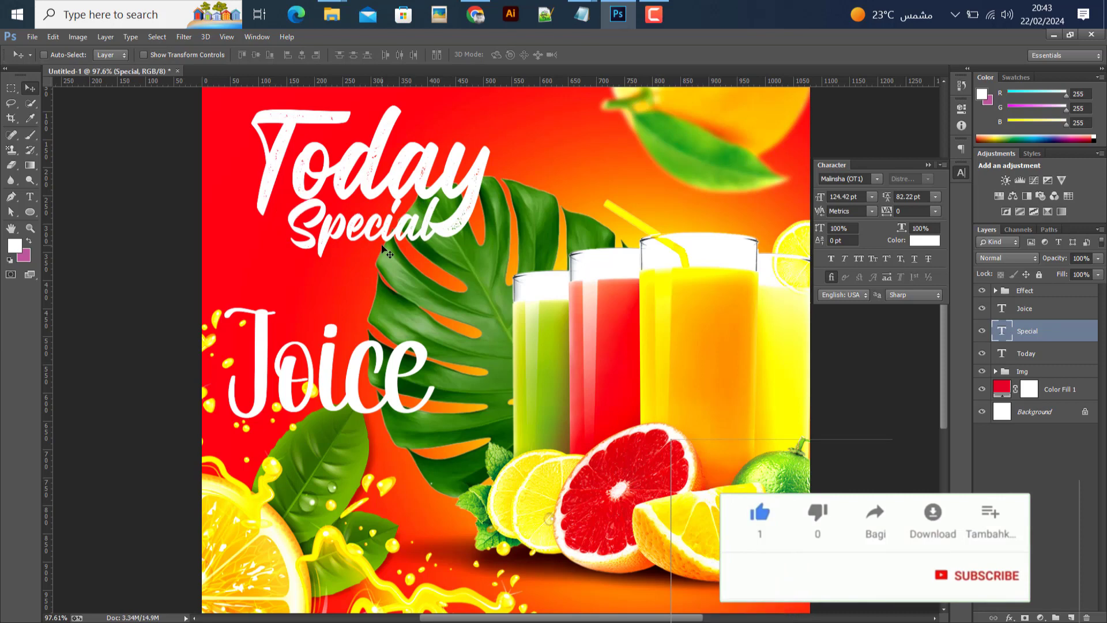
key(Down)
key(Down)
key(Down)
key(Down)
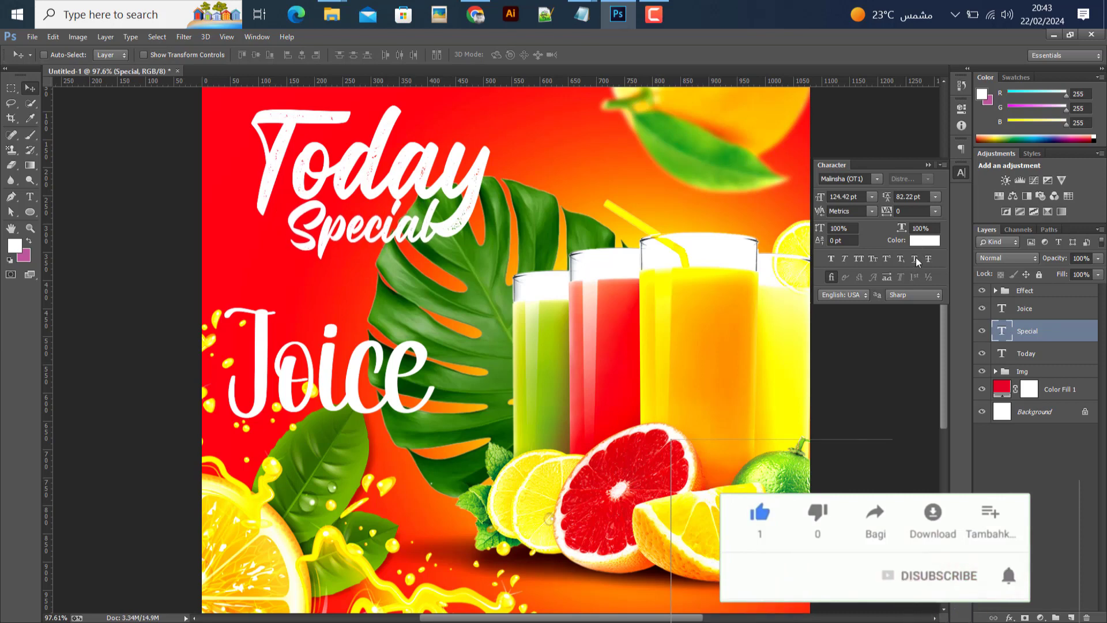
click(1034, 309)
drag(244, 406, 252, 324)
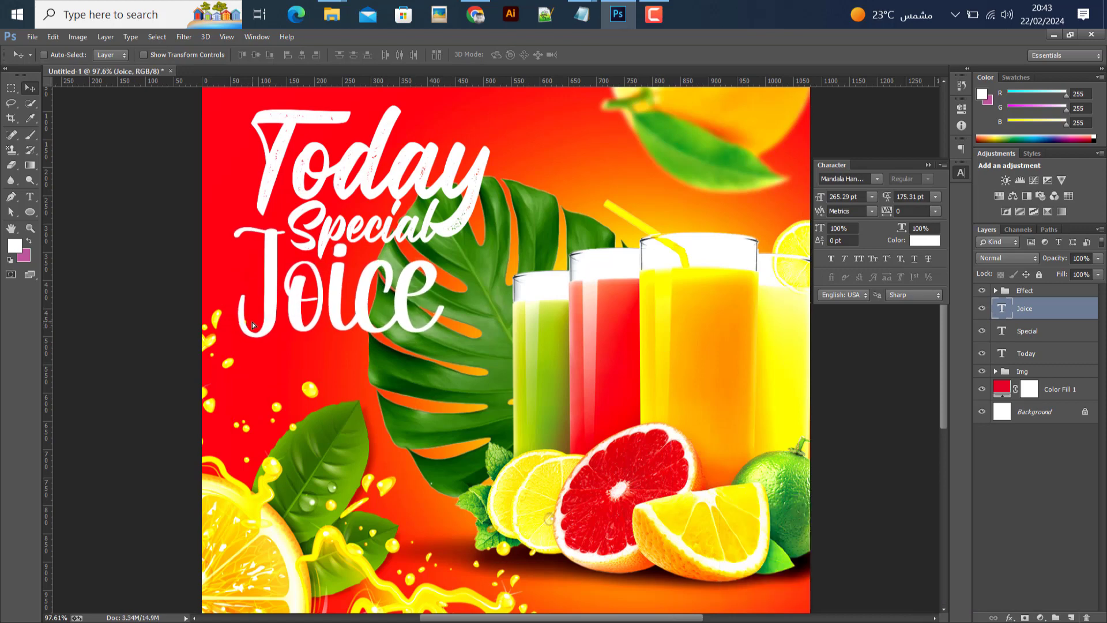
Nudge Joice left and scale it to about 92%.
key(Left)
key(Left)
key(Left)
key(Left)
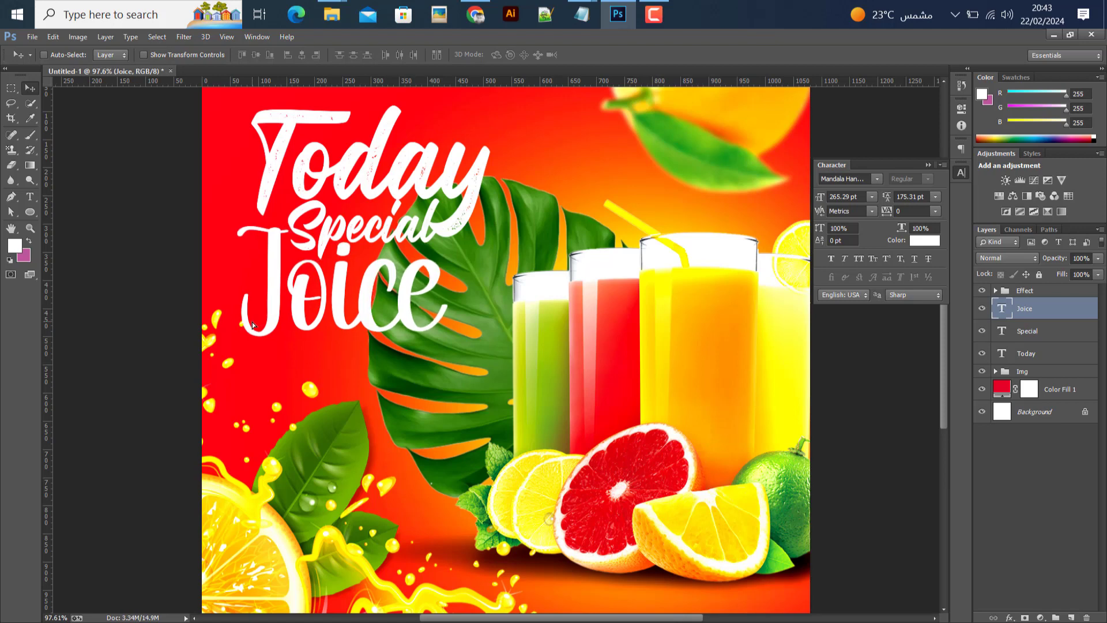
key(ctrl+t)
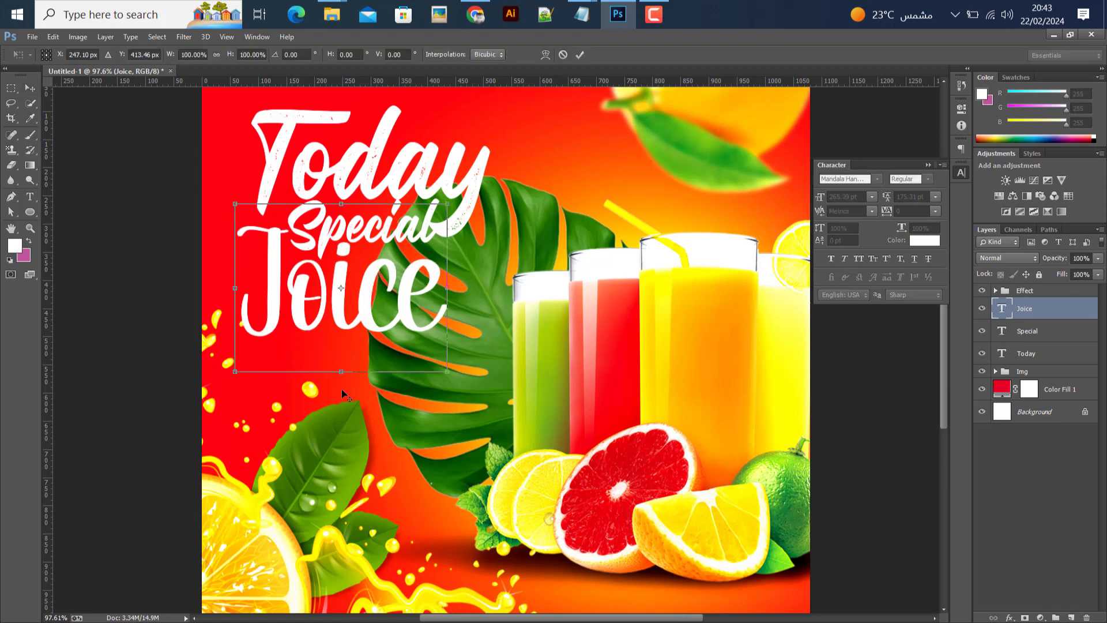
drag(444, 369, 439, 364)
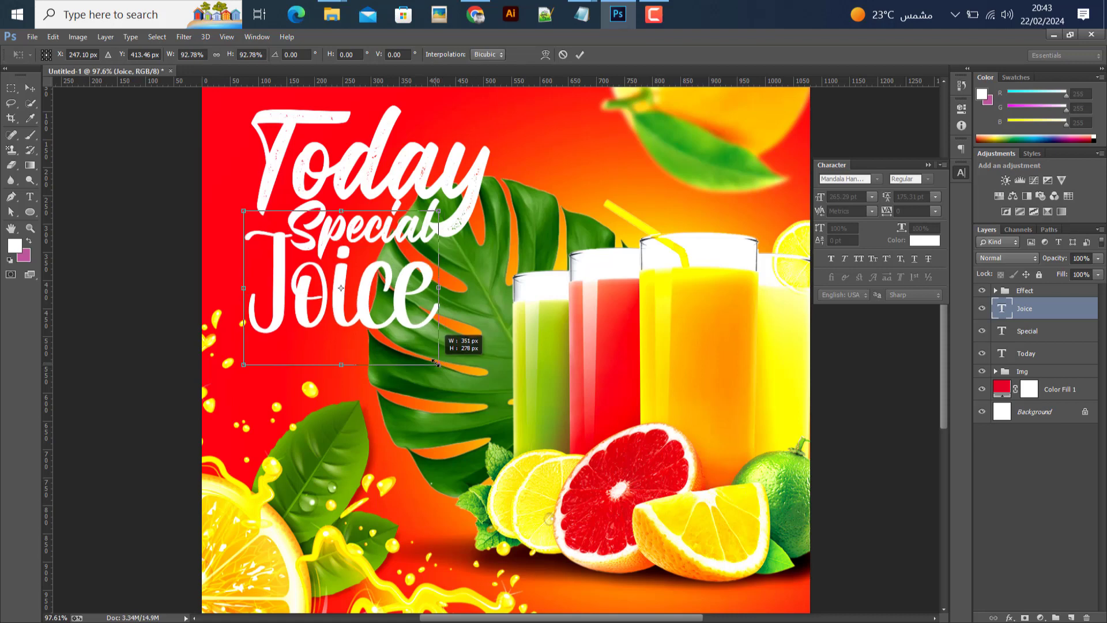
click(580, 55)
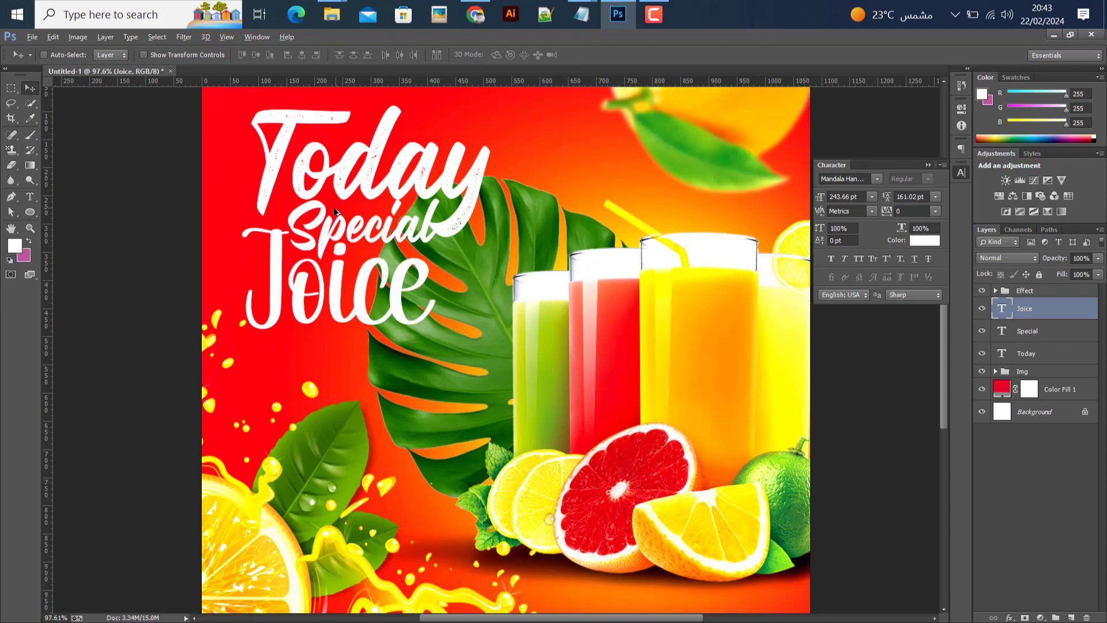
Group the Today, Special and Joice layers and name the group 'Text'.
scroll(495, 346, down, 2)
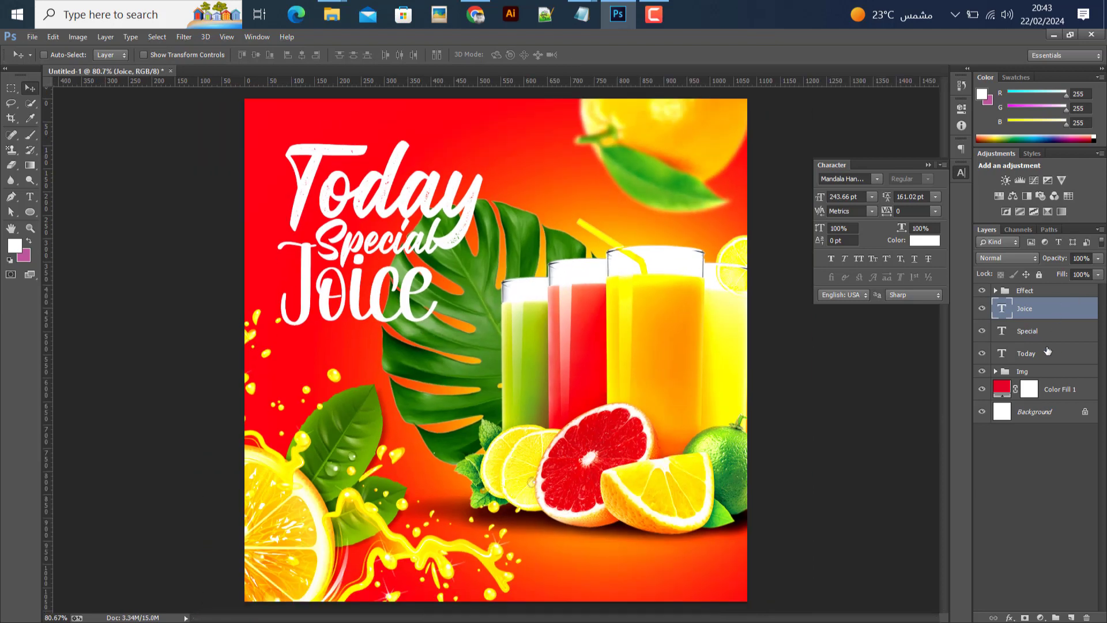
shift+click(1043, 353)
key(ctrl+g)
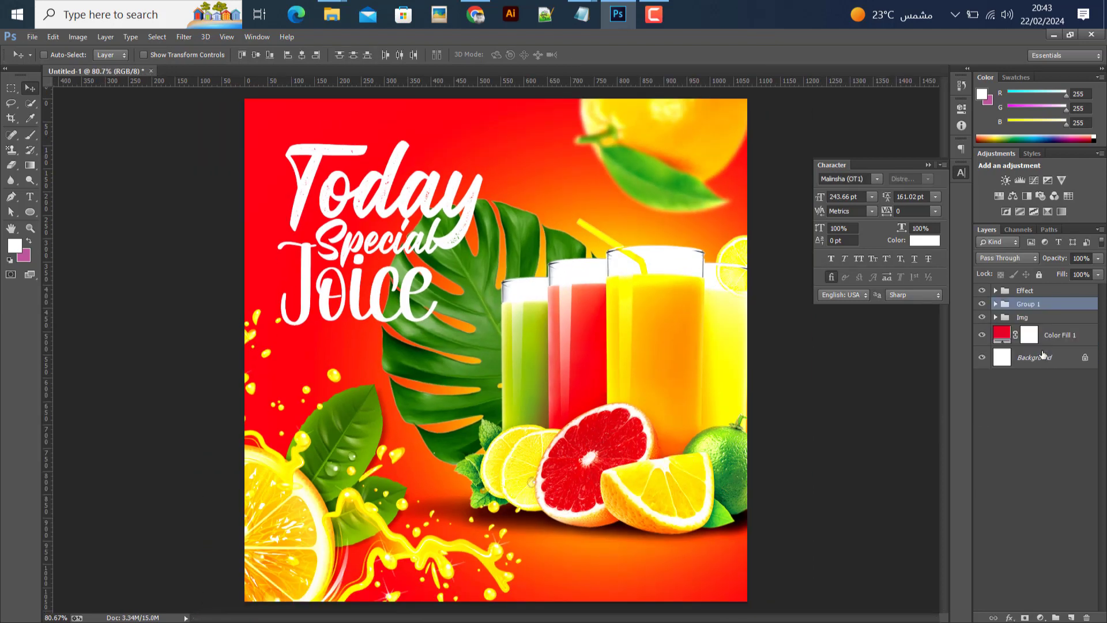
double_click(1036, 304)
text(T)
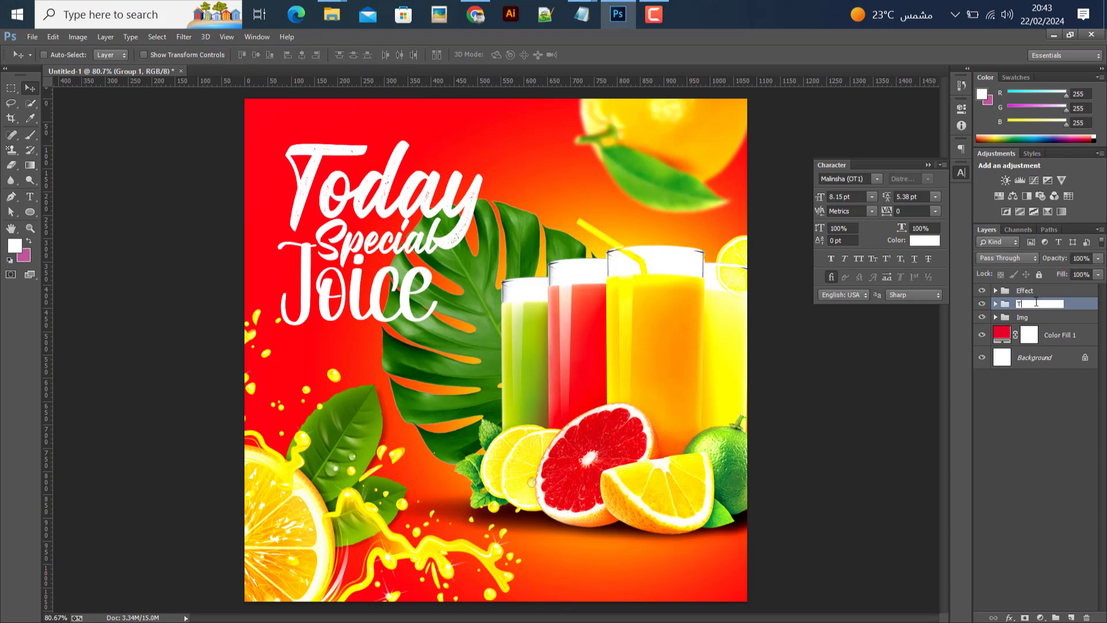
text(ext)
key(Return)
scroll(500, 264, down, 1)
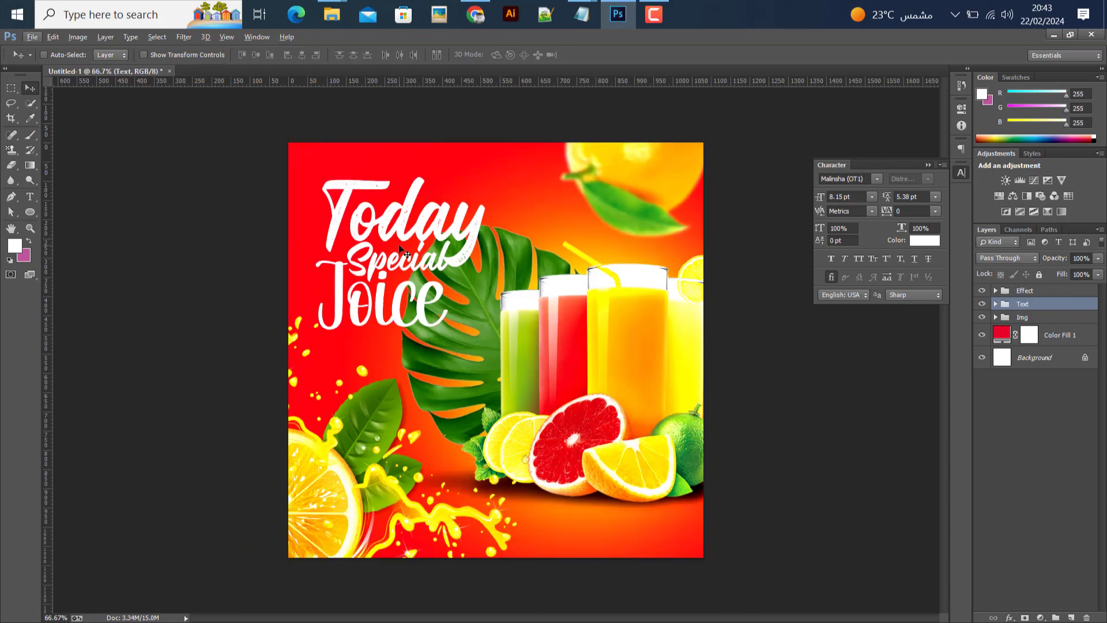
Shift the headline slightly right and draw a circle around it with no fill and a white stroke.
mouse_move(400, 248)
mouse_down()
mouse_move(410, 234)
mouse_move(408, 248)
mouse_up()
click(38, 212)
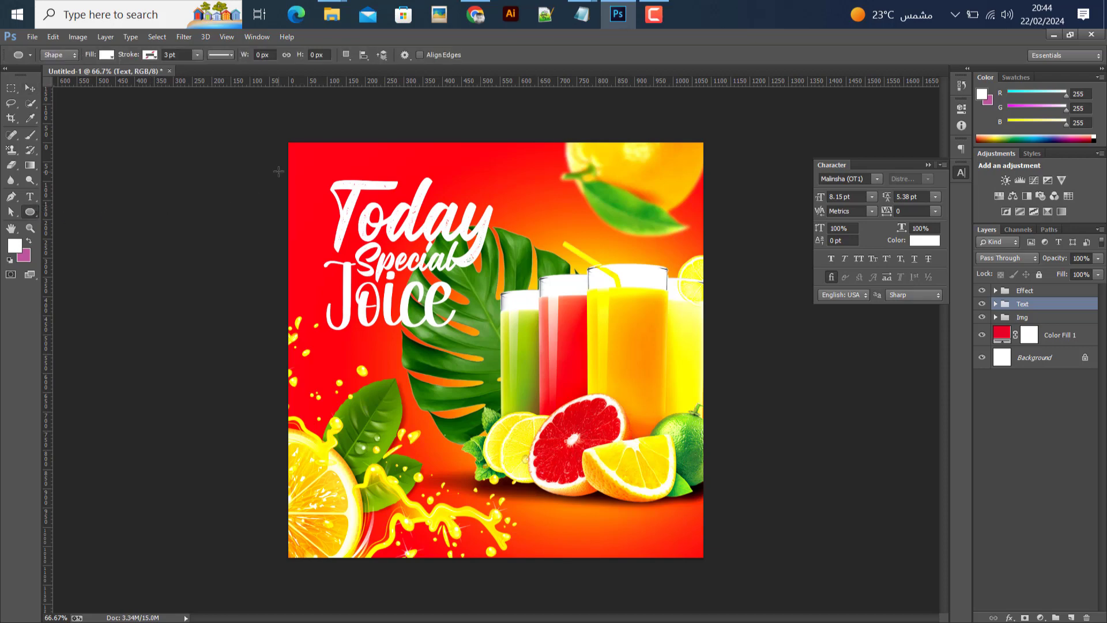
drag(298, 153, 507, 365)
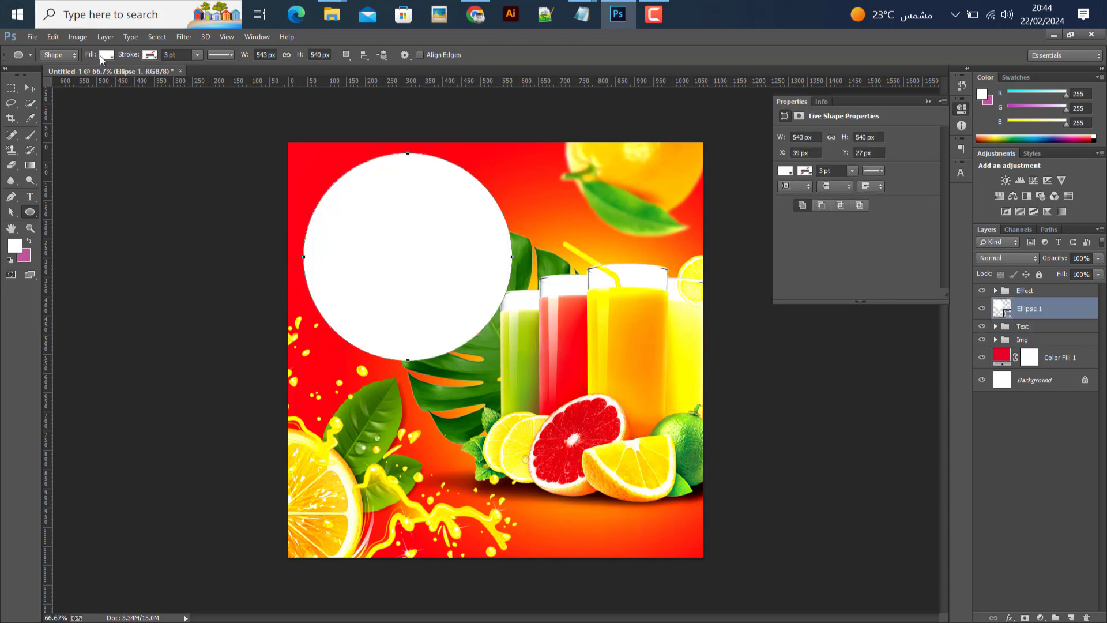
click(102, 56)
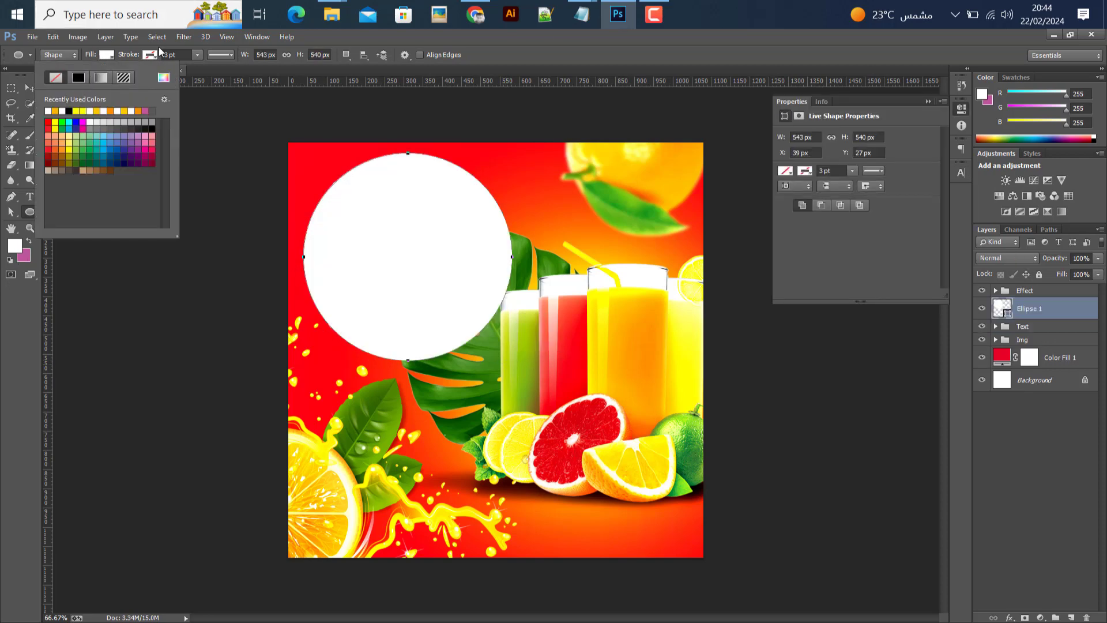
click(150, 54)
click(119, 78)
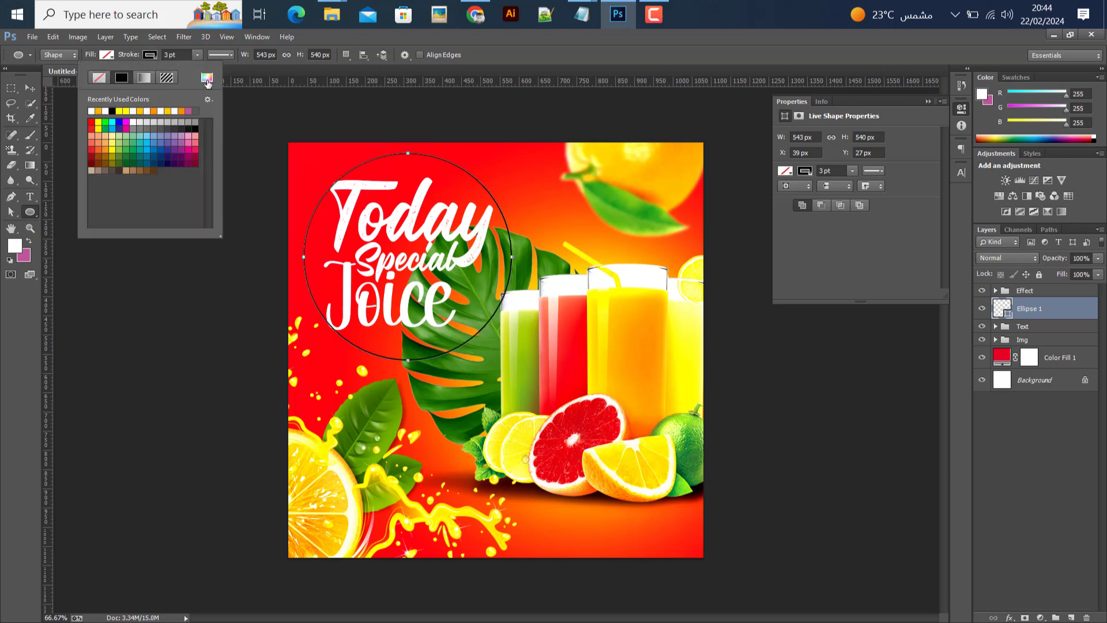
click(207, 81)
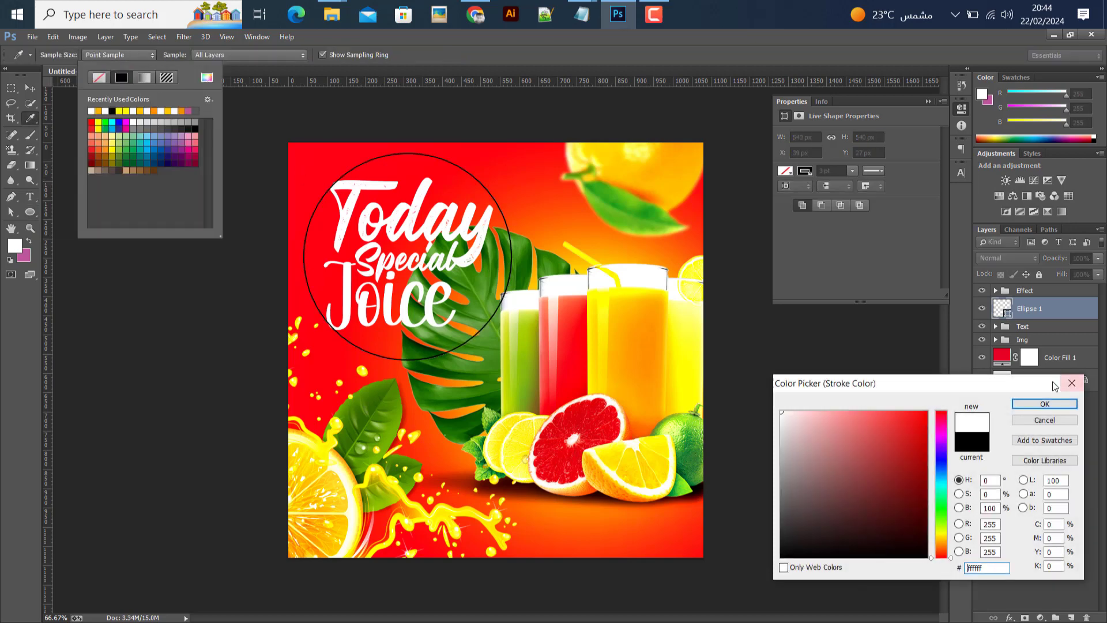
click(1043, 419)
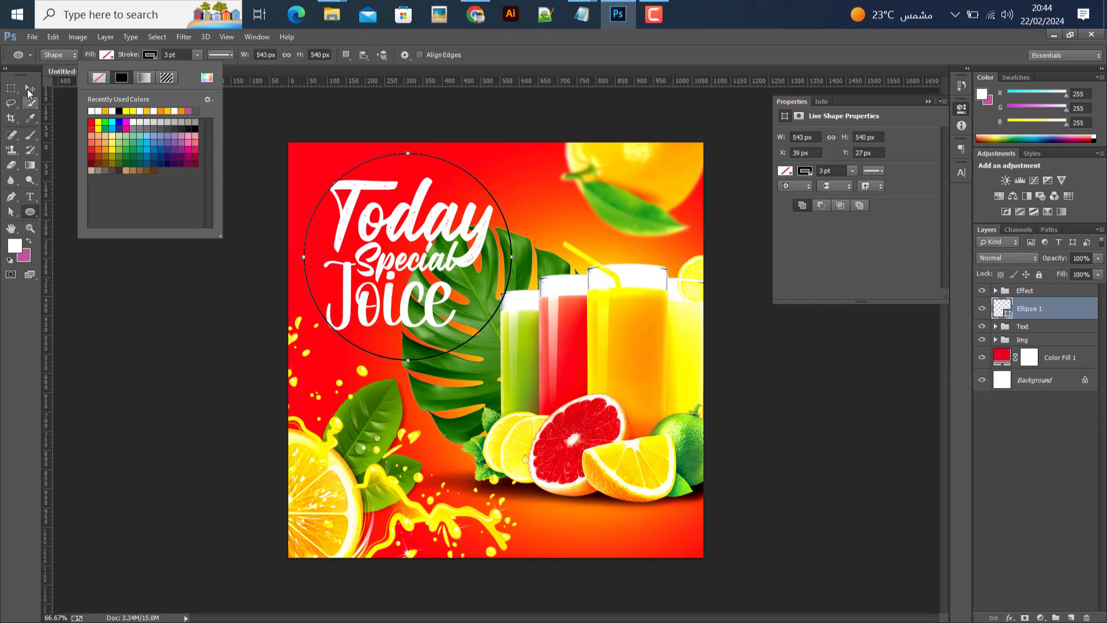
click(26, 89)
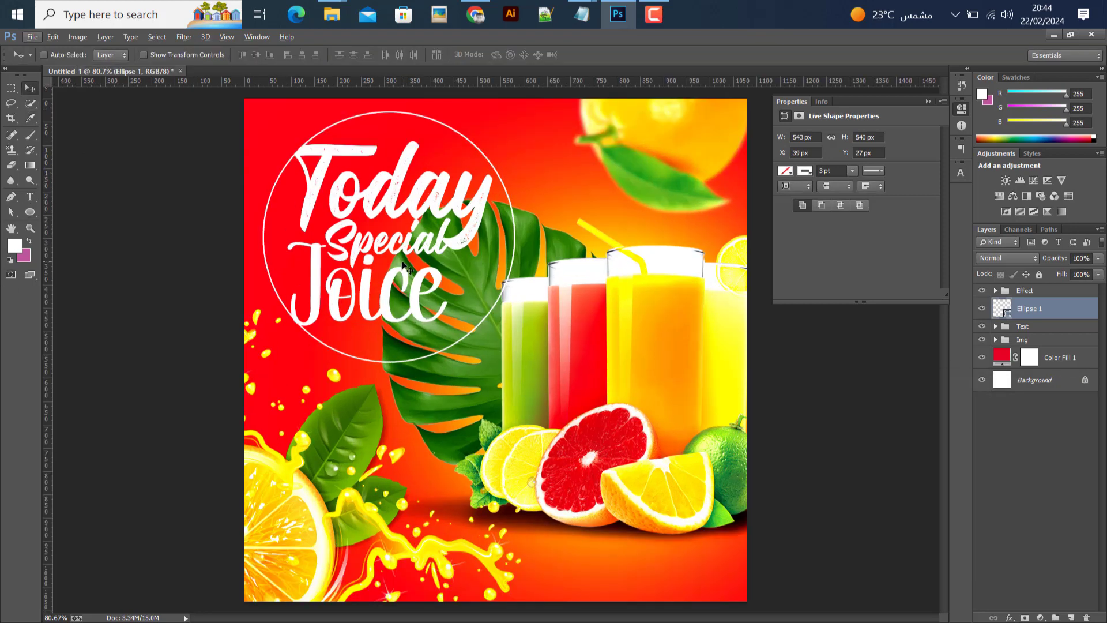
Move the circle up and left and set its stroke width to 4 pt.
drag(405, 264, 394, 231)
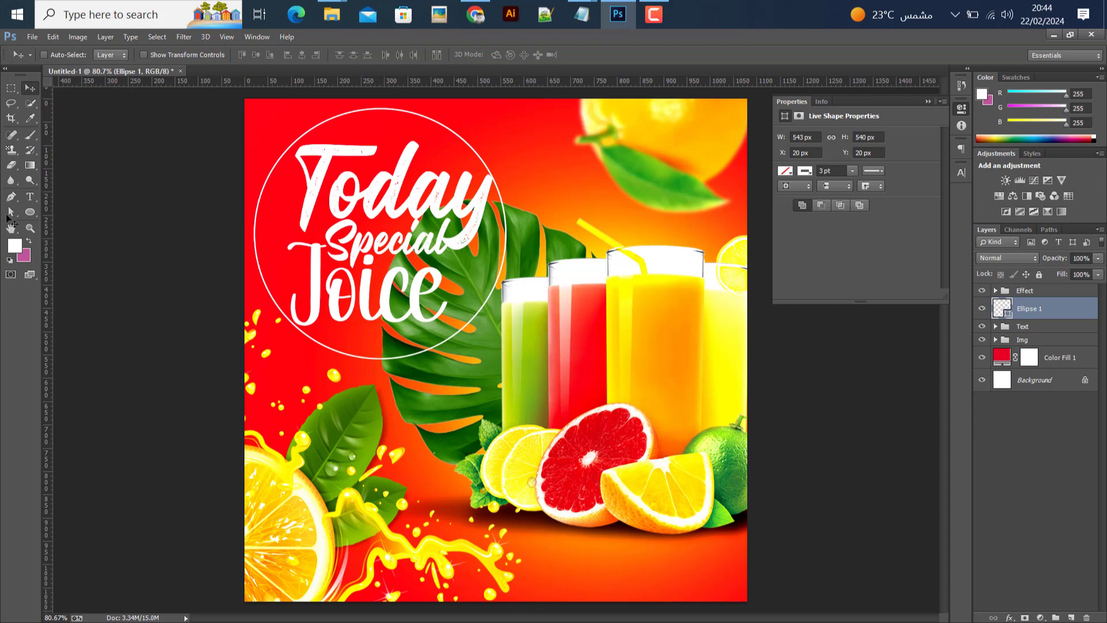
click(30, 211)
click(158, 56)
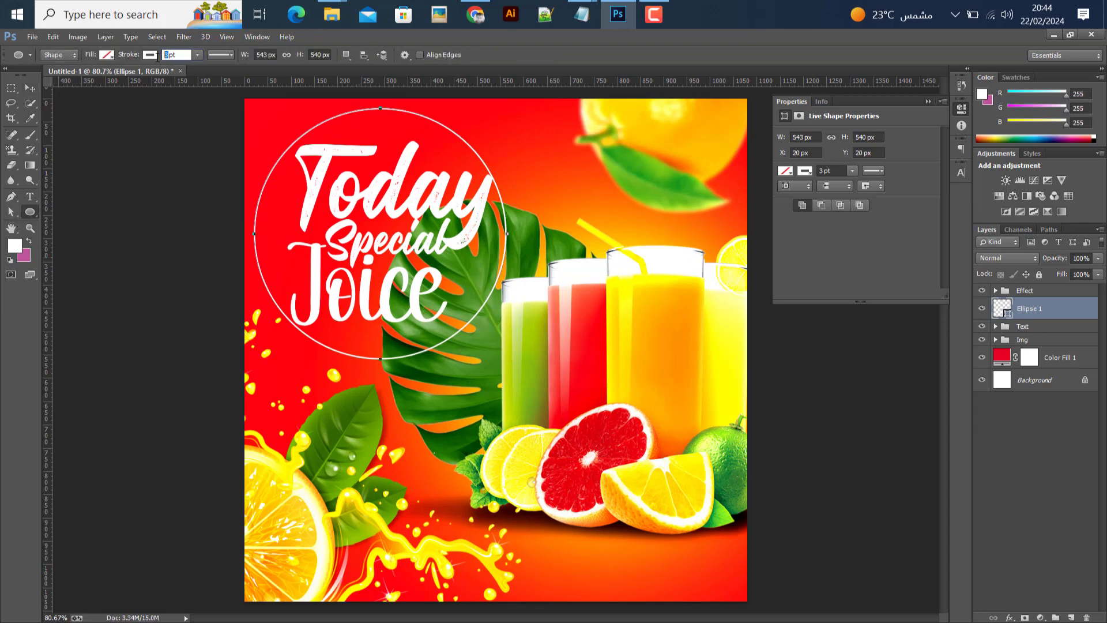
text(4)
key(Return)
Add an anchor point on the circle's right edge.
click(12, 196)
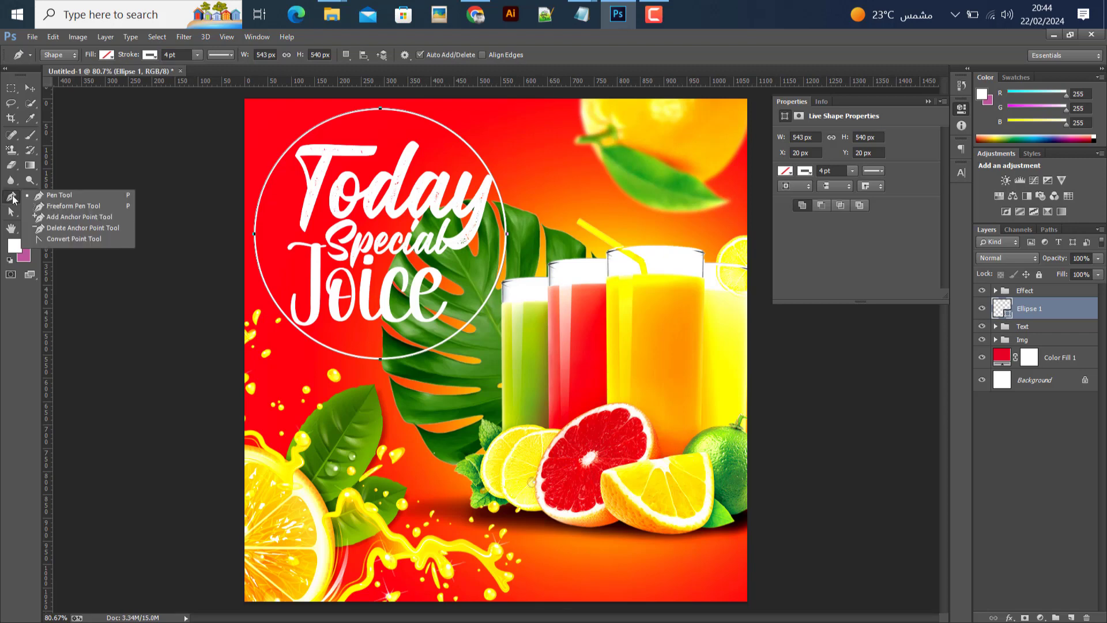
click(79, 217)
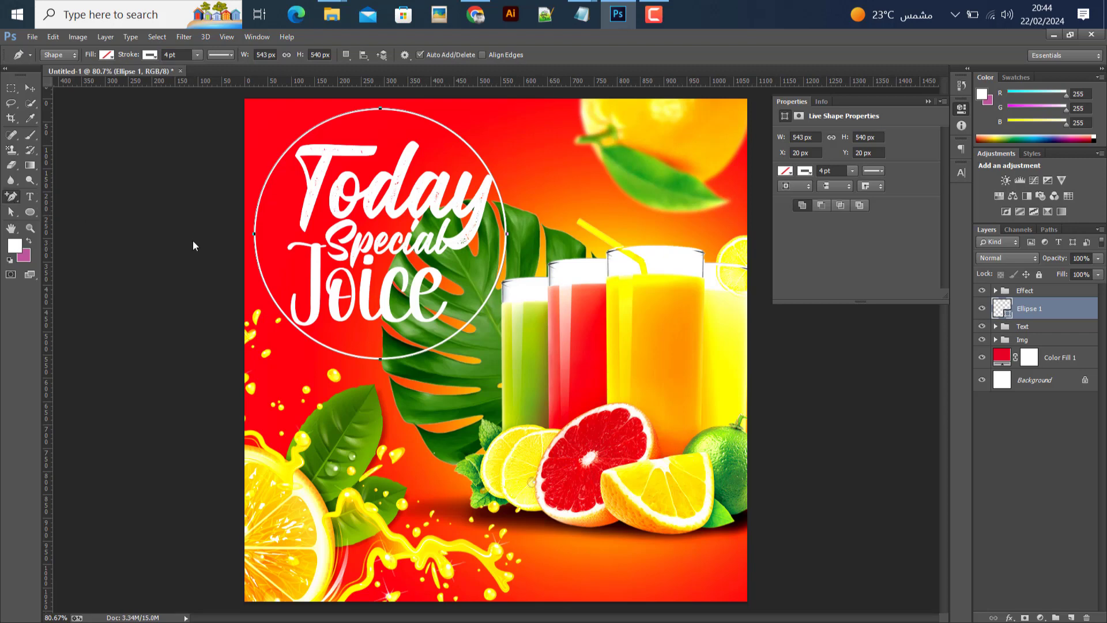
click(500, 272)
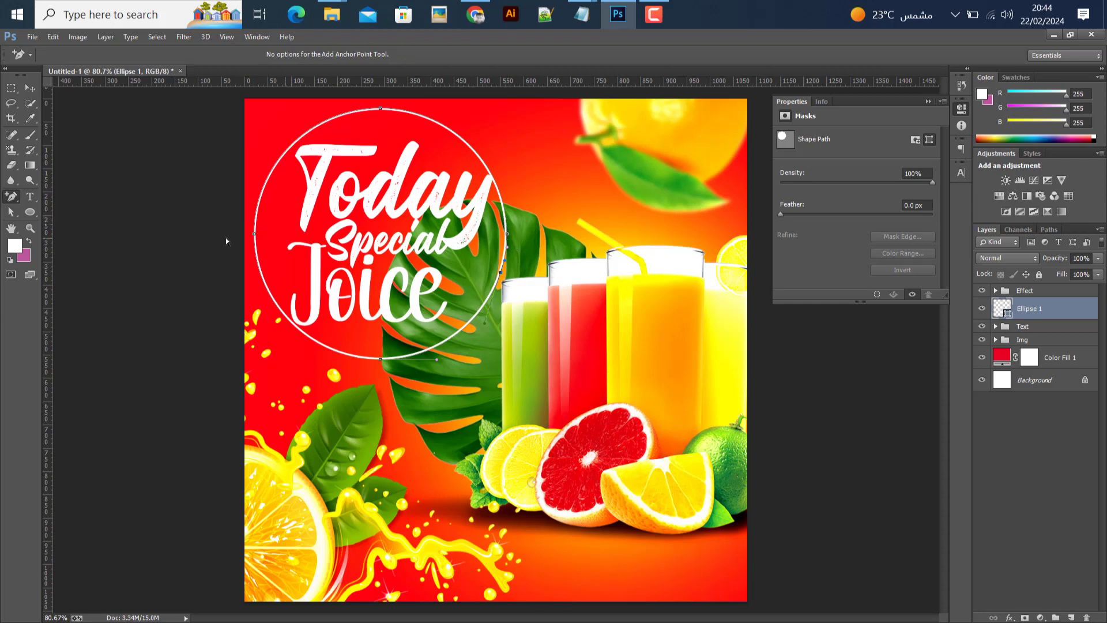
Select the right-side anchor and drag it and its upper handle to bend the lower-right arc.
click(11, 211)
click(481, 249)
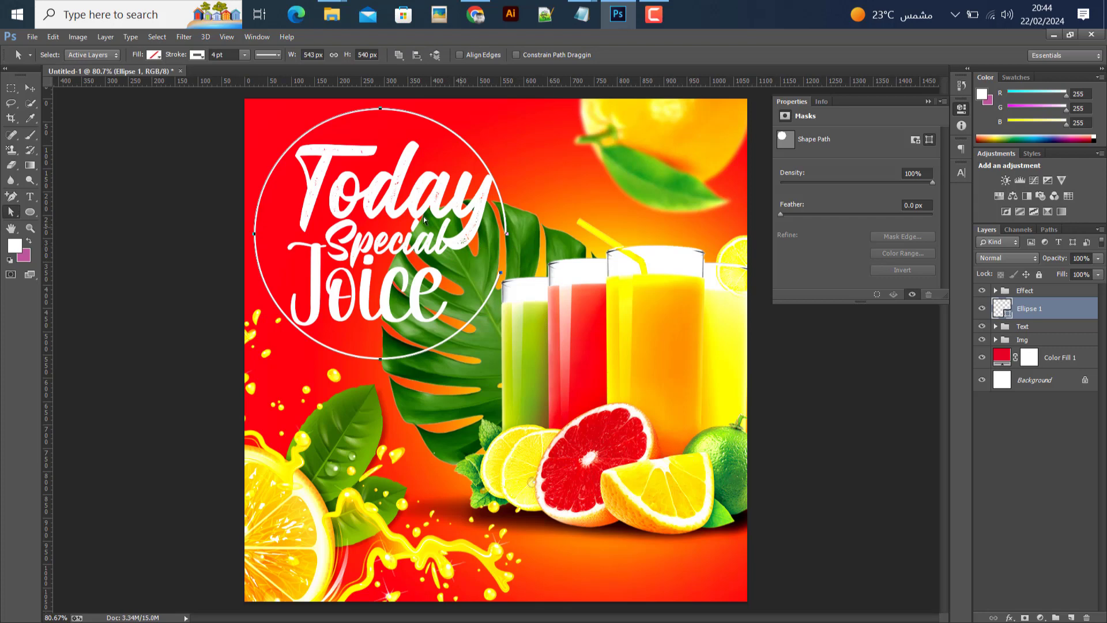
click(10, 216)
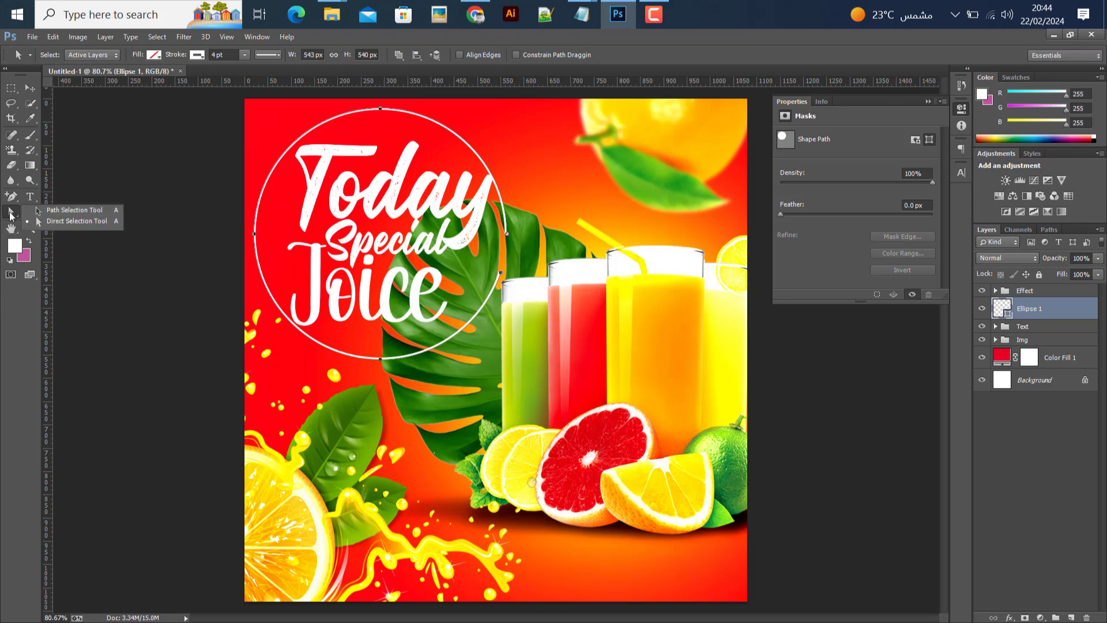
click(58, 224)
scroll(473, 289, up, 2)
scroll(473, 289, up, 1)
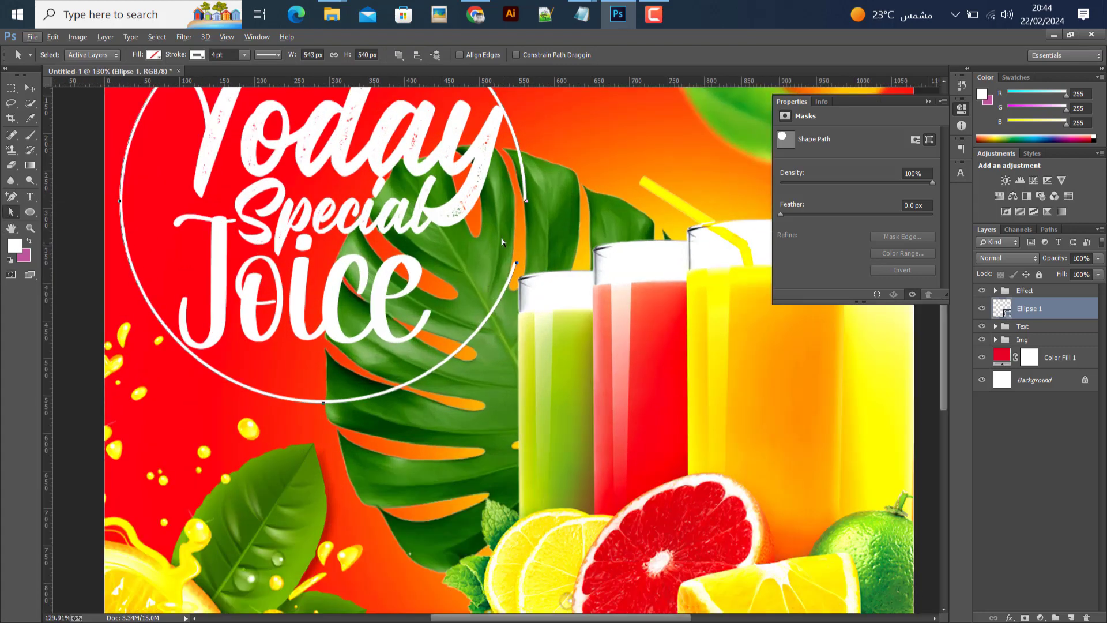
click(518, 265)
drag(515, 260, 517, 211)
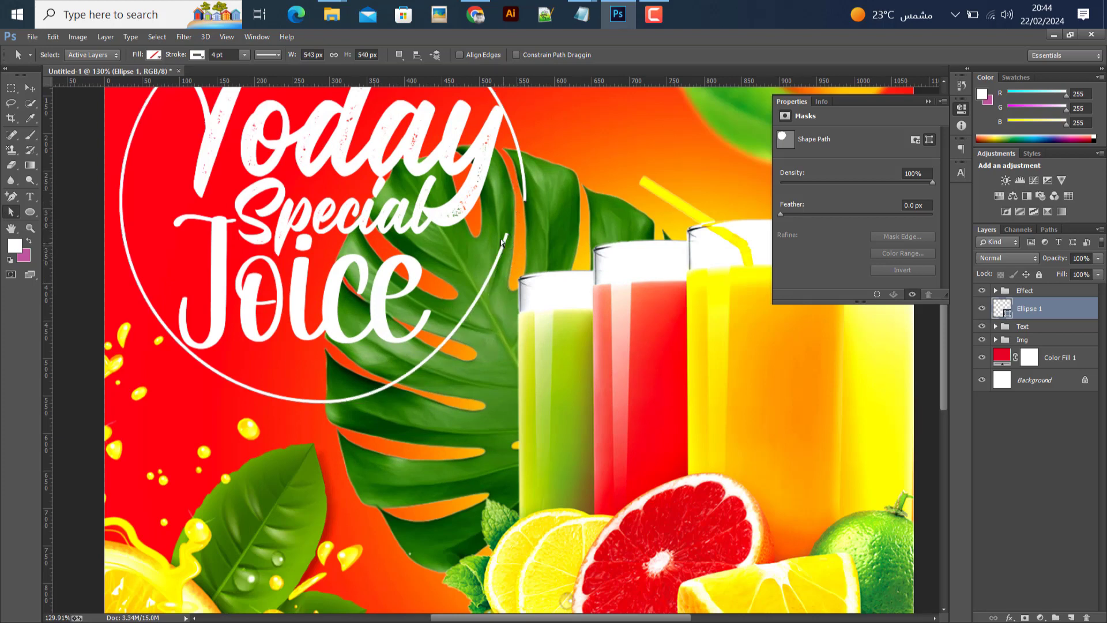
click(520, 225)
click(509, 234)
drag(514, 213, 521, 125)
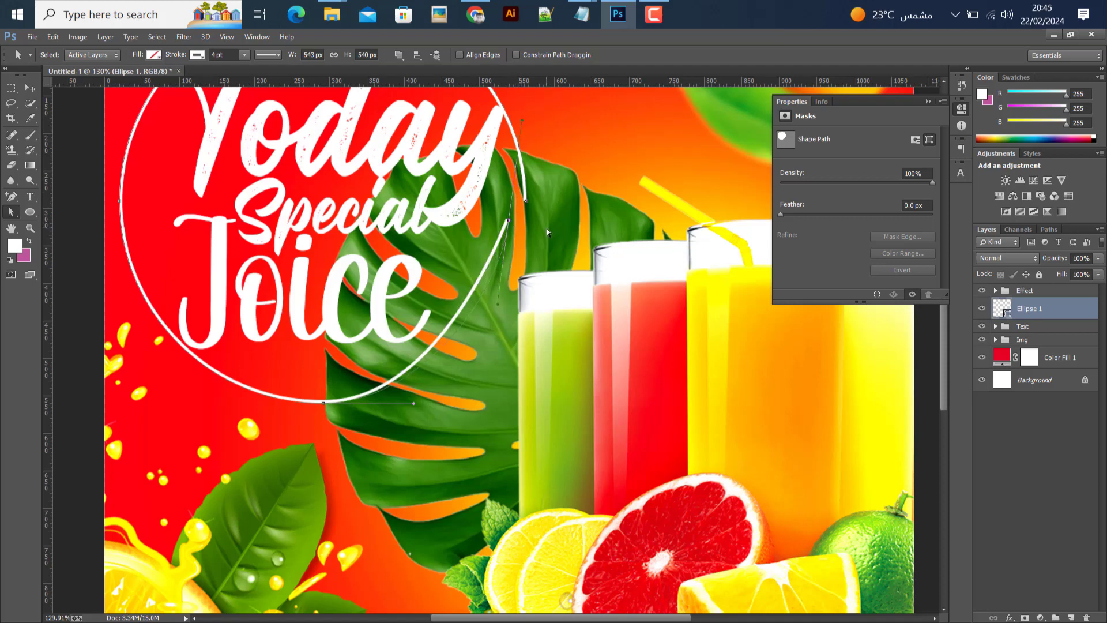
Drag the right anchor further down and pull its curve handles up and right.
scroll(547, 230, up, 3)
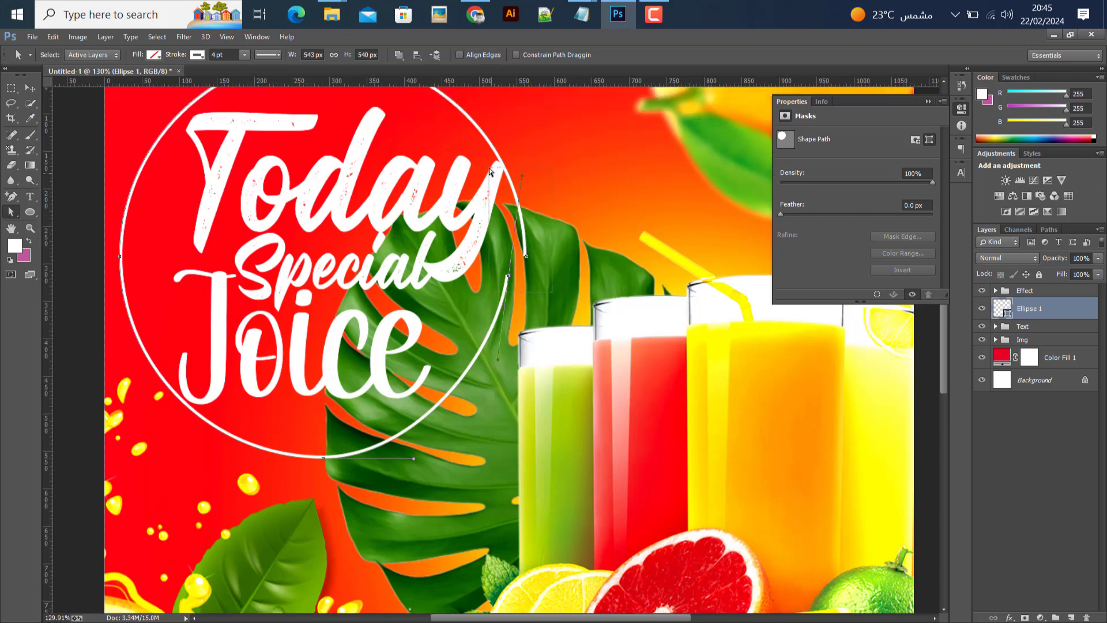
click(545, 261)
drag(525, 262, 522, 290)
scroll(522, 282, up, 3)
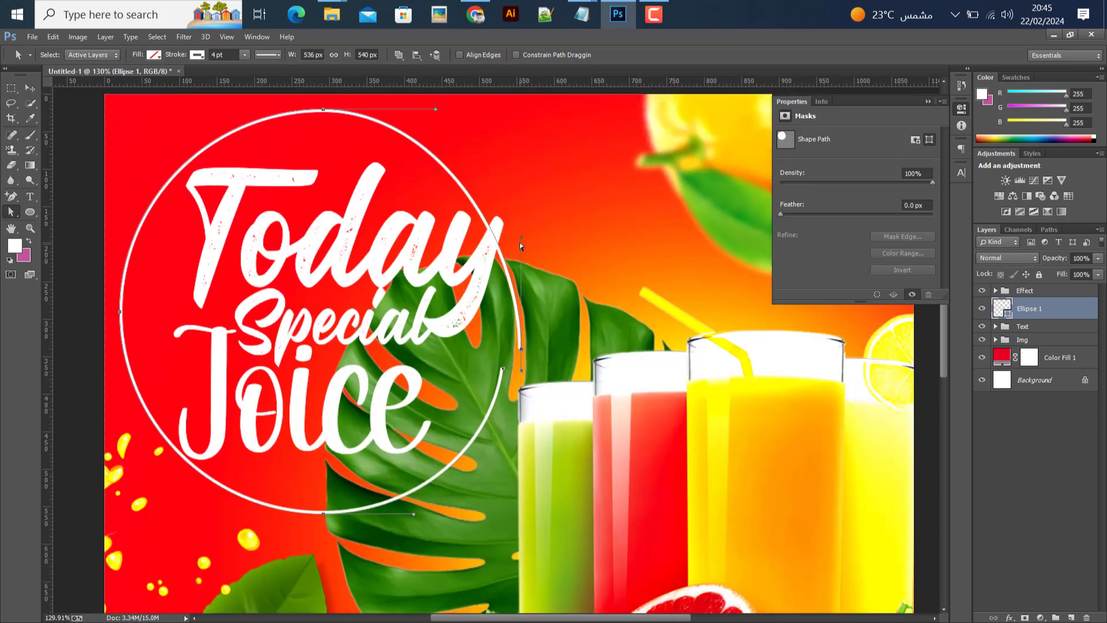
mouse_move(521, 234)
mouse_down()
mouse_move(565, 223)
mouse_move(570, 200)
mouse_move(561, 201)
mouse_up()
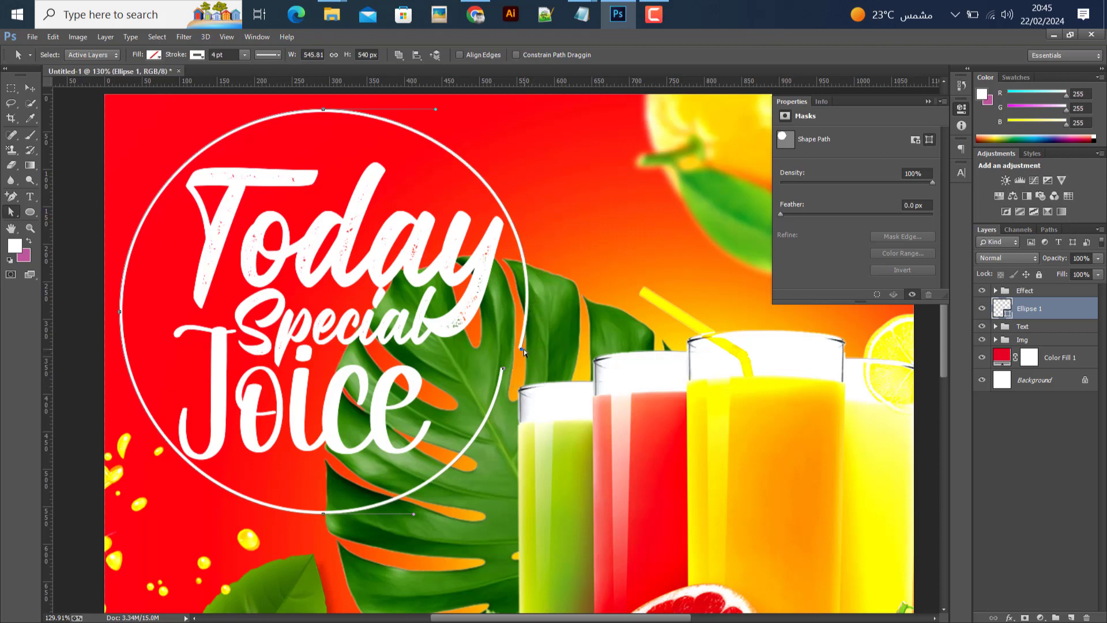
mouse_move(522, 349)
mouse_down()
mouse_move(517, 389)
mouse_move(519, 349)
mouse_up()
click(530, 348)
click(522, 349)
drag(521, 350, 520, 397)
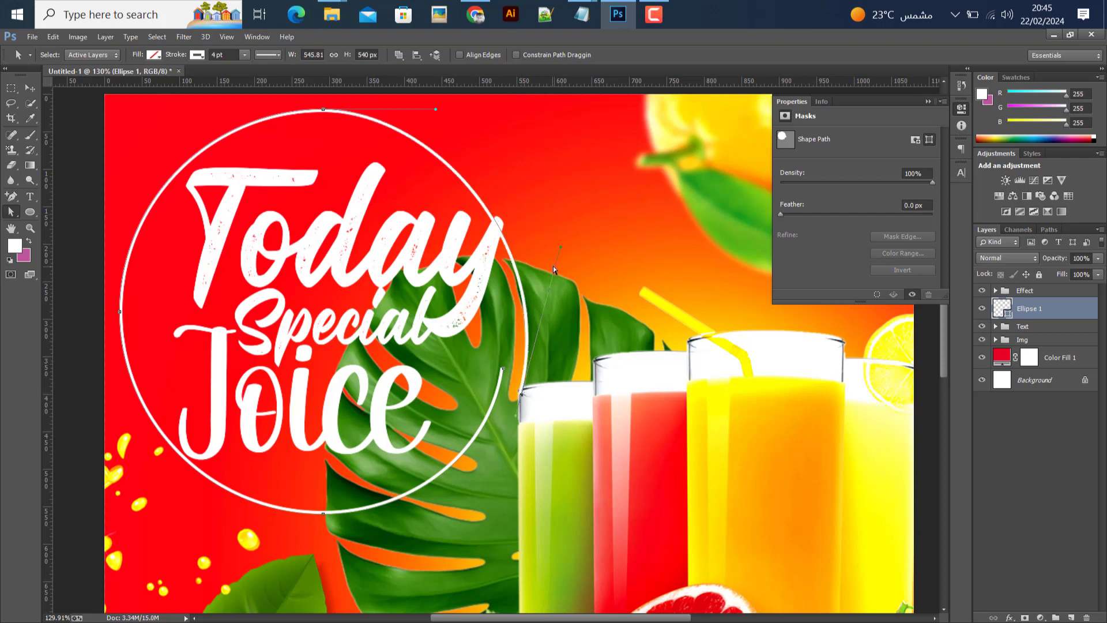
drag(561, 245, 591, 192)
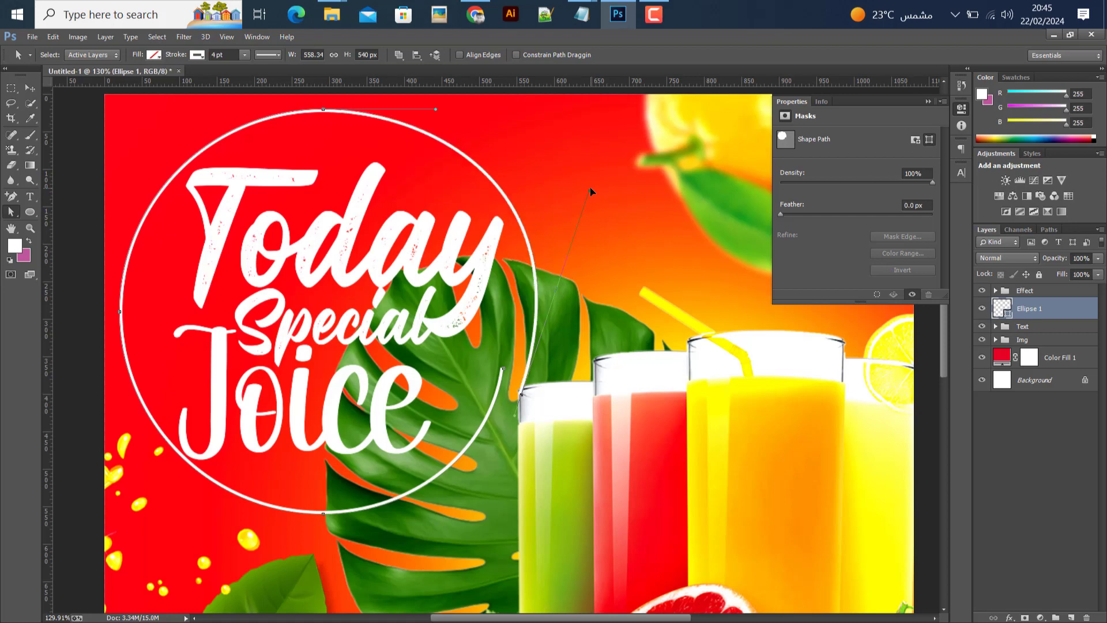
click(30, 88)
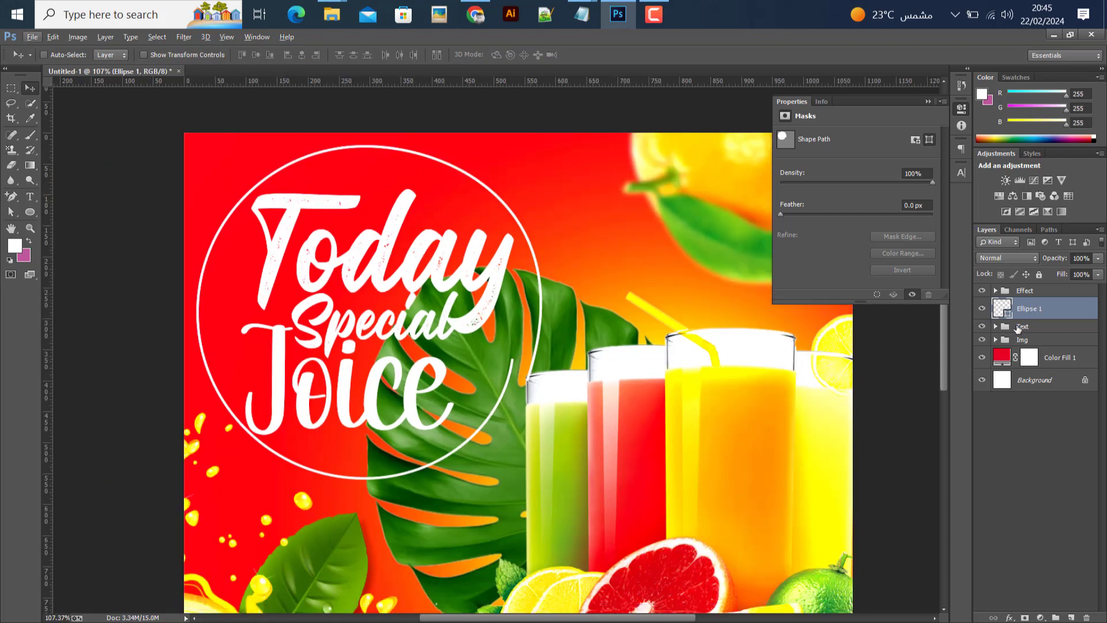
Rotate the circle by -60°, shift it left and down, and enlarge it slightly.
key(ctrl+t)
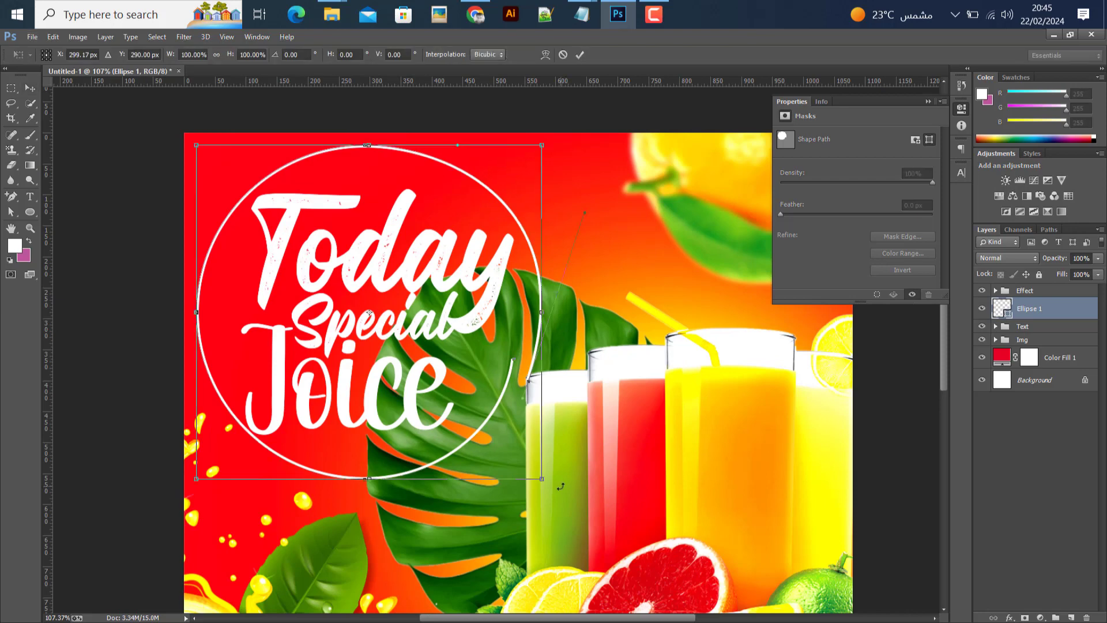
drag(565, 435, 580, 265)
mouse_move(517, 301)
mouse_down()
mouse_move(516, 278)
mouse_move(508, 305)
mouse_up()
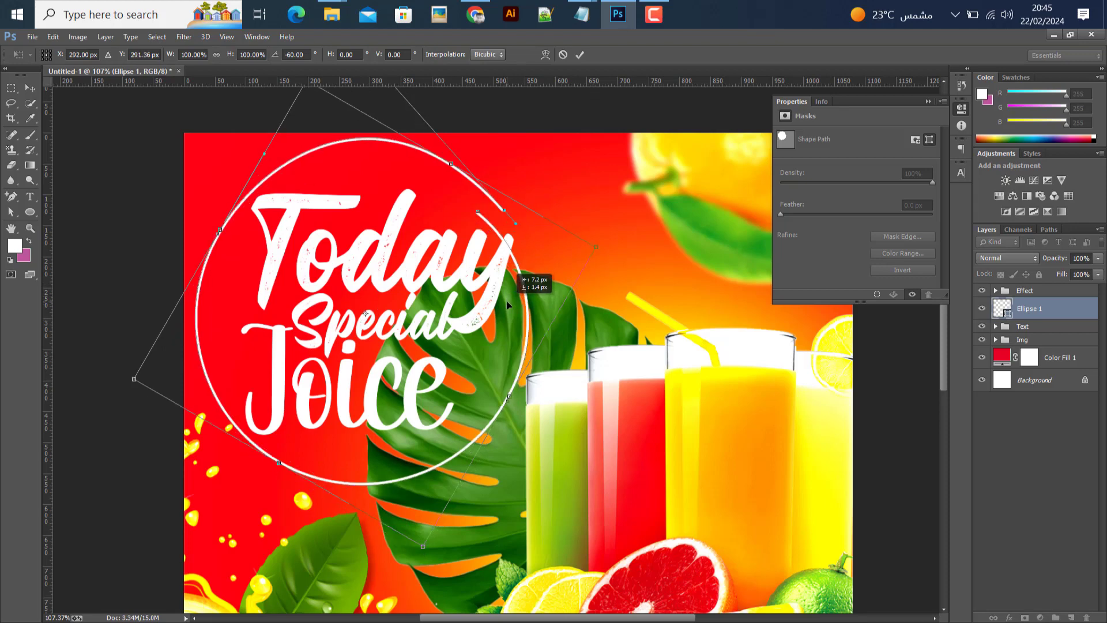
drag(596, 248, 588, 194)
click(579, 55)
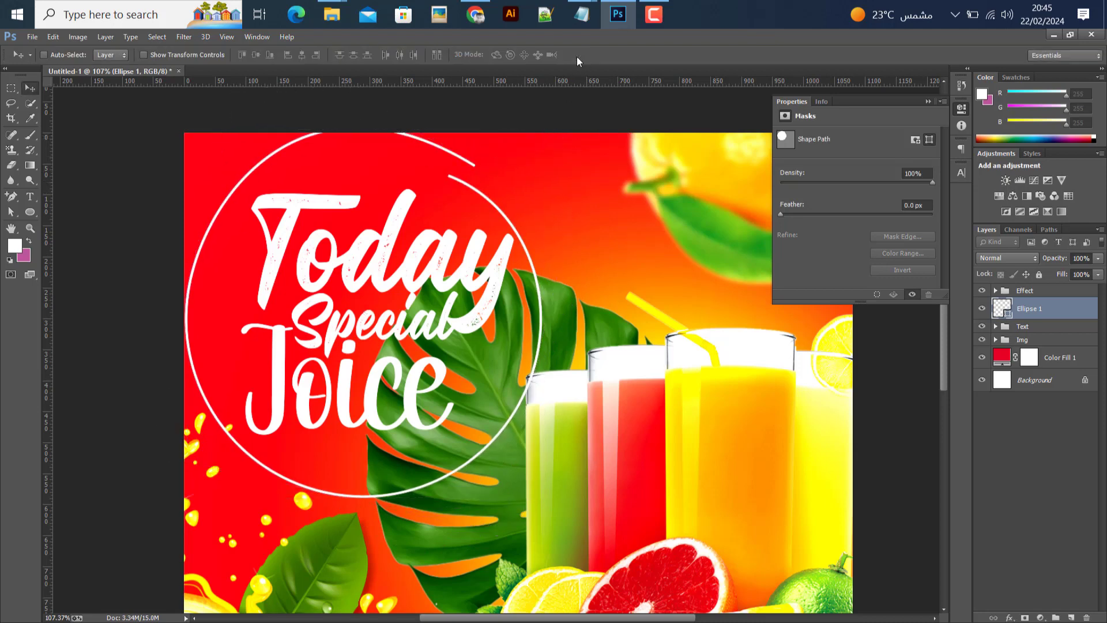
Move Ellipse 1 into the Text group and shrink the whole group slightly.
click(995, 326)
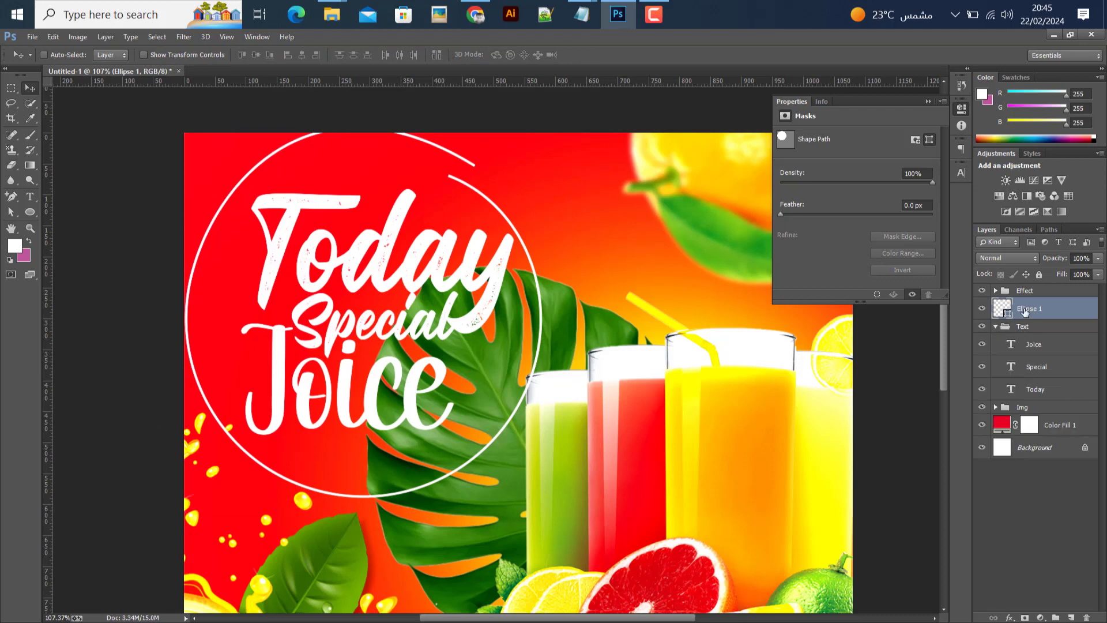
drag(1002, 308, 1008, 320)
click(996, 304)
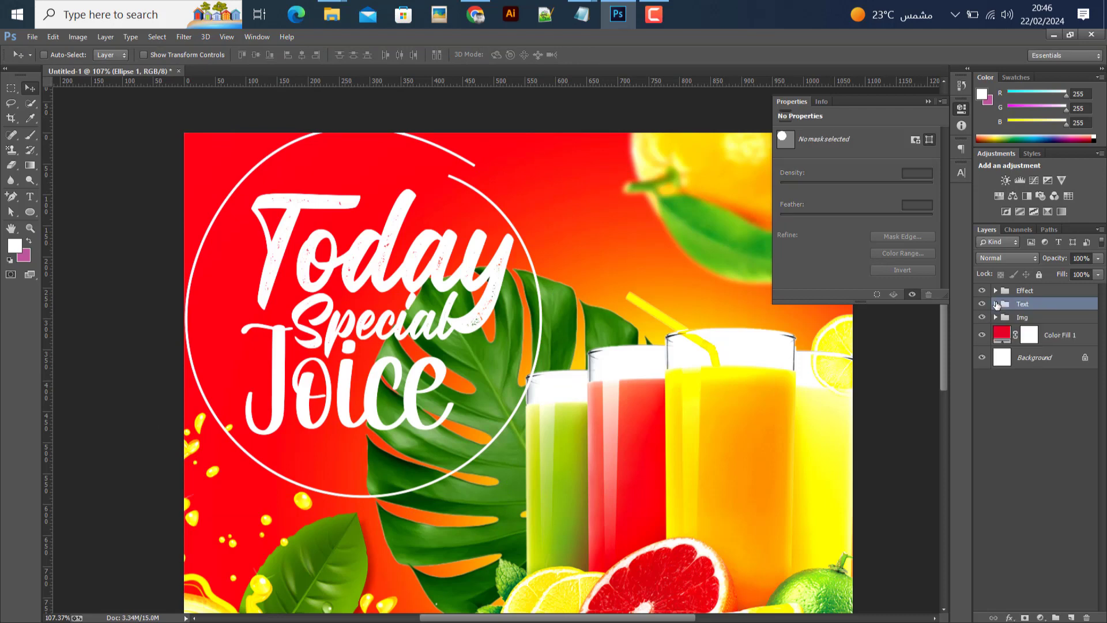
key(ctrl+t)
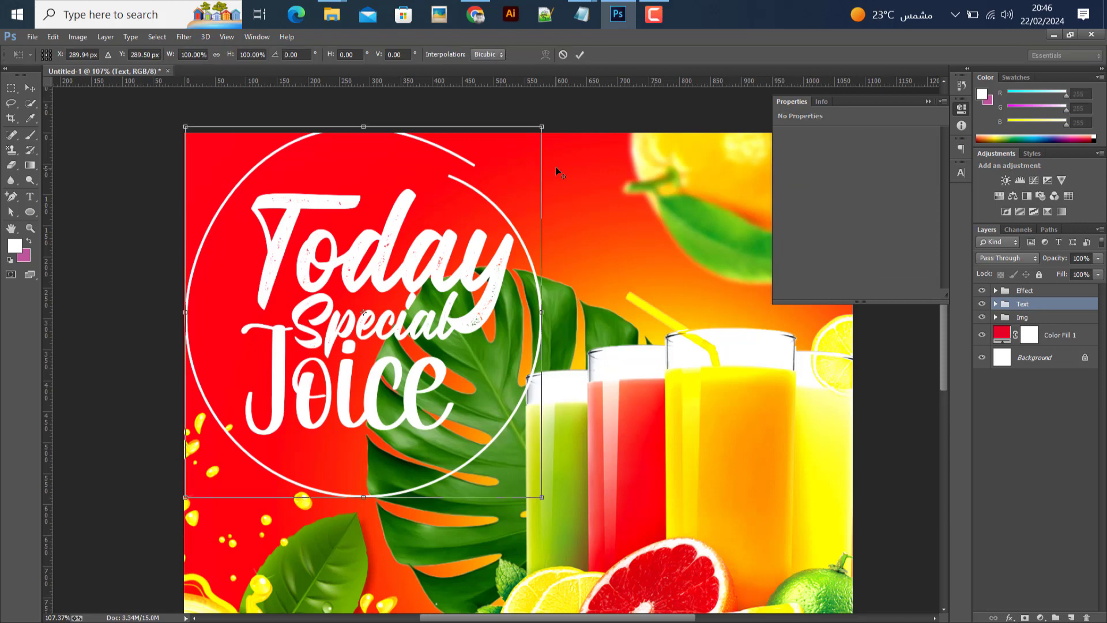
drag(542, 125, 527, 144)
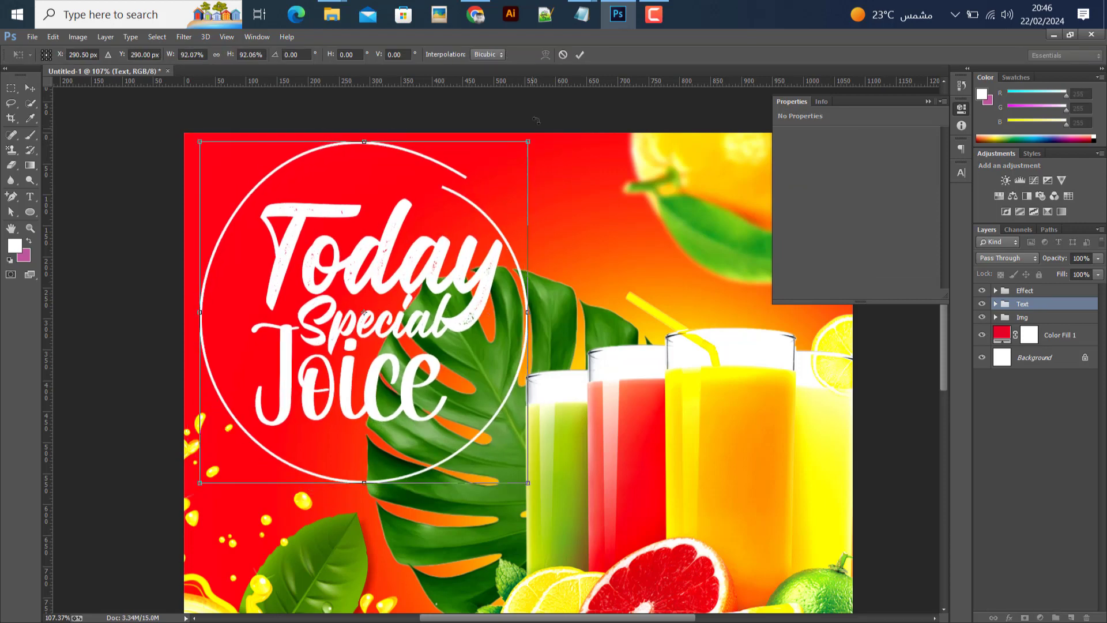
click(578, 56)
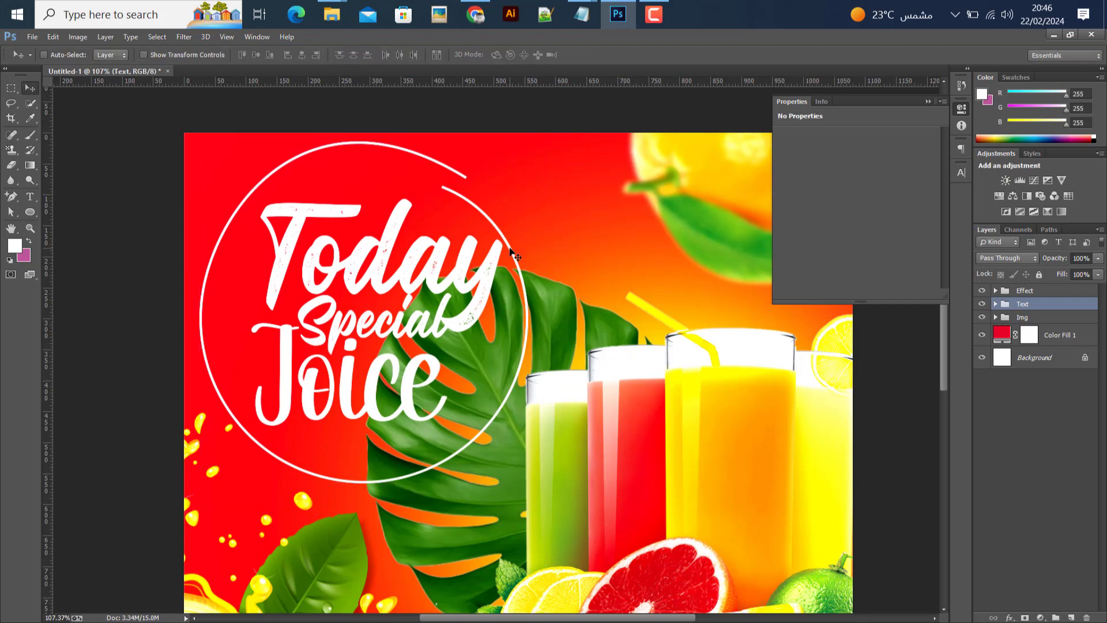
Rotate Ellipse 1 to 30° within the Text group, then select the group.
click(995, 304)
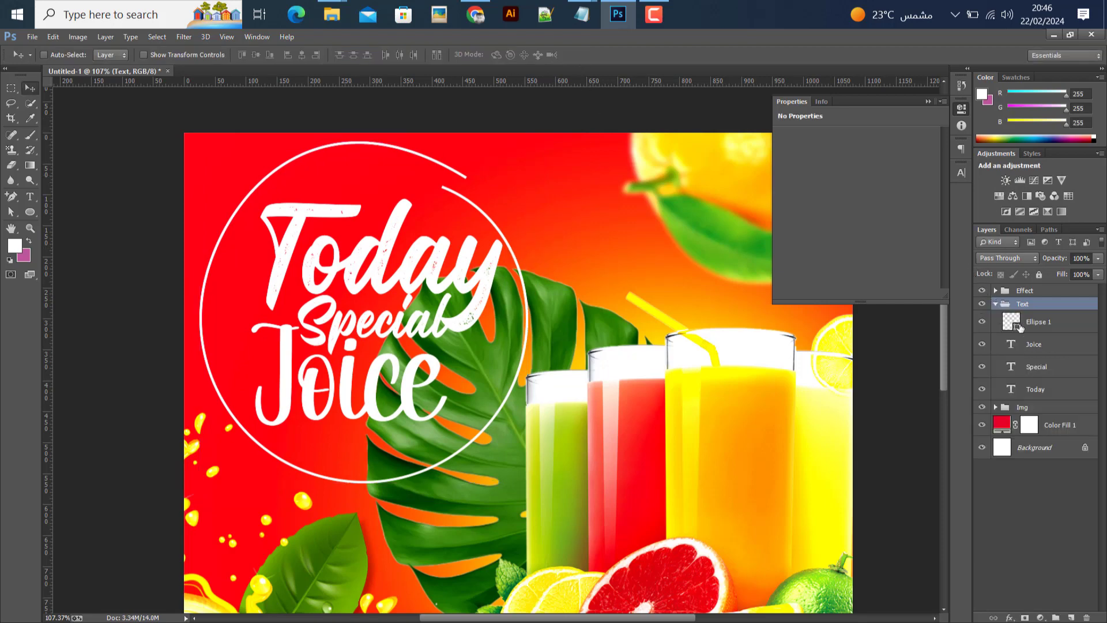
click(1031, 324)
key(ctrl+t)
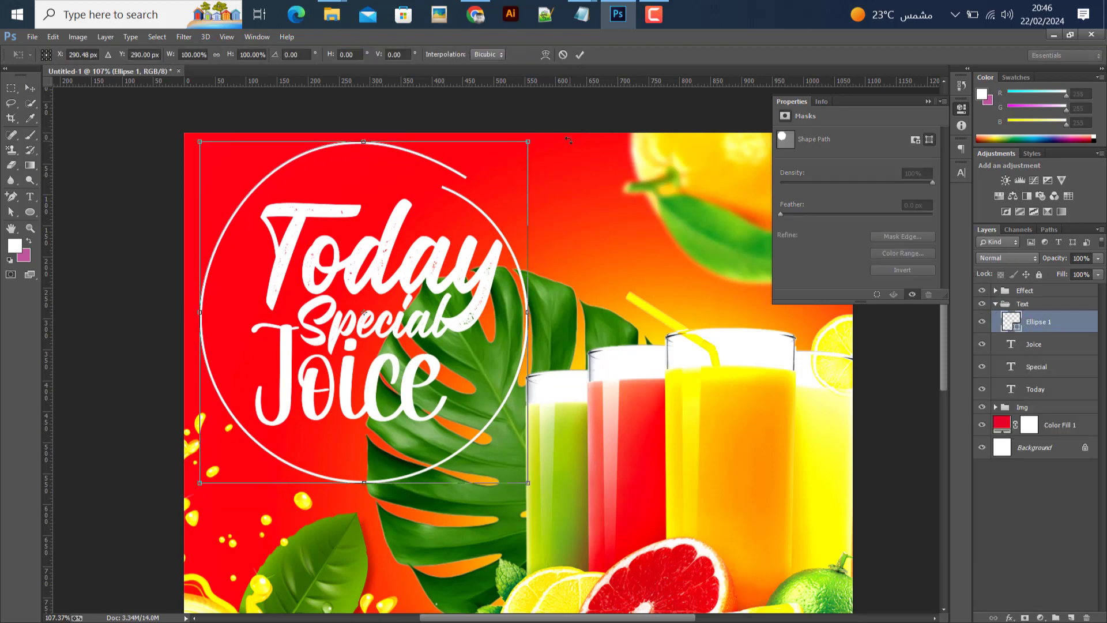
drag(580, 177, 629, 287)
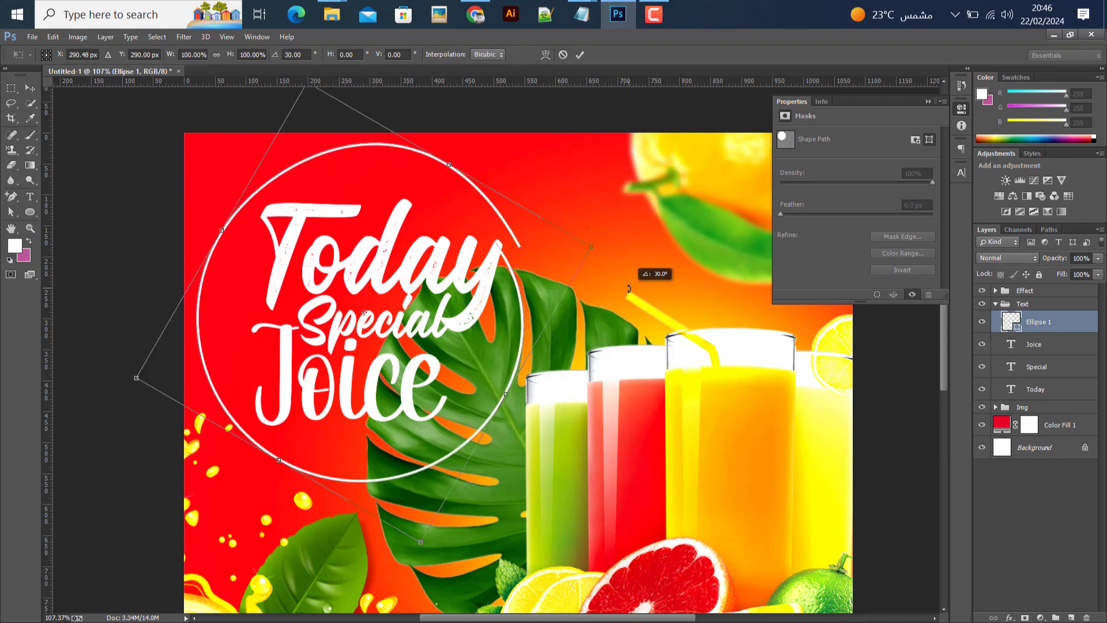
click(580, 55)
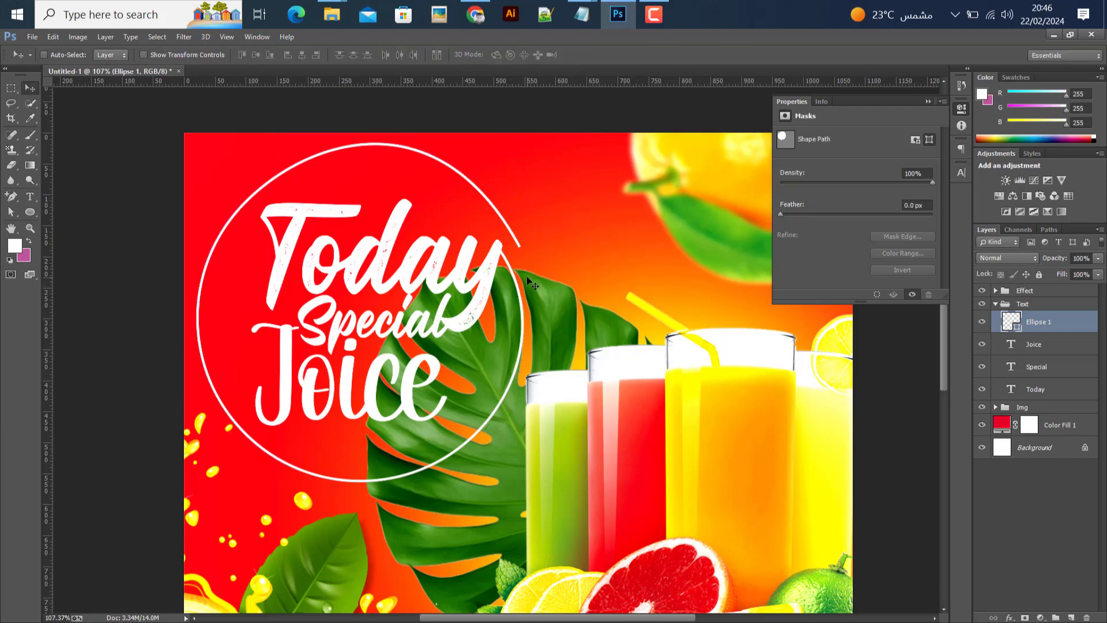
scroll(531, 264, up, 2)
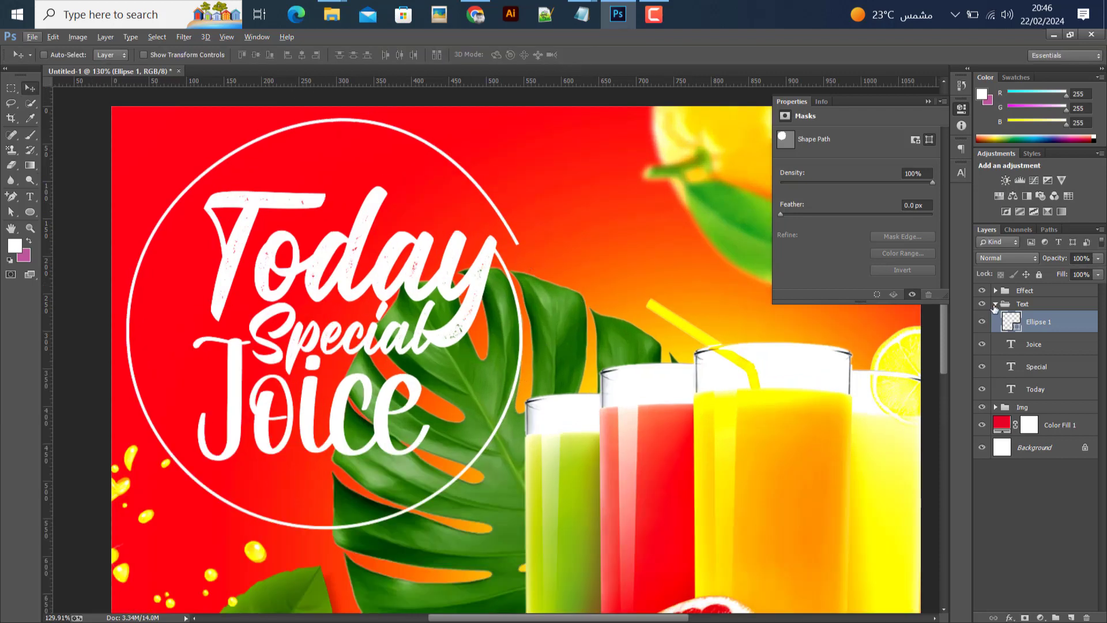
click(994, 305)
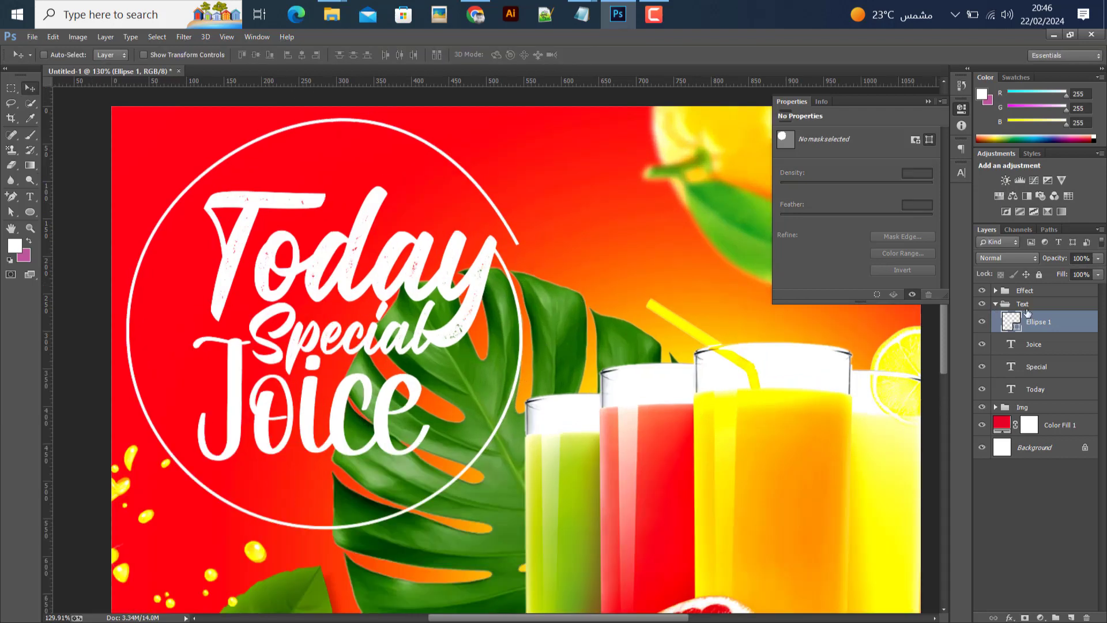
Add a Drop Shadow to the Text group in red sampled from the poster, Normal mode, size 0 px.
double_click(1087, 306)
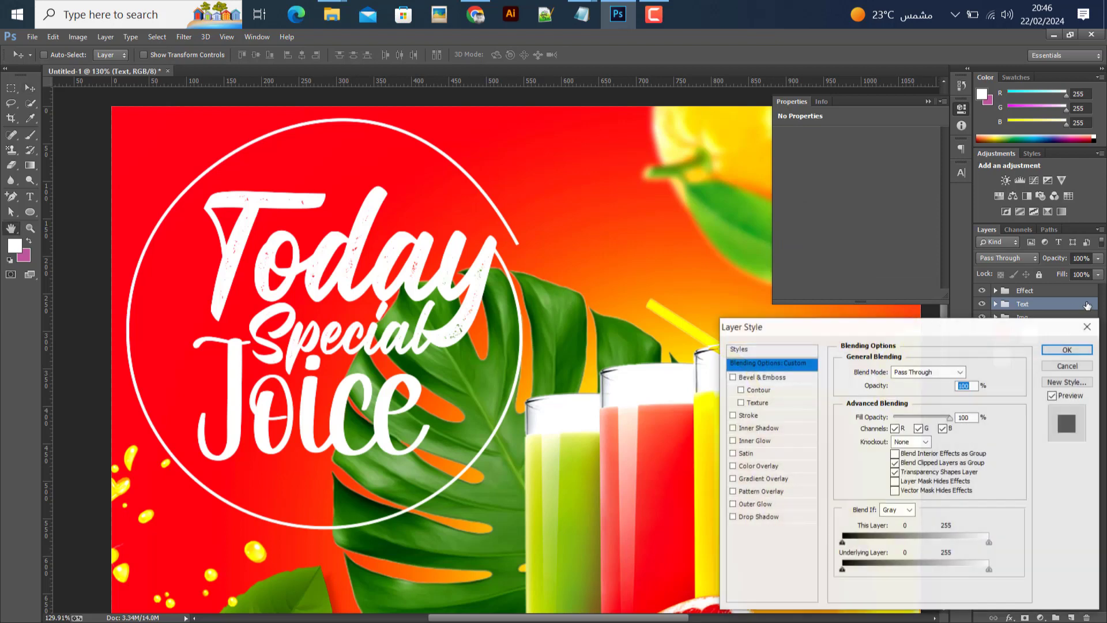
click(760, 518)
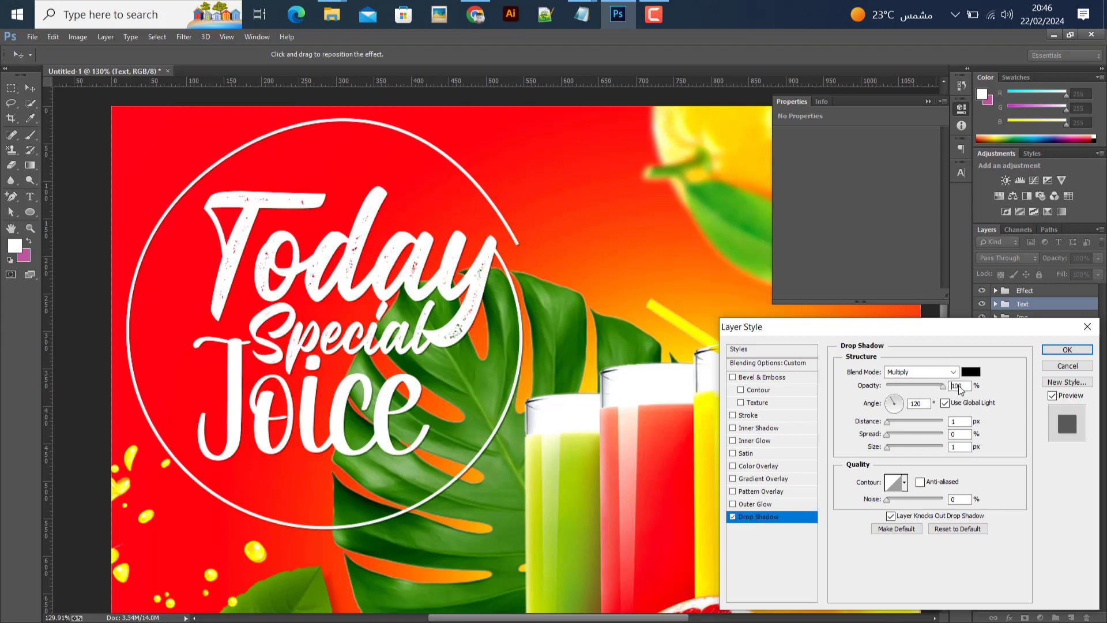
click(942, 385)
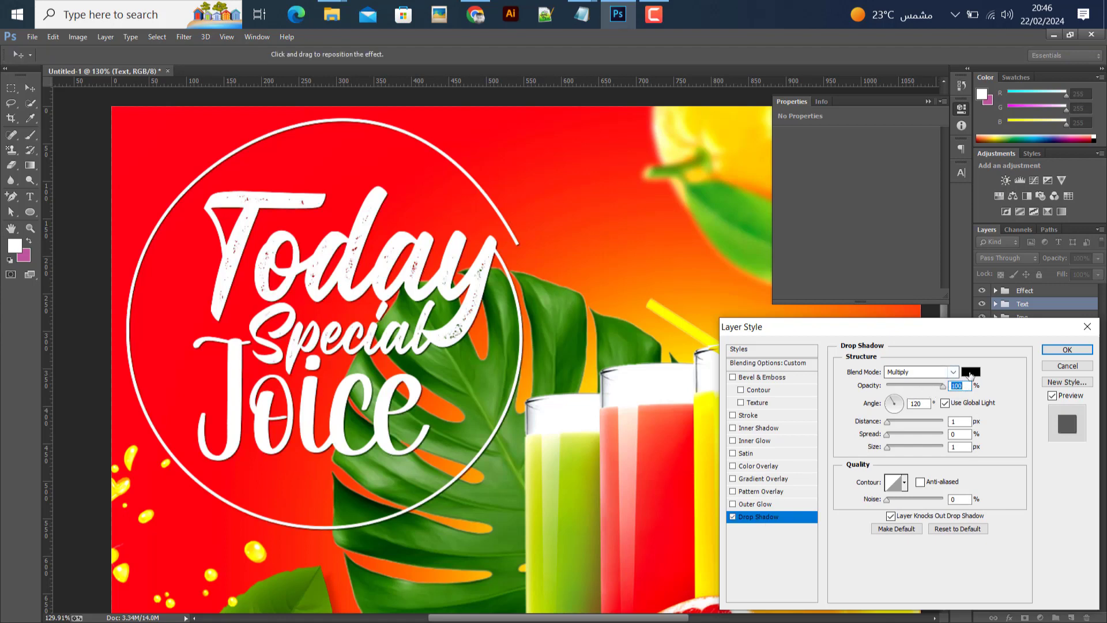
click(975, 373)
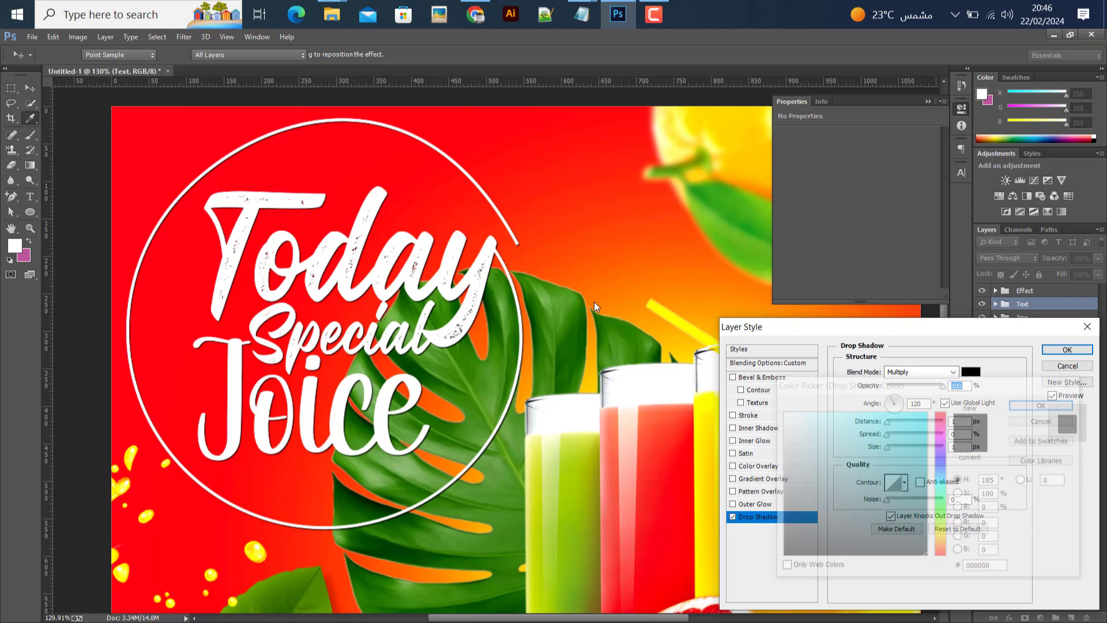
click(460, 117)
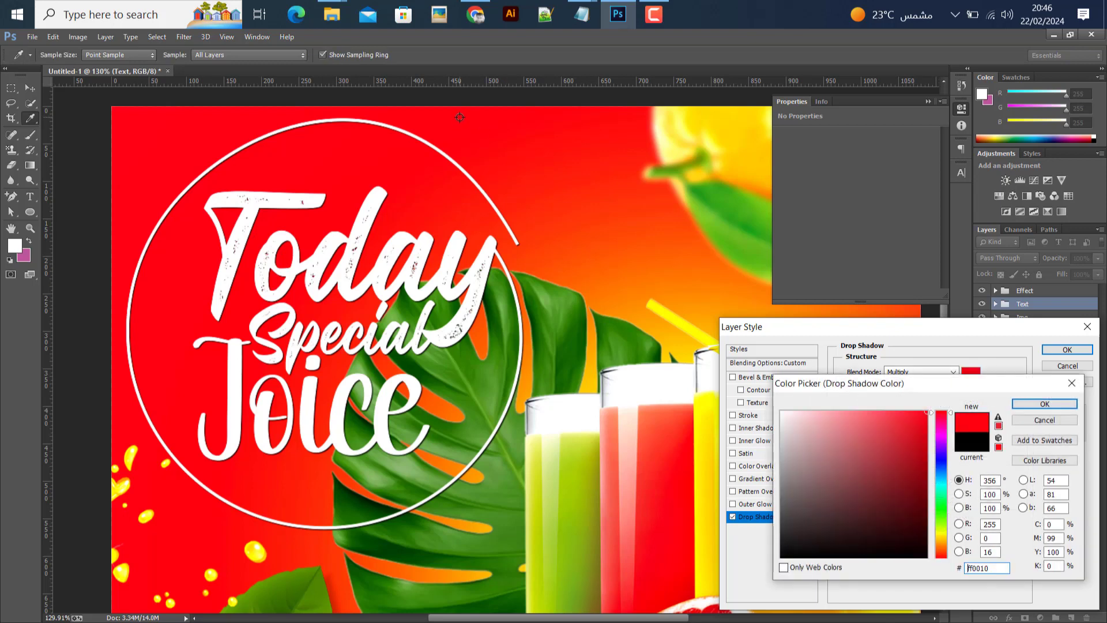
click(1044, 403)
click(954, 372)
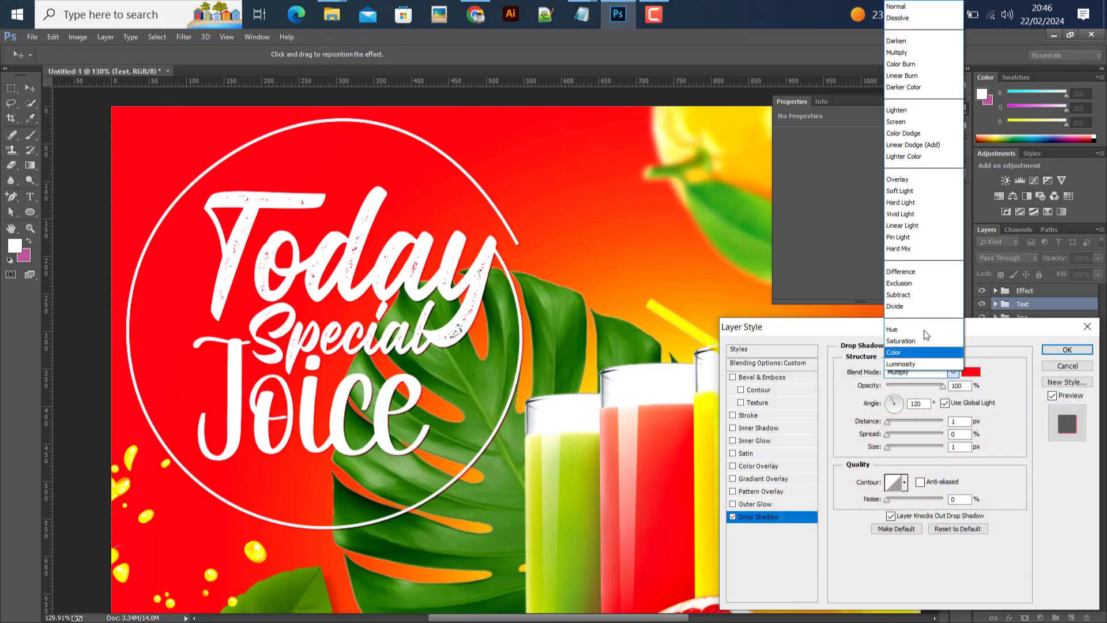
click(895, 8)
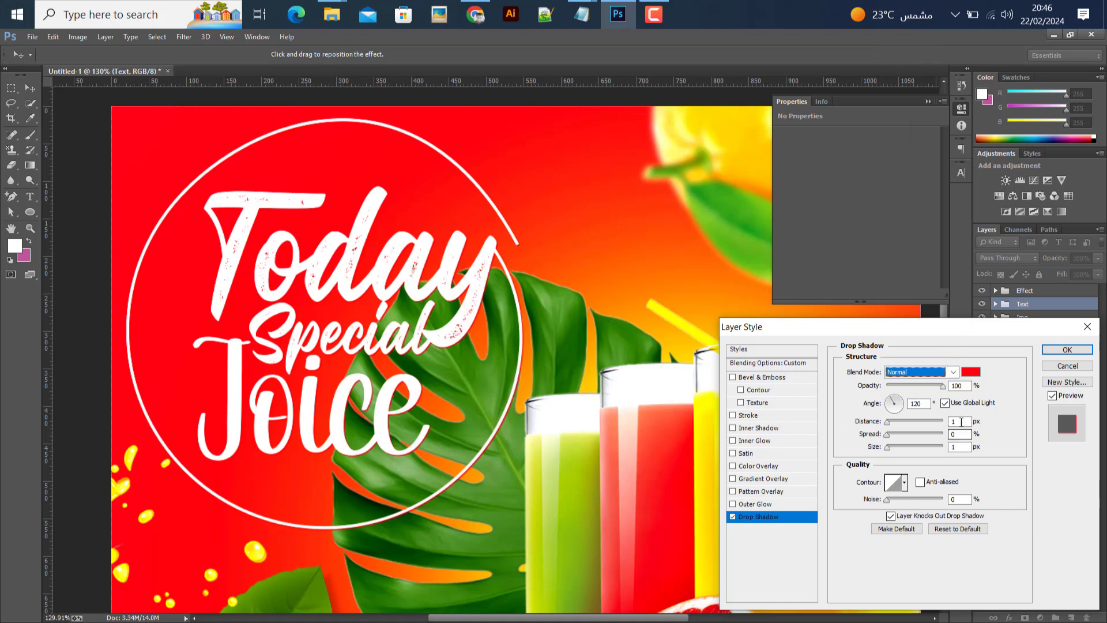
drag(890, 454, 890, 428)
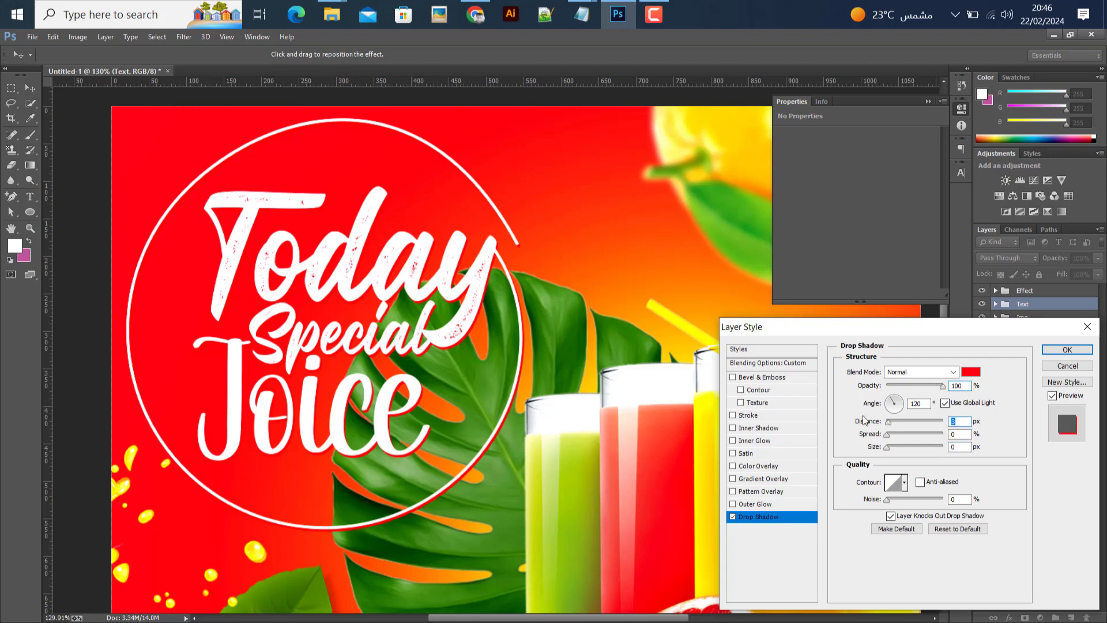
click(1066, 349)
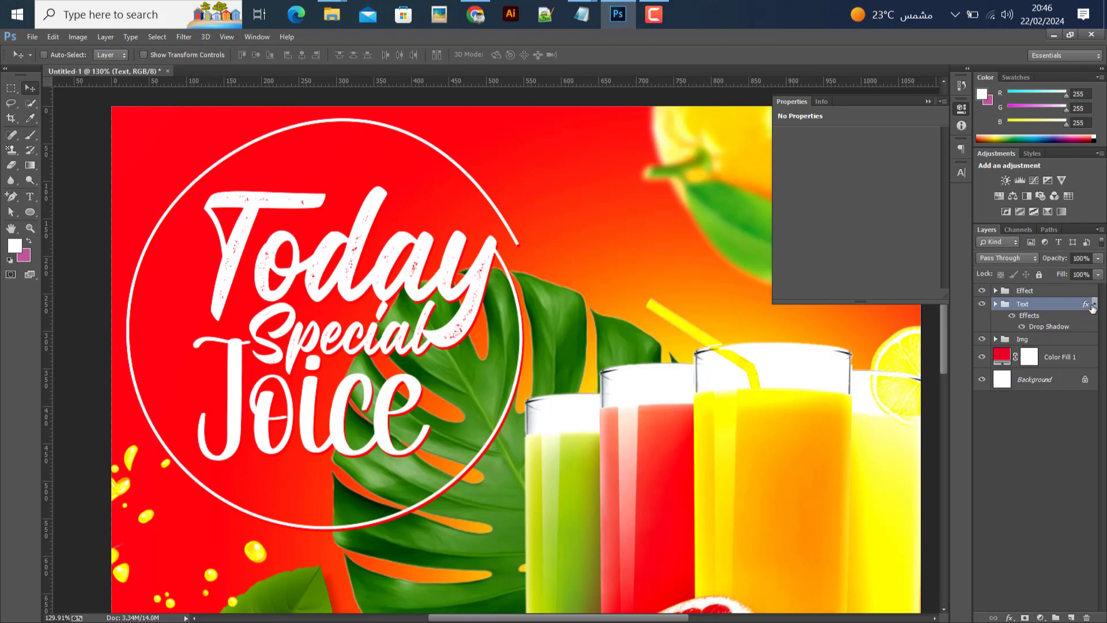
Scale the Text group to about 96%, tilt it -15°, and move it right and down.
click(1094, 310)
scroll(564, 394, down, 3)
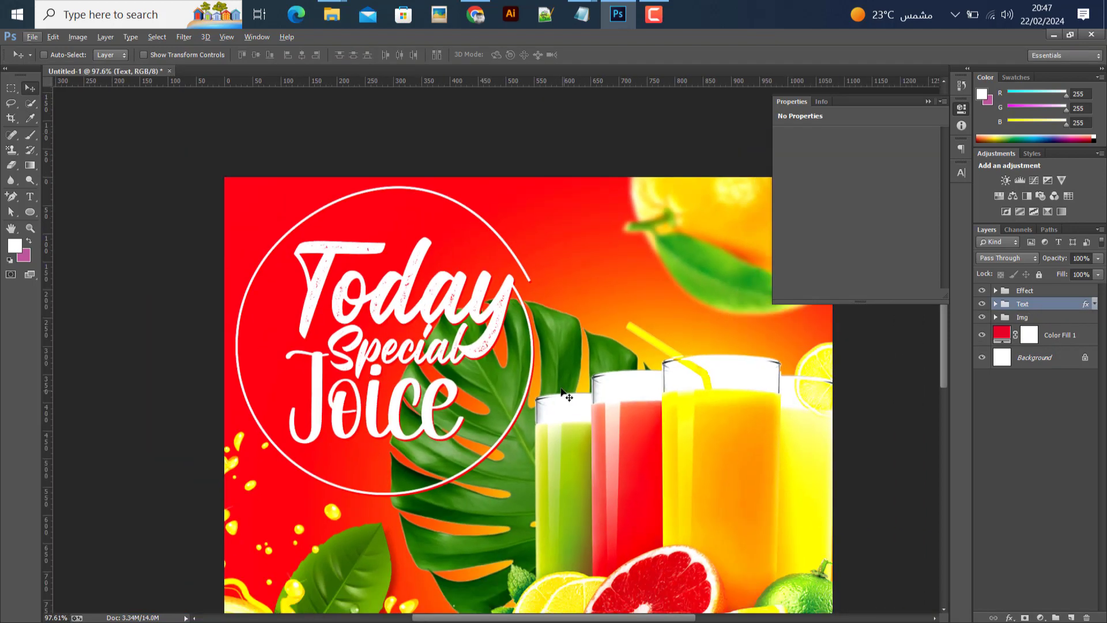
key(ctrl+t)
drag(534, 185, 526, 191)
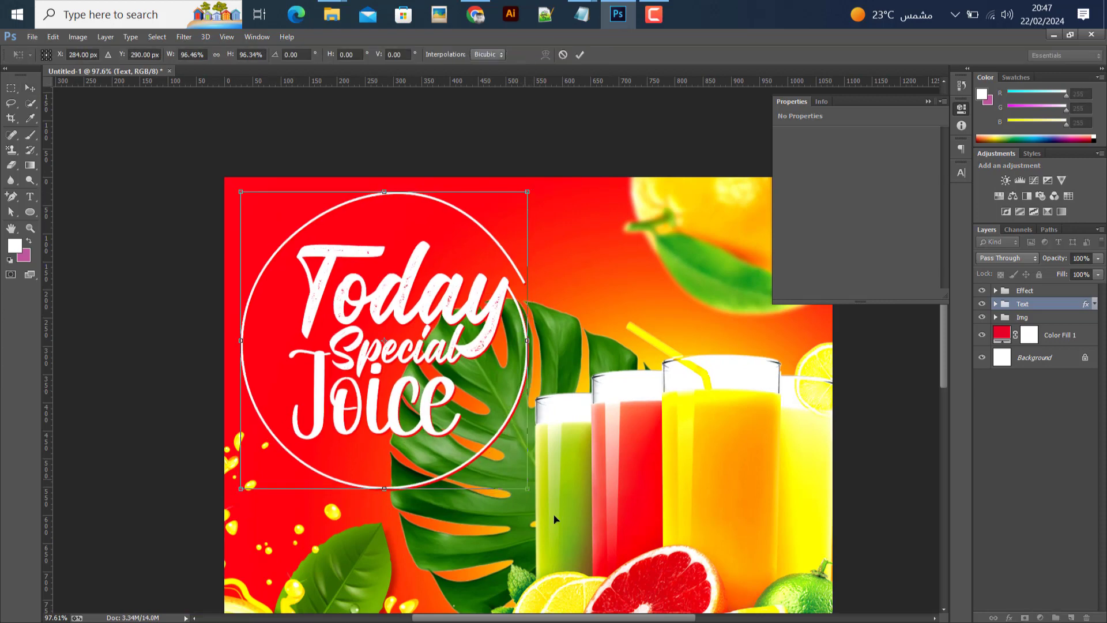
drag(546, 506, 565, 442)
click(580, 54)
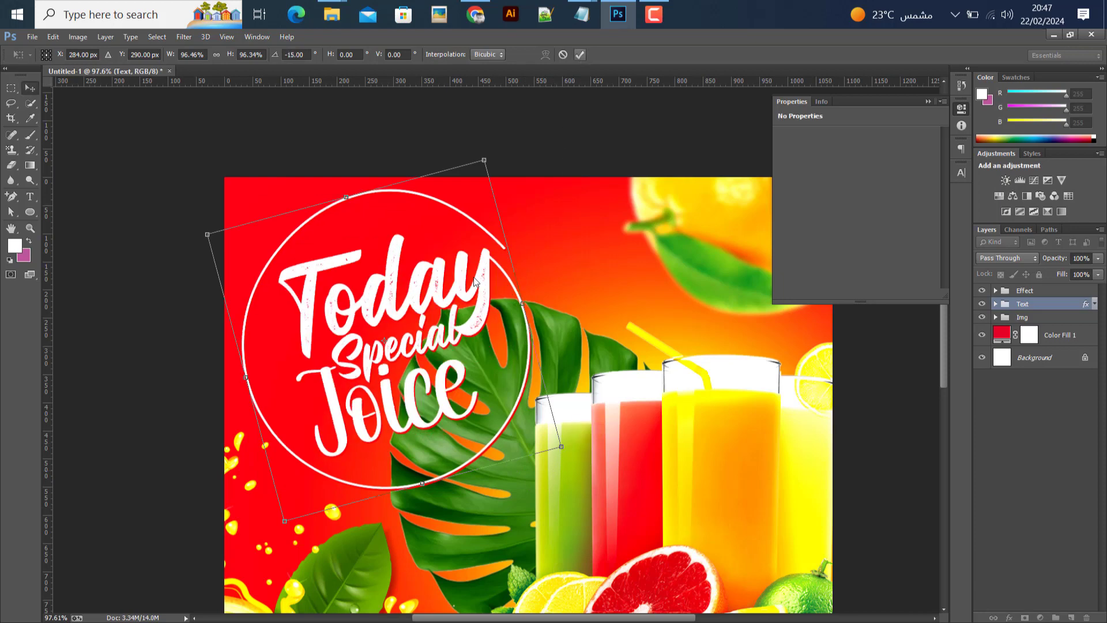
drag(414, 352, 442, 361)
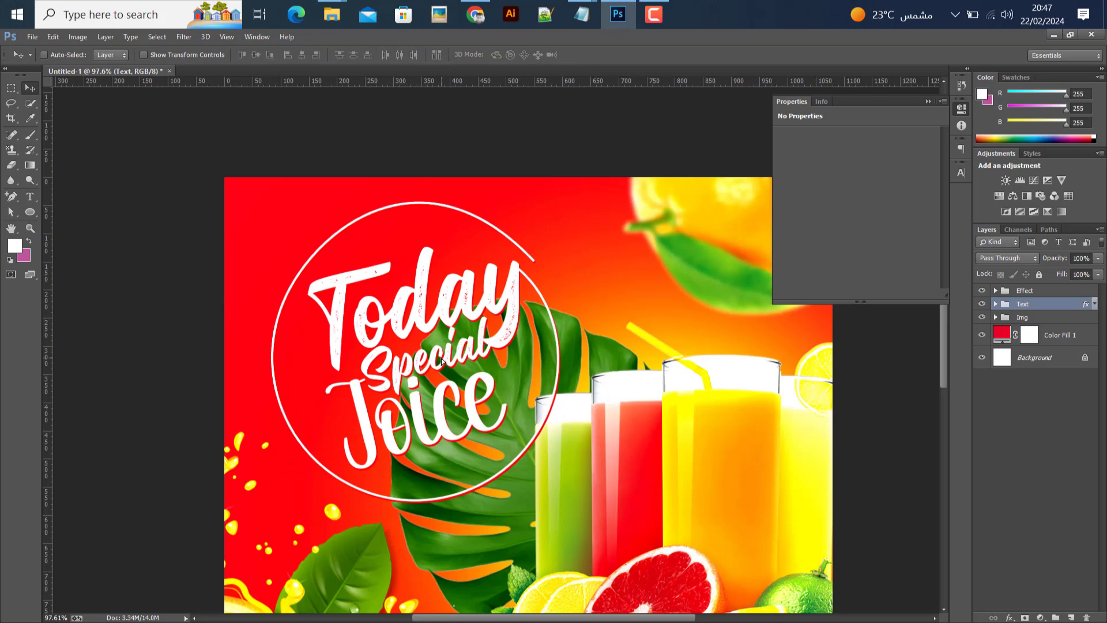
Enlarge the Text group to about 107%.
key(ctrl+t)
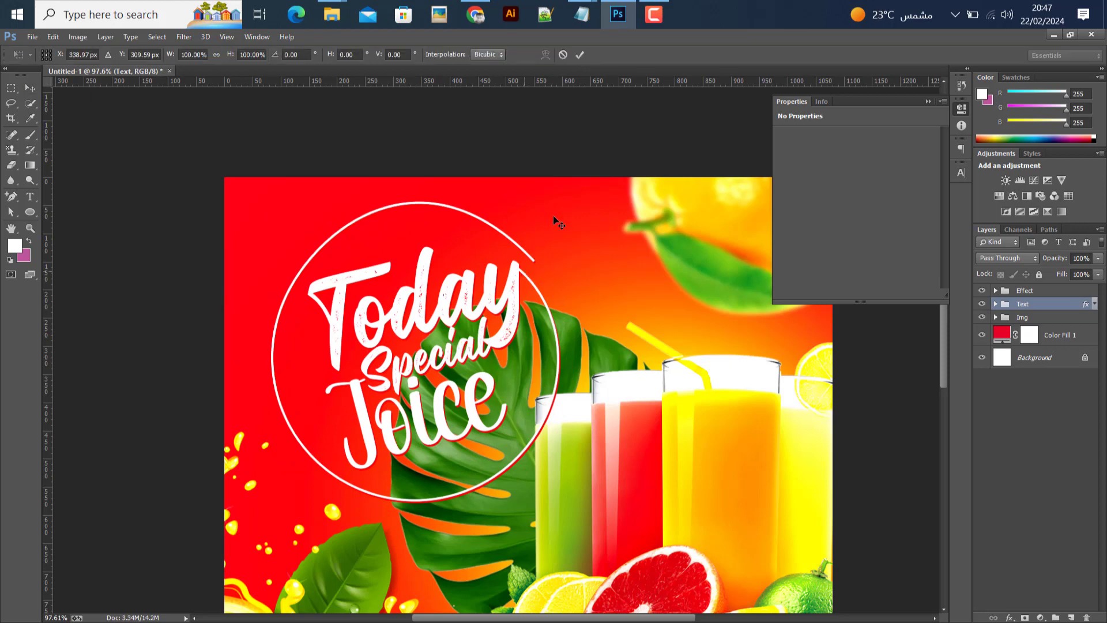
drag(561, 204, 568, 191)
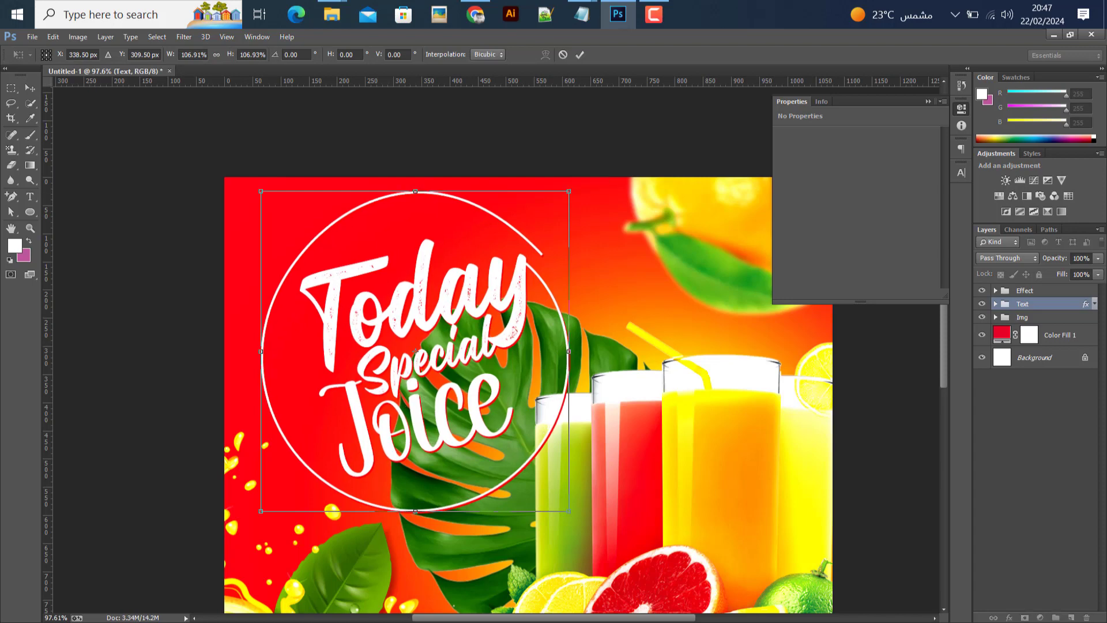
click(579, 54)
Draw a small white dot, Ellipse 2, at the arc's open end and nudge it up.
scroll(531, 248, up, 3)
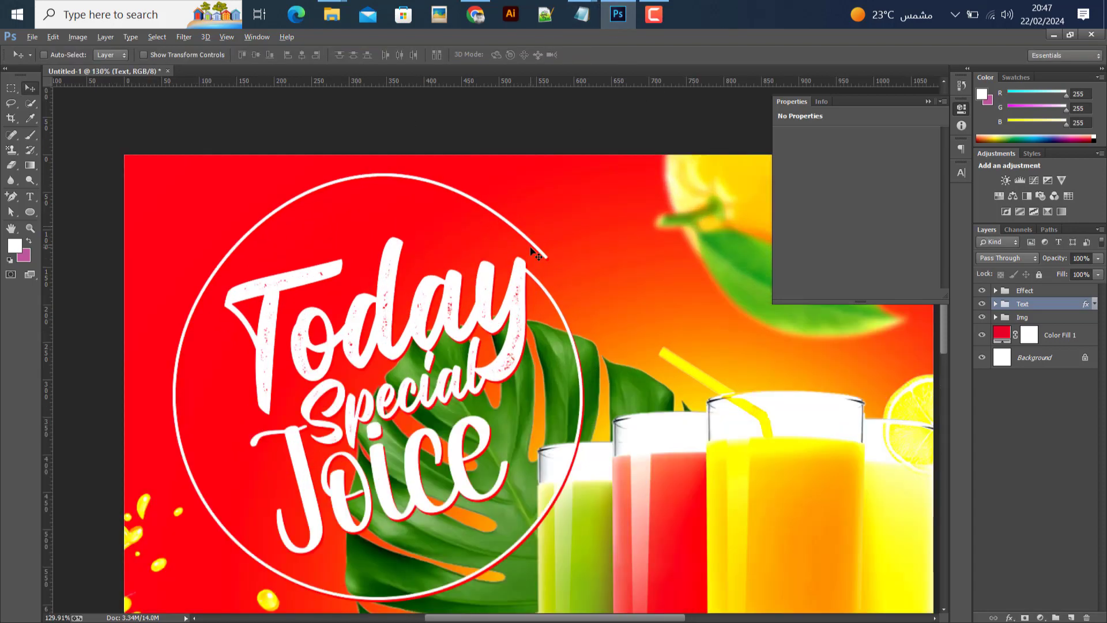
click(31, 211)
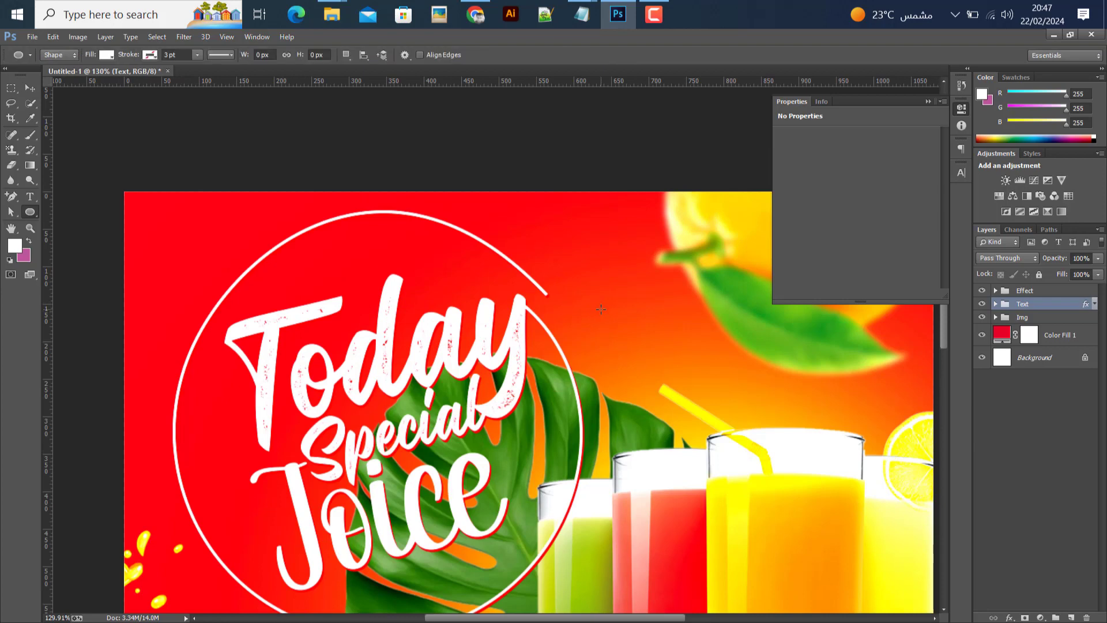
scroll(544, 303, up, 5)
drag(454, 242, 527, 321)
key(v)
key(ctrl+0)
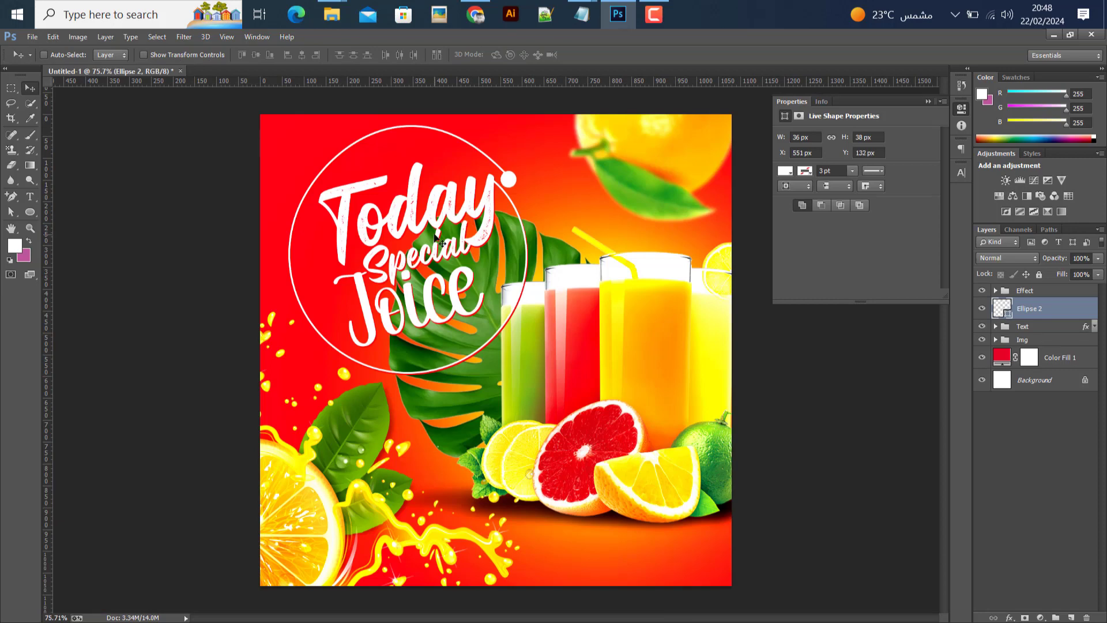
key(Up)
key(Up)
key(Up)
key(Up)
key(Up)
key(Up)
key(Up)
key(Up)
click(1021, 339)
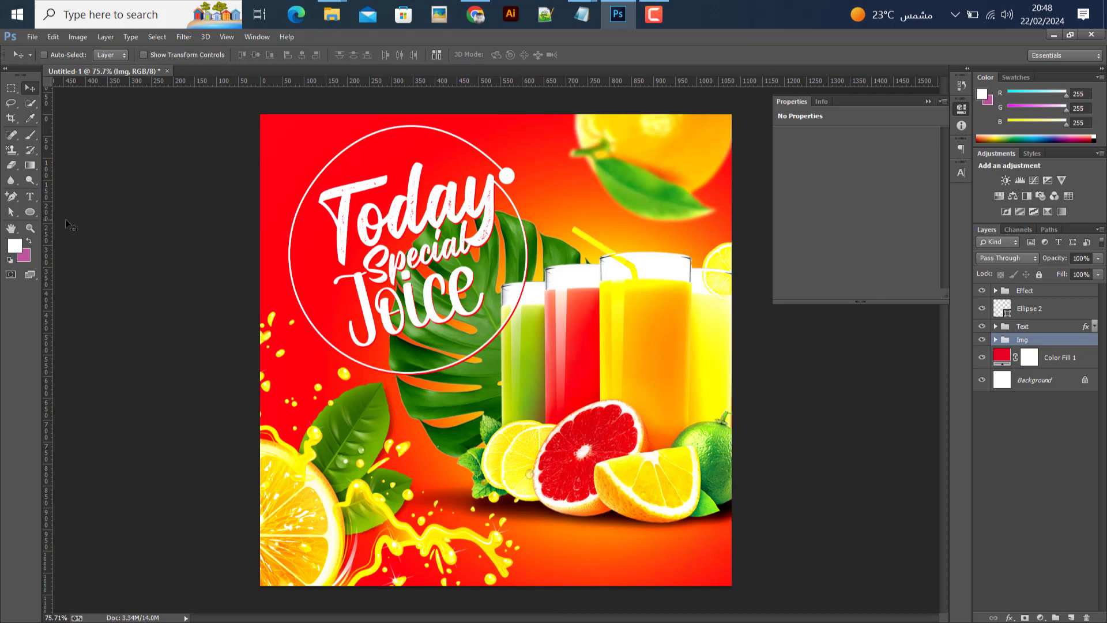
Draw a white 322 × 83 px rectangle near the bottom of the poster.
click(27, 210)
click(75, 208)
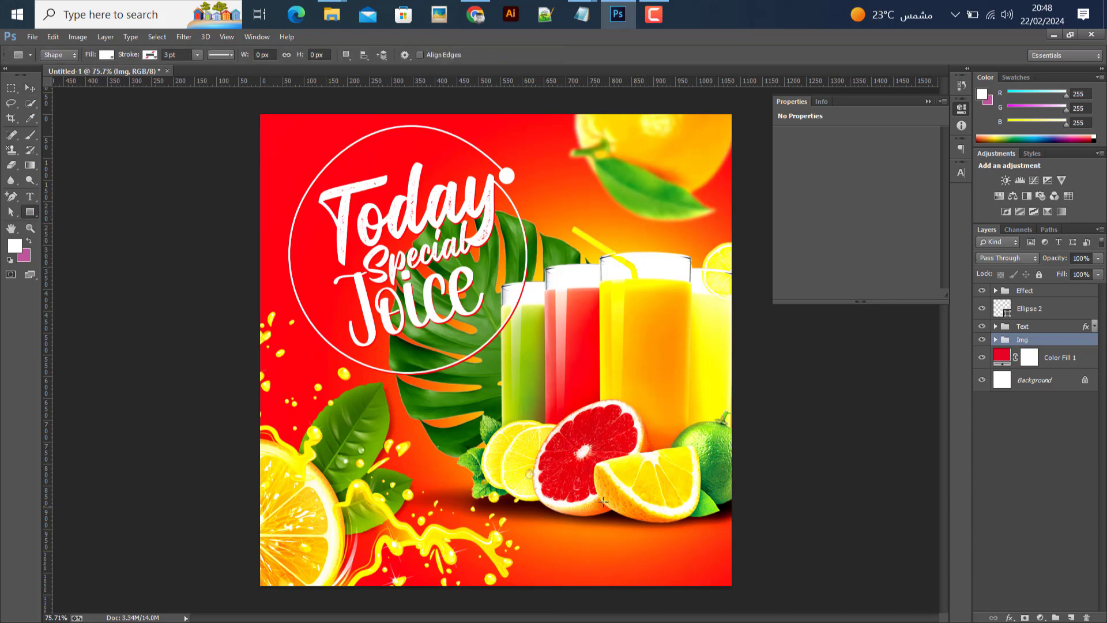
drag(549, 525, 690, 559)
click(30, 87)
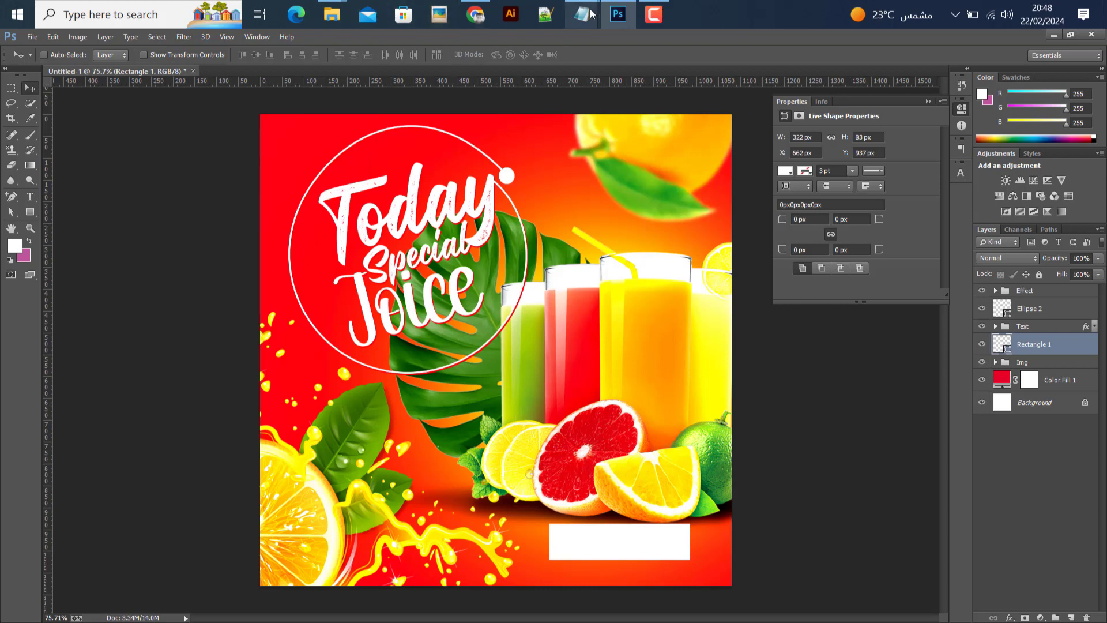
Start a new text layer on the poster with the Type tool.
mouse_move(582, 15)
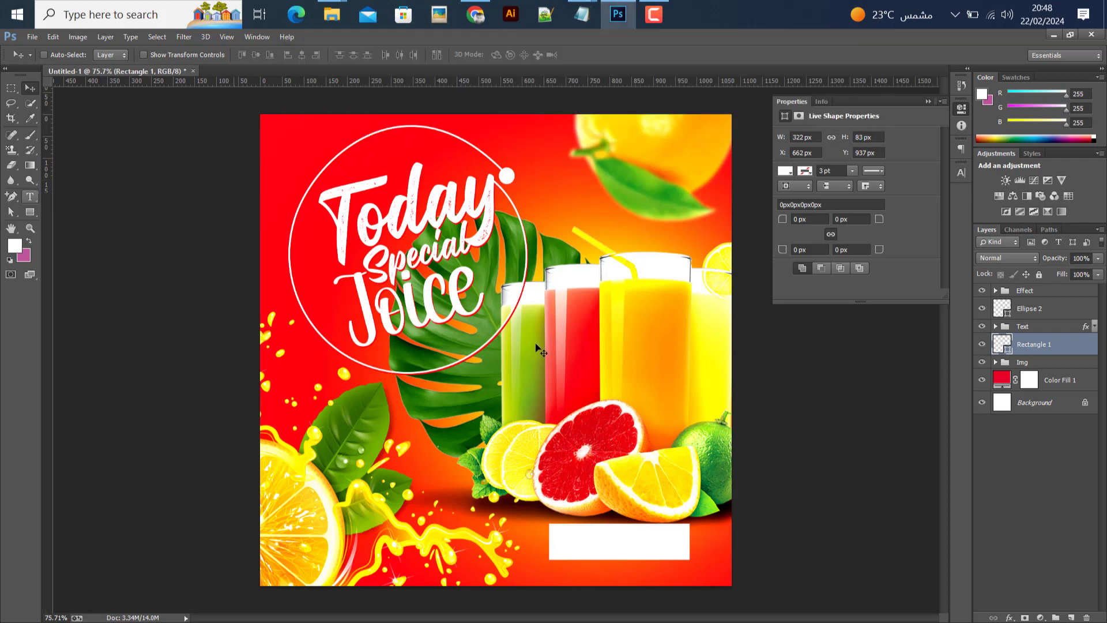
click(29, 198)
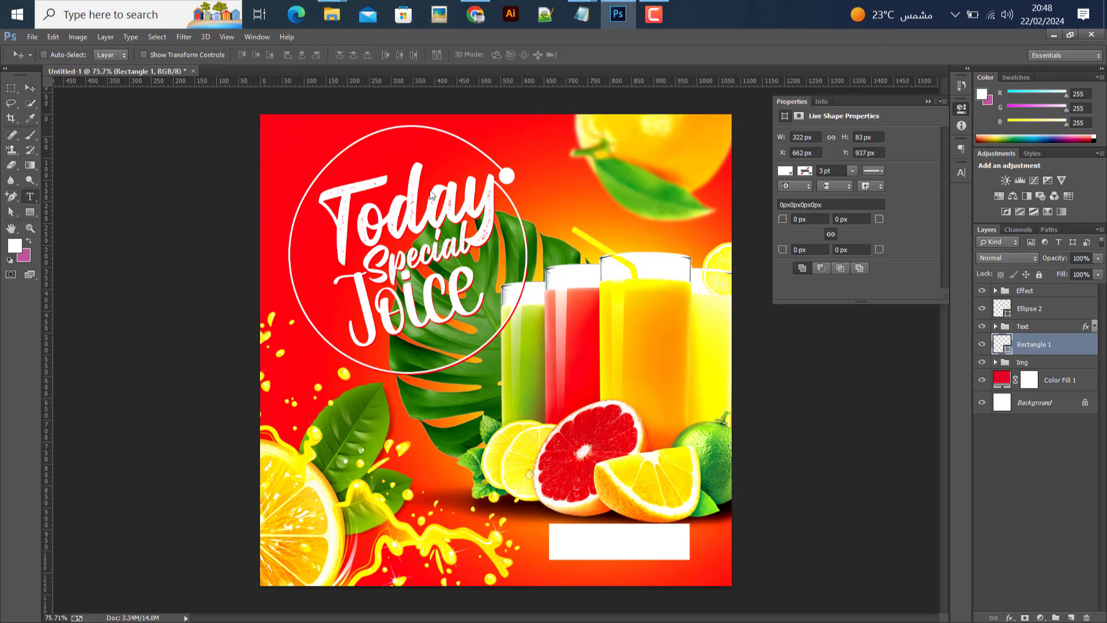
click(553, 195)
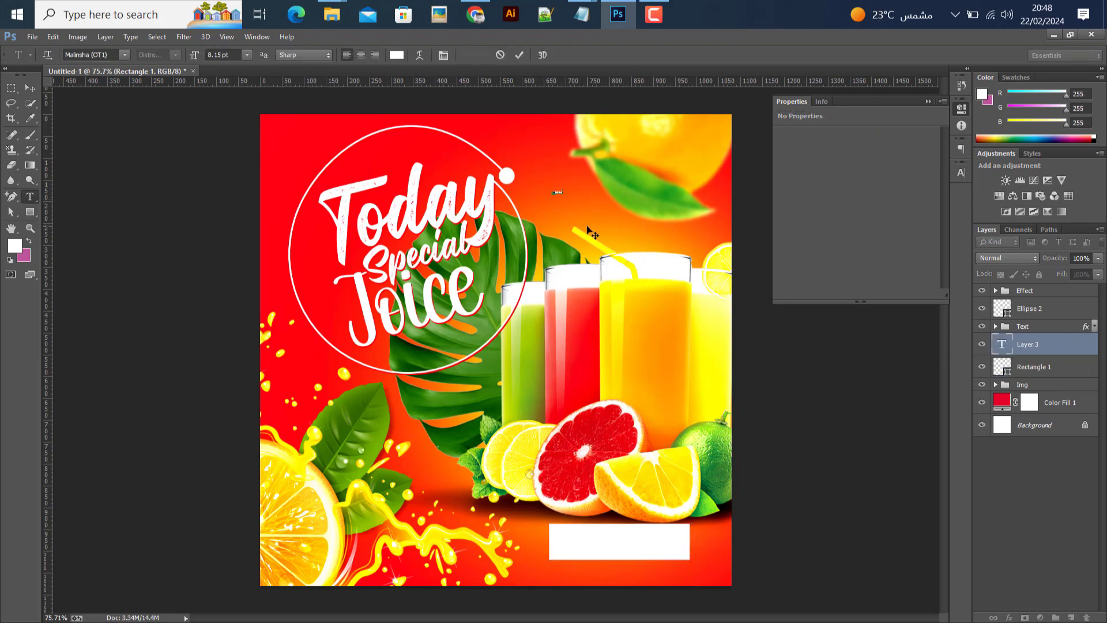
Commit the CLICK HERE text and move it into the white rectangle.
key(ctrl+Return)
key(v)
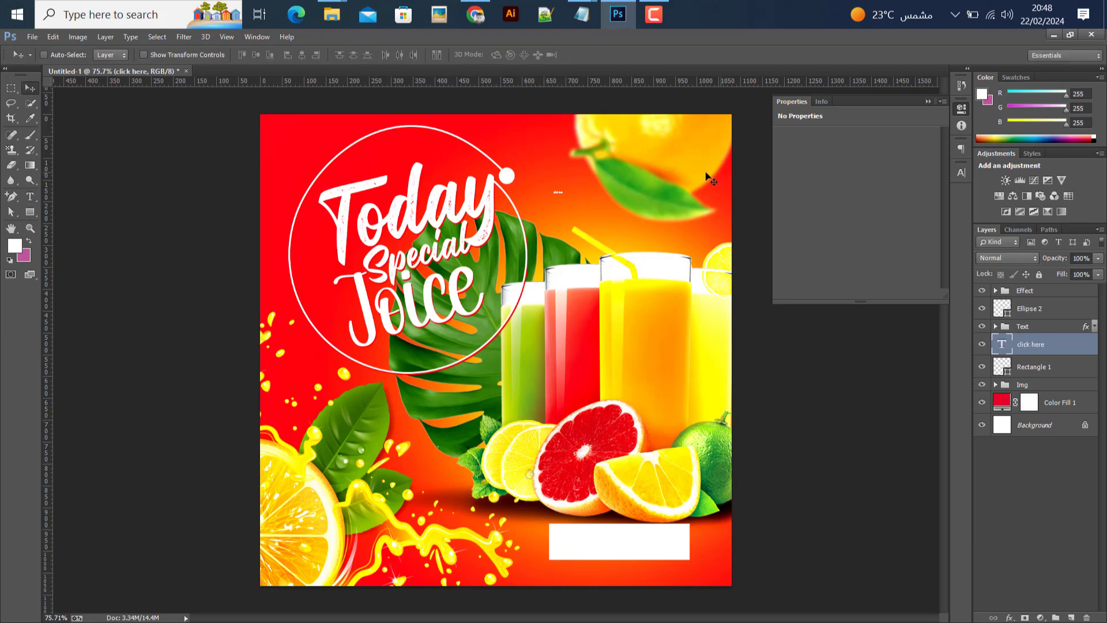
drag(630, 194, 686, 544)
Set the CLICK HERE text colour to the poster's red and its font to Poppins.
click(961, 172)
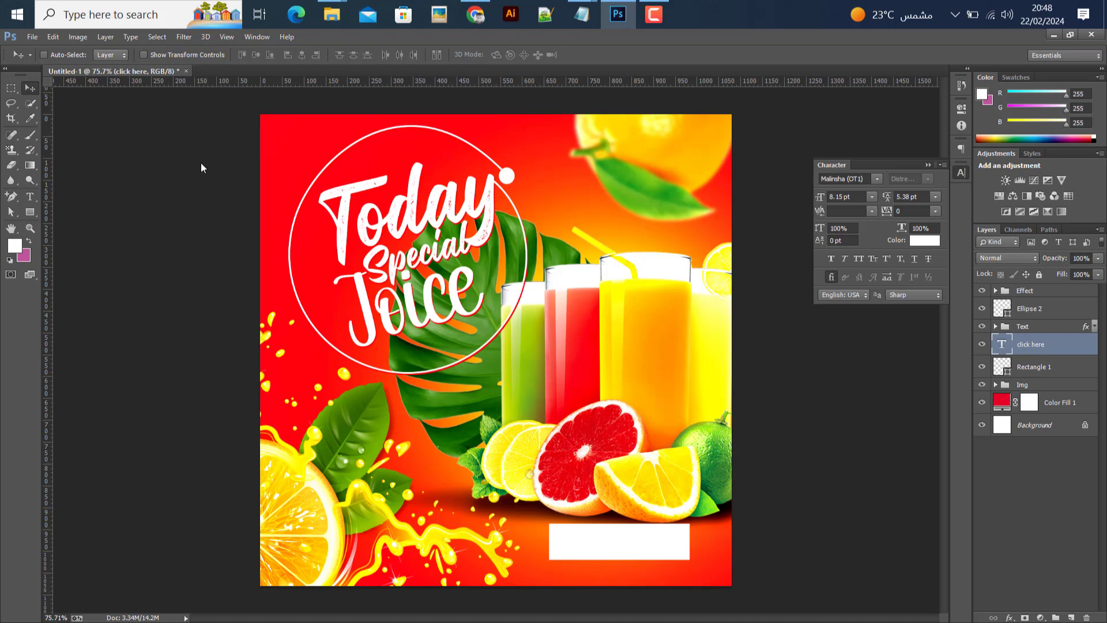
click(924, 240)
click(296, 140)
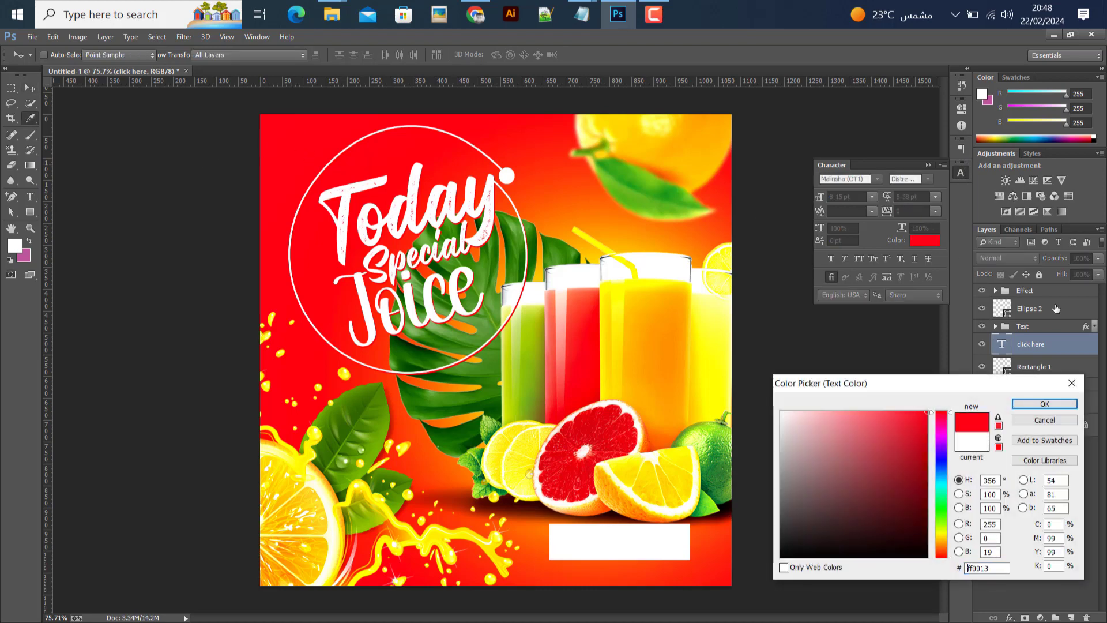
click(1042, 405)
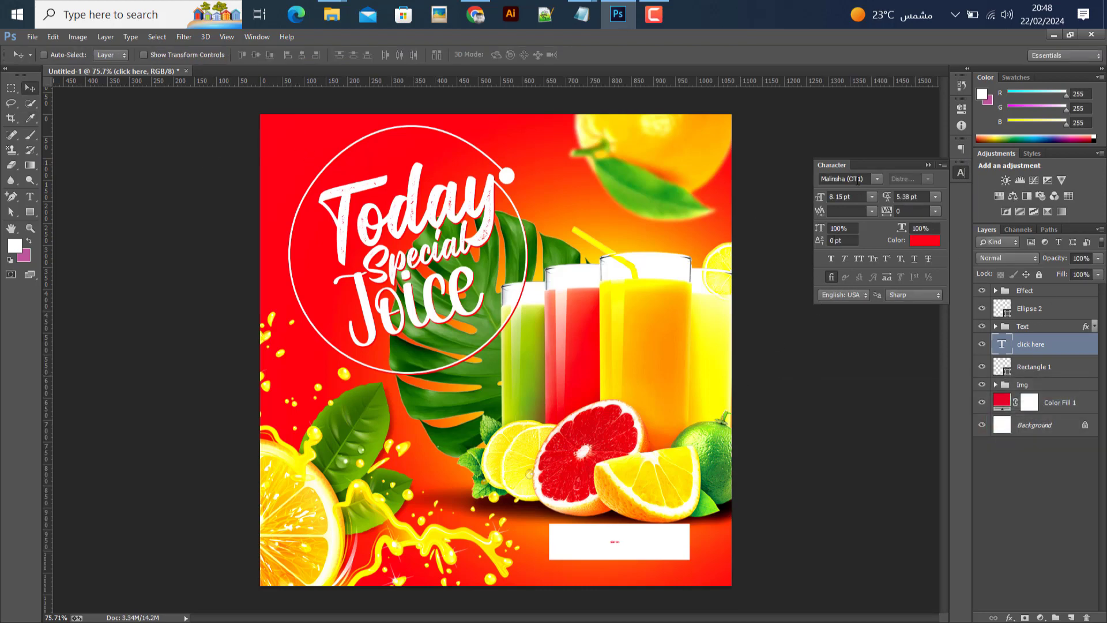
click(858, 179)
text(Poppins)
key(Return)
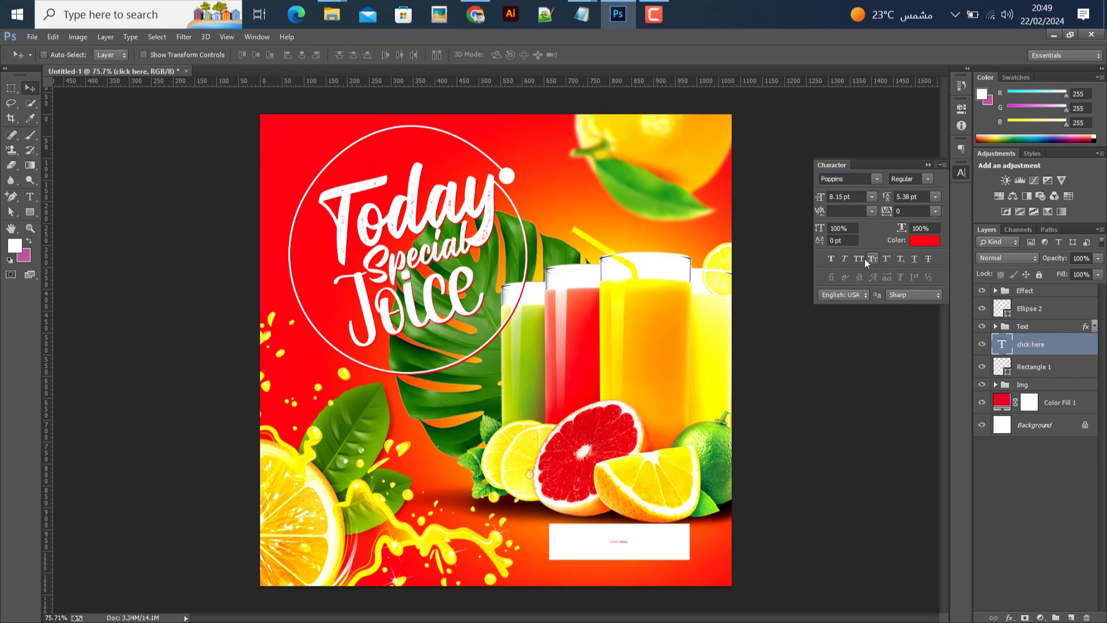
Enlarge the CLICK HERE text to fill the button and make it Bold.
key(ctrl+t)
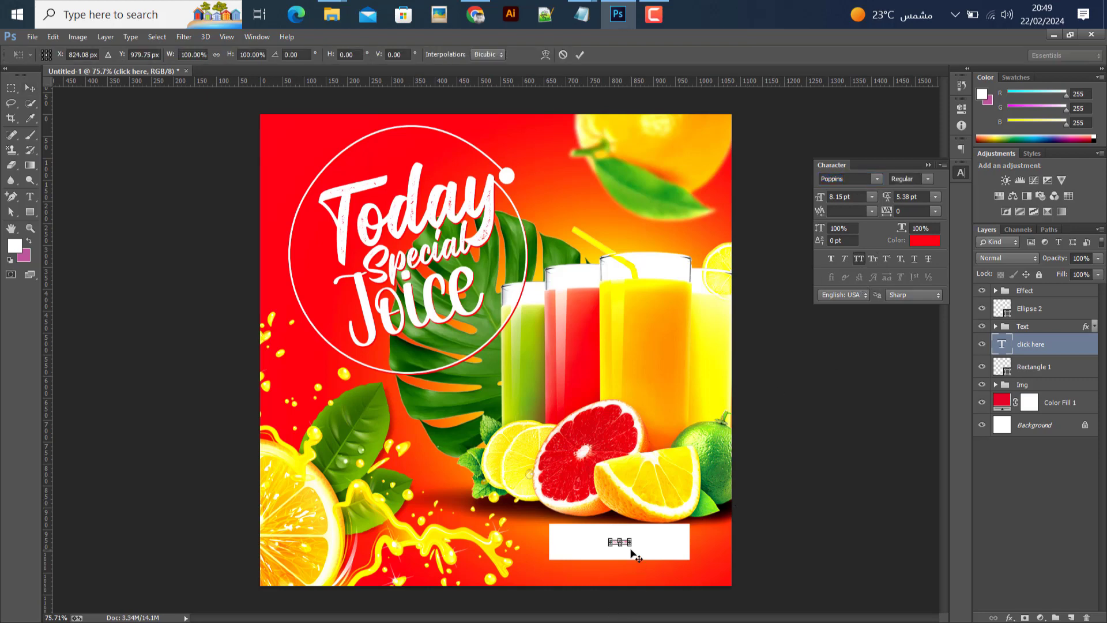
drag(638, 552, 669, 556)
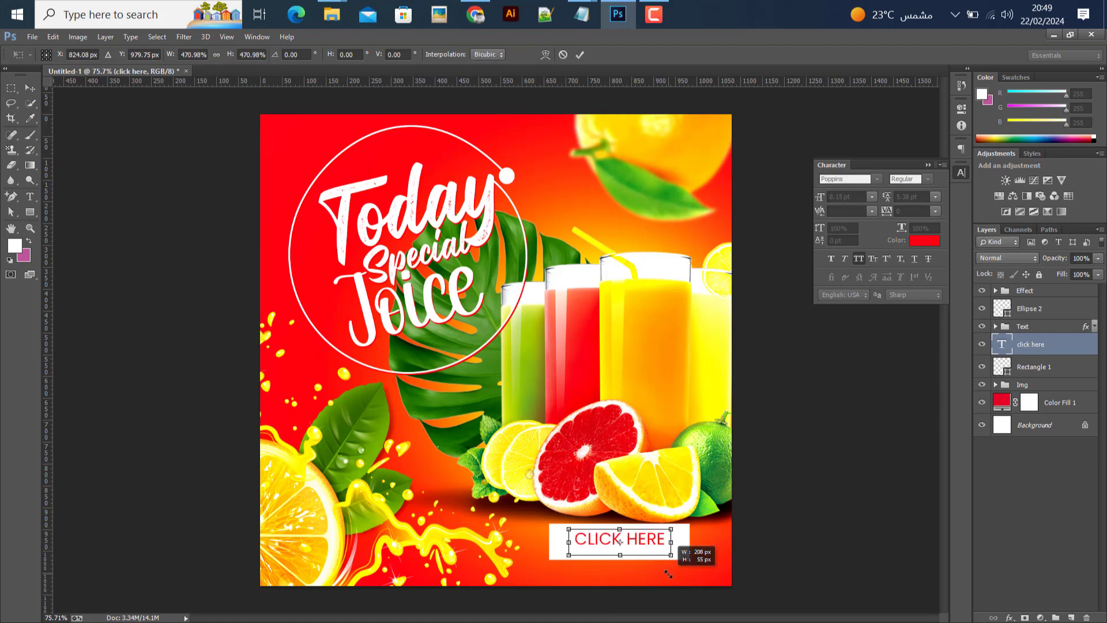
click(580, 55)
click(928, 179)
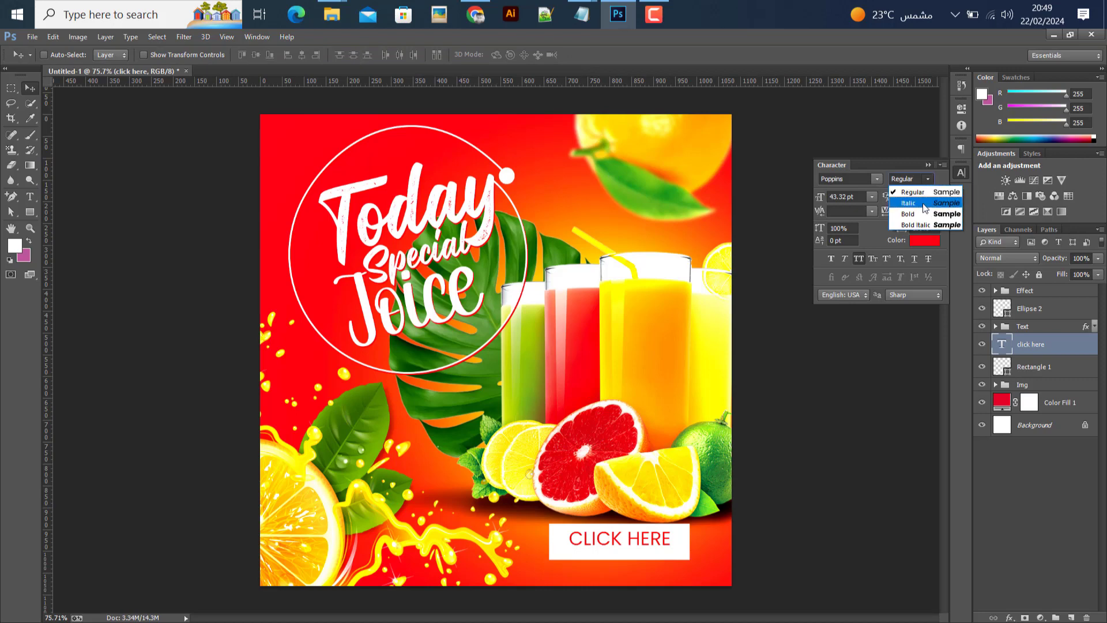
click(918, 215)
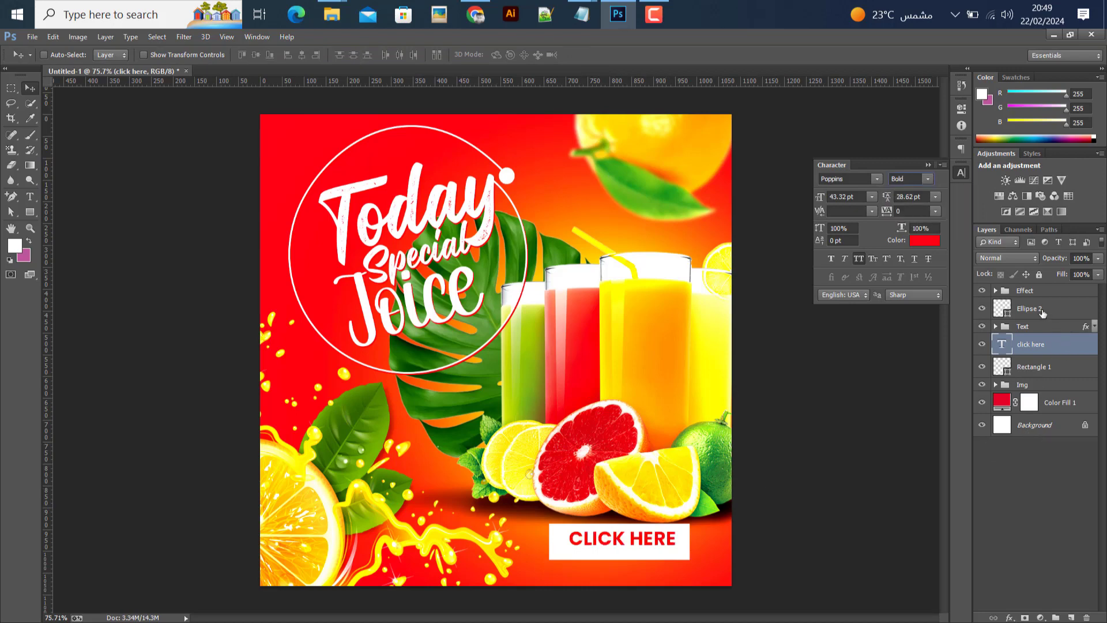
Centre the text vertically and horizontally within the white rectangle.
ctrl+click(1001, 366)
click(256, 57)
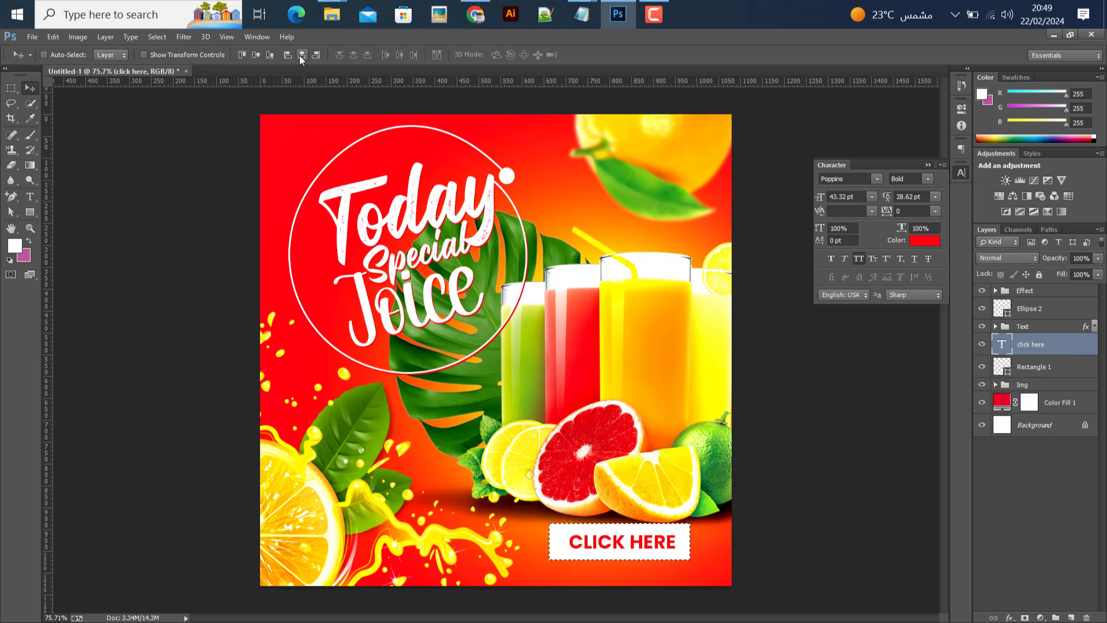
click(301, 56)
key(ctrl+d)
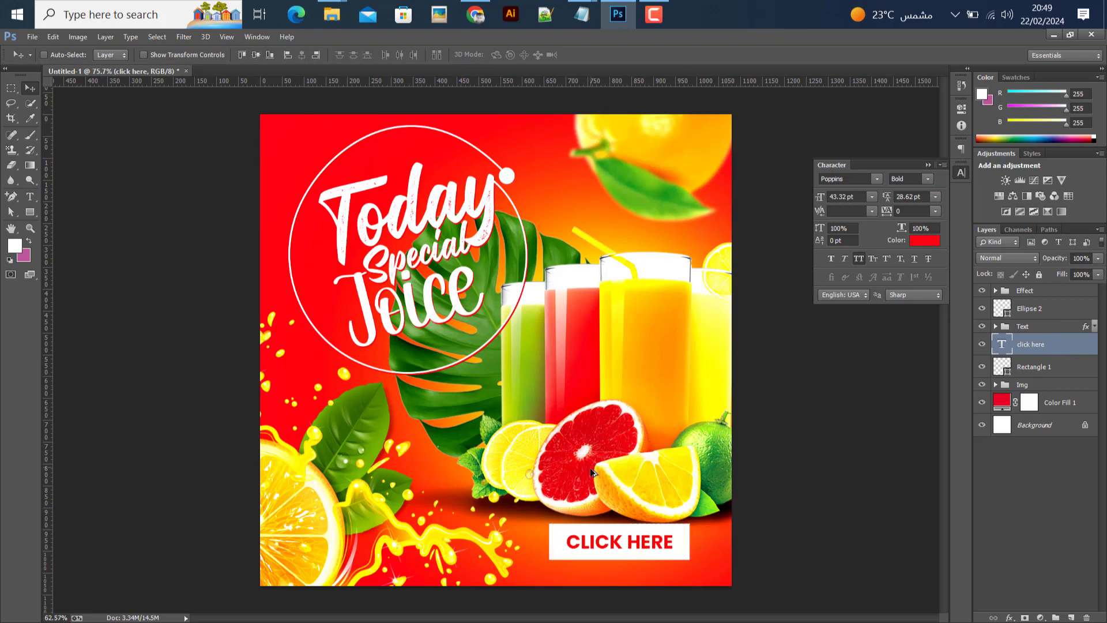
scroll(595, 472, down, 1)
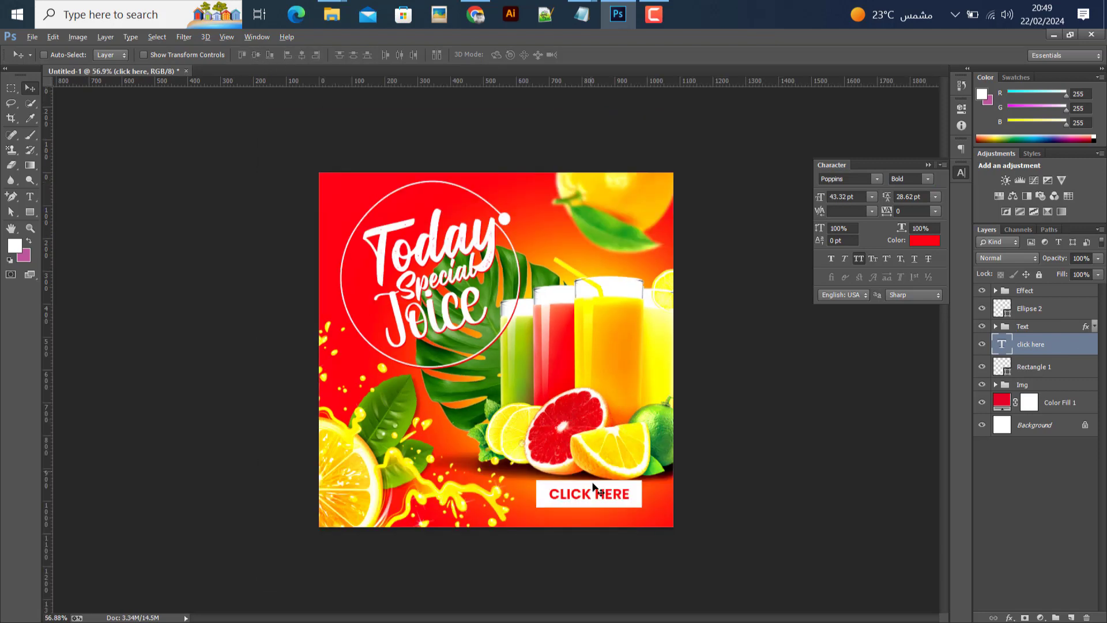
Group the rectangle and CLICK HERE text, nudging the group slightly down and right.
shift+click(1028, 367)
key(ctrl+g)
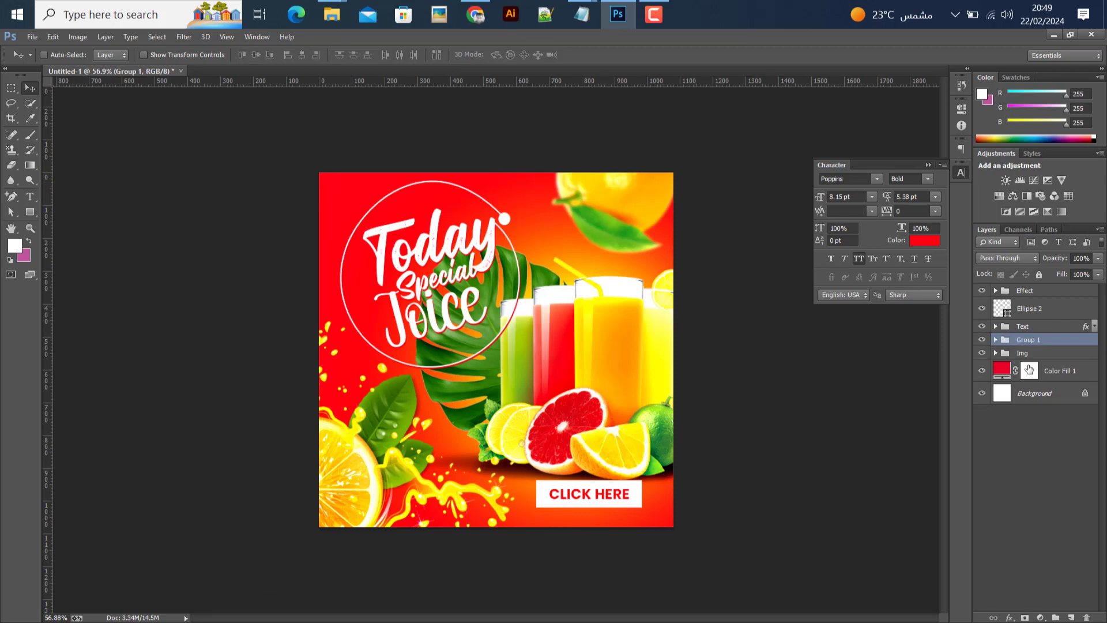
key(shift+Down)
key(Right)
key(shift+Down)
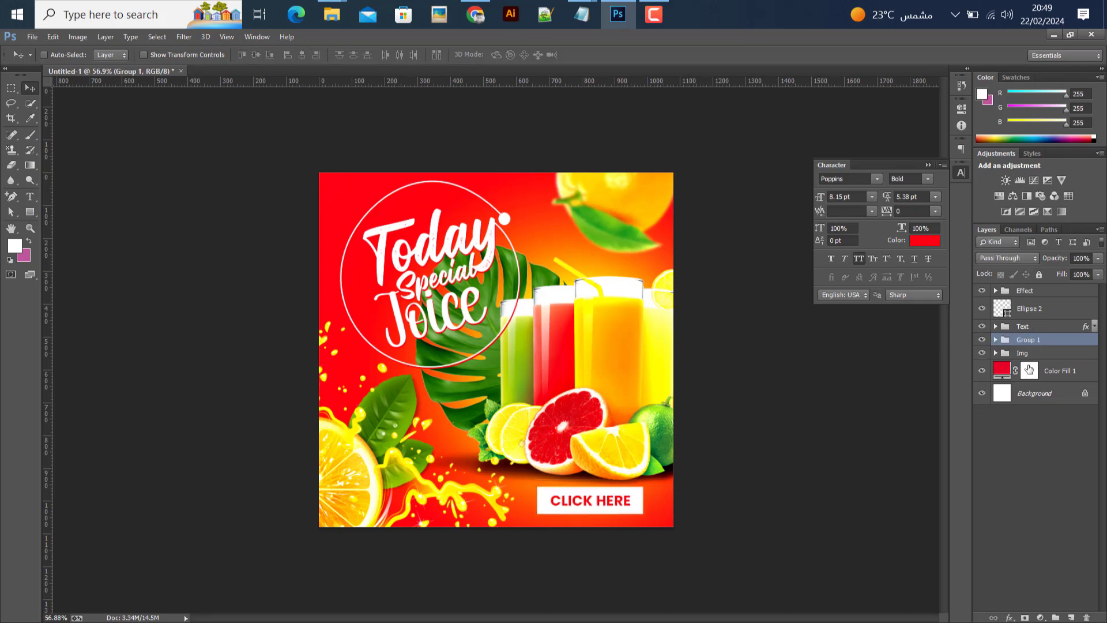
key(Right)
key(shift+Right)
key(shift+Right)
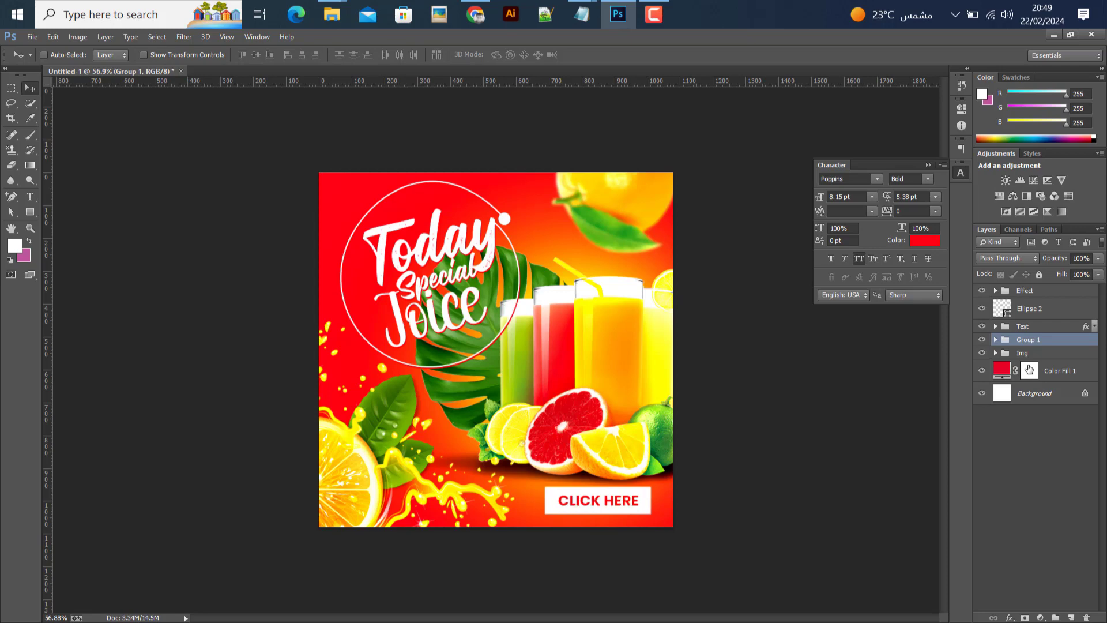
key(shift+Right)
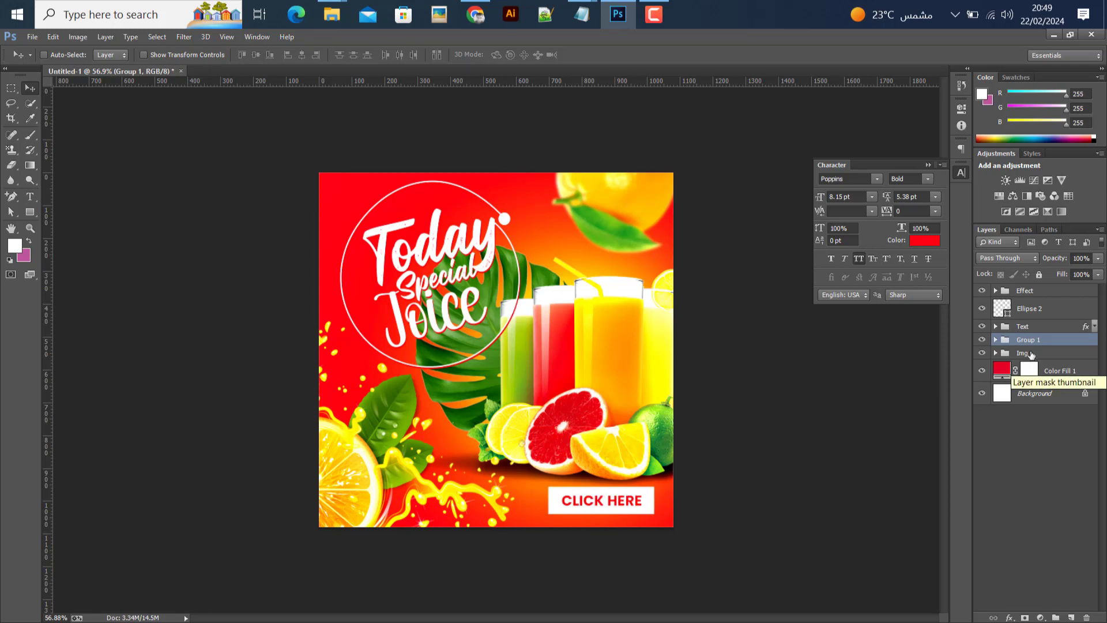
Rename the new group 'Btn'.
double_click(1033, 341)
text(B)
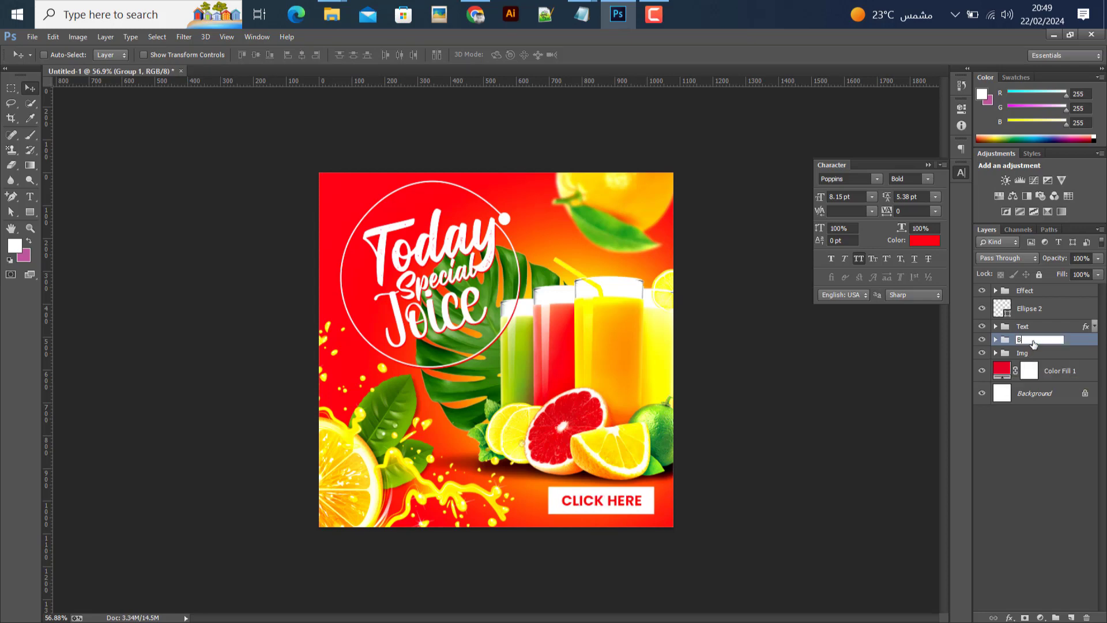
text(tn)
key(Return)
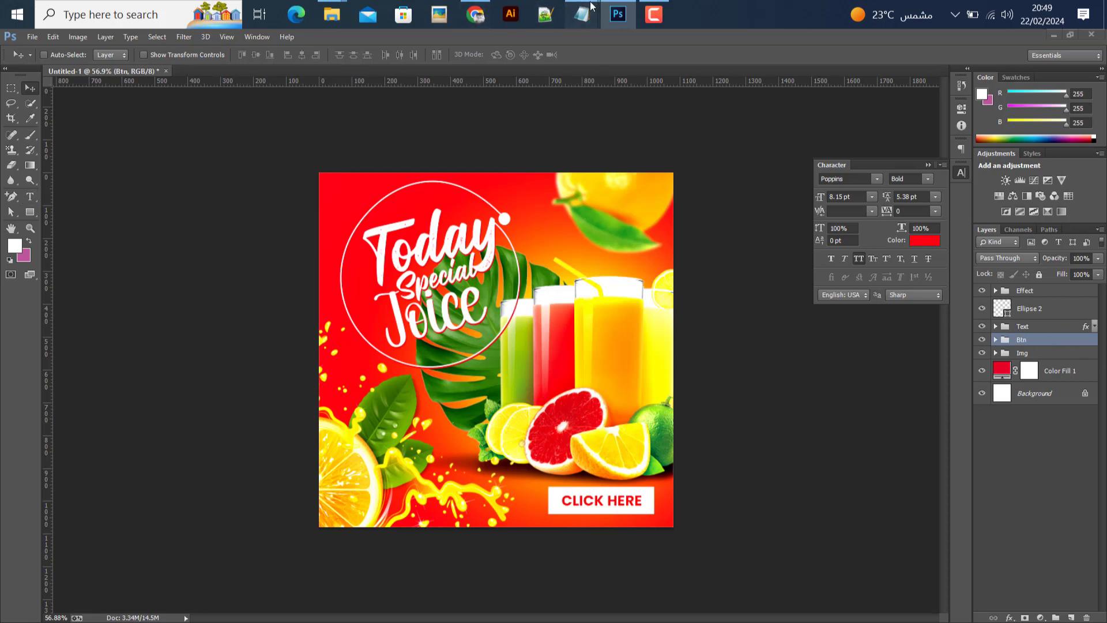
Review the notes listing the poster's fonts, then return to the poster.
mouse_move(581, 14)
click(773, 101)
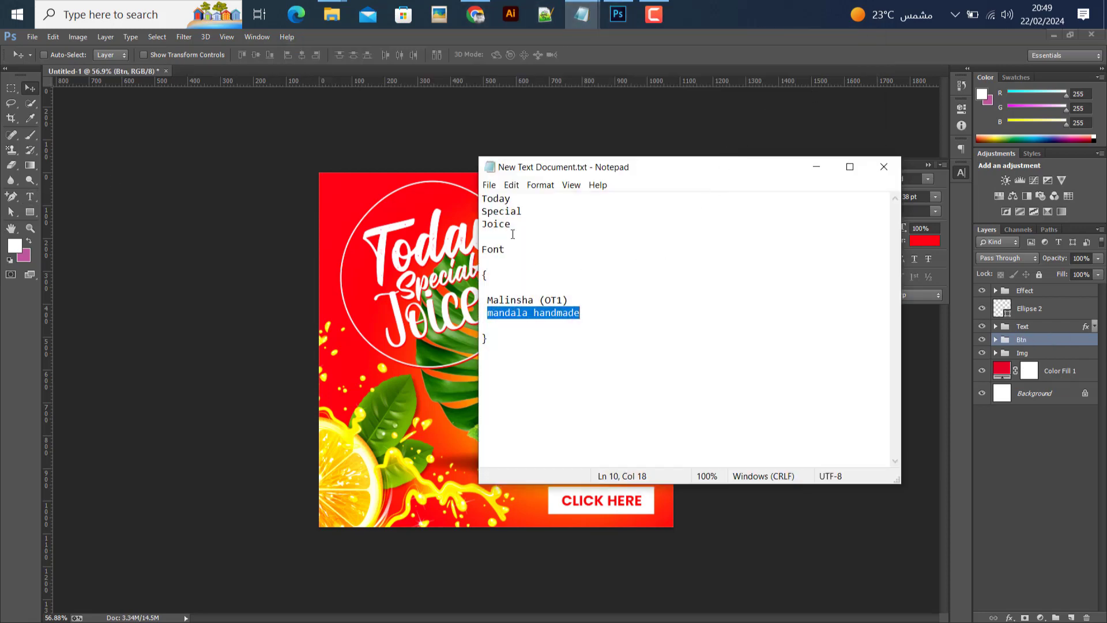
click(816, 167)
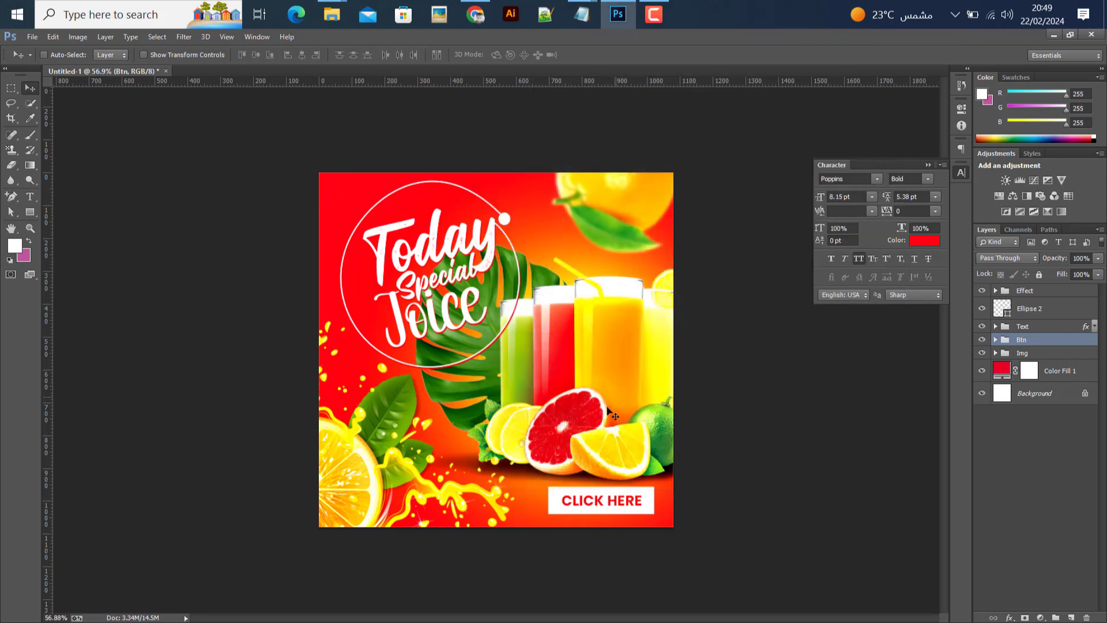
scroll(626, 385, up, 2)
Add a PRICE text layer on the juice glass, enlarge and position it, and make it white.
key(t)
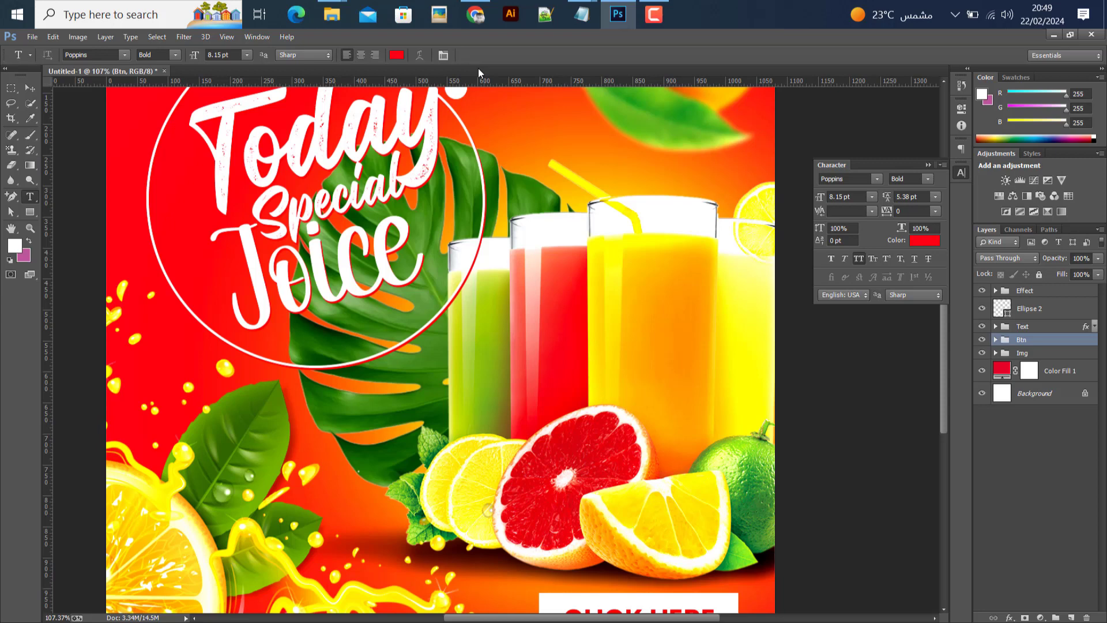
click(632, 322)
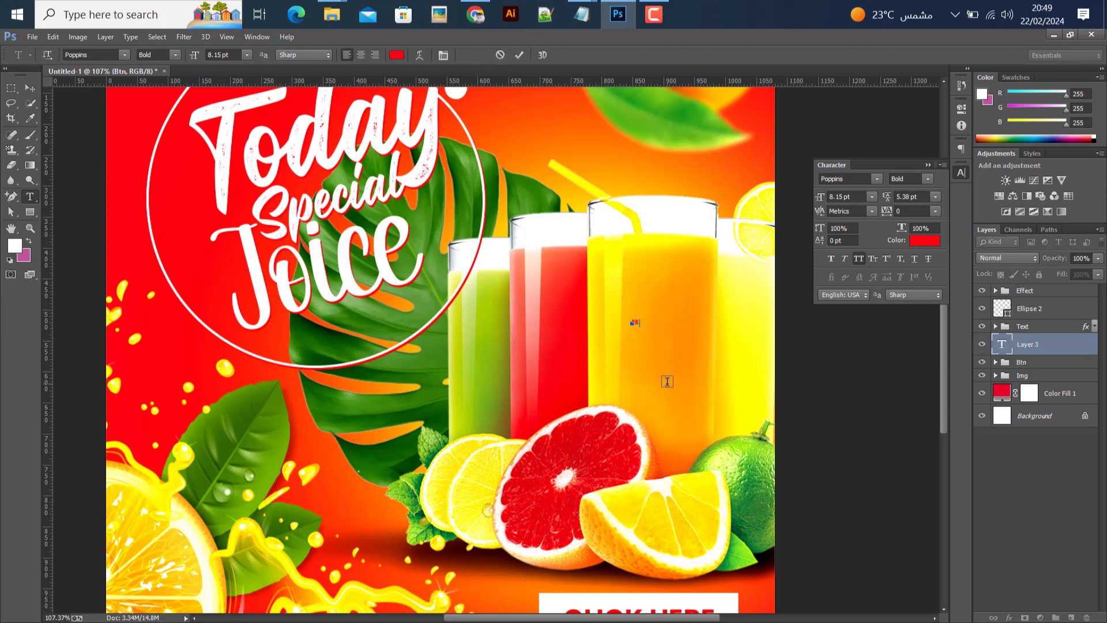
click(30, 87)
scroll(713, 411, up, 2)
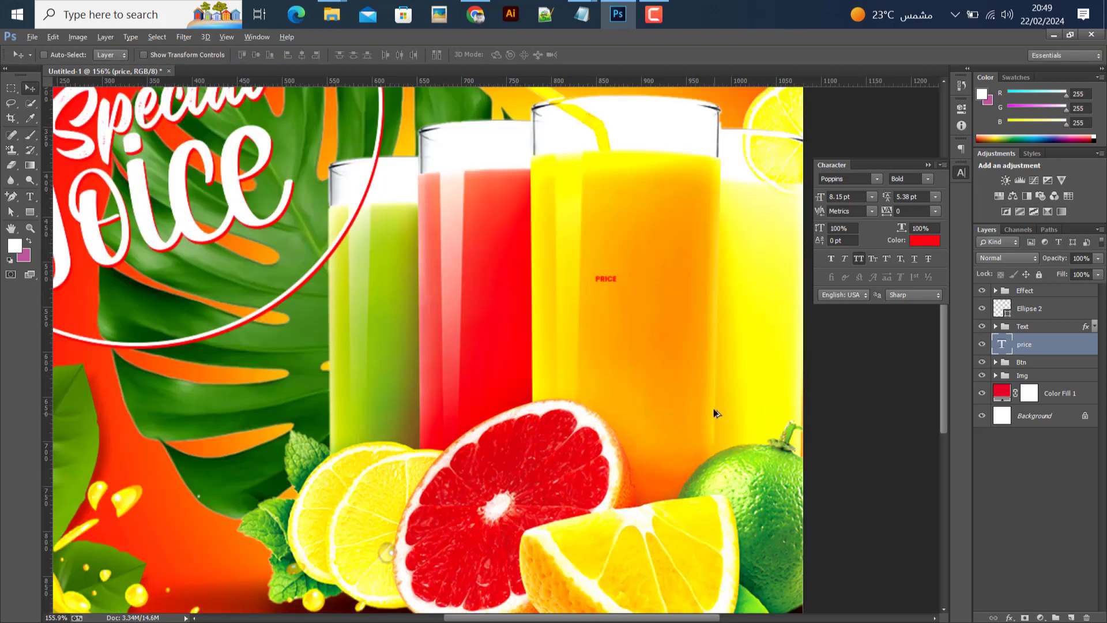
key(ctrl+t)
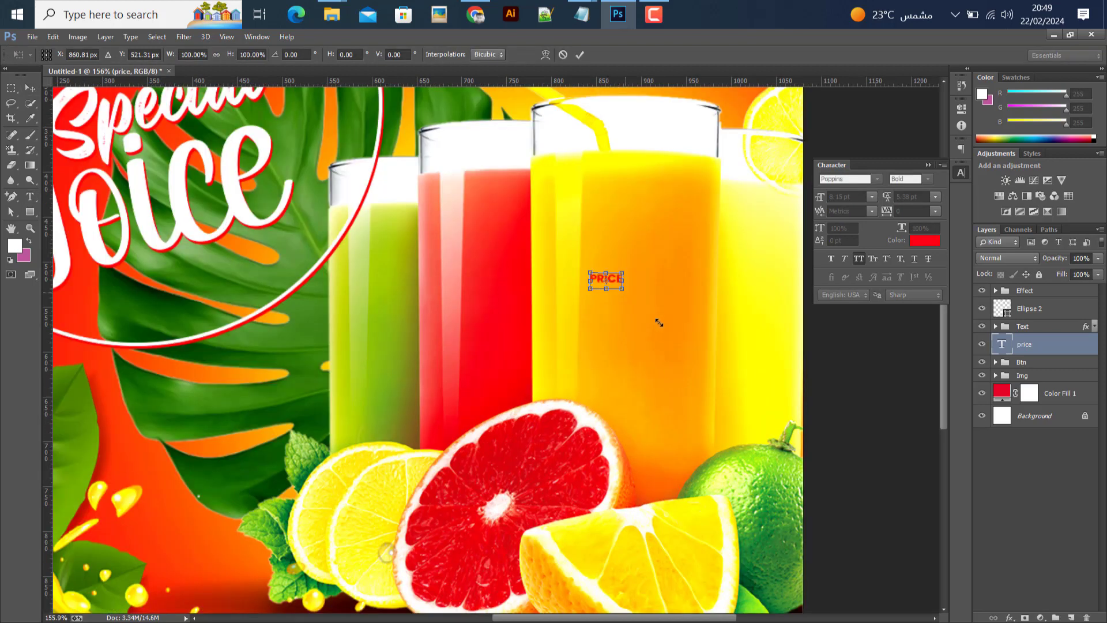
drag(659, 322, 663, 324)
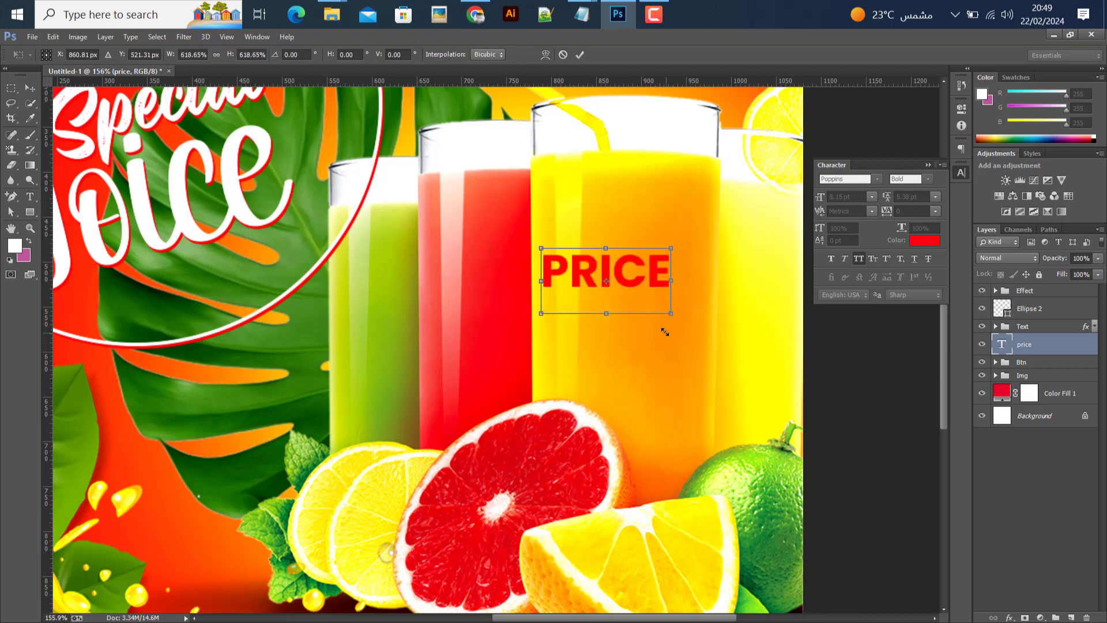
click(578, 58)
drag(596, 275, 632, 286)
key(ctrl+t)
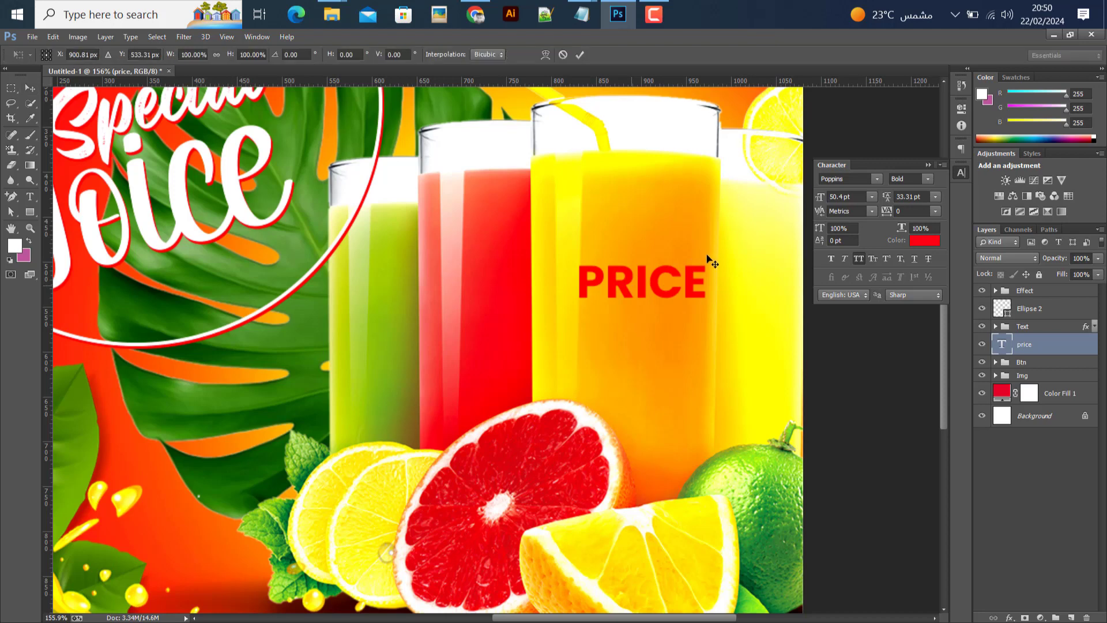
drag(703, 264, 700, 263)
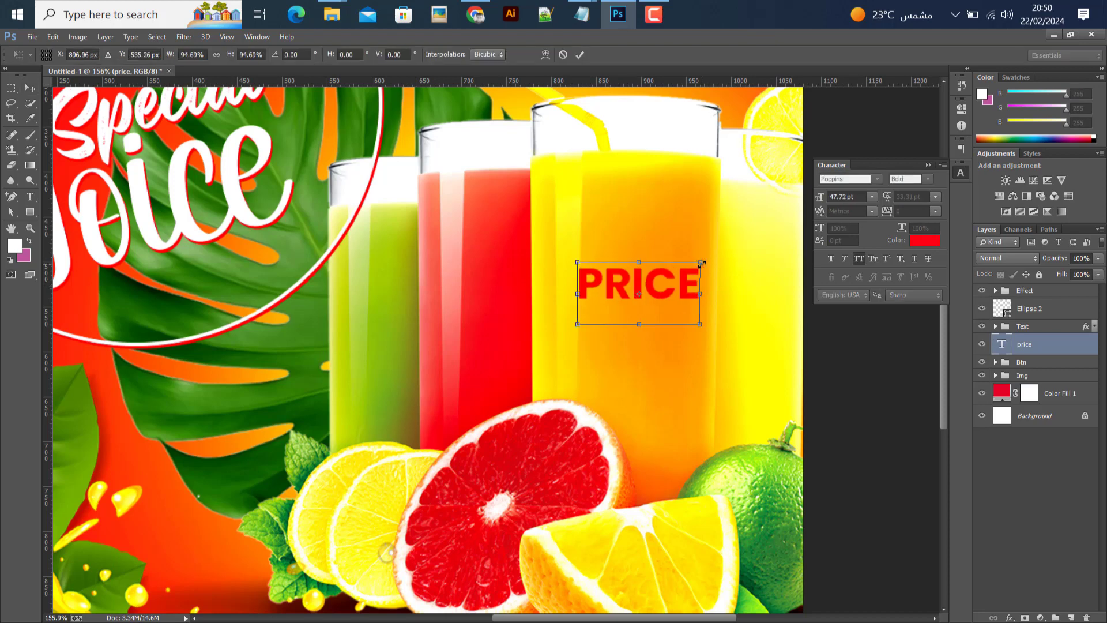
click(584, 56)
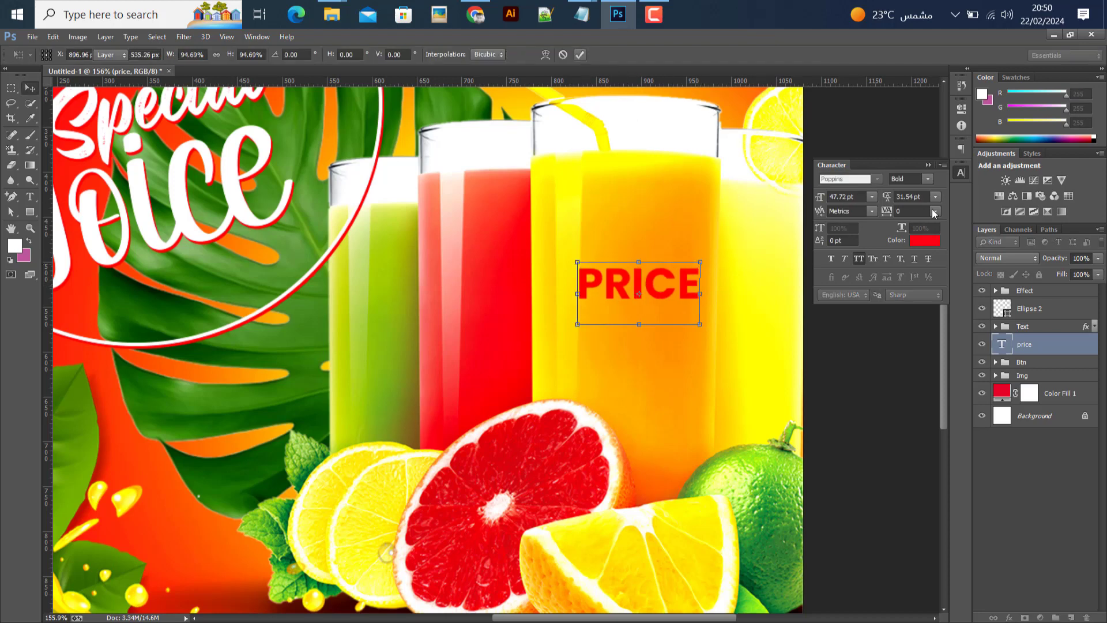
click(917, 245)
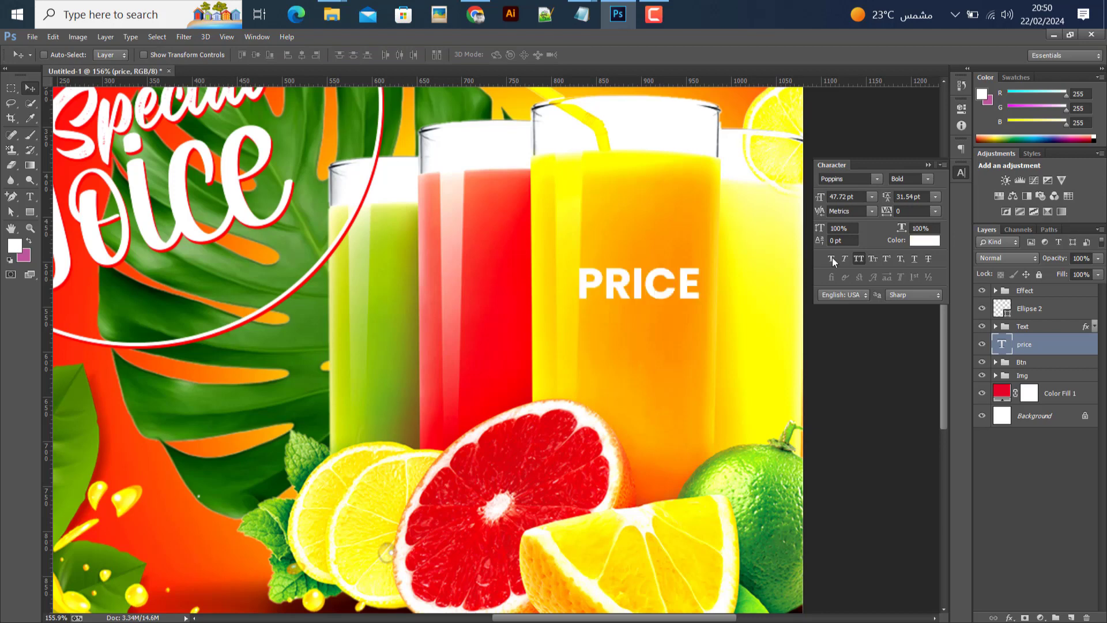
Duplicate PRICE below, change the copy to '$10.00', and scale it to PRICE's width.
drag(650, 293, 645, 331)
double_click(1001, 344)
text($)
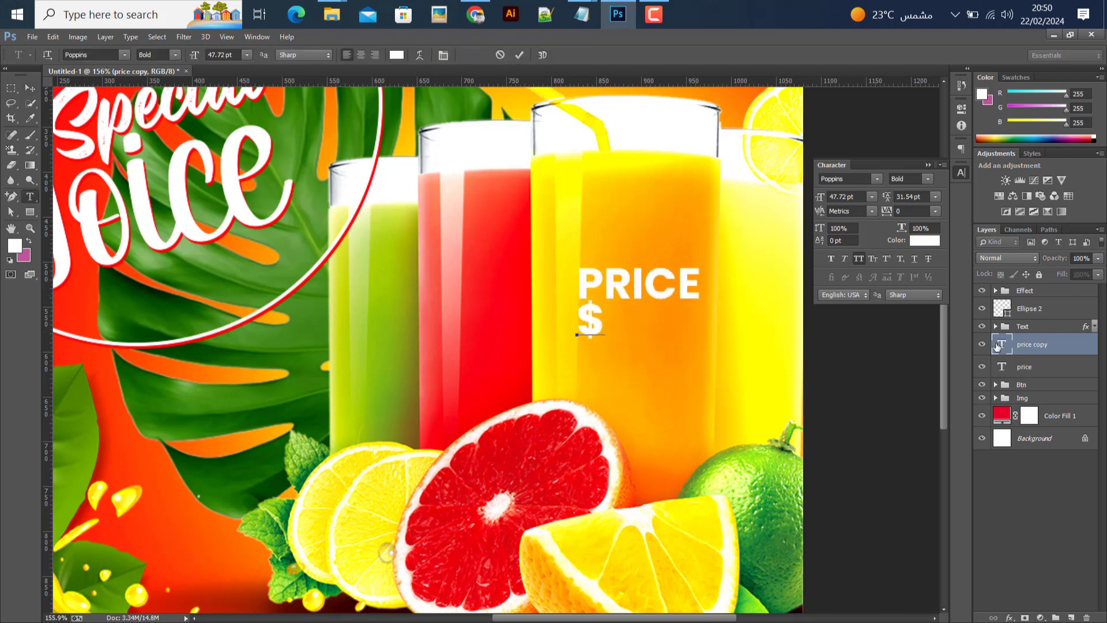
text(10.)
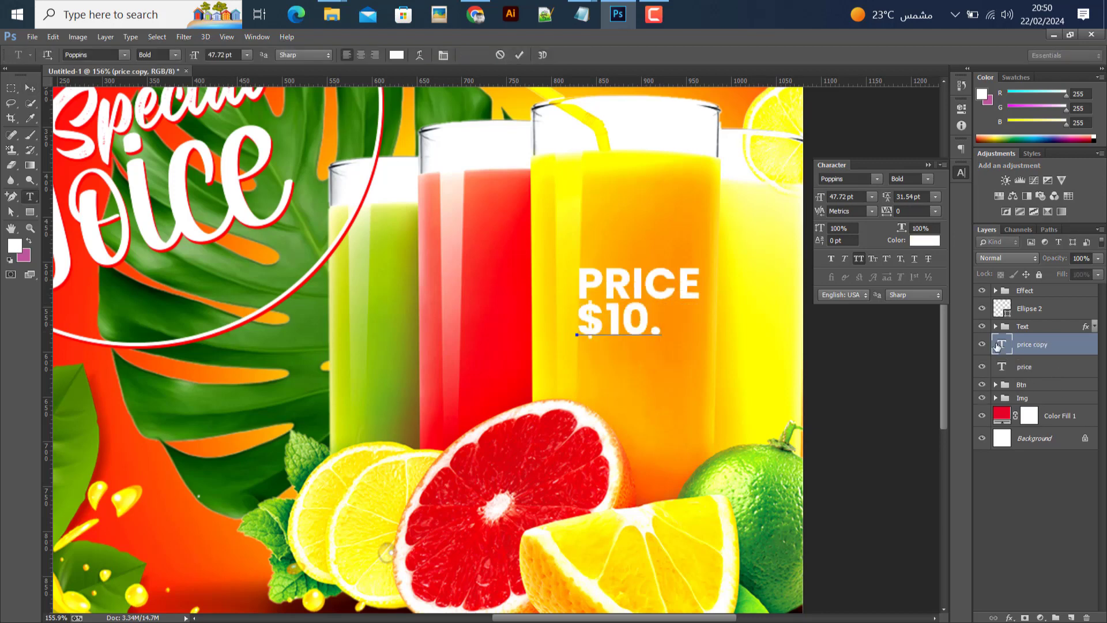
text(00)
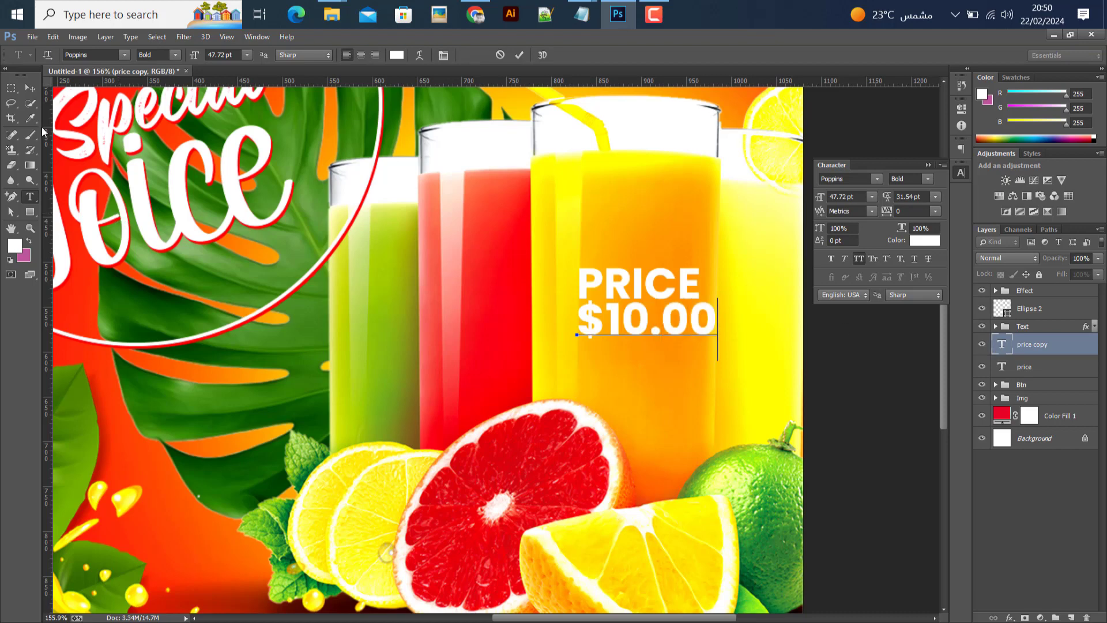
click(30, 88)
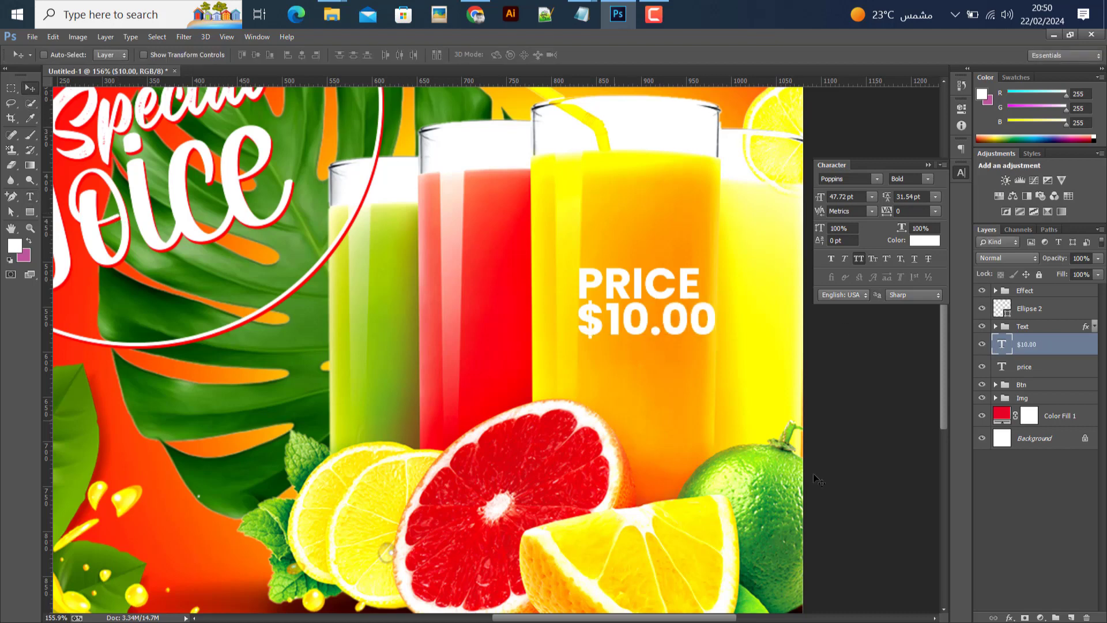
key(ctrl+t)
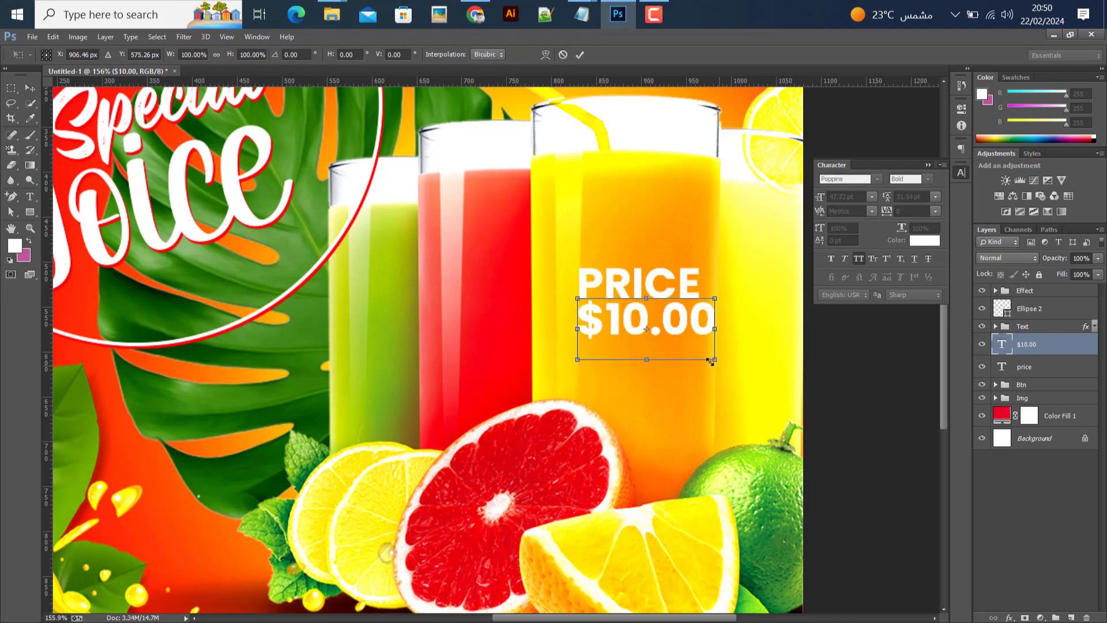
drag(717, 361, 703, 356)
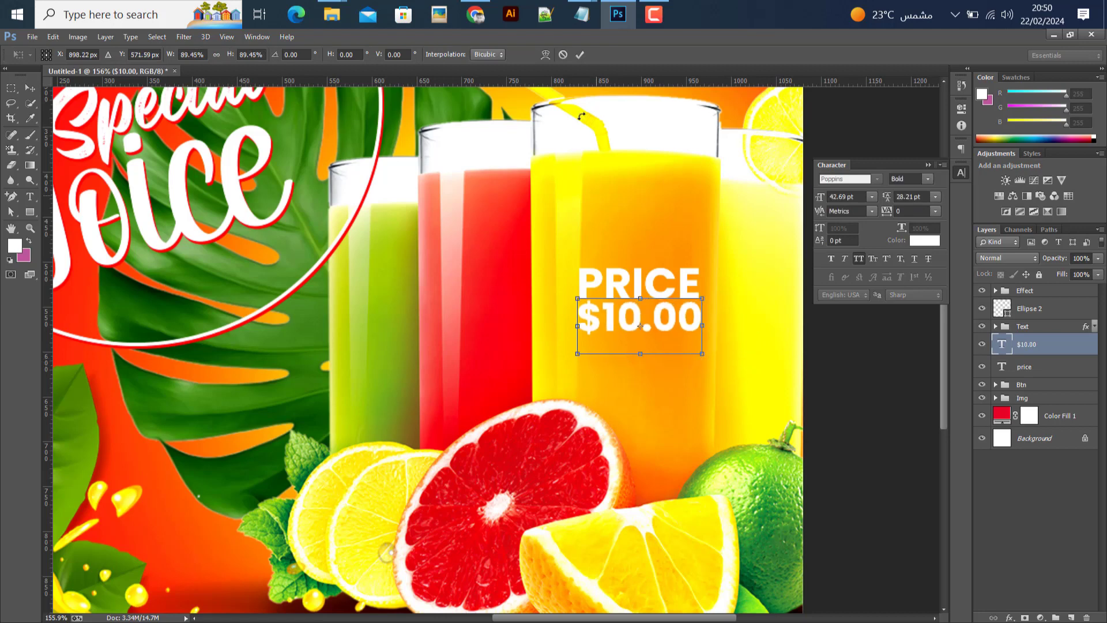
click(579, 54)
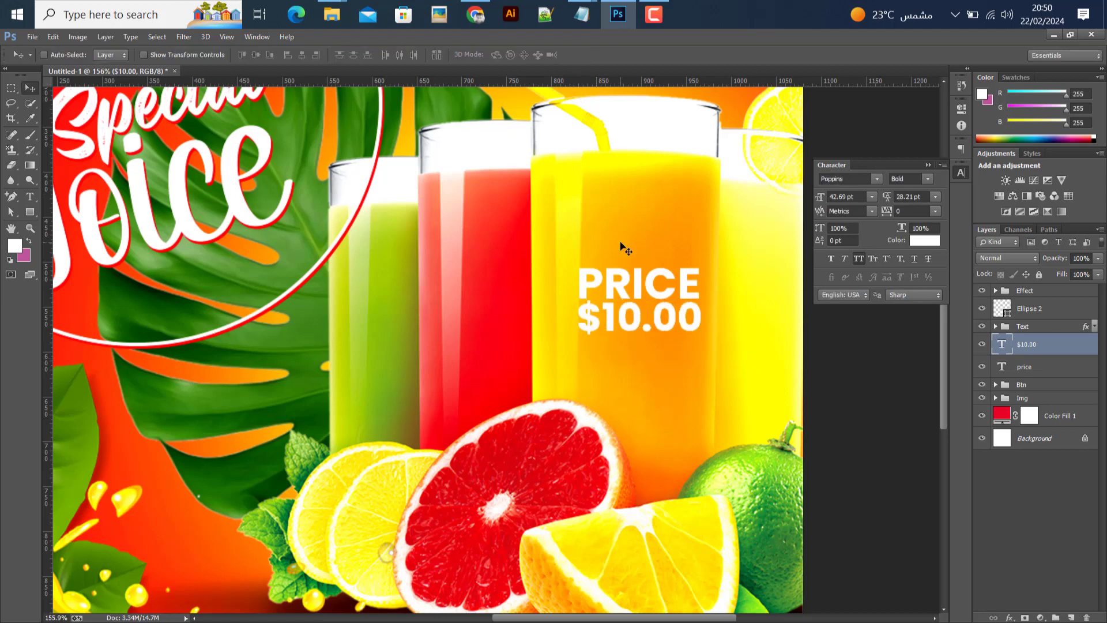
key(Down)
key(Down)
key(Down)
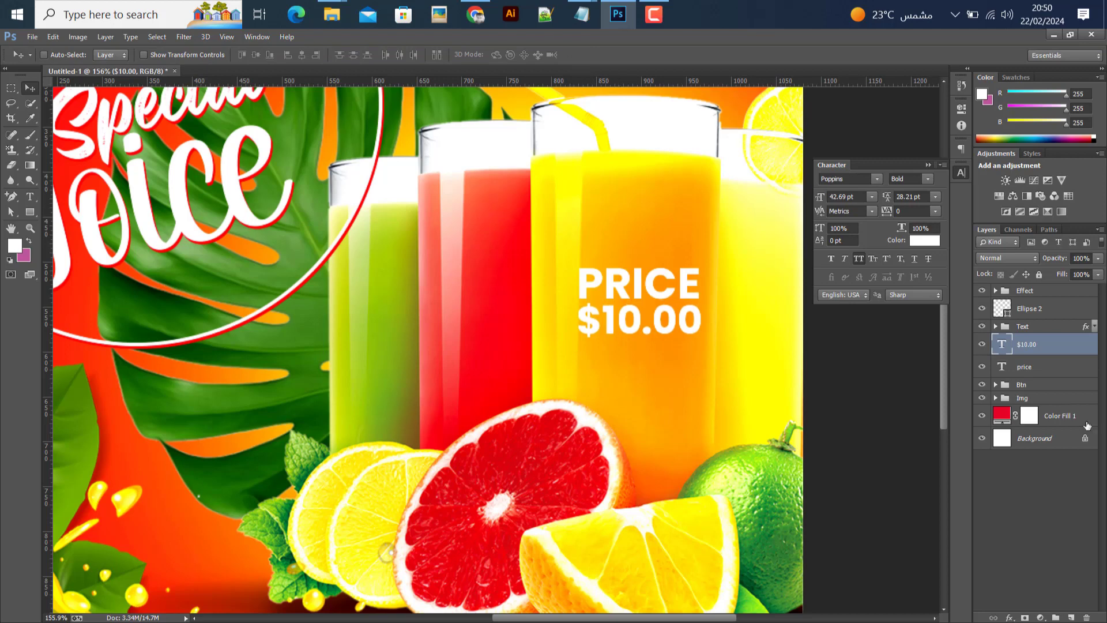
Group the PRICE and $10.00 layers into Group 1 and skew it about 10° upward to the right.
shift+click(1037, 366)
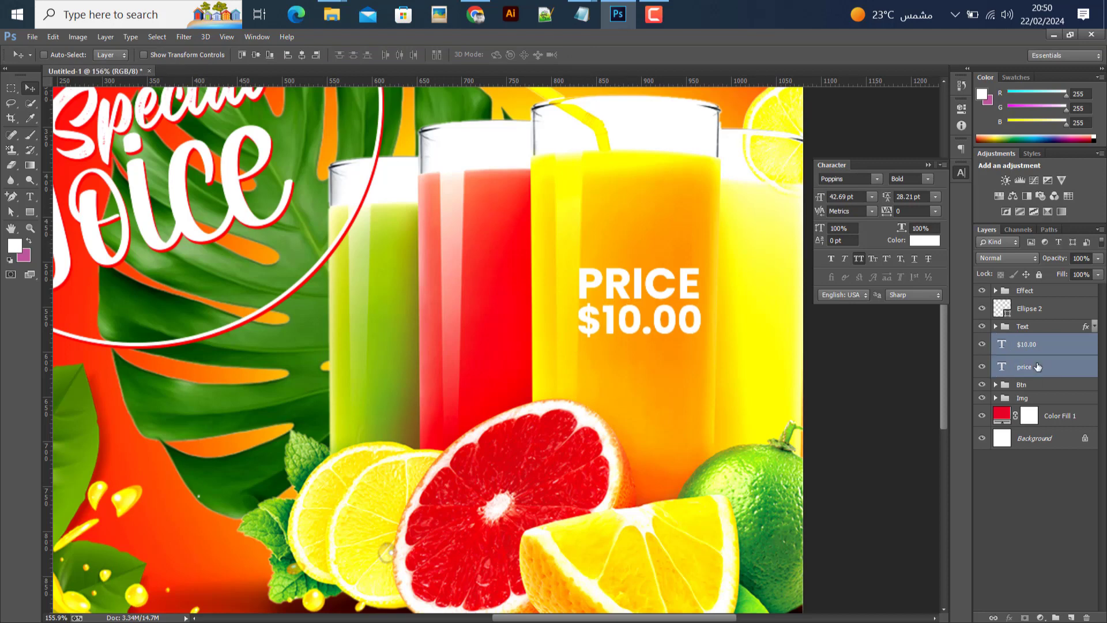
key(ctrl+g)
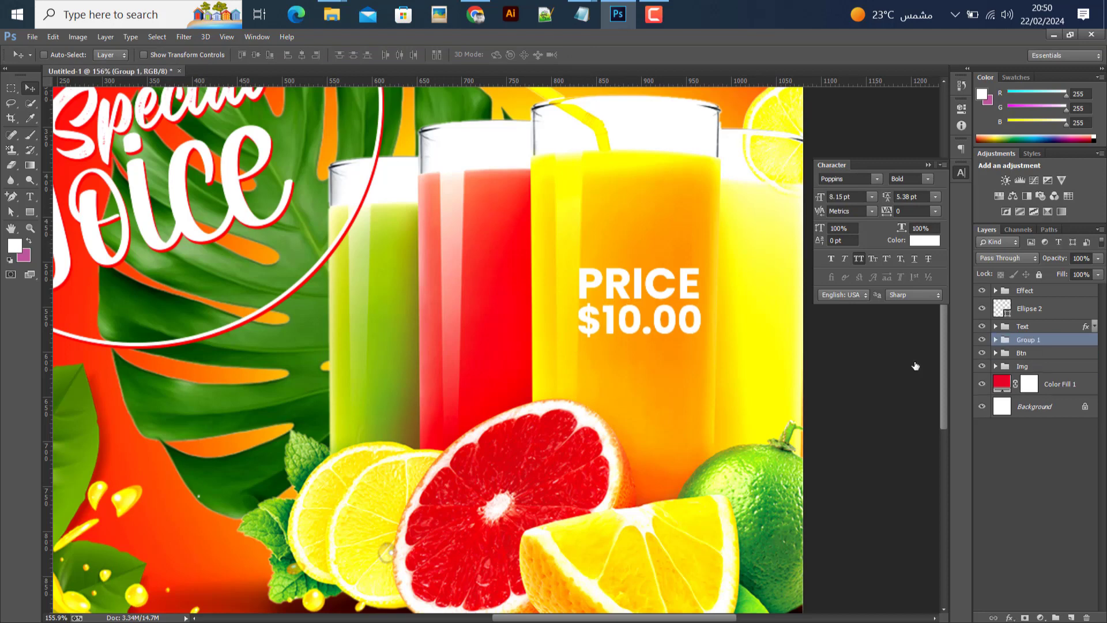
key(ctrl+t)
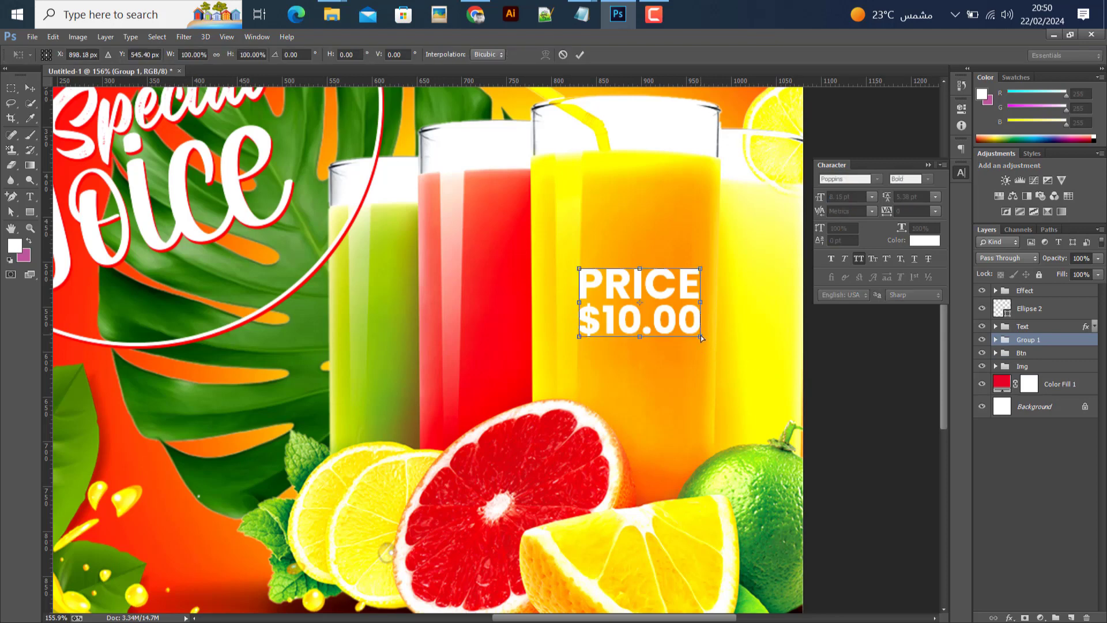
drag(700, 334, 698, 314)
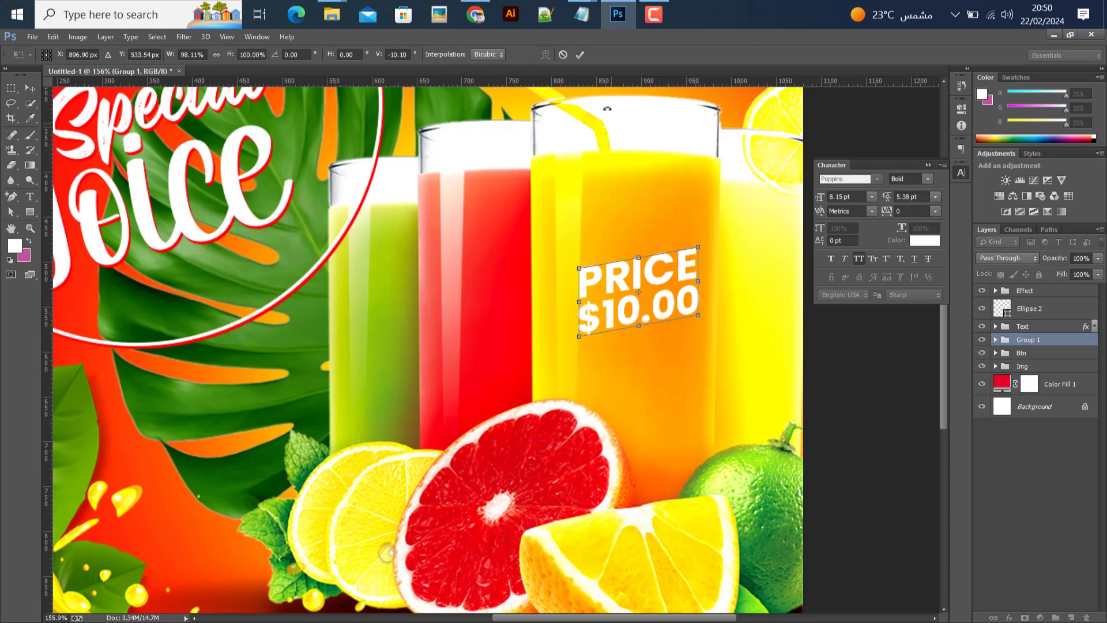
click(578, 55)
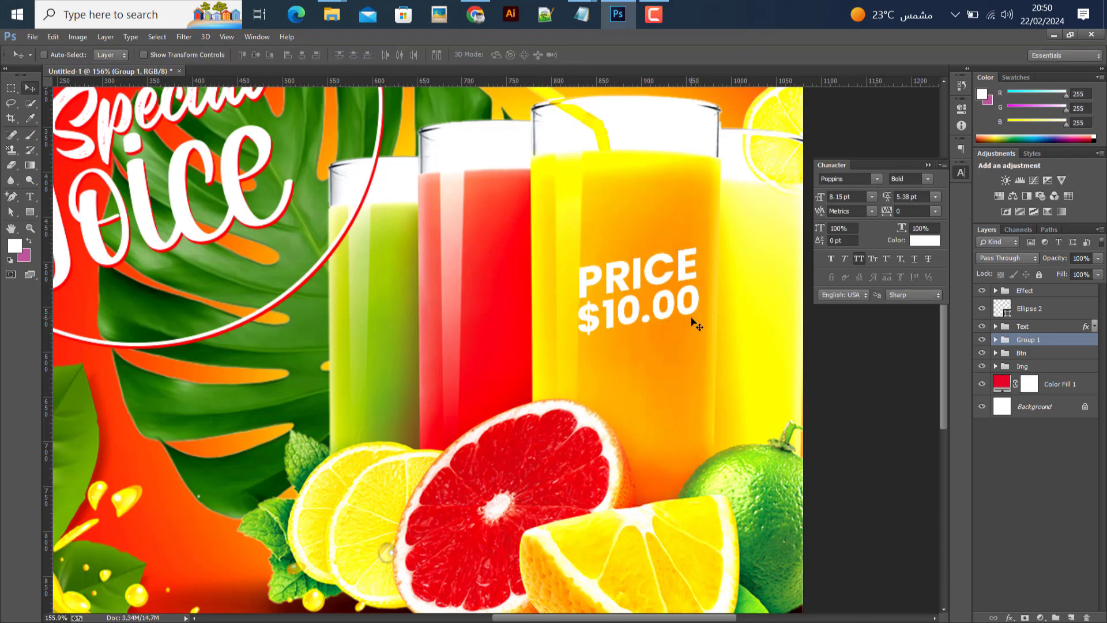
Scale the price group down to about 89%.
key(ctrl+t)
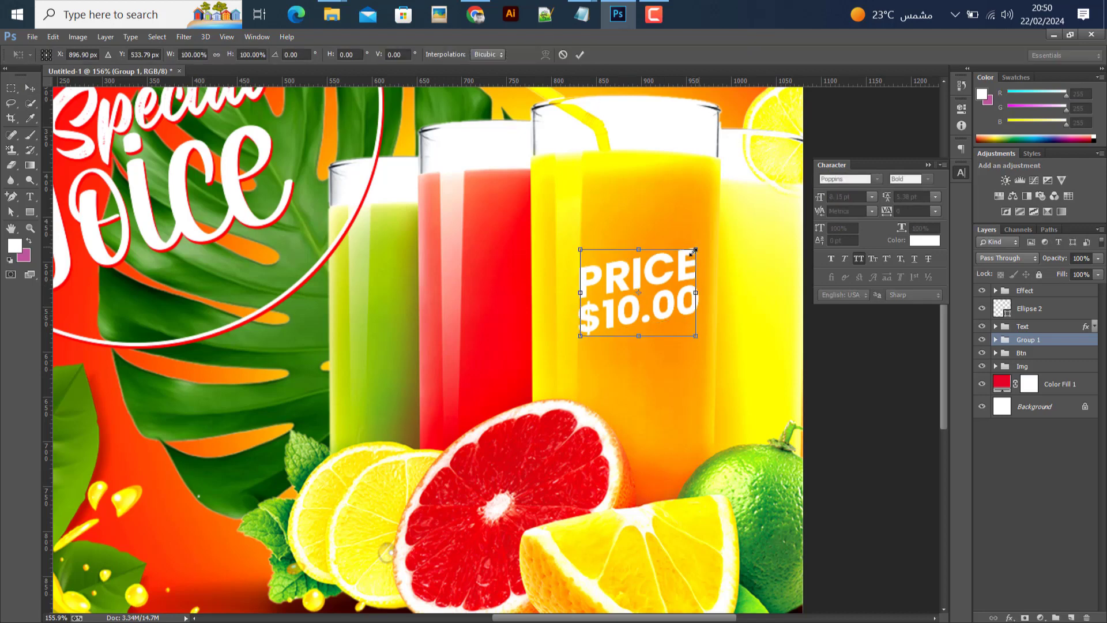
drag(692, 252, 692, 252)
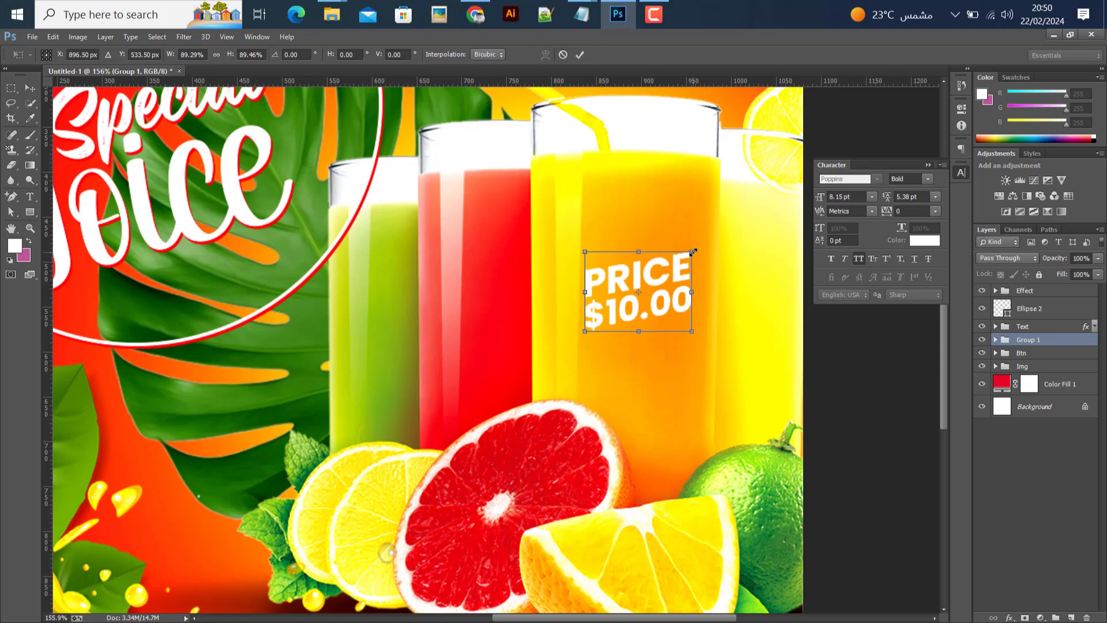
click(579, 55)
scroll(634, 296, down, 2)
Make the Effect group visible, expand it, and select its Gradient Fill 1 layer.
scroll(634, 296, down, 1)
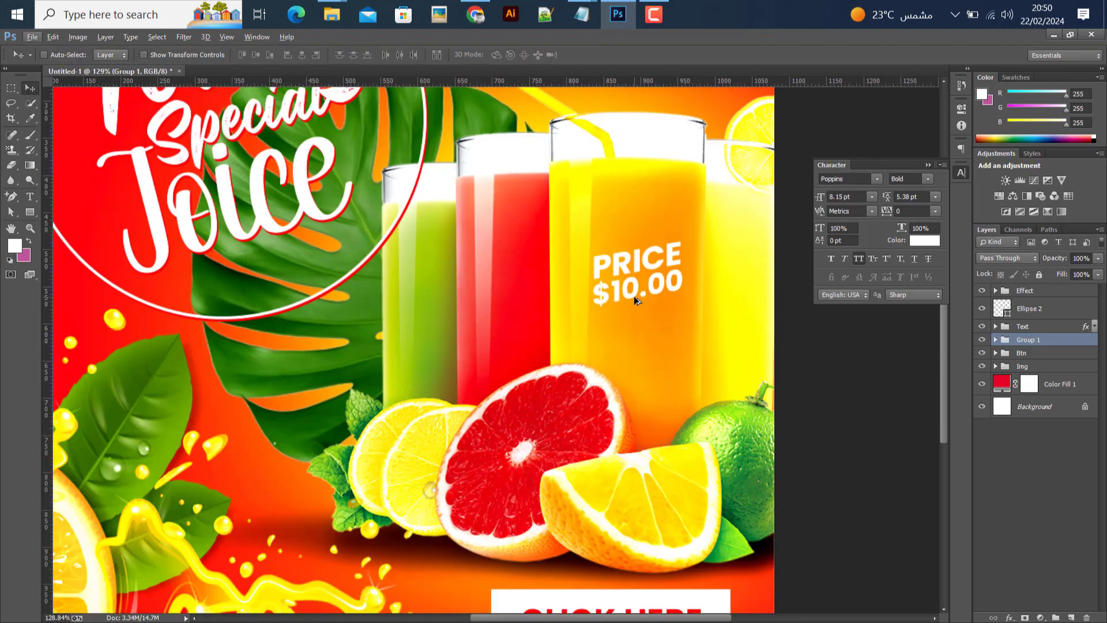
scroll(634, 301, down, 1)
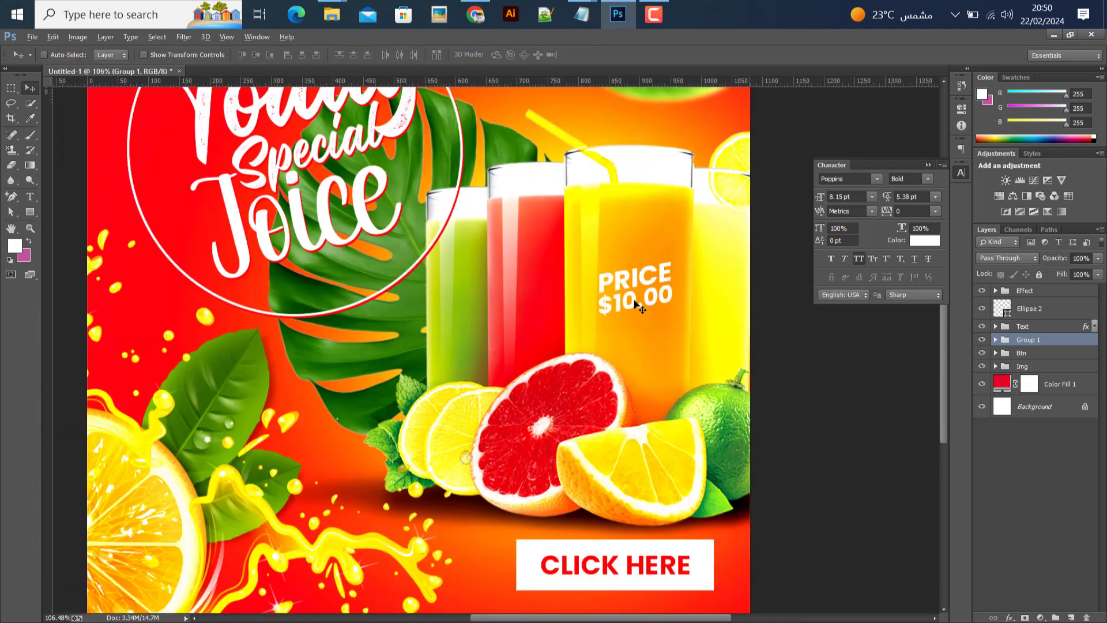
scroll(634, 301, down, 2)
scroll(627, 341, up, 1)
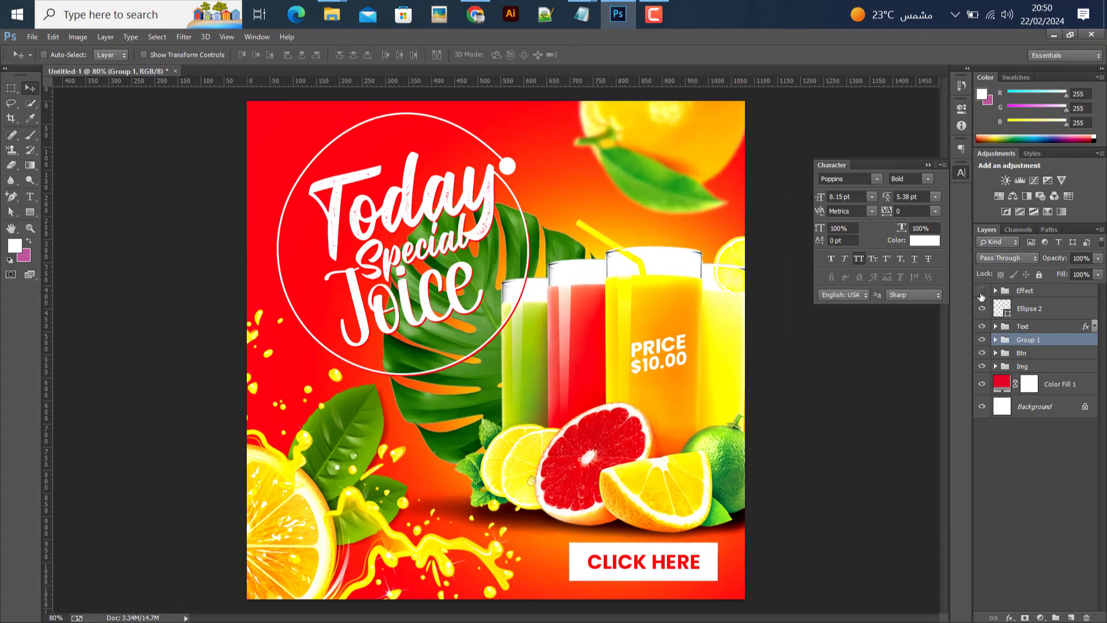
click(981, 291)
click(995, 291)
click(1072, 311)
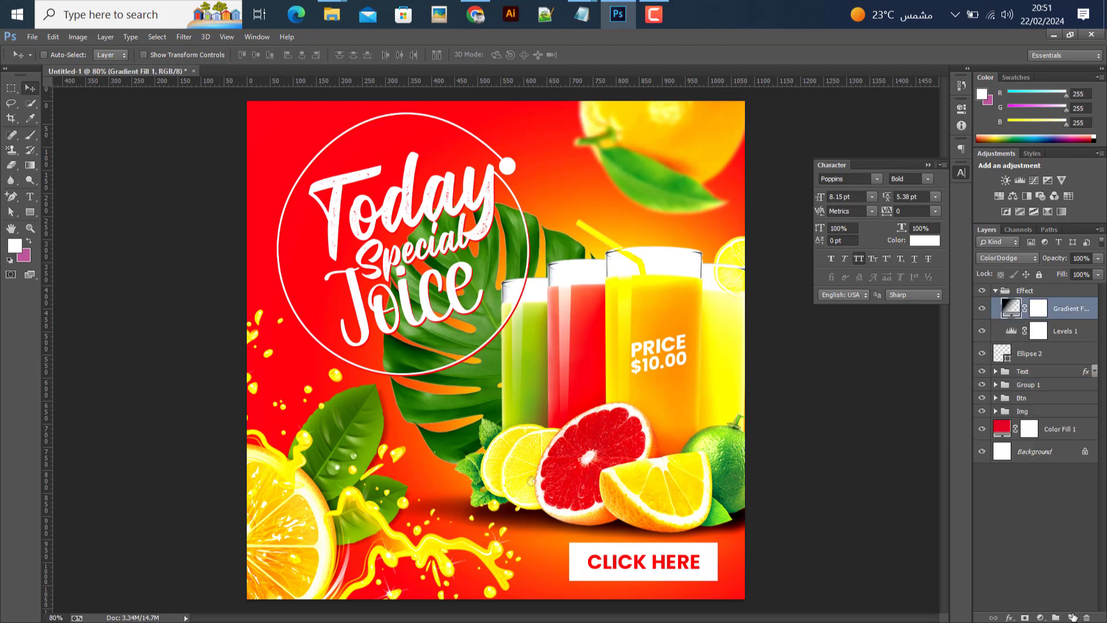
Create a new Layer 3 and load the 2500 px cloud brush, slightly reduced in size.
click(1071, 616)
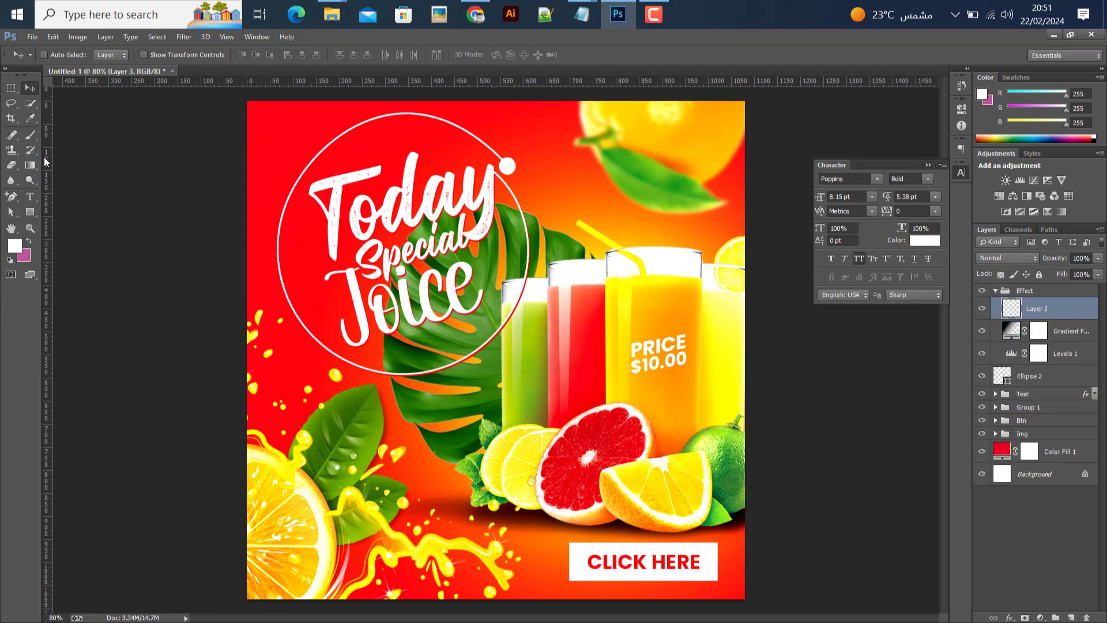
click(36, 134)
click(49, 57)
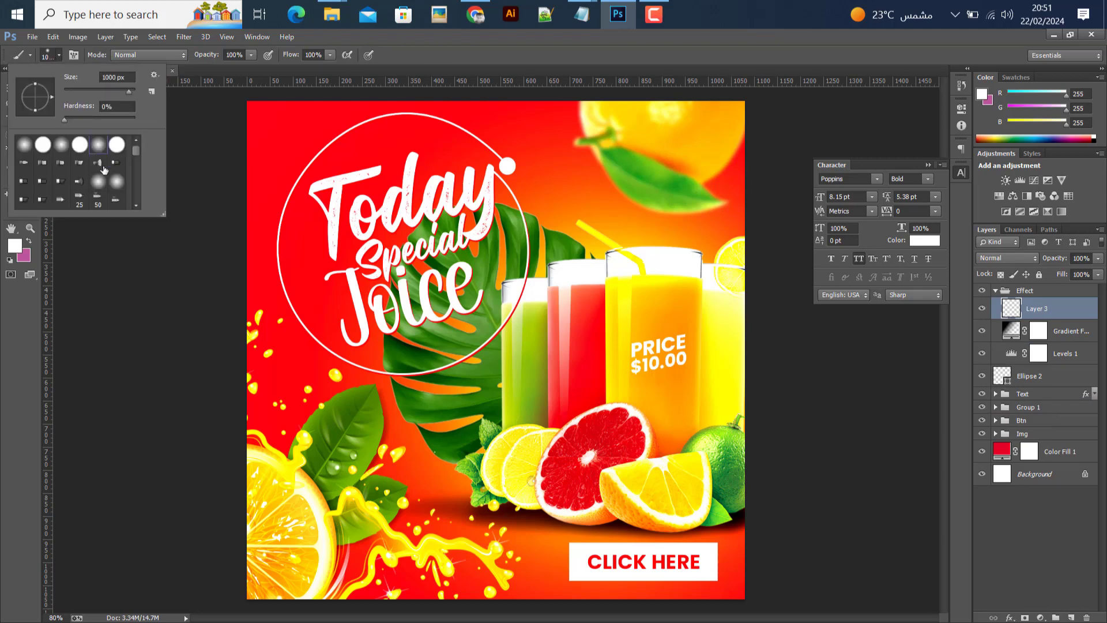
scroll(105, 188, down, 5)
scroll(105, 188, down, 10)
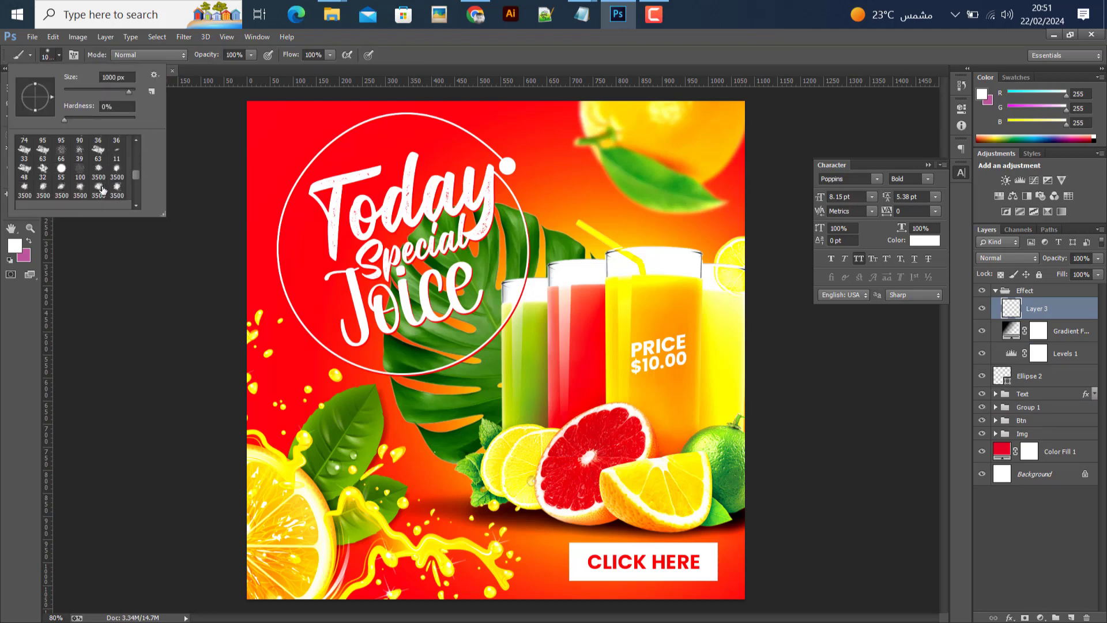
scroll(79, 199, down, 5)
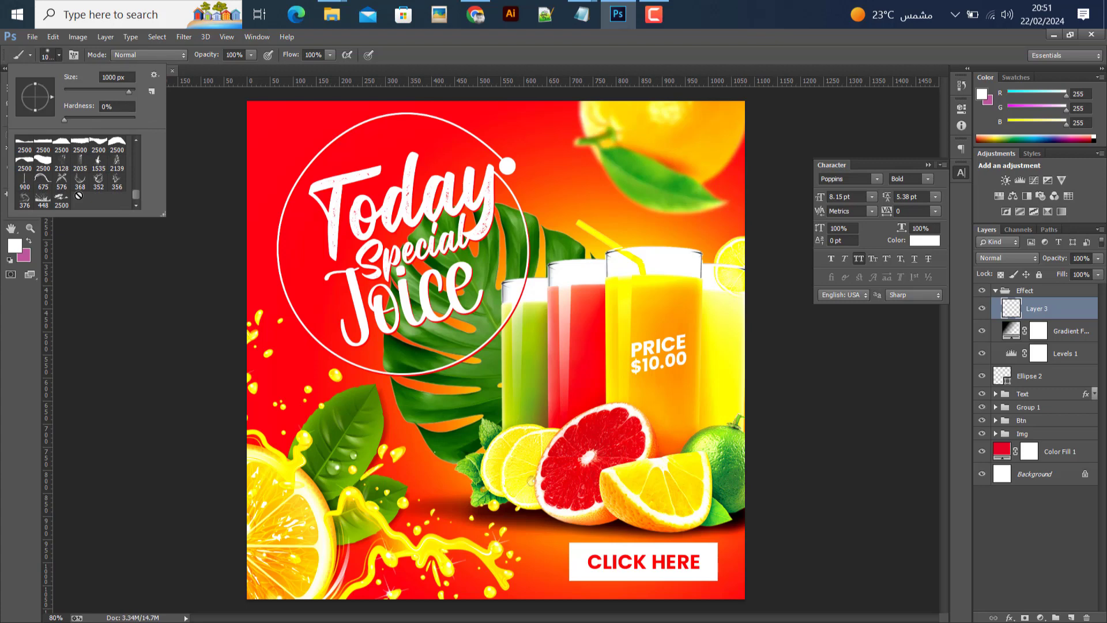
click(62, 201)
click(511, 55)
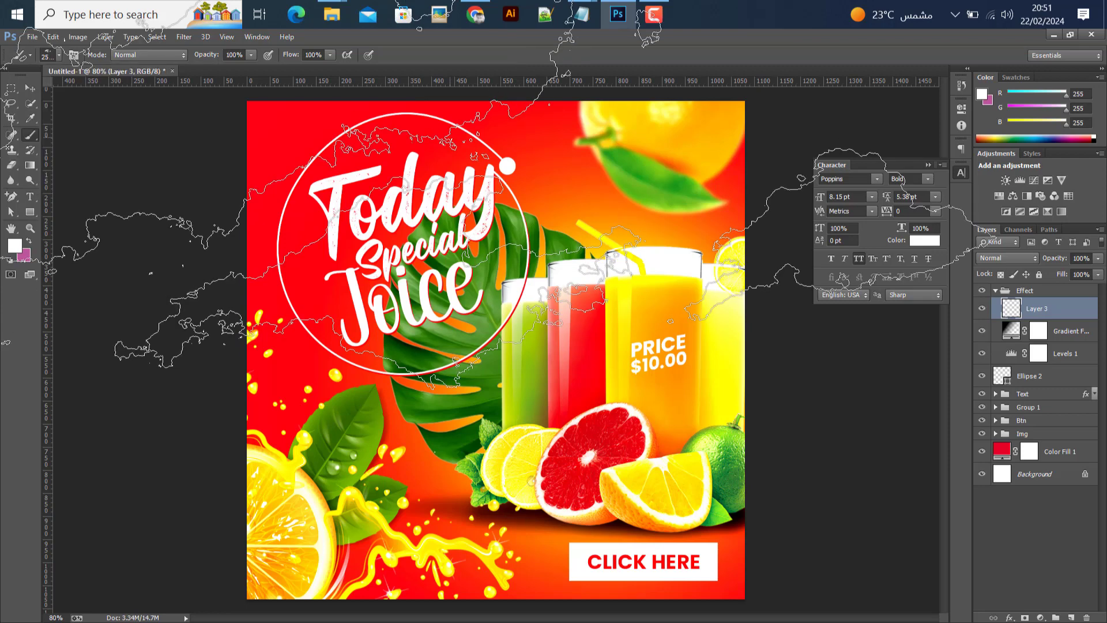
key(bracketleft)
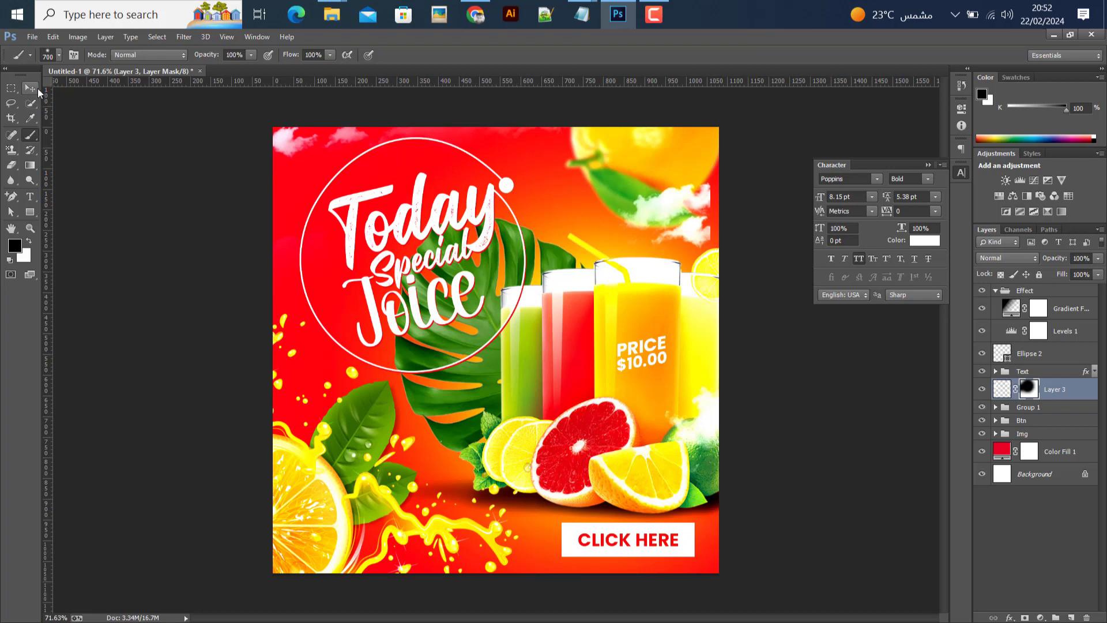
click(37, 89)
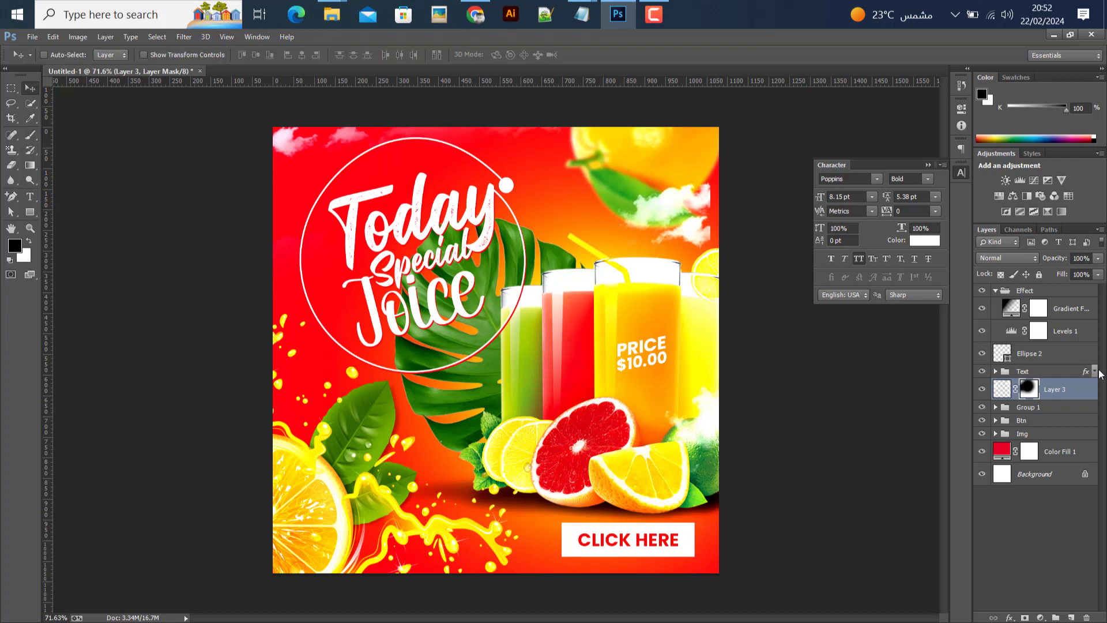
Paint white clouds with the 2500 px cloud brush on Layer 3's pixels at the upper right.
key(b)
key(x)
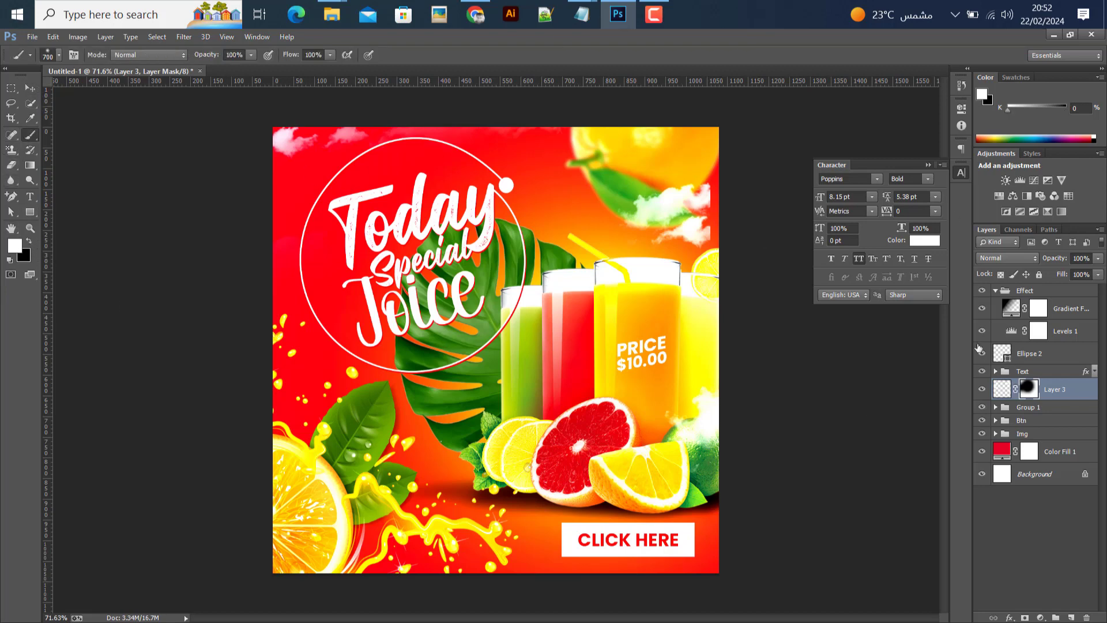
click(1002, 388)
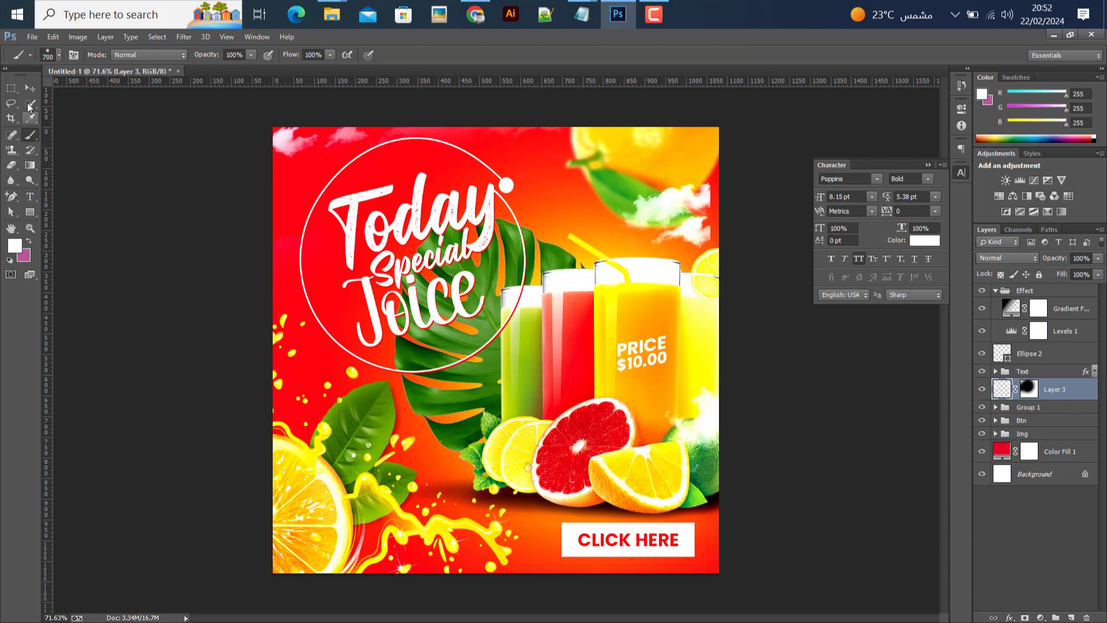
click(51, 56)
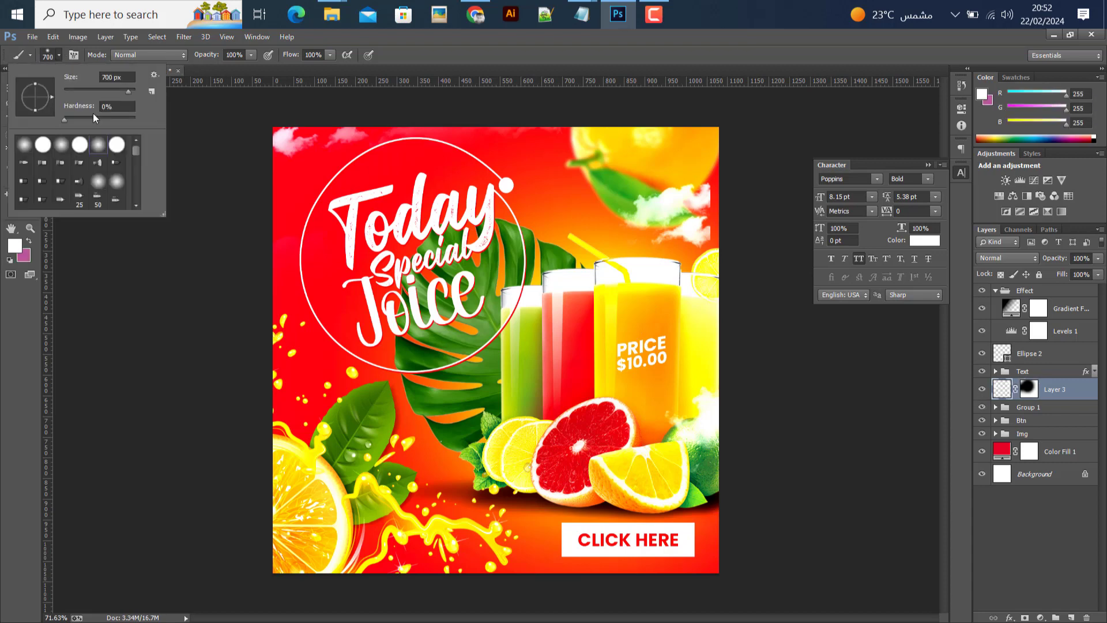
scroll(108, 191, down, 5)
scroll(107, 191, down, 8)
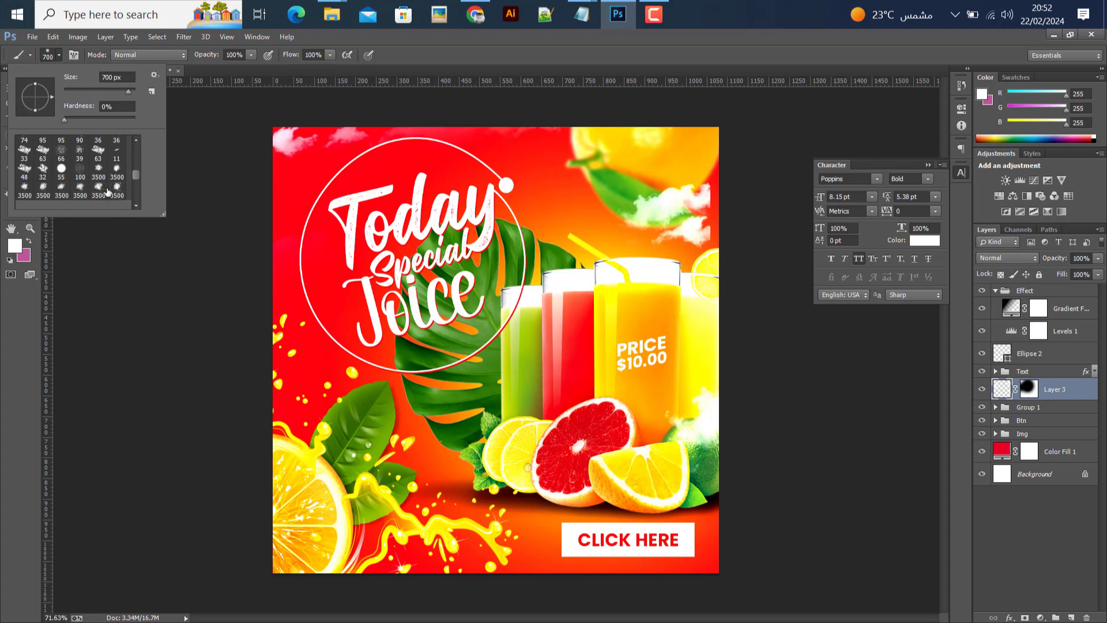
scroll(103, 200, down, 8)
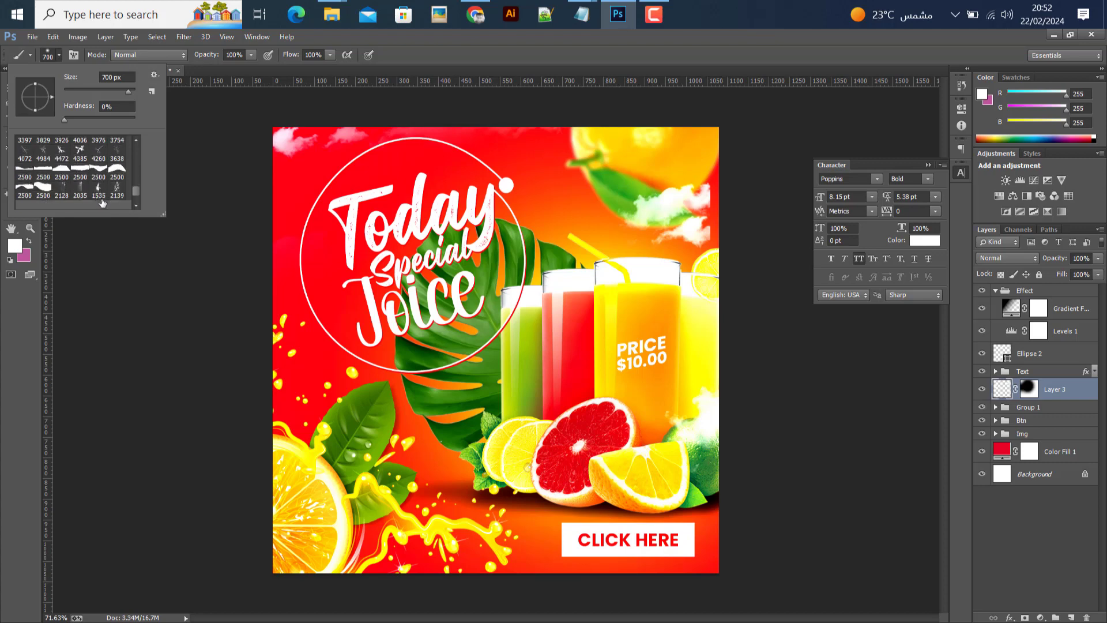
click(59, 206)
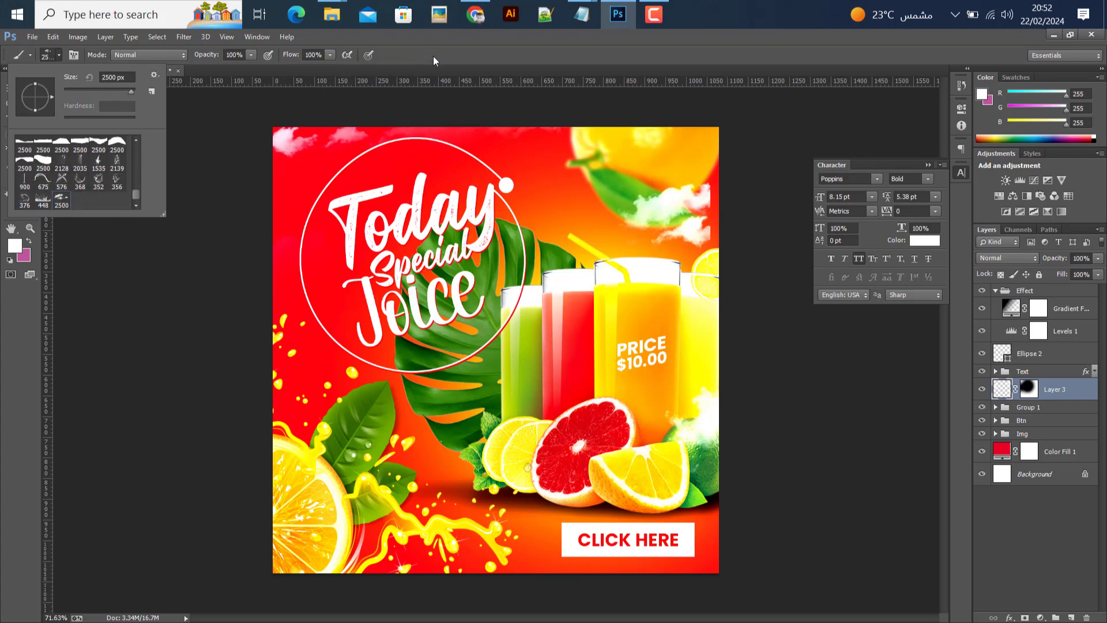
key(Return)
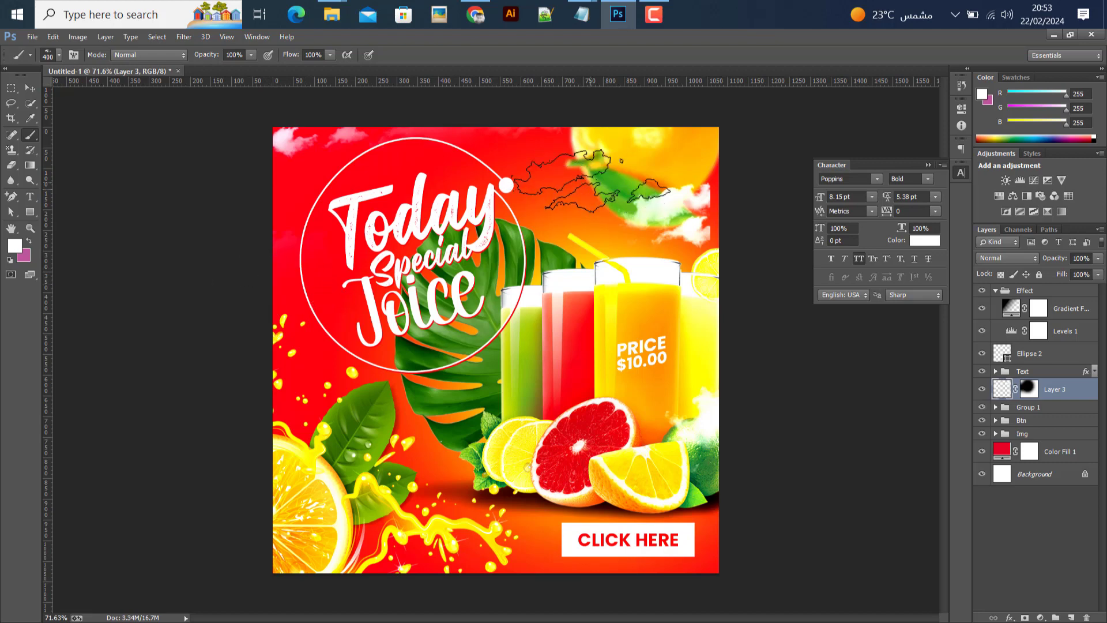
mouse_move(553, 173)
mouse_down()
mouse_move(599, 109)
mouse_move(535, 177)
mouse_up()
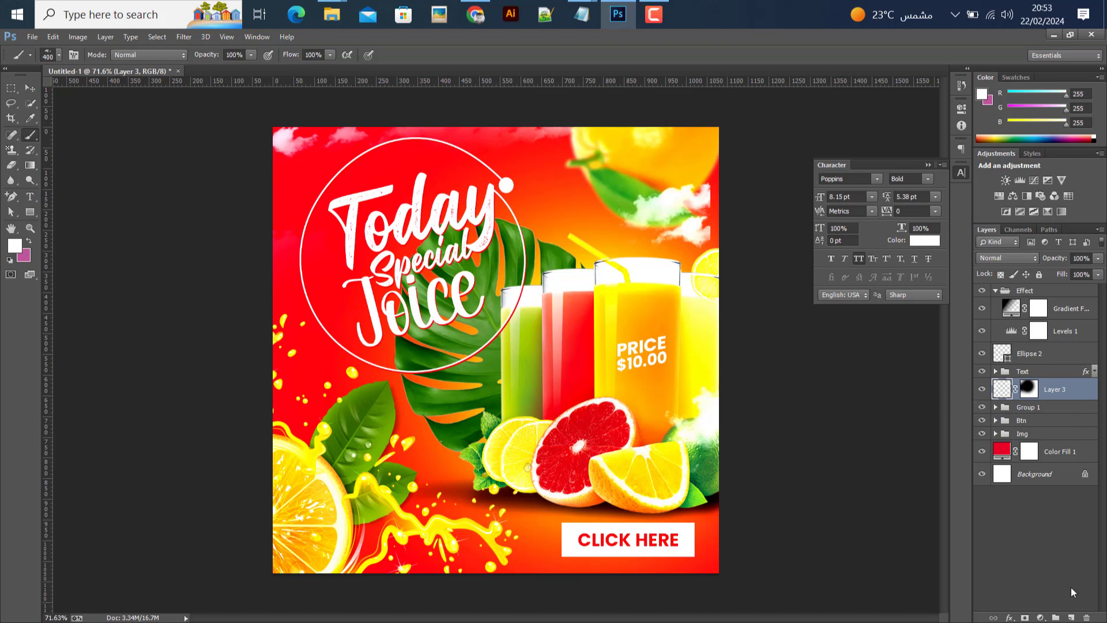
Create Layer 4 and stamp white clouds along the top and bottom edges, undoing one misplaced stamp.
click(1071, 616)
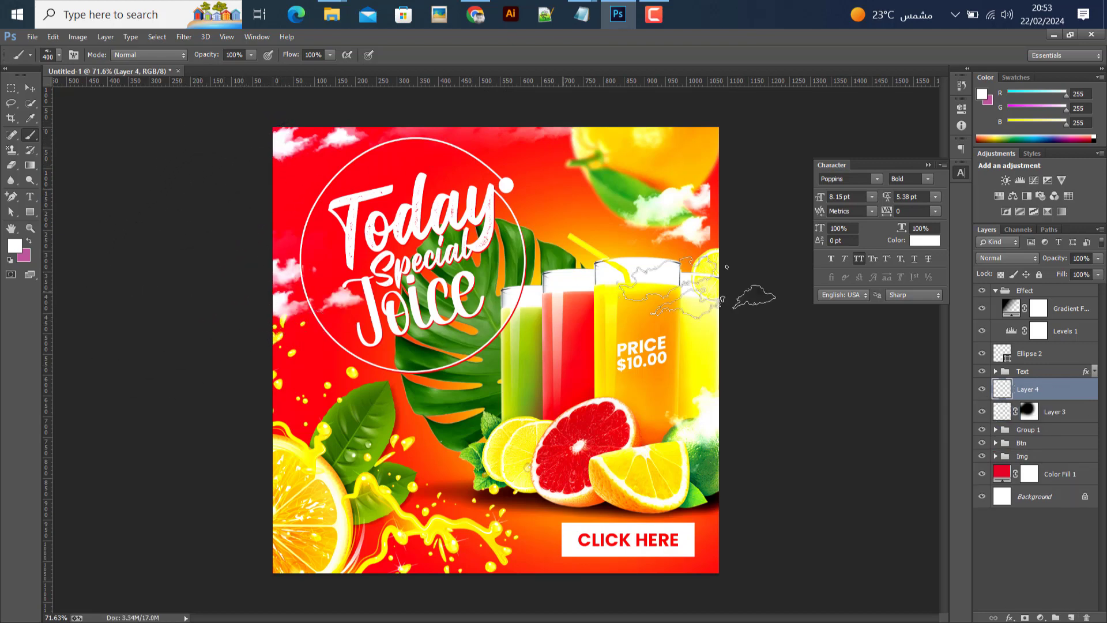
click(558, 146)
key(ctrl+z)
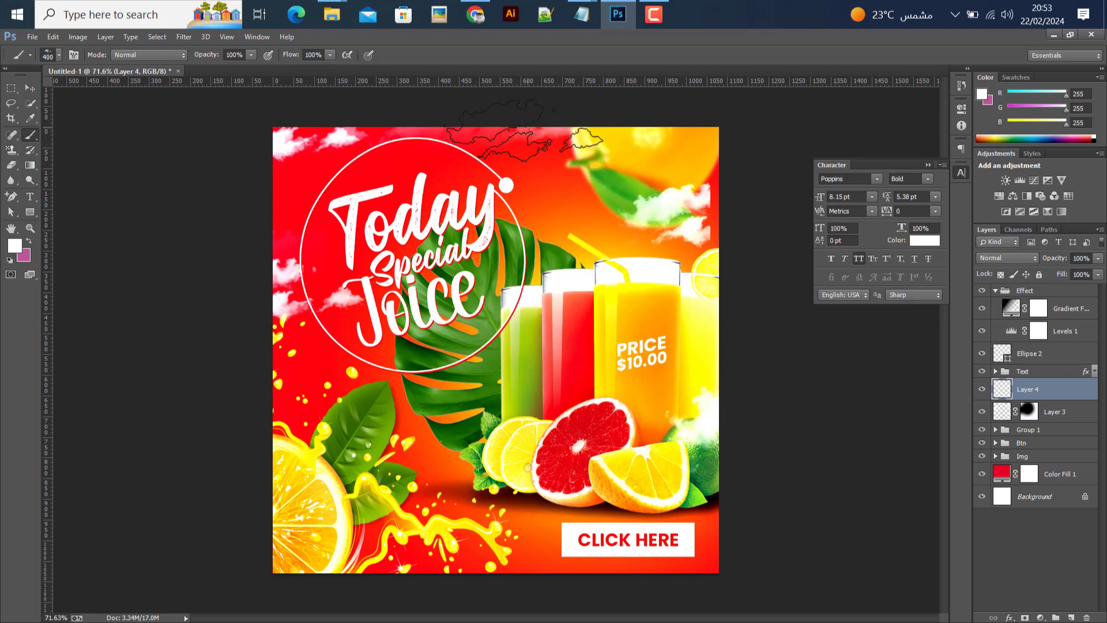
click(495, 148)
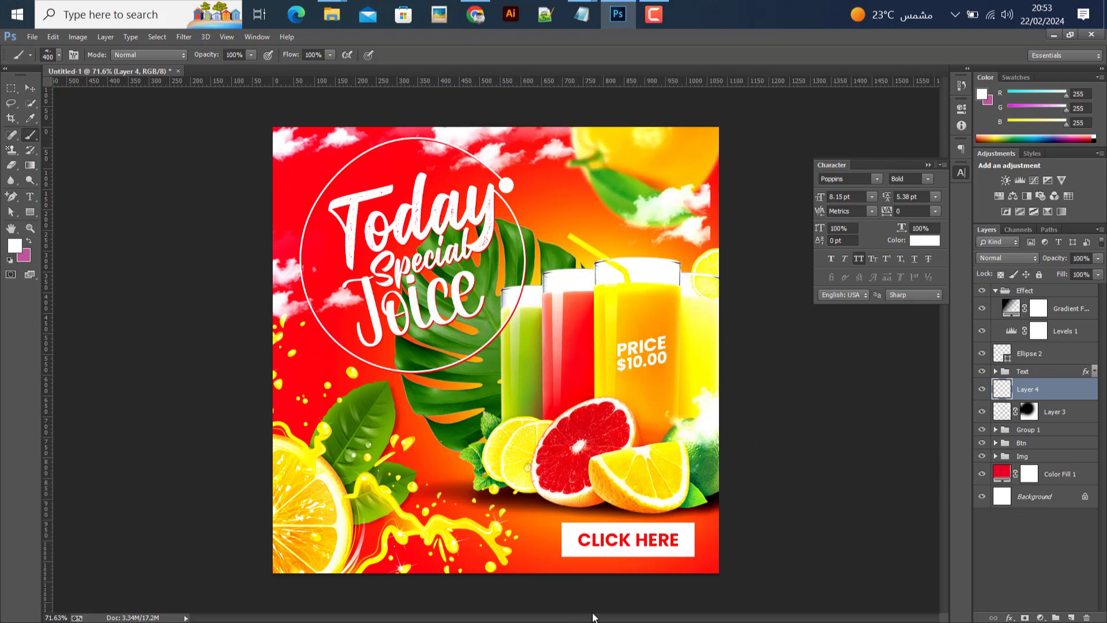
click(495, 571)
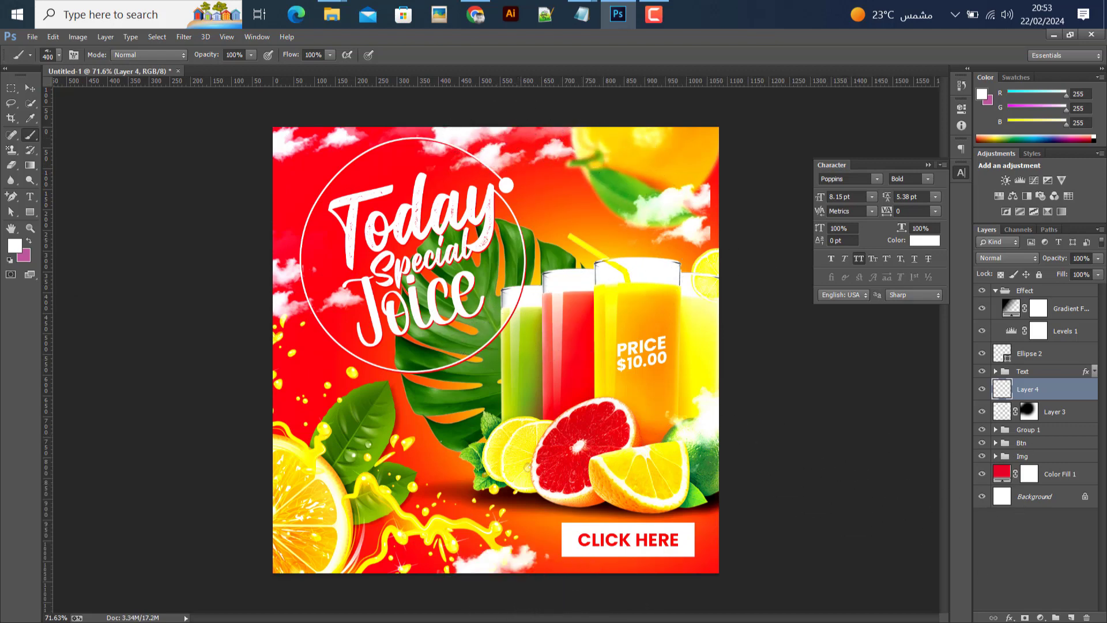
click(30, 88)
Collapse the Effect group and select it in the Layers panel.
scroll(631, 346, down, 1)
scroll(566, 340, up, 2)
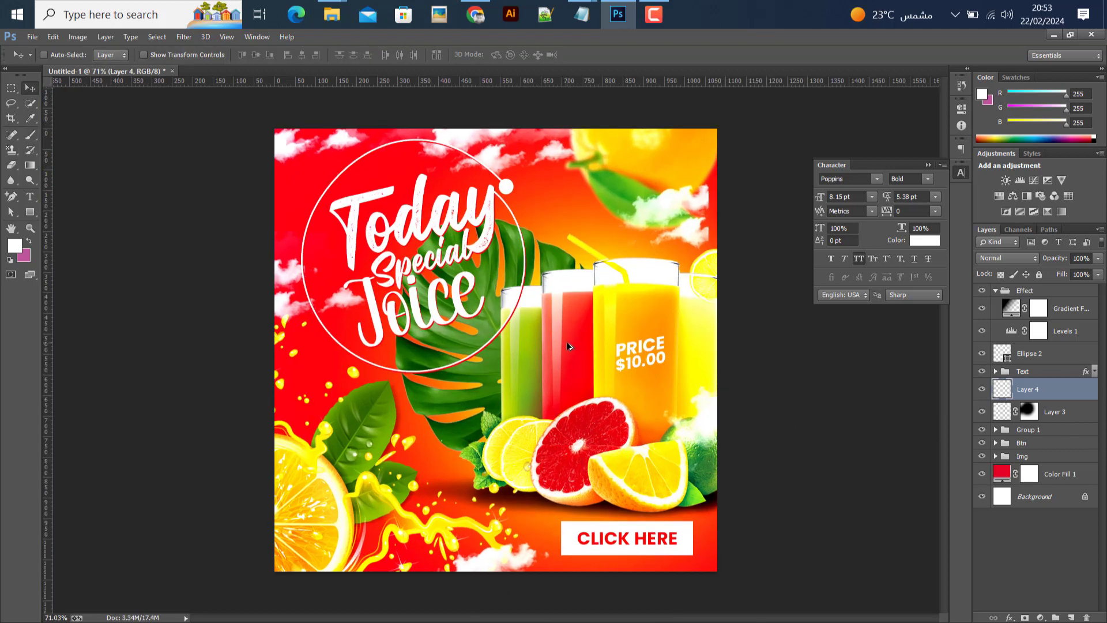
scroll(566, 341, down, 2)
scroll(565, 340, down, 1)
scroll(565, 340, up, 1)
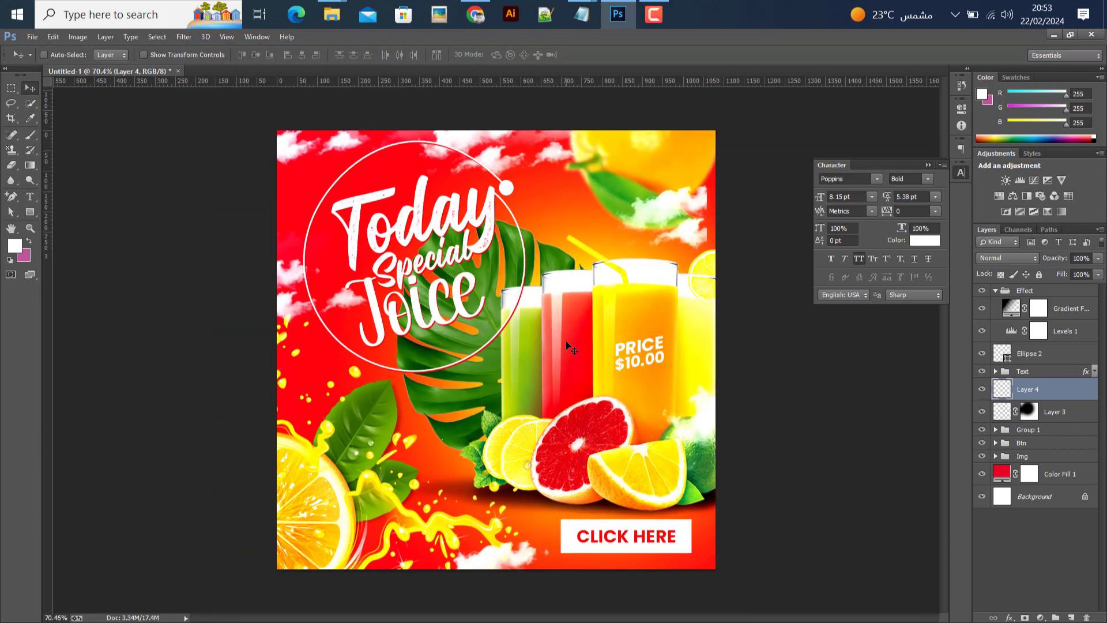
key(alt)
scroll(564, 341, down, 2)
scroll(564, 341, up, 1)
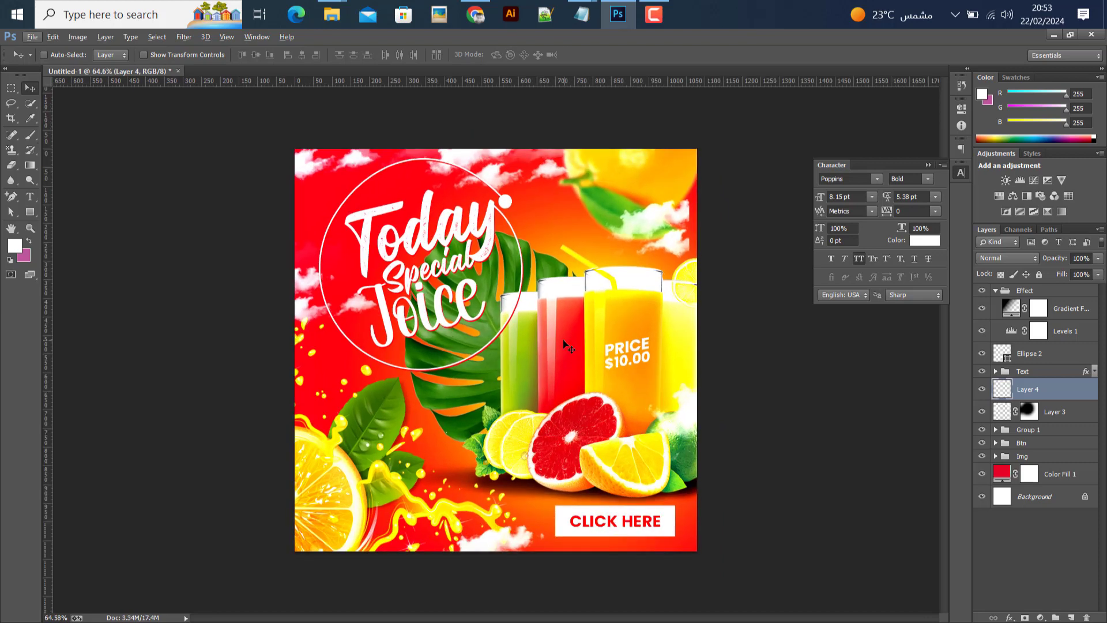
click(996, 290)
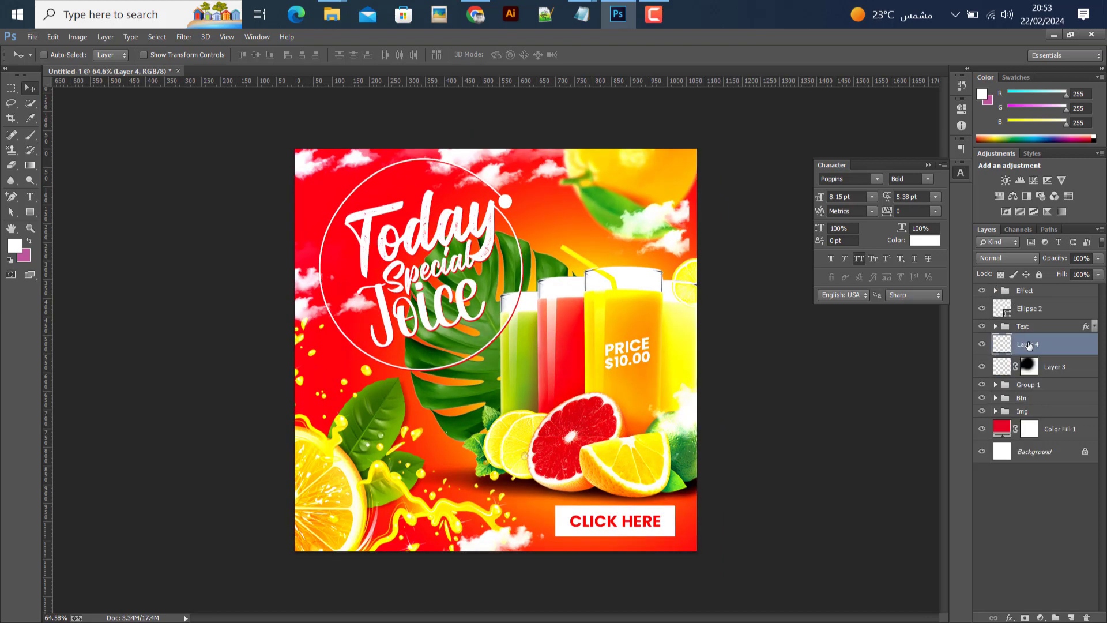
click(1020, 295)
scroll(509, 321, down, 1)
scroll(510, 321, up, 1)
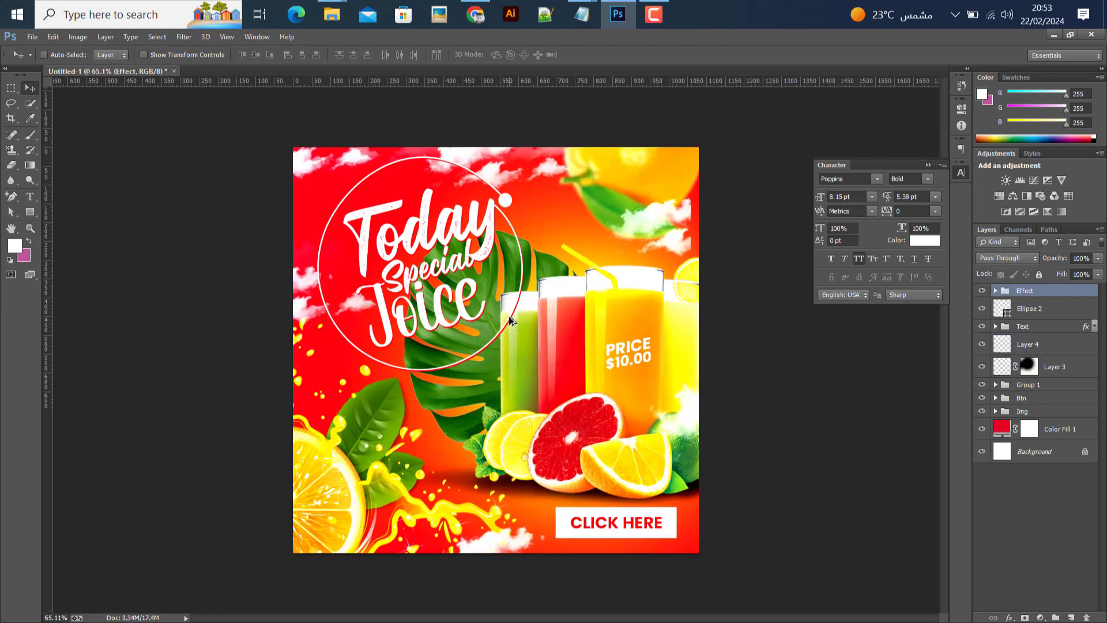